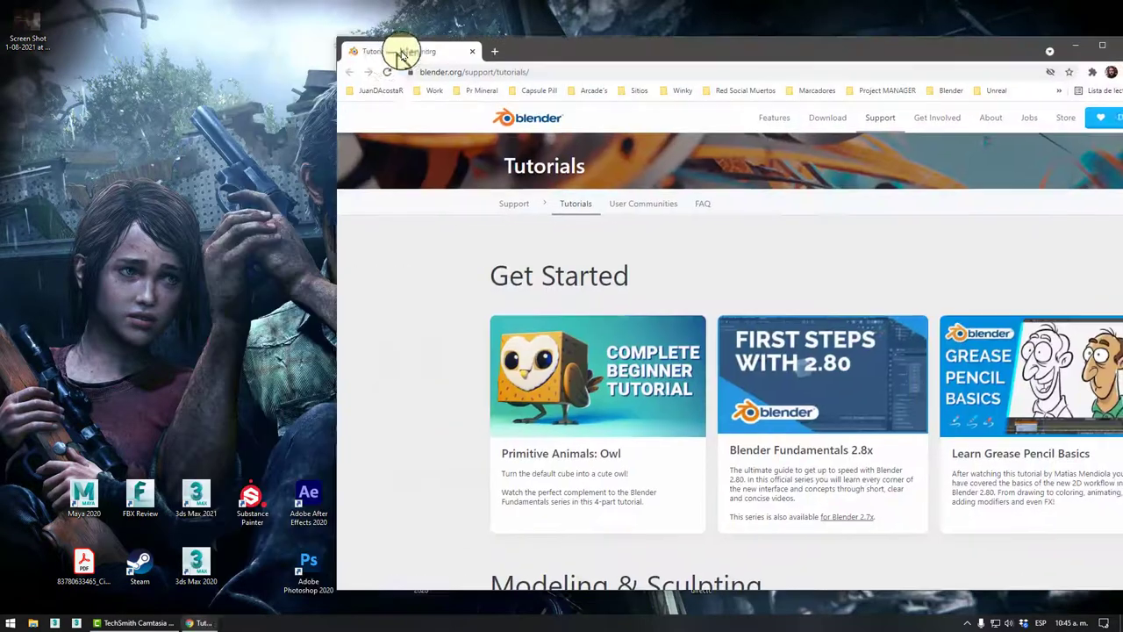
Step: Open blender.org's download page, list the other Blender 2.93.1 versions, then minimize Chrome
double_click(402, 48)
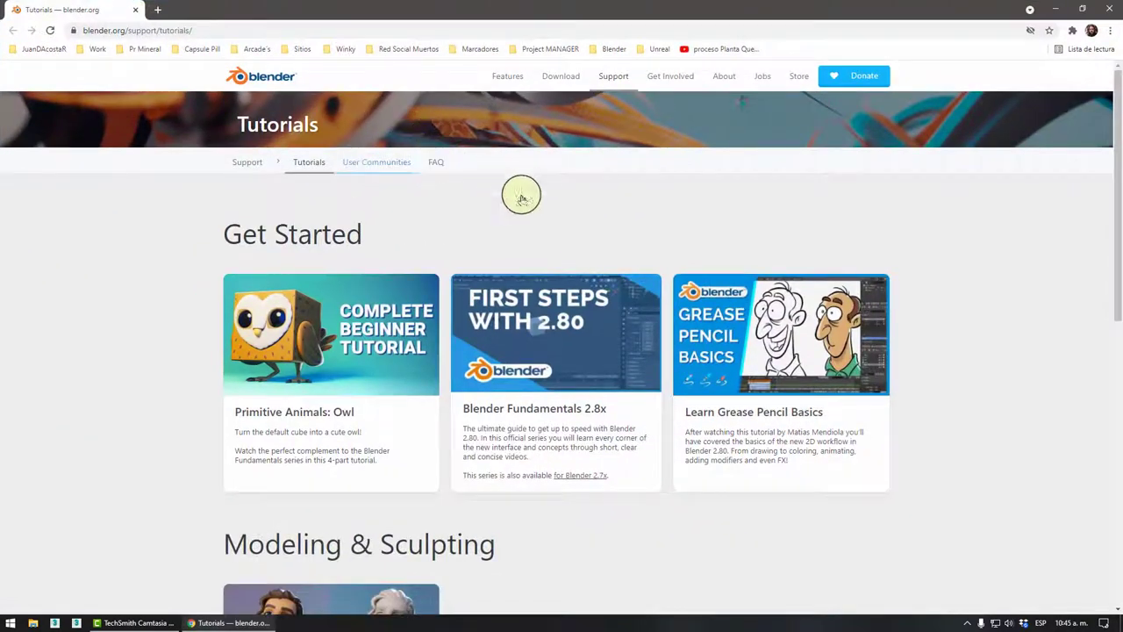
left_click(561, 76)
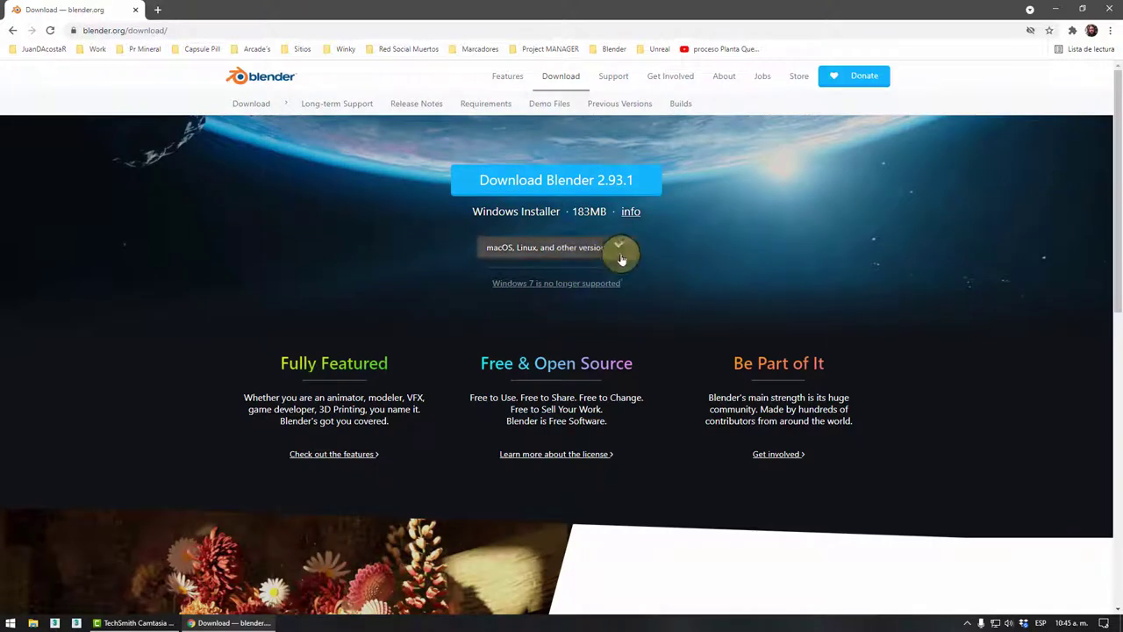
left_click(619, 254)
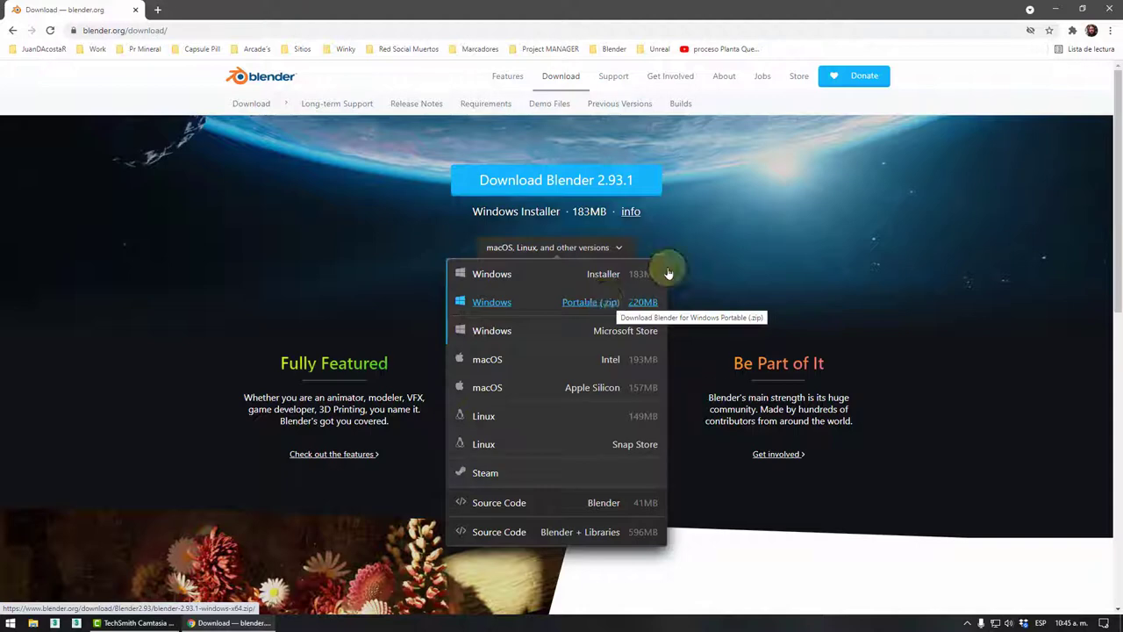
left_click(1056, 9)
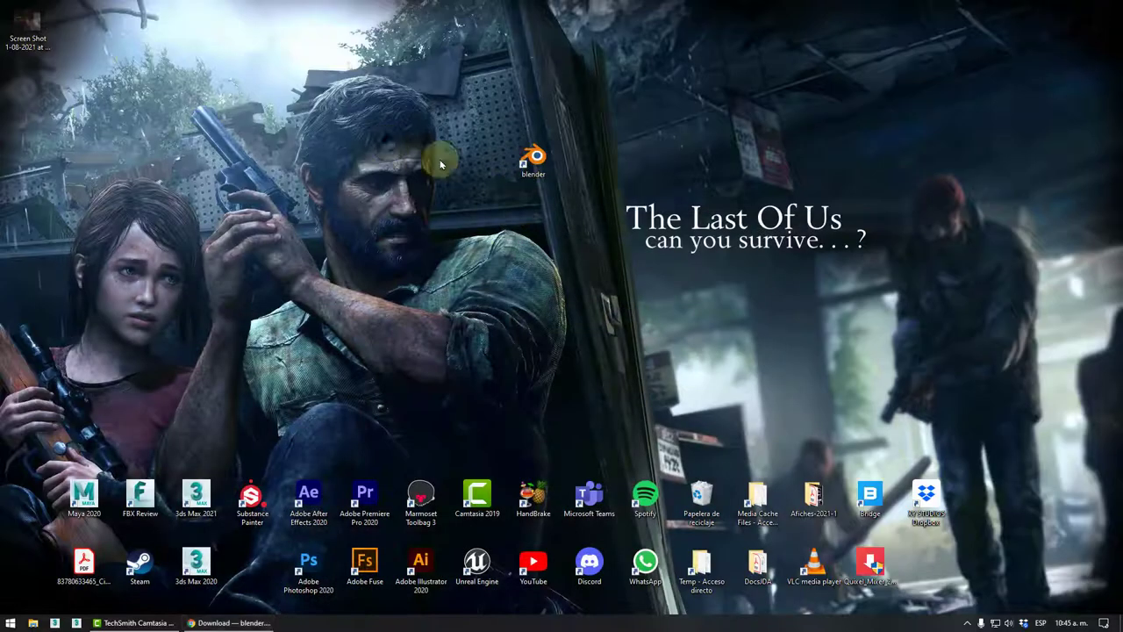
Step: Launch Blender from its desktop shortcut, dismiss the splash, and reopen it from the Blender menu
left_click_drag(466, 122, 533, 211)
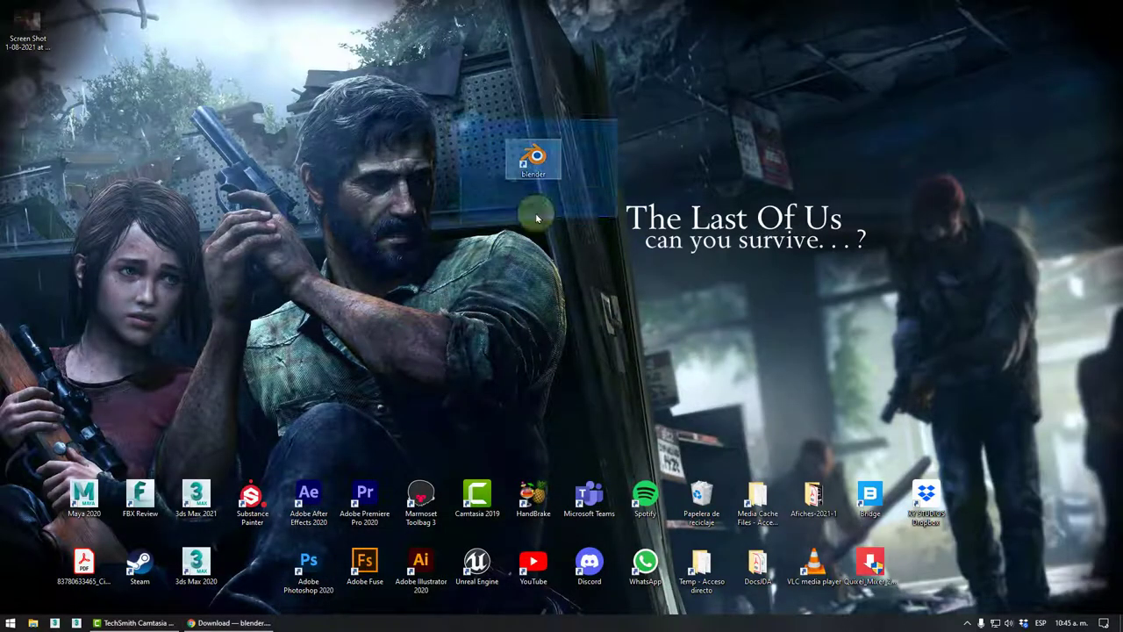
double_click(533, 158)
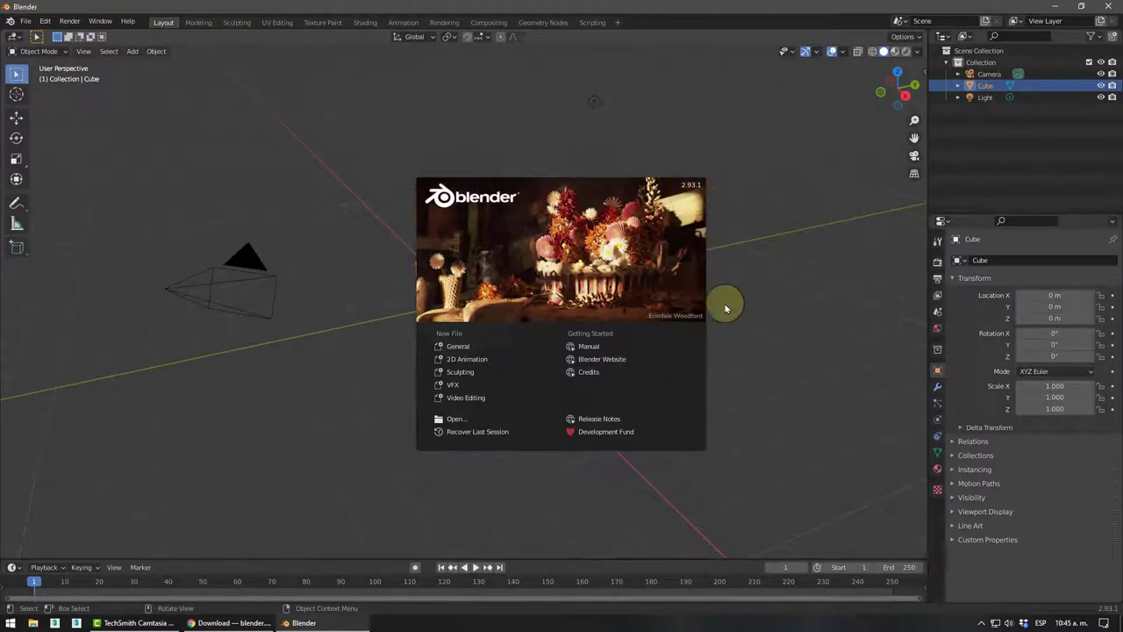
left_click(762, 301)
left_click(10, 20)
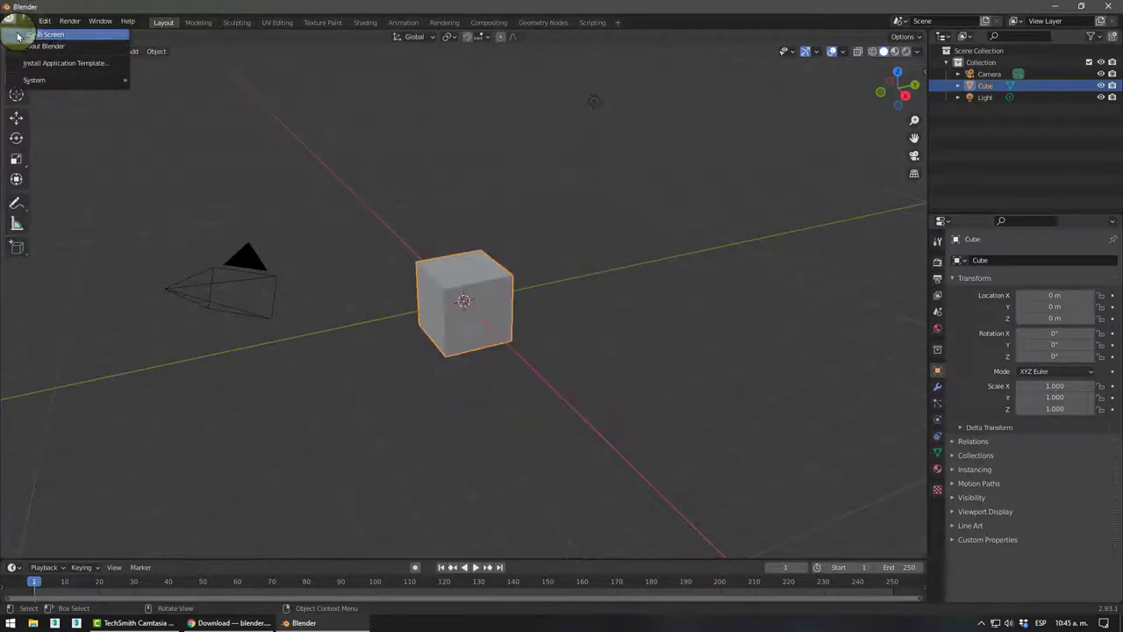
left_click(18, 36)
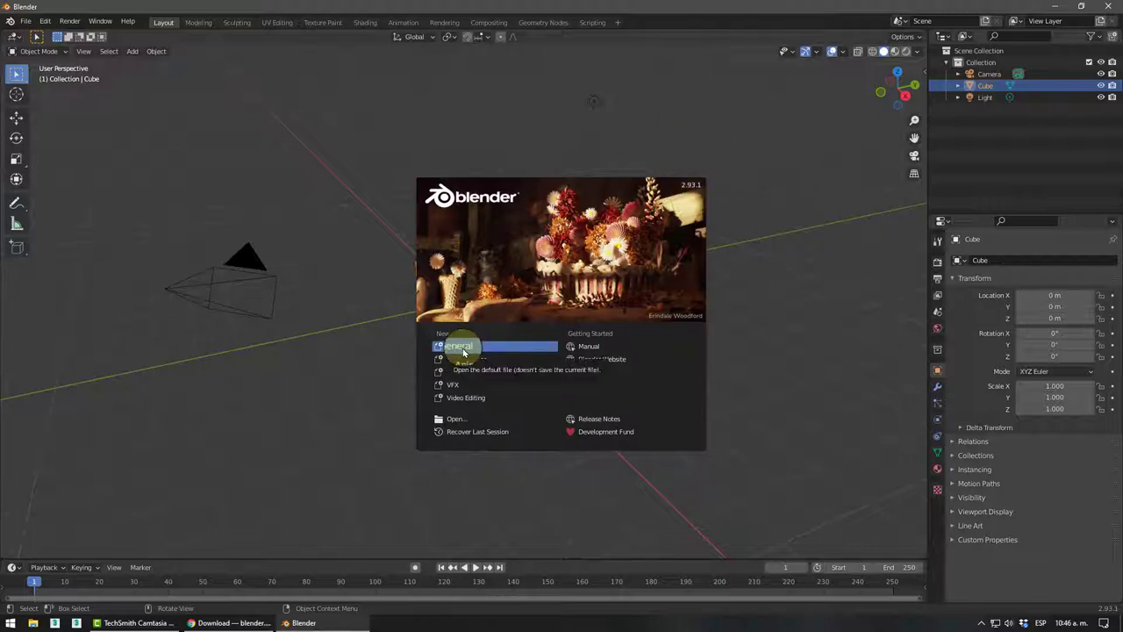
Step: Close the splash screen to reveal the default cube, camera and light
left_click(531, 351)
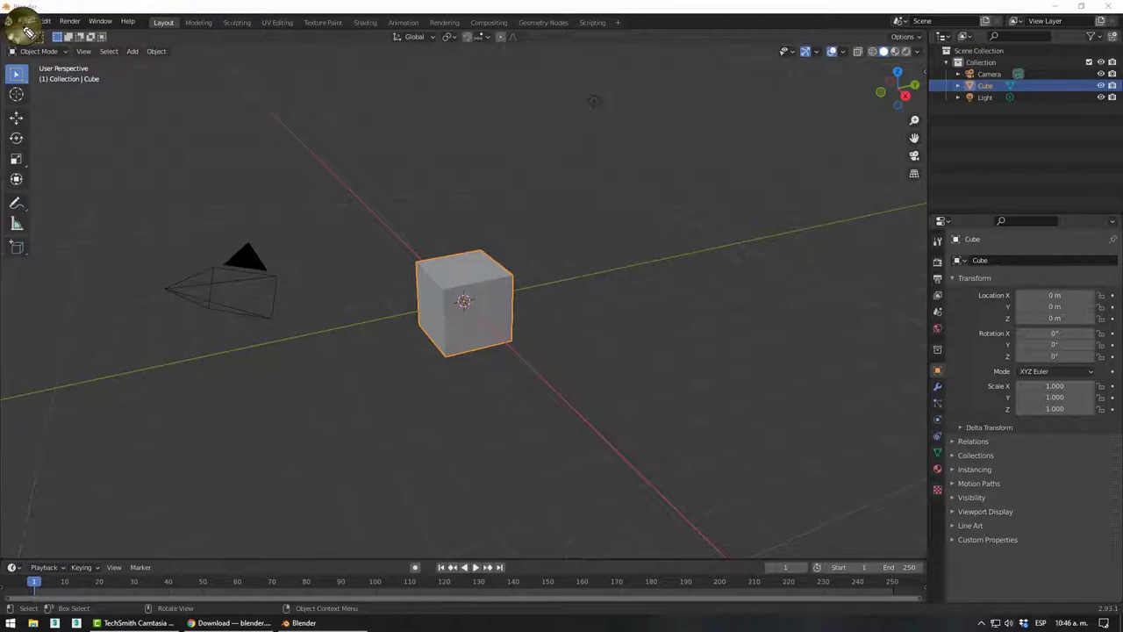
left_click_drag(17, 26, 138, 27)
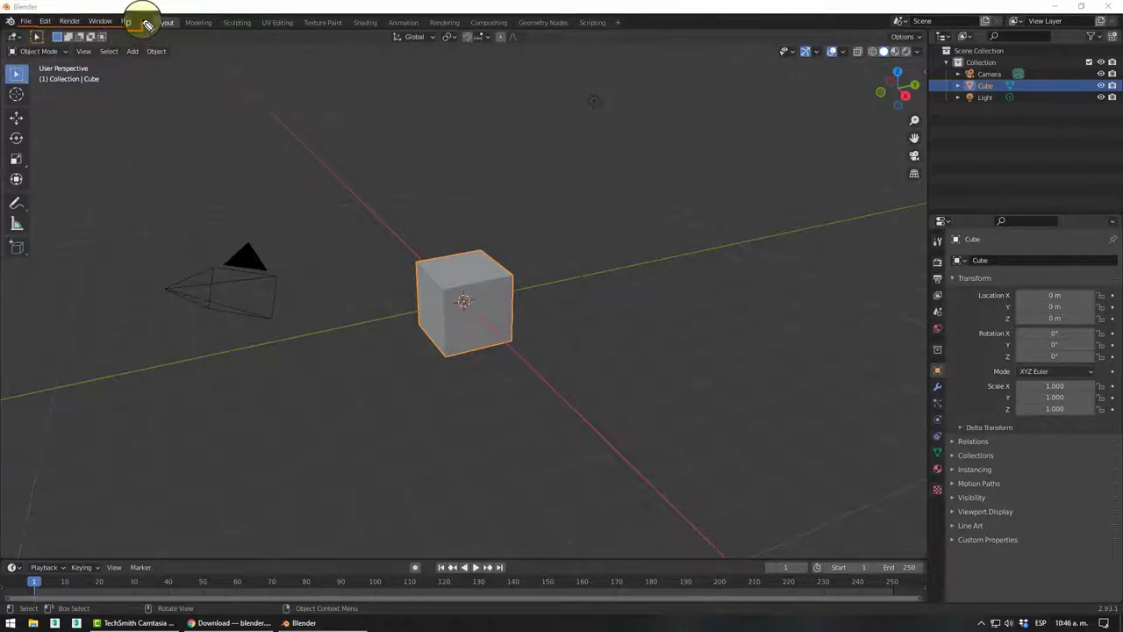
left_click_drag(104, 17, 44, 19)
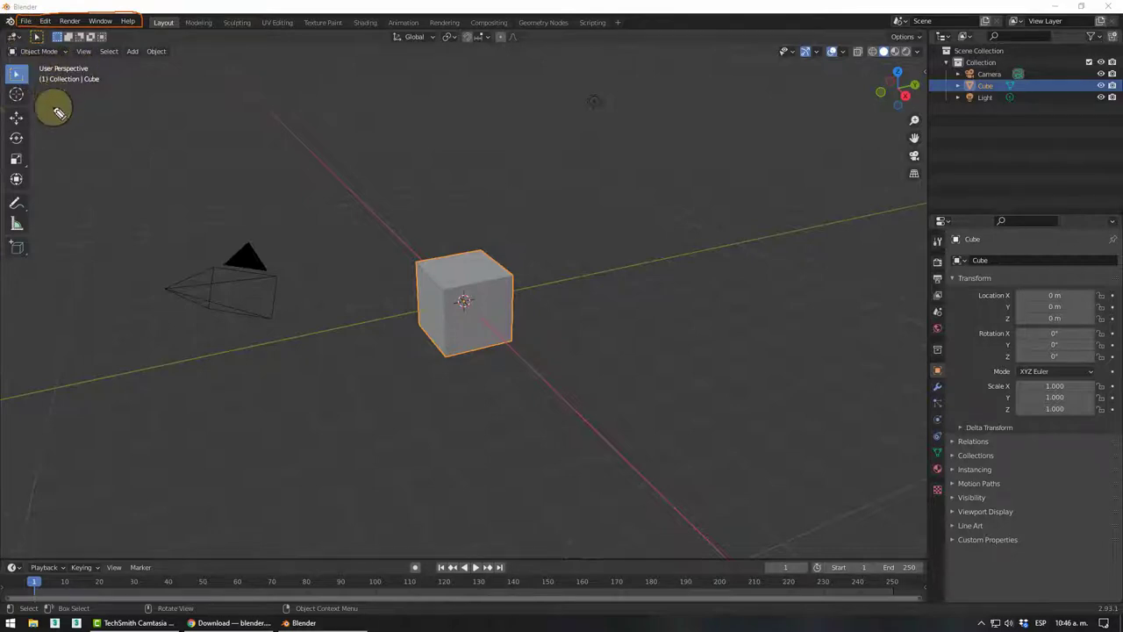
Step: Browse the File, Edit, Render, Window and Help menus, closing each afterwards
left_click(27, 21)
left_click(45, 20)
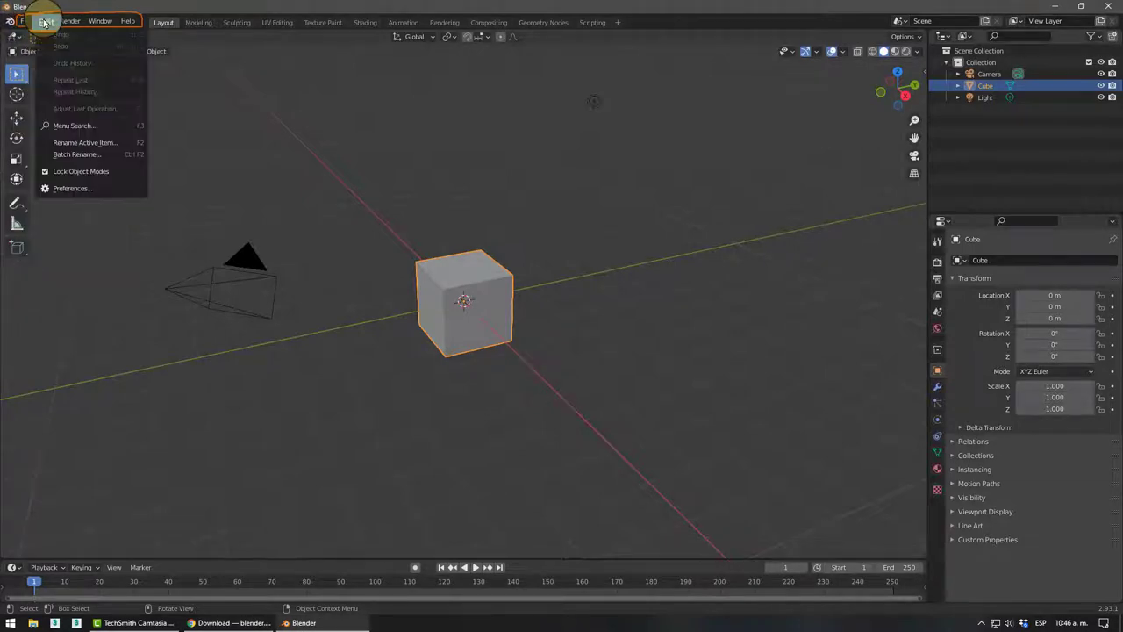
mouse_move(69, 21)
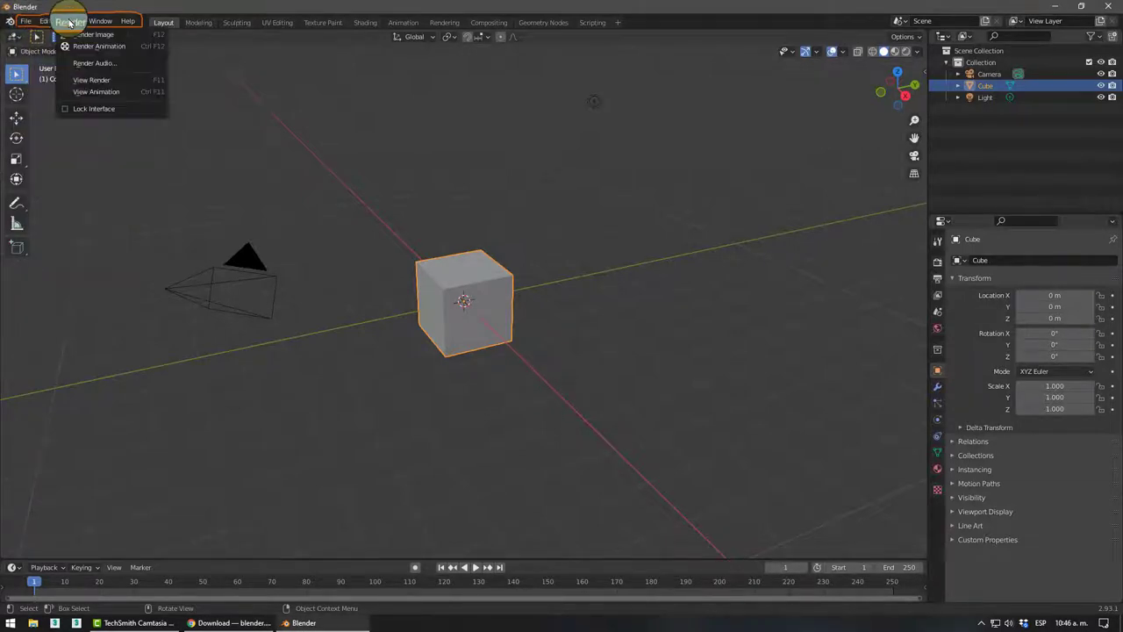
left_click(101, 24)
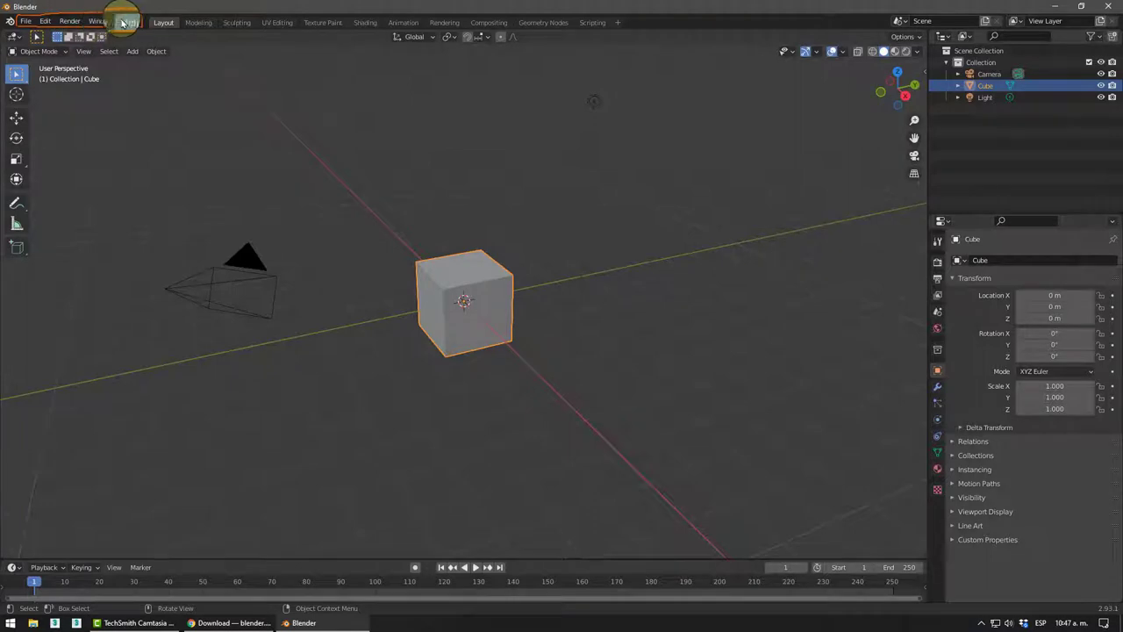
left_click(101, 21)
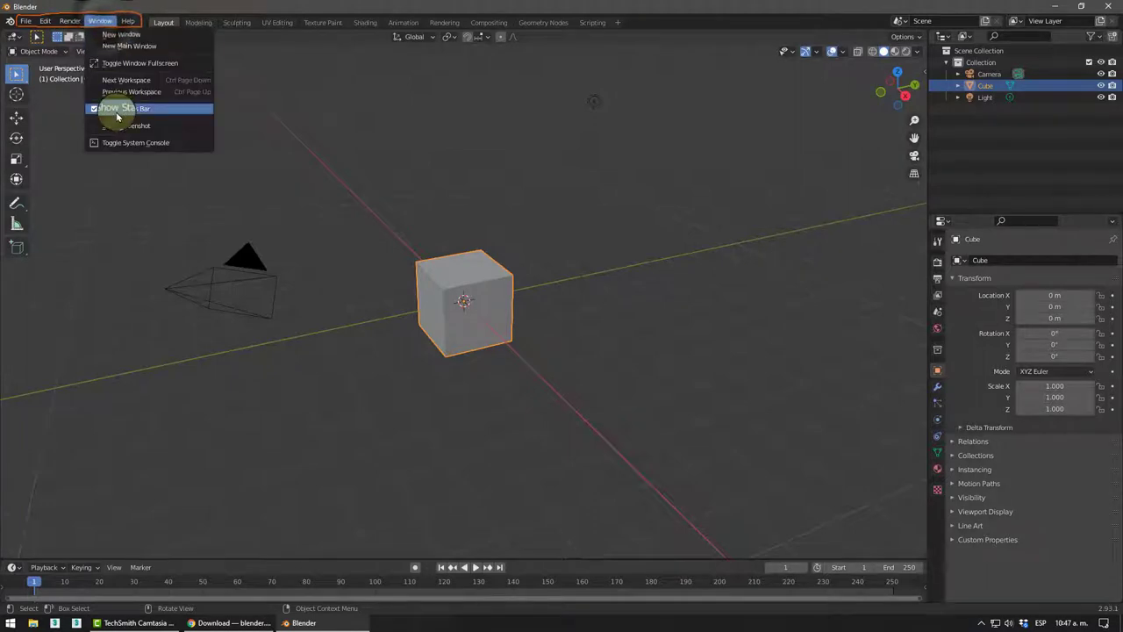
left_click(127, 20)
left_click(128, 20)
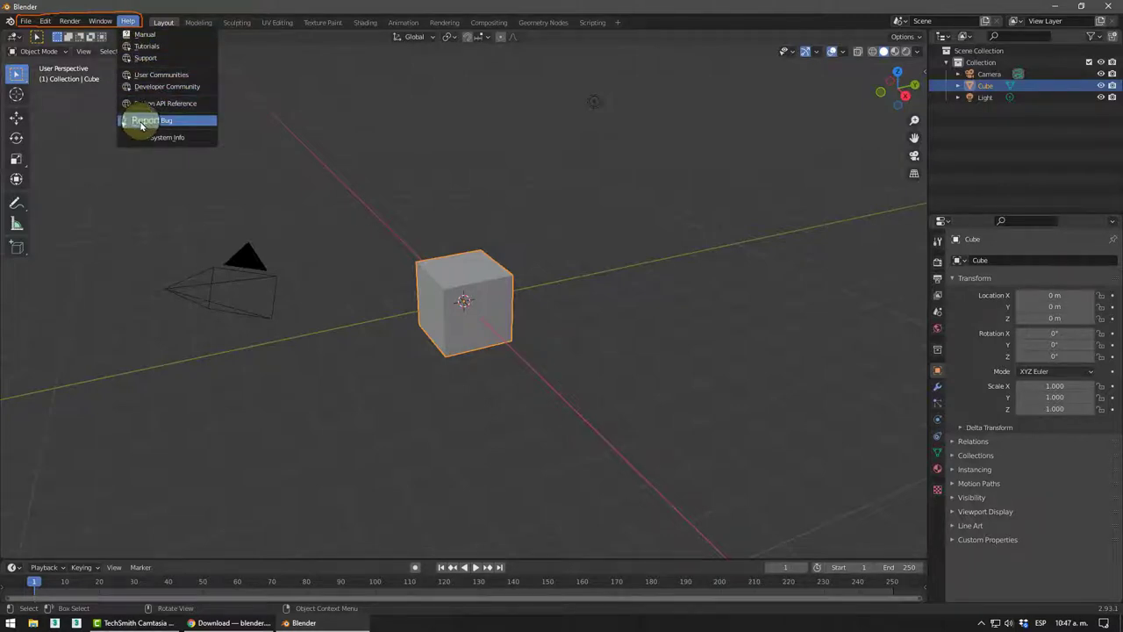
left_click(143, 59)
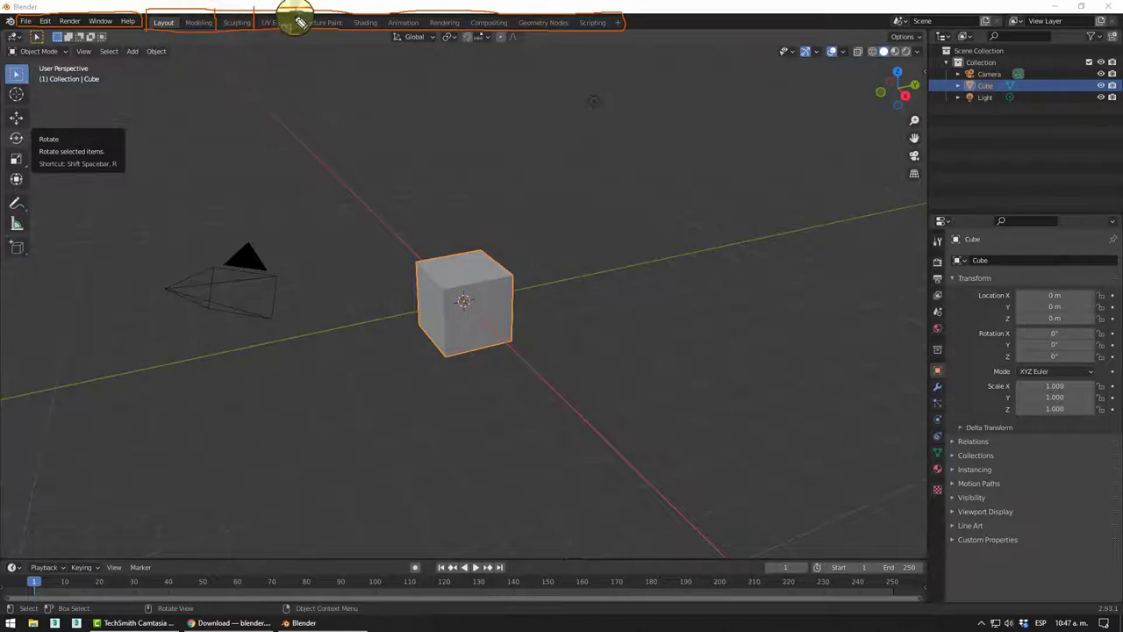
Step: Switch to the Modeling workspace so the default cube is in Edit Mode
left_click_drag(300, 22, 387, 19)
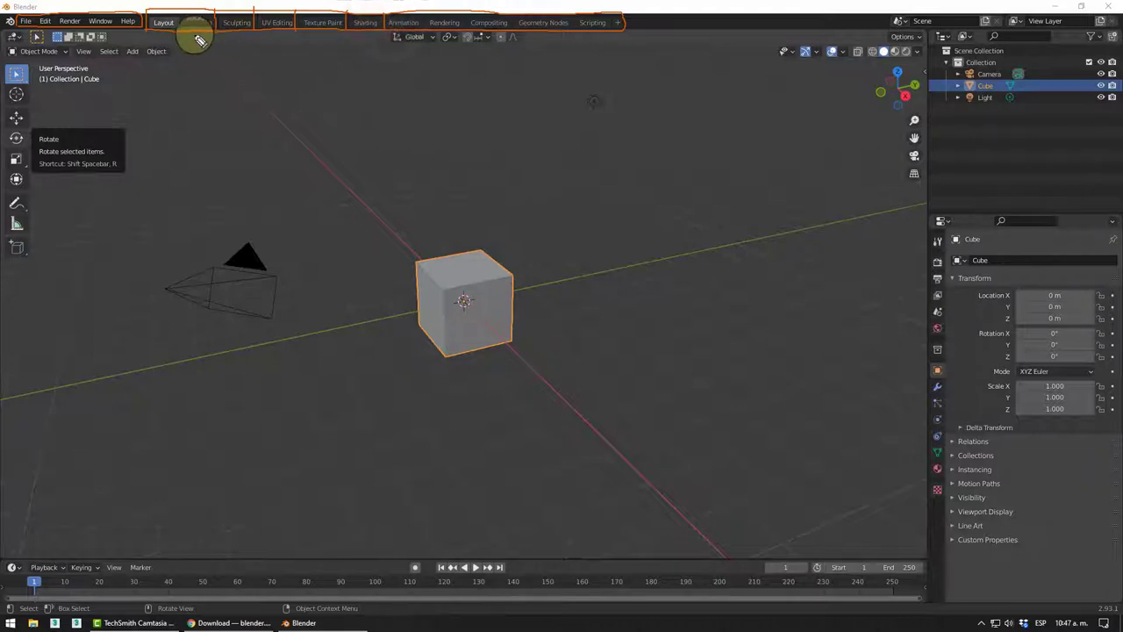
left_click_drag(195, 37, 195, 51)
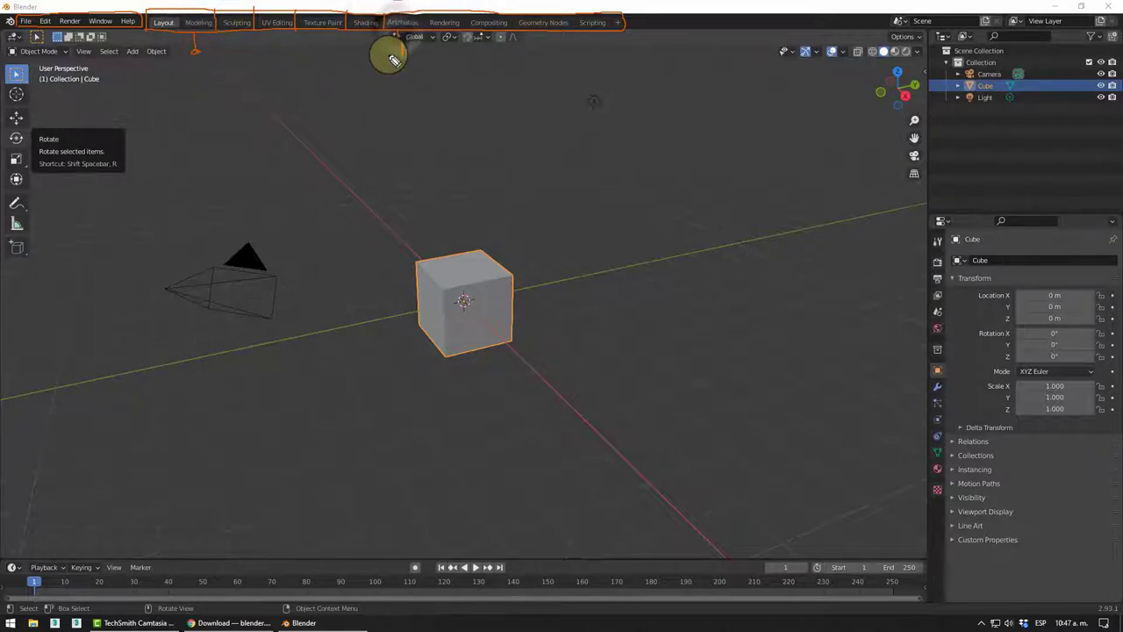
mouse_move(396, 60)
left_mouse_down()
mouse_move(395, 35)
mouse_move(345, 54)
left_mouse_up()
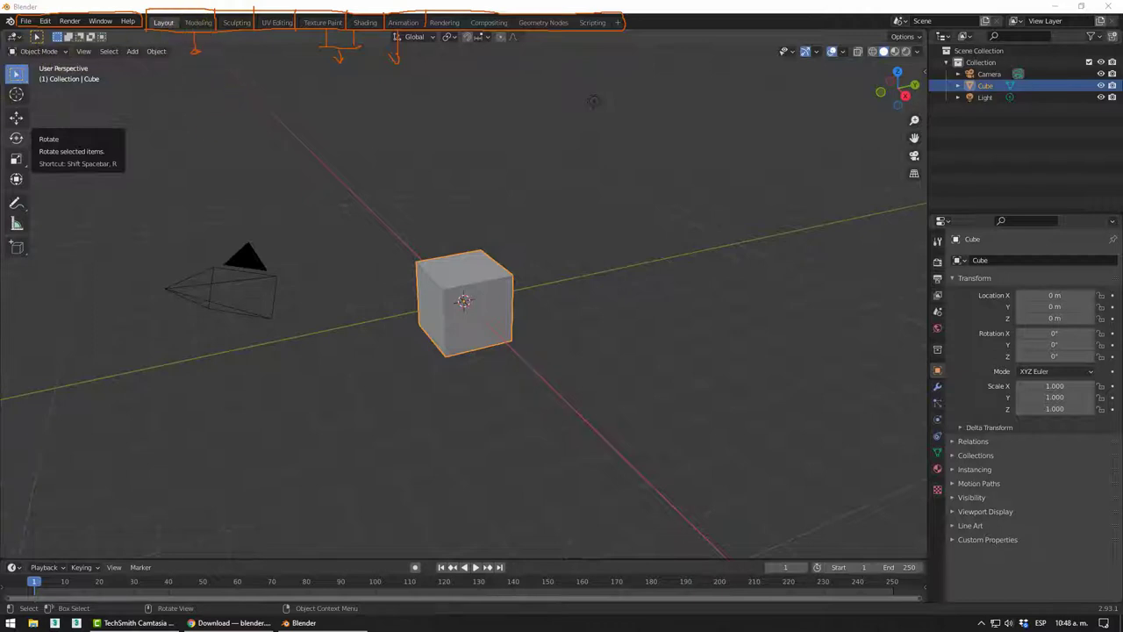
left_click(200, 23)
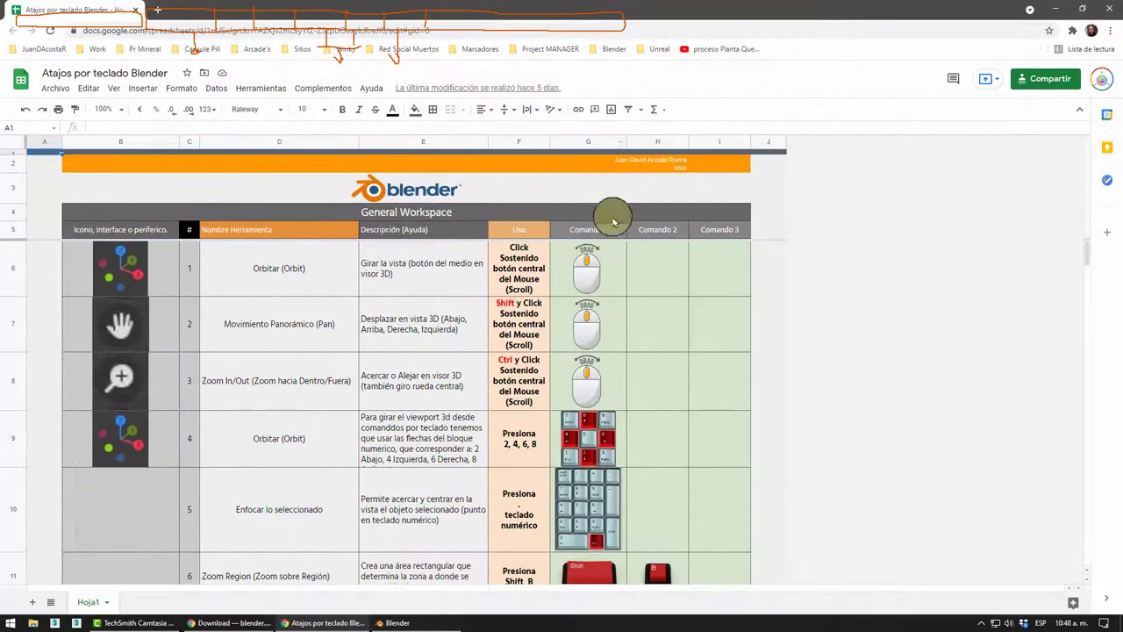
Step: Scroll down the 'Atajos por teclado Blender' shortcut sheet, then switch back to Blender
scroll(619, 230, "down", 3)
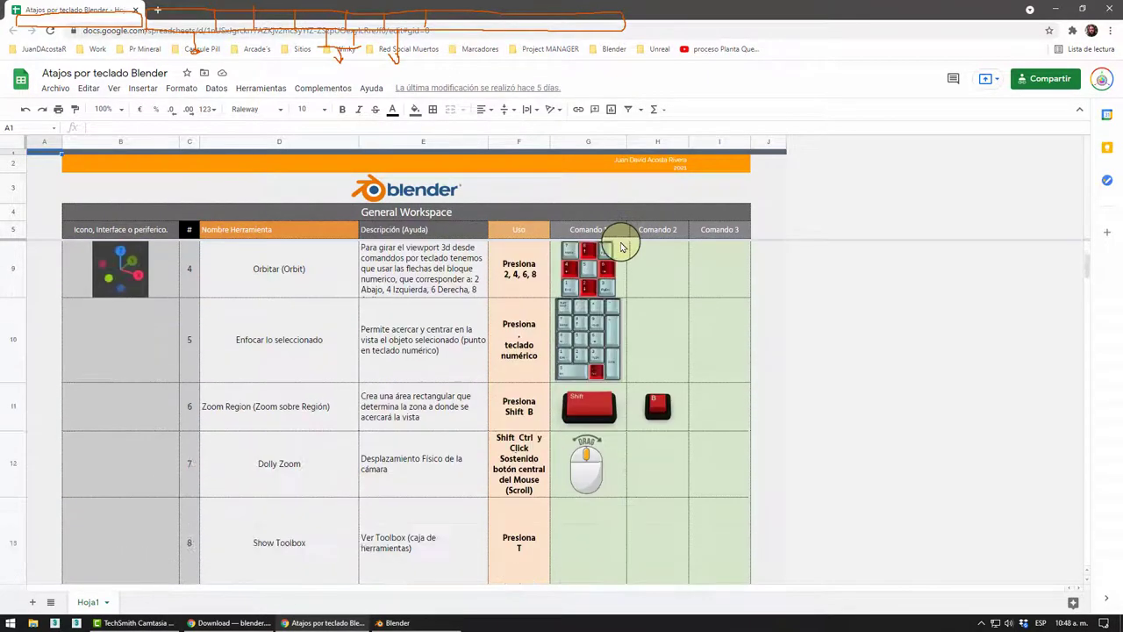
scroll(620, 237, "down", 3)
scroll(621, 248, "down", 4)
scroll(621, 248, "down", 1)
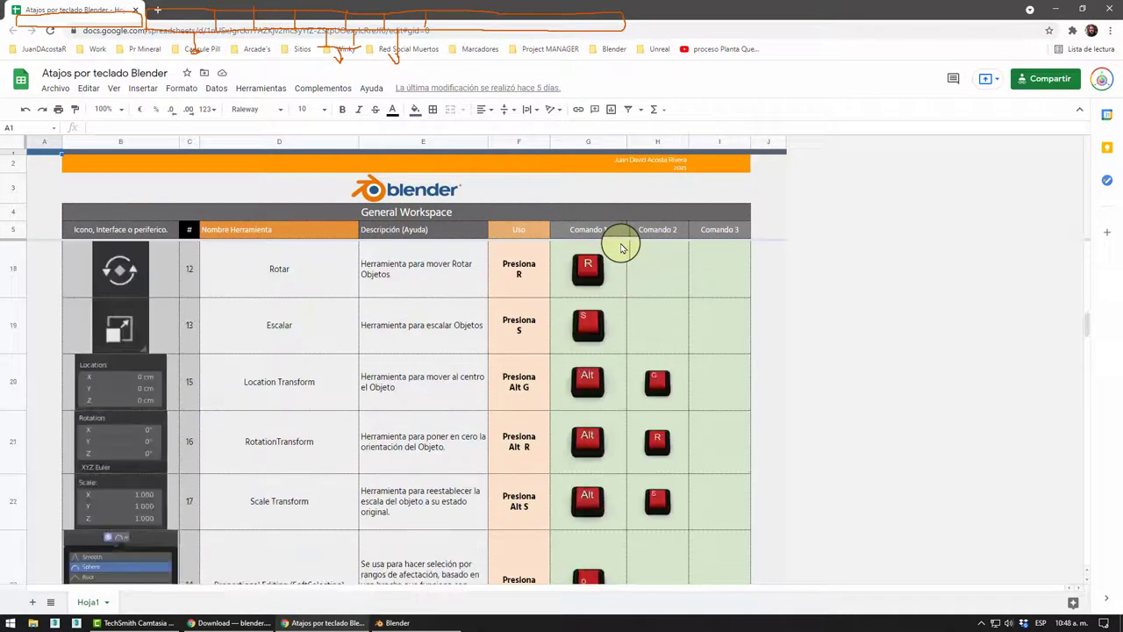
scroll(621, 248, "down", 2)
scroll(622, 248, "down", 2)
scroll(621, 249, "down", 3)
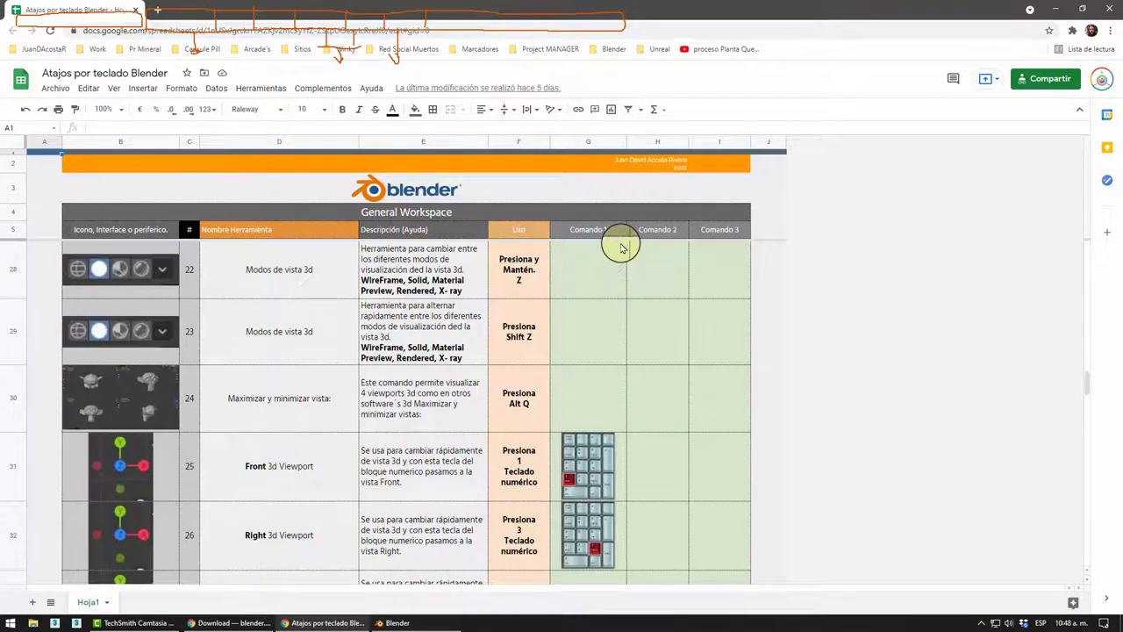
key("alt+Tab")
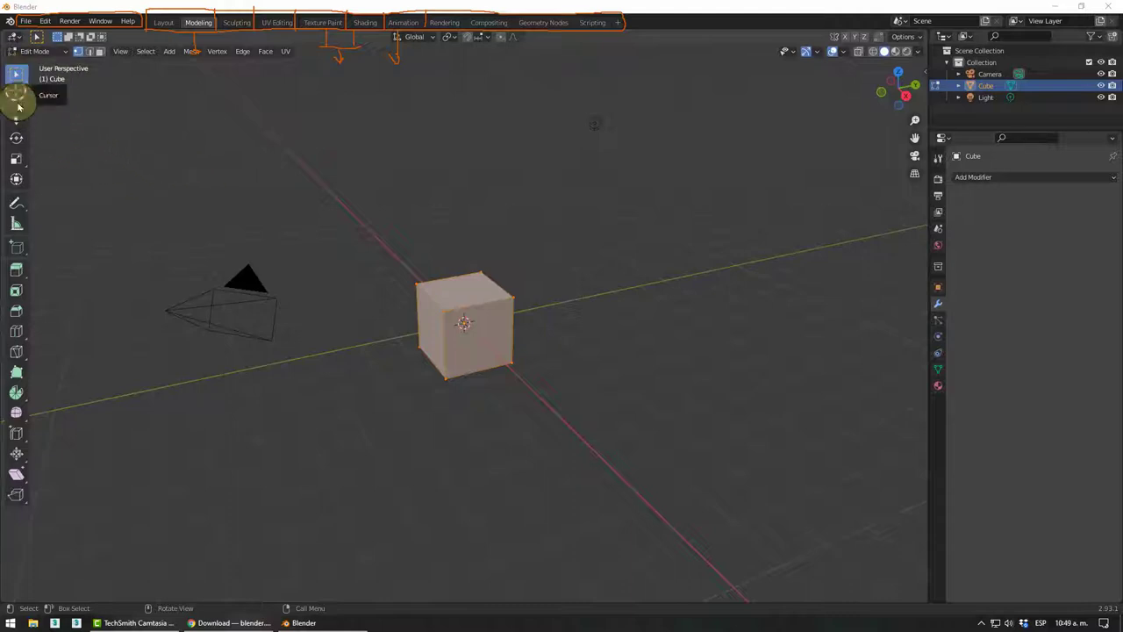
Step: Return to Layout in Object Mode and sketch a blue annotation spiral above the camera
left_click(163, 23)
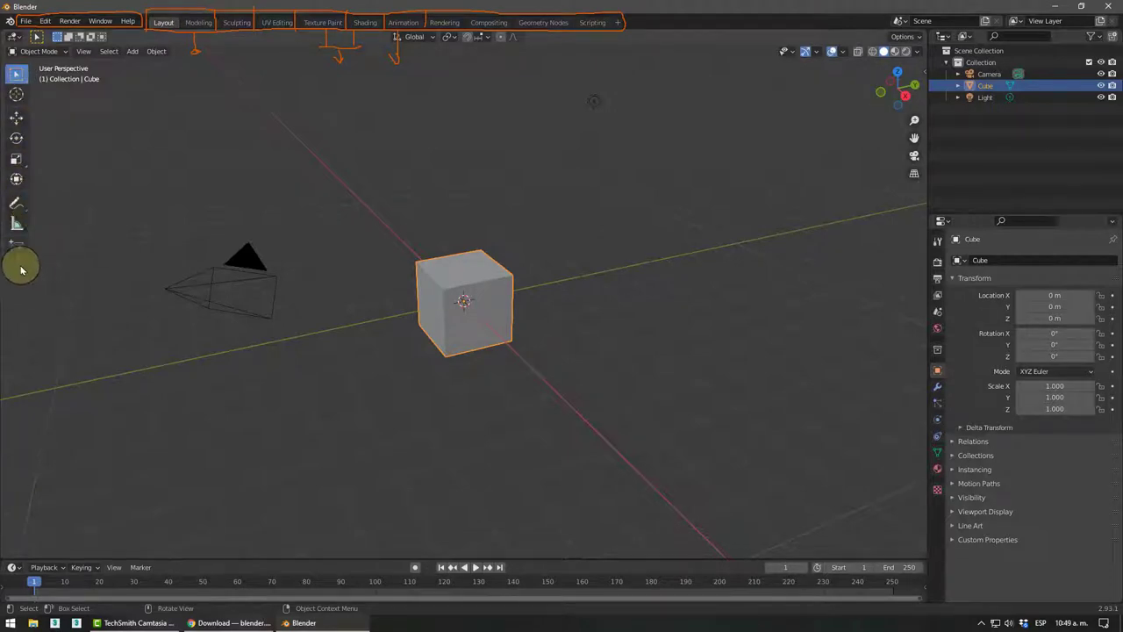
left_click(19, 202)
mouse_move(279, 152)
left_mouse_down()
mouse_move(321, 137)
mouse_move(263, 181)
left_mouse_up()
left_click(16, 73)
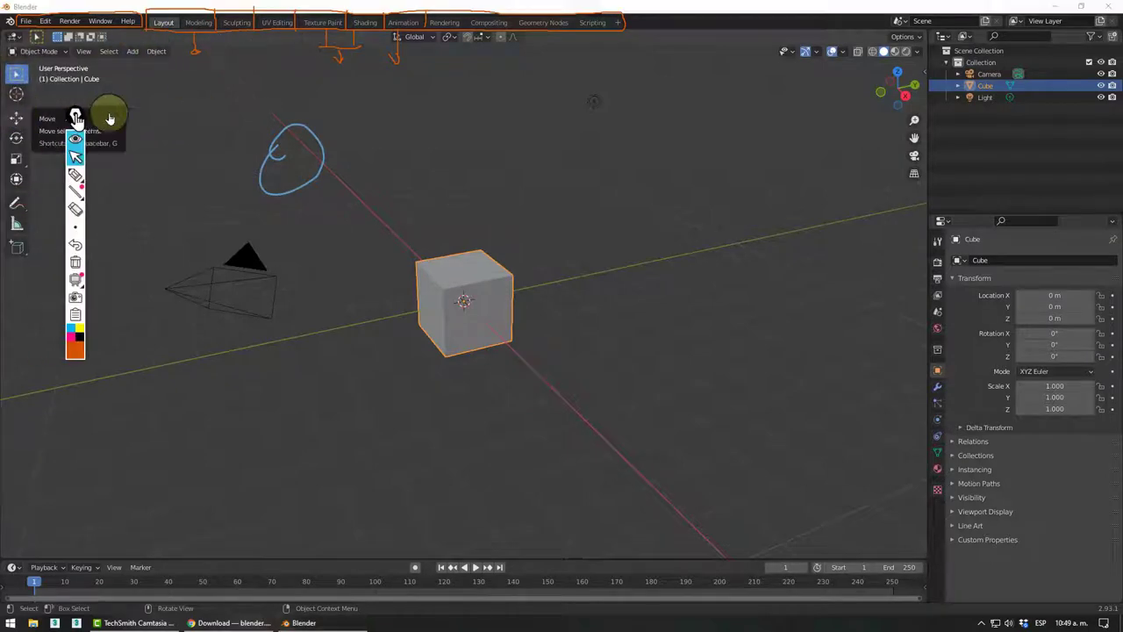
left_click_drag(77, 114, 138, 115)
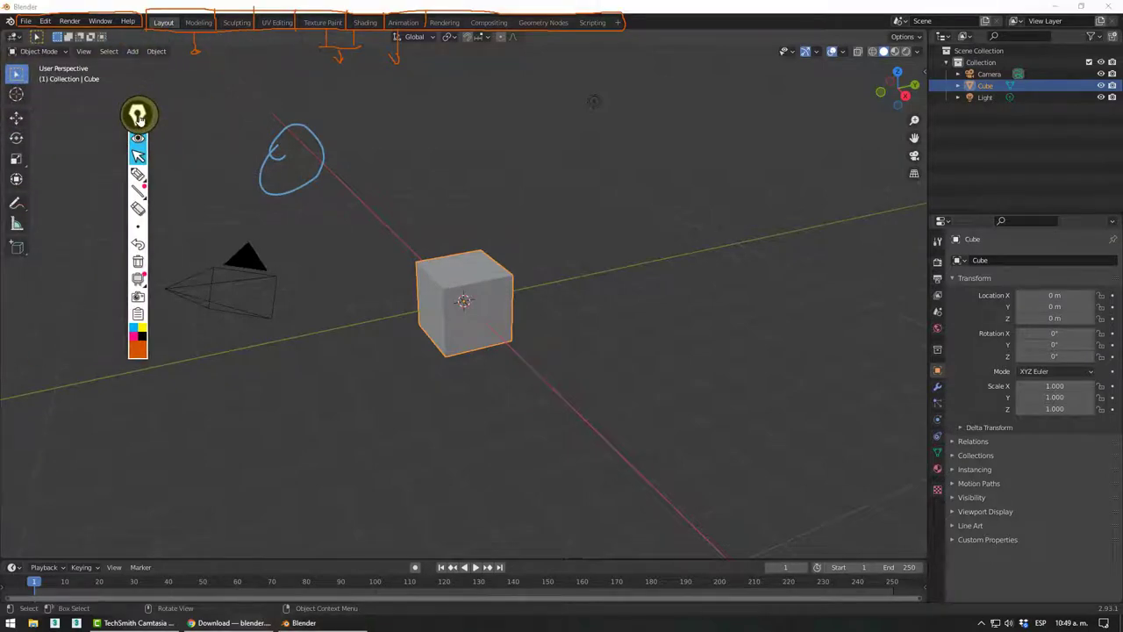
left_click(137, 115)
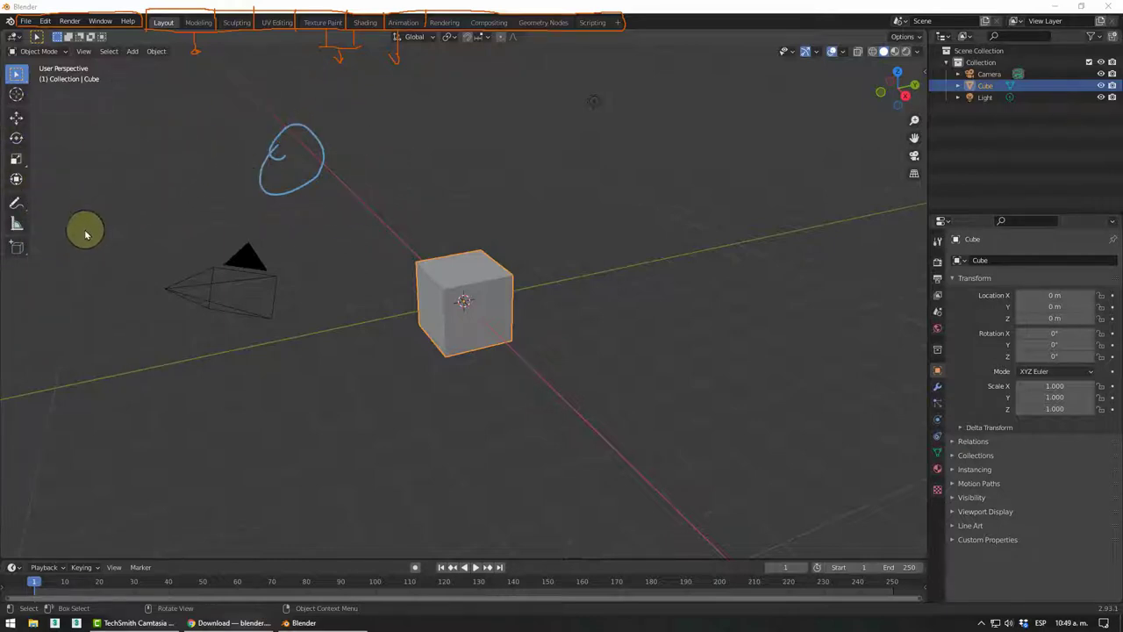
Step: Erase the blue annotation with the Annotate tool and go back to Select Box
left_click(16, 203)
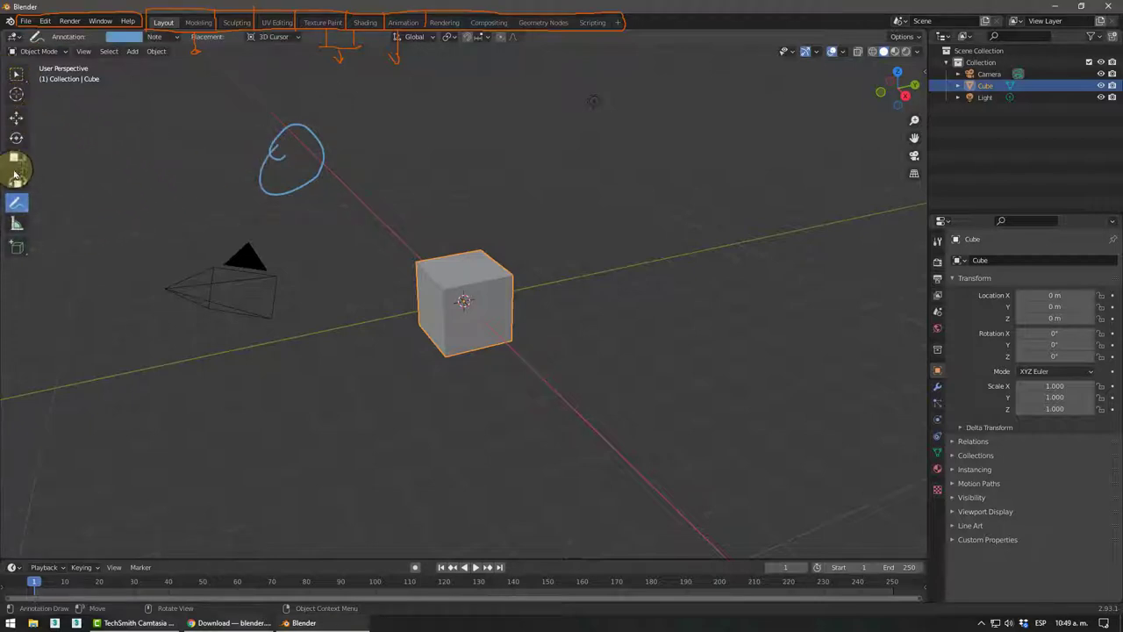
key("n")
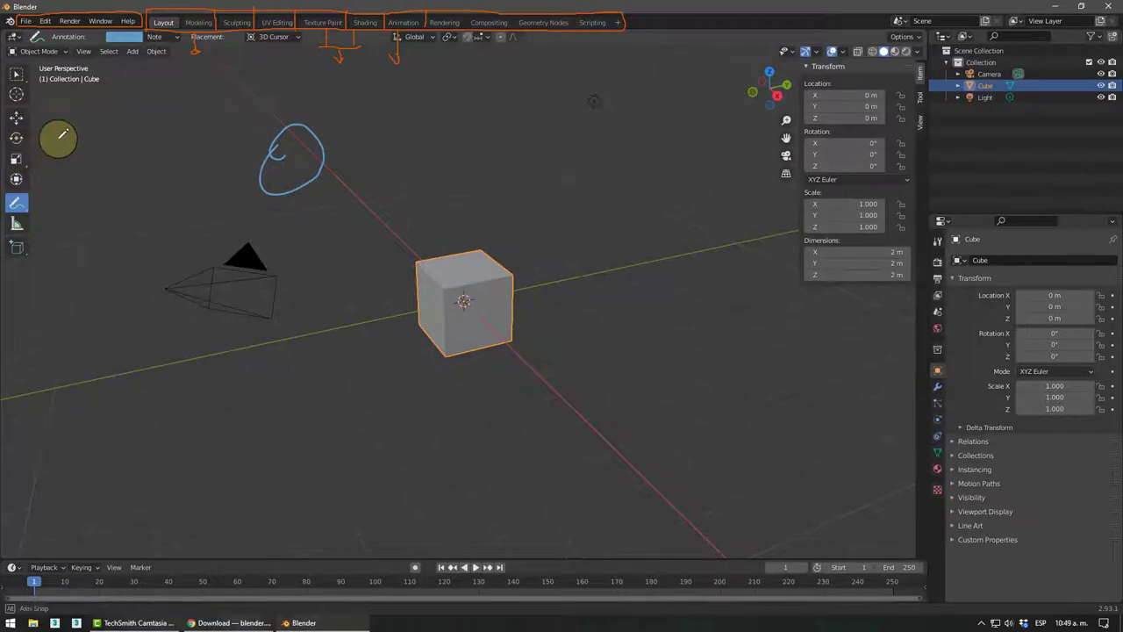
key("n")
key("t")
key("t")
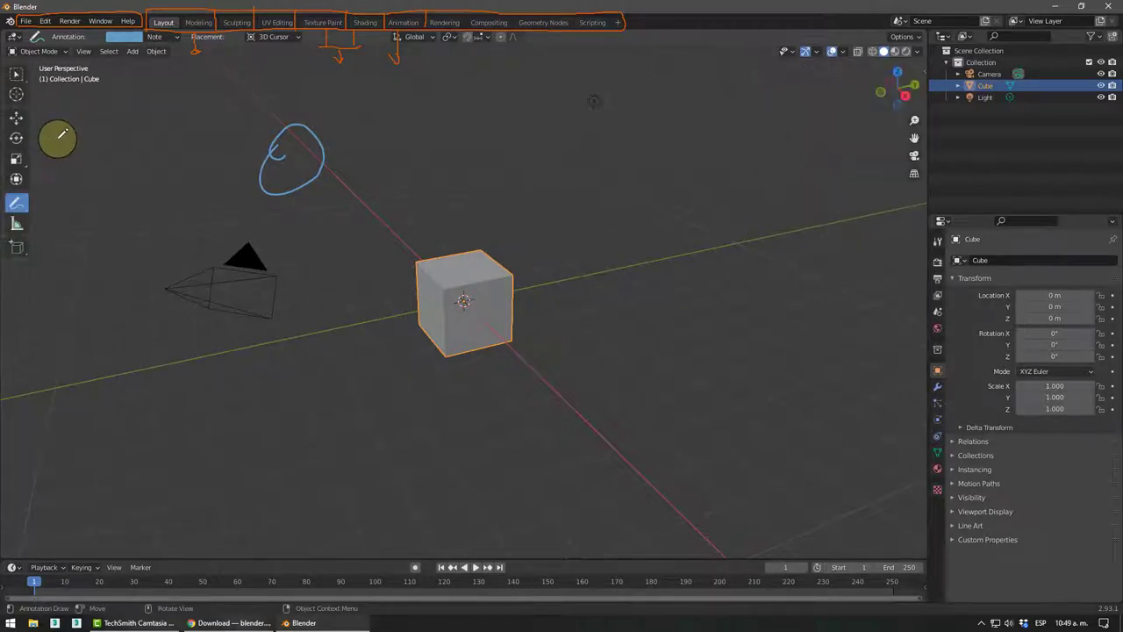
key("t")
key("t")
key("t")
key("t")
key("t")
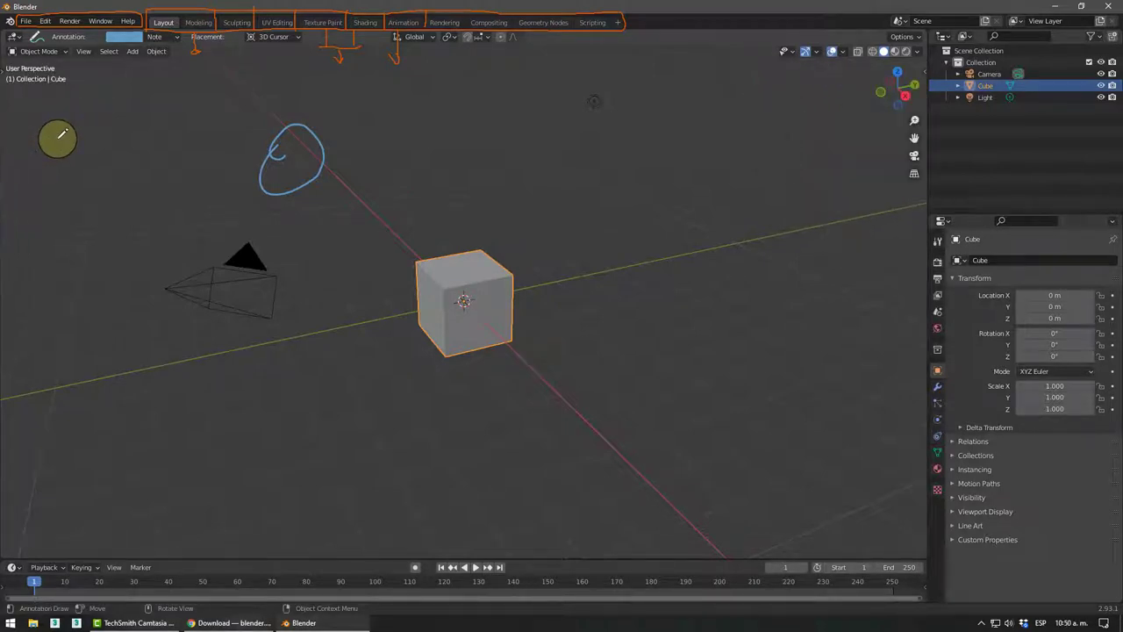
key("t")
key("t")
key("t")
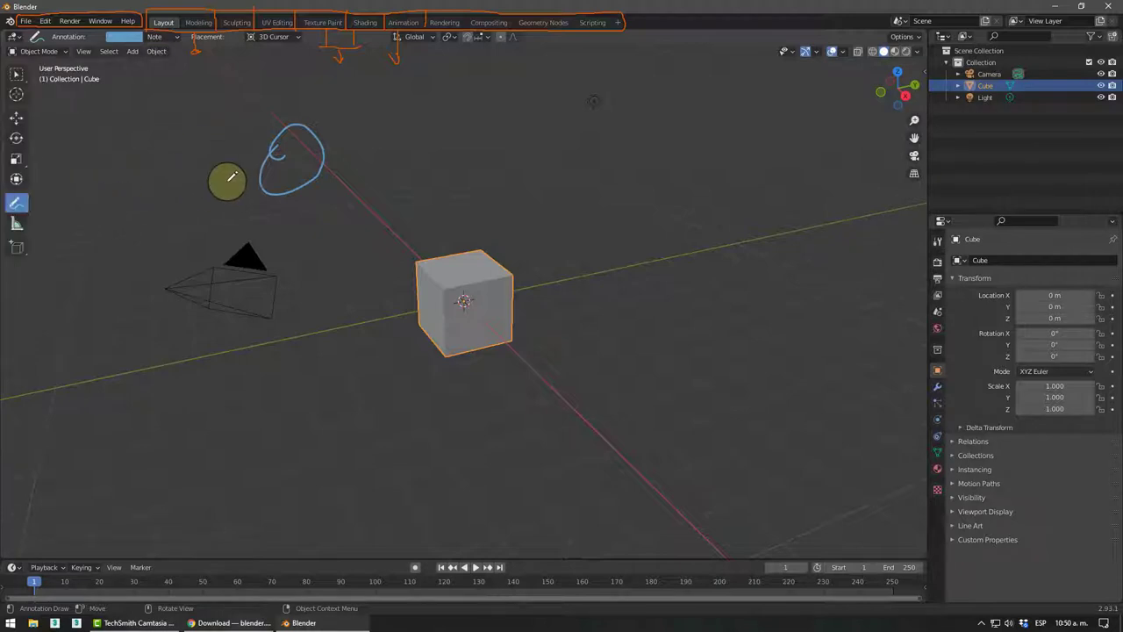
left_click_drag(384, 131, 85, 198, "ctrl")
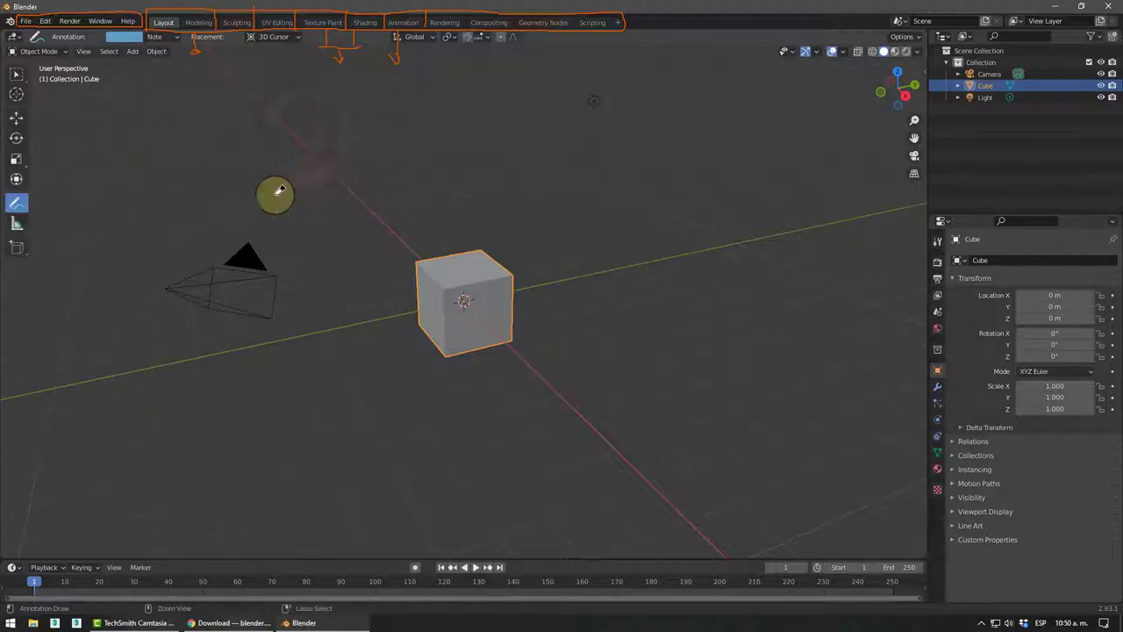
left_click(16, 74)
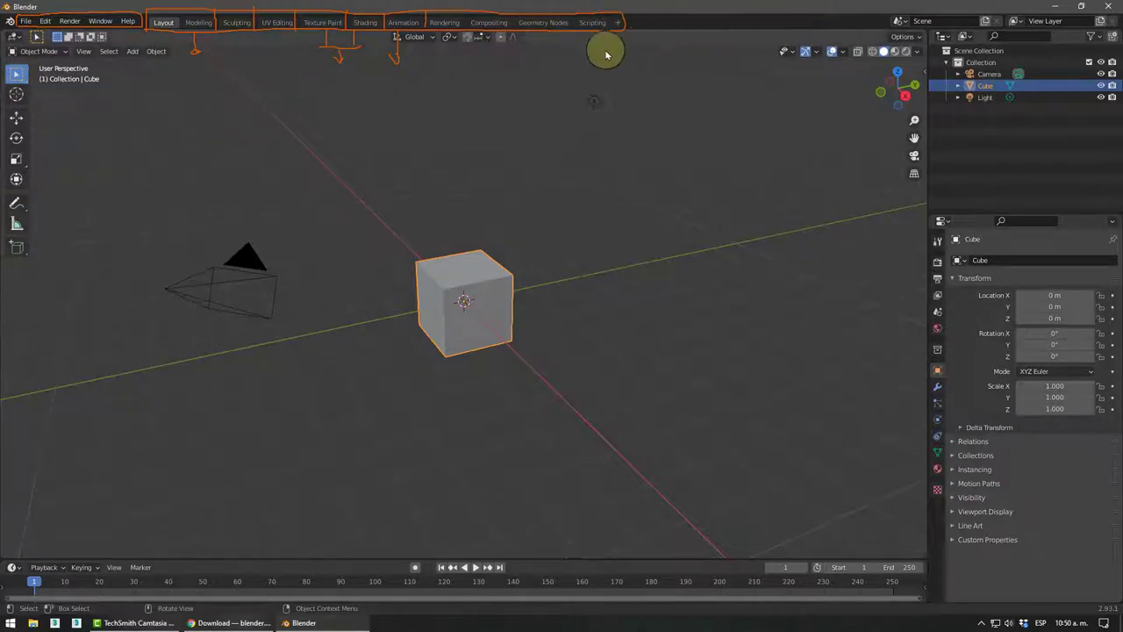
Step: Visit the Modeling, Sculpting and UV Editing workspaces in turn
left_click(189, 23)
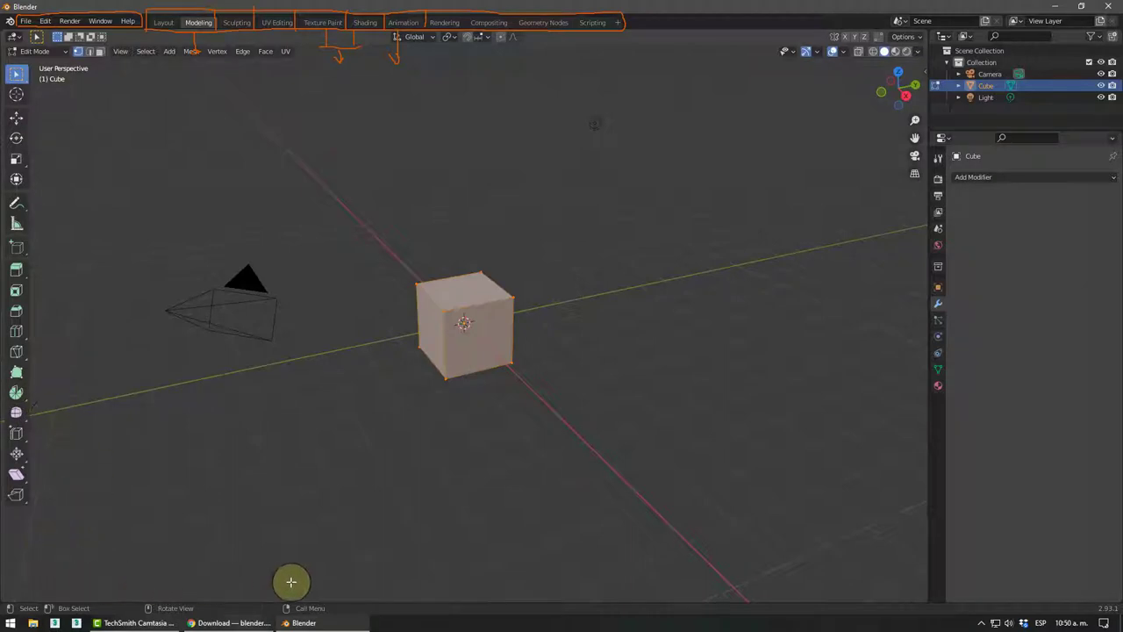
left_click(236, 22)
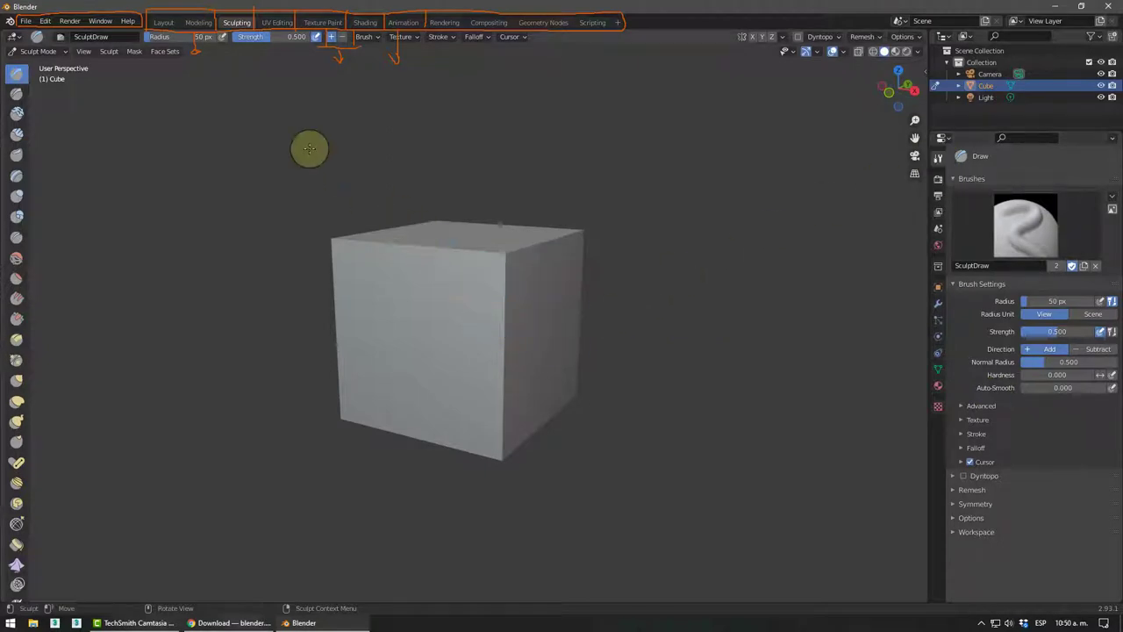
left_click(274, 25)
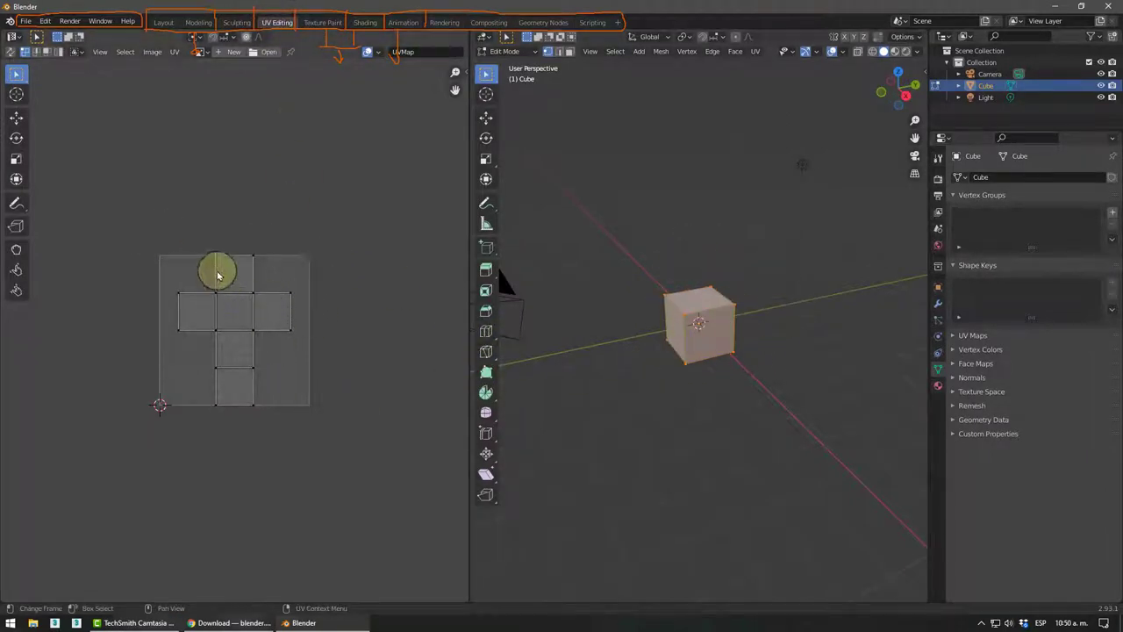
scroll(217, 255, "up", 2)
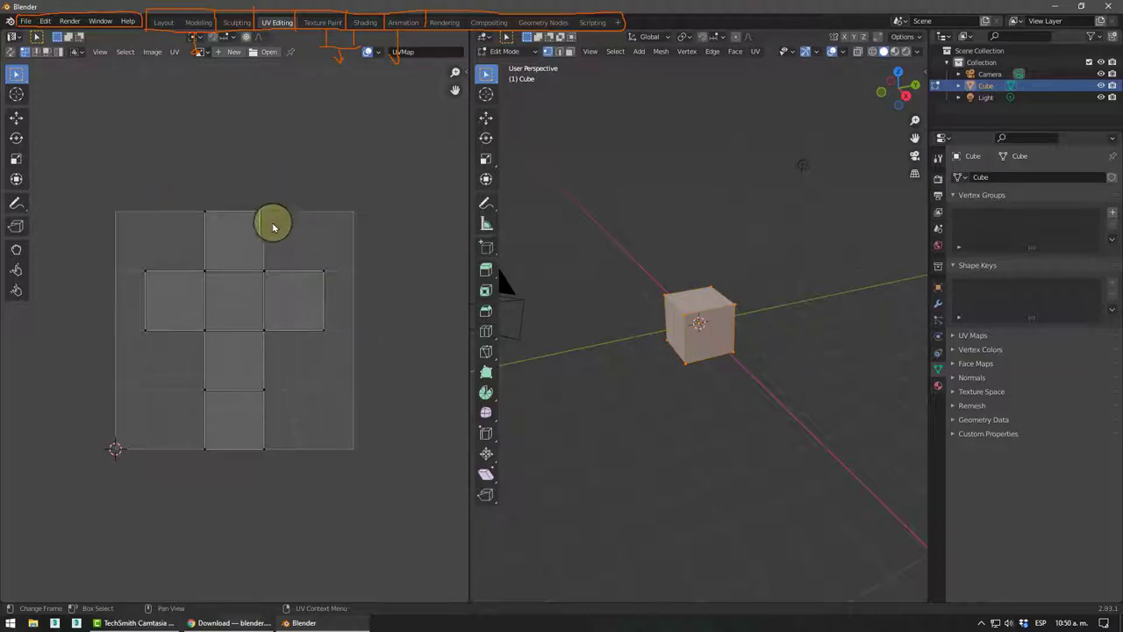
Step: Paint test strokes on the cube's texture in Texture Paint, then move to Shading
left_click(323, 22)
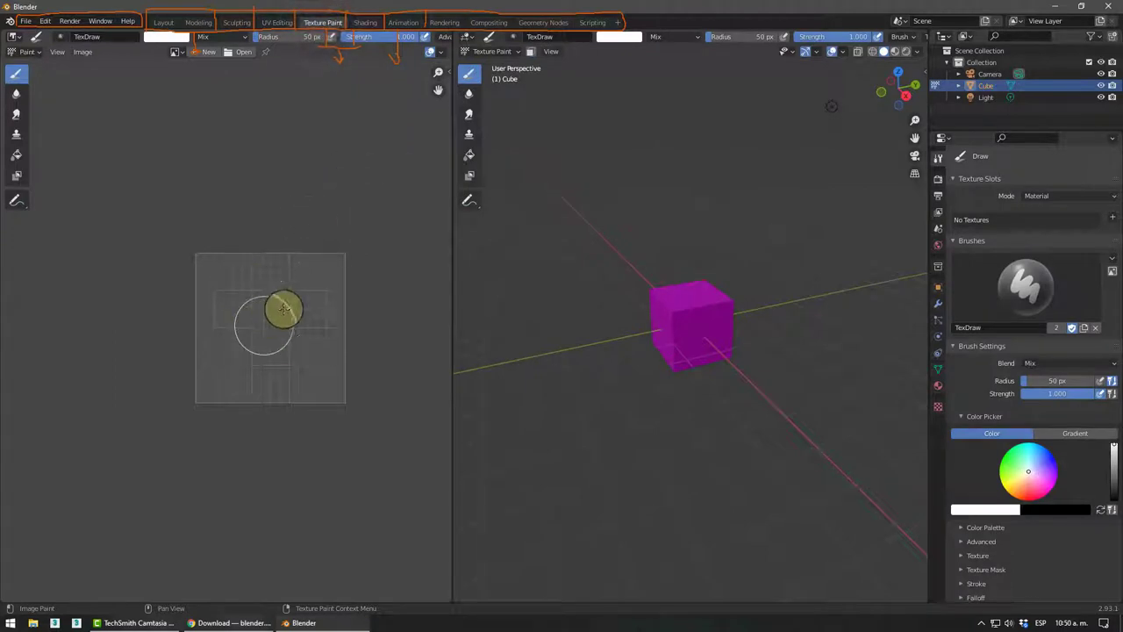
scroll(263, 294, "up", 1)
scroll(263, 294, "up", 2)
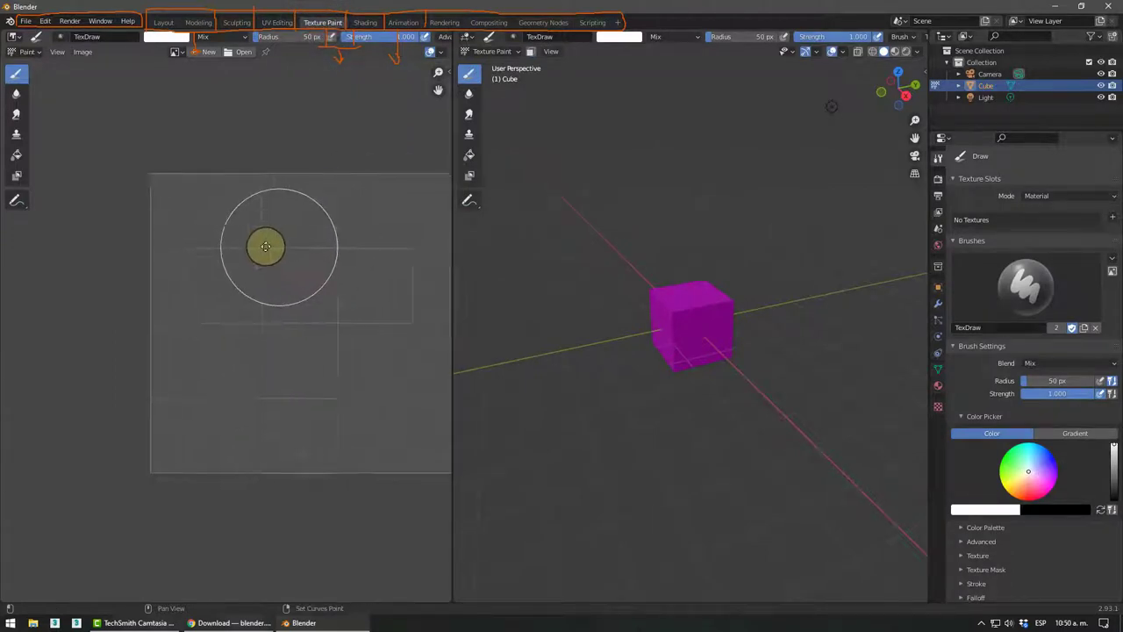
middle_click_drag(266, 246, 225, 242)
left_click_drag(225, 241, 268, 208)
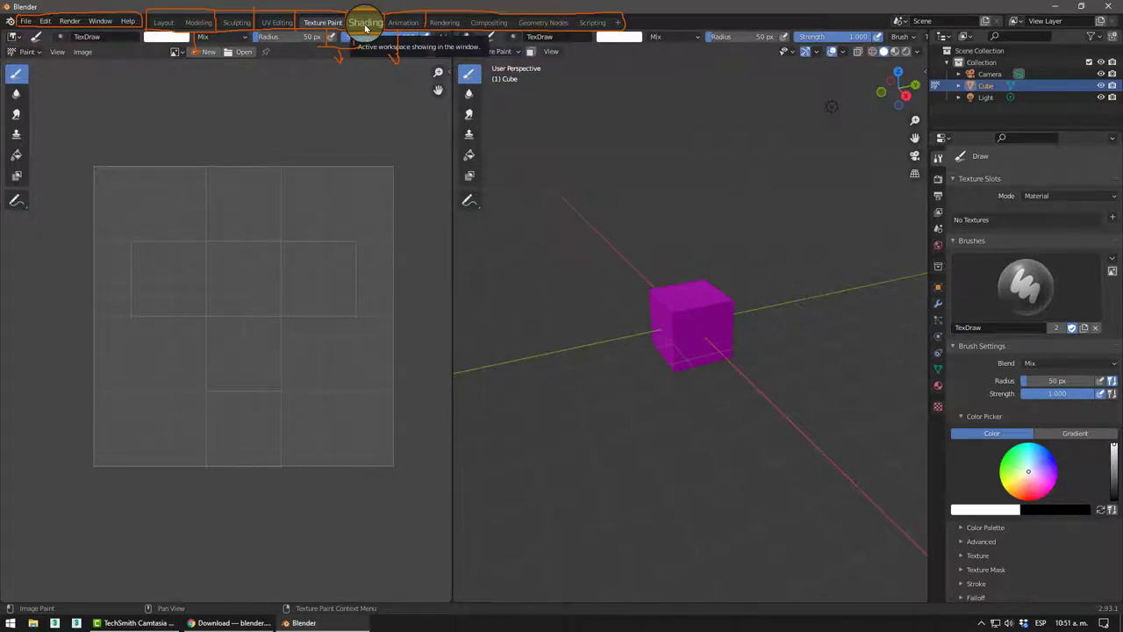
left_click(366, 24)
Step: Set the cube material's Metallic to 1.000 and Roughness to 0.003 for a mirror finish
scroll(527, 230, "up", 3)
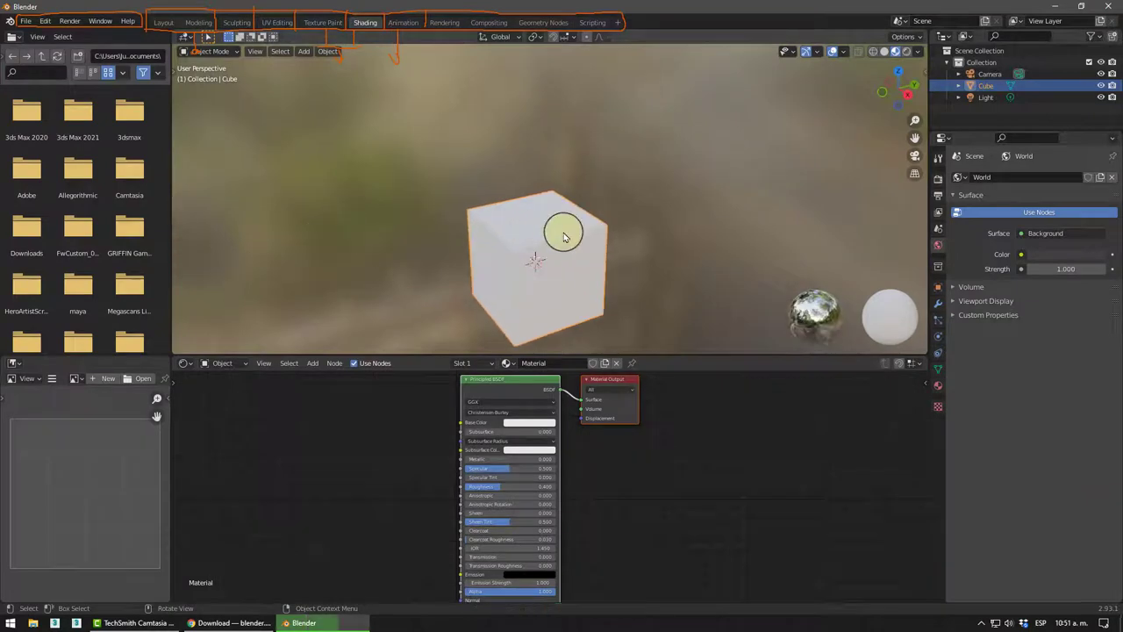
mouse_move(563, 237)
middle_mouse_down()
mouse_move(502, 253)
mouse_move(494, 171)
mouse_move(597, 252)
middle_mouse_up()
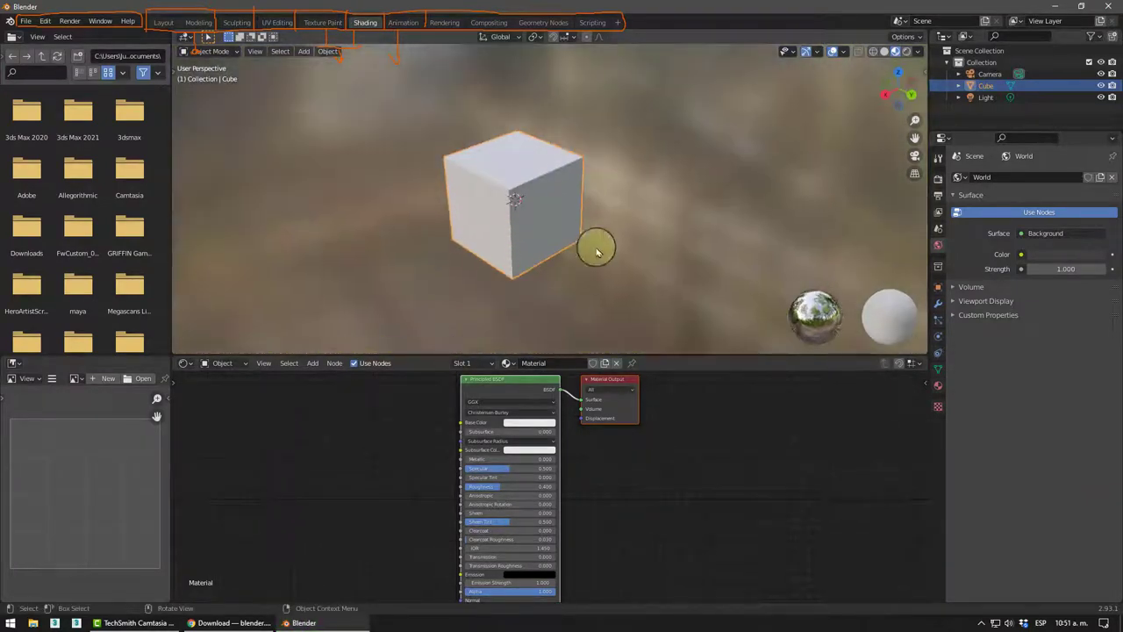
left_click(938, 385)
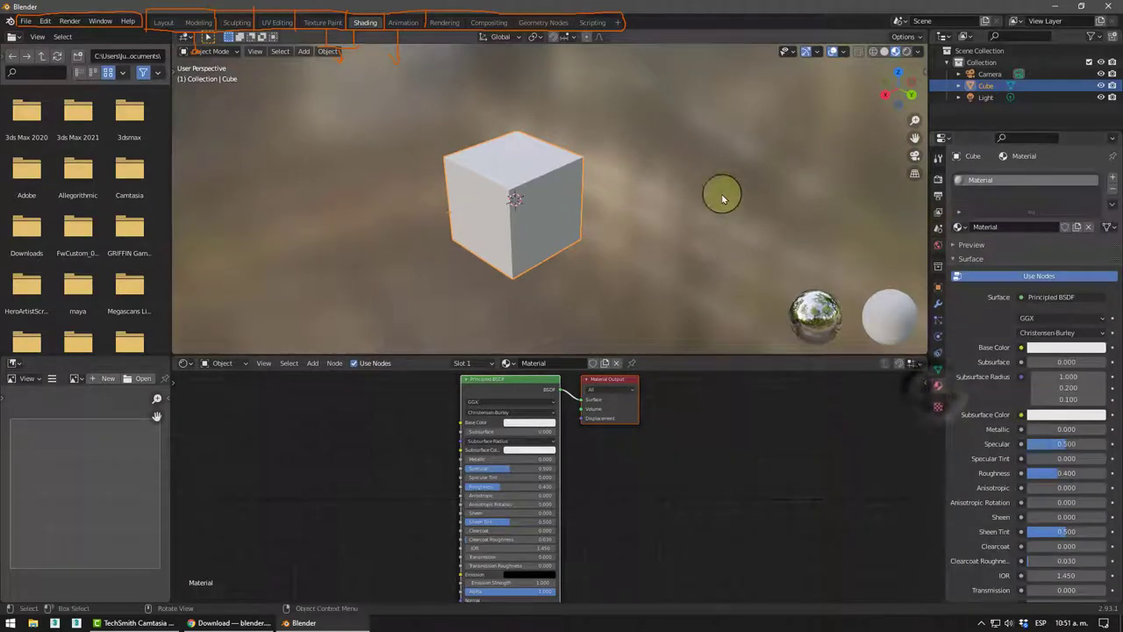
middle_click_drag(547, 238, 556, 238)
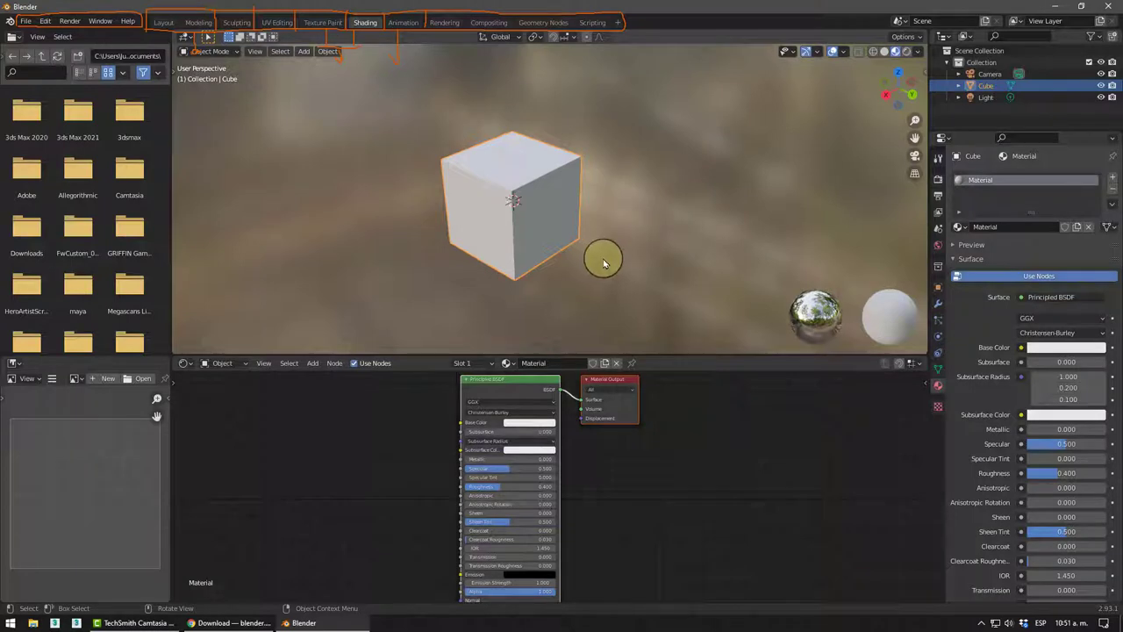
left_click_drag(1046, 430, 1106, 429)
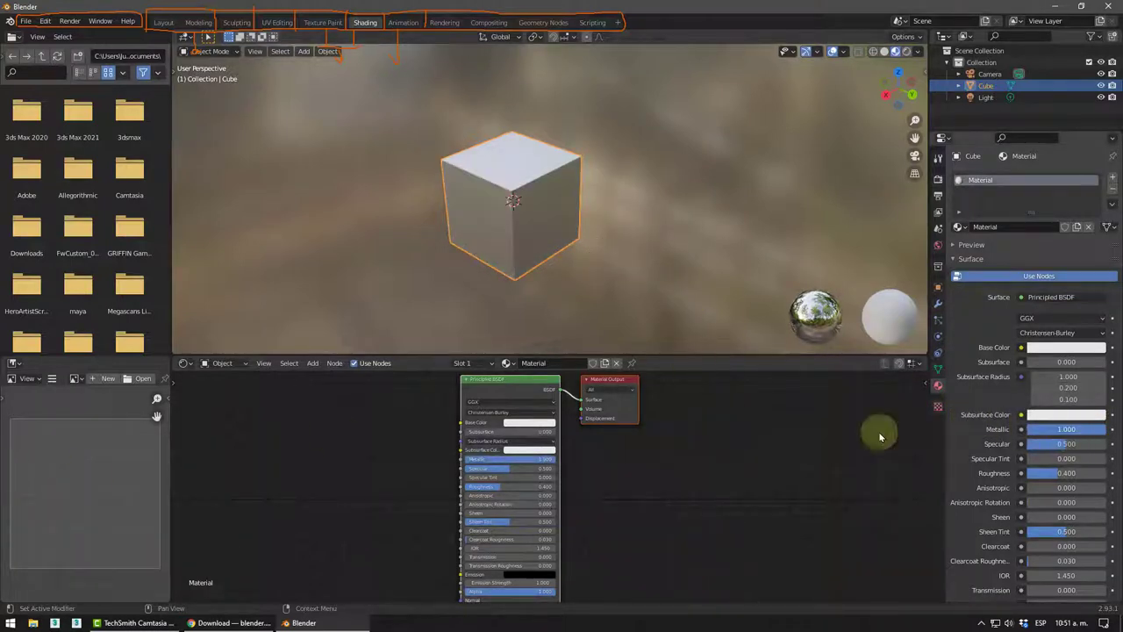
mouse_move(416, 176)
middle_mouse_down()
mouse_move(401, 138)
mouse_move(593, 242)
middle_mouse_up()
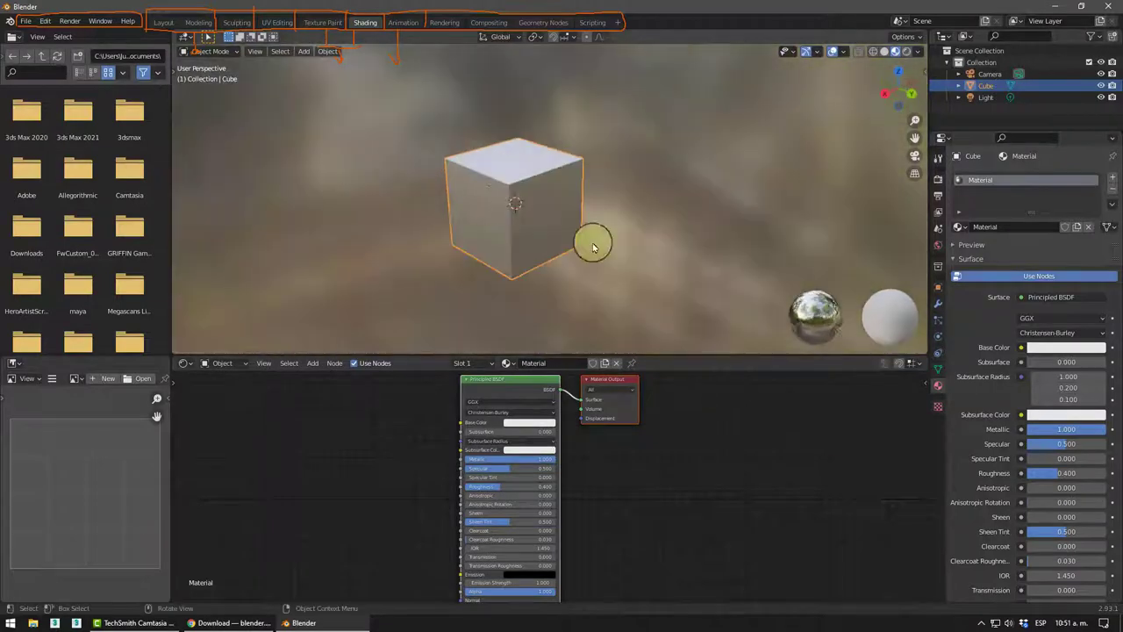
left_click_drag(1062, 479, 1057, 475)
mouse_move(632, 251)
middle_mouse_down()
mouse_move(614, 219)
mouse_move(627, 258)
mouse_move(579, 240)
middle_mouse_up()
left_click(366, 25)
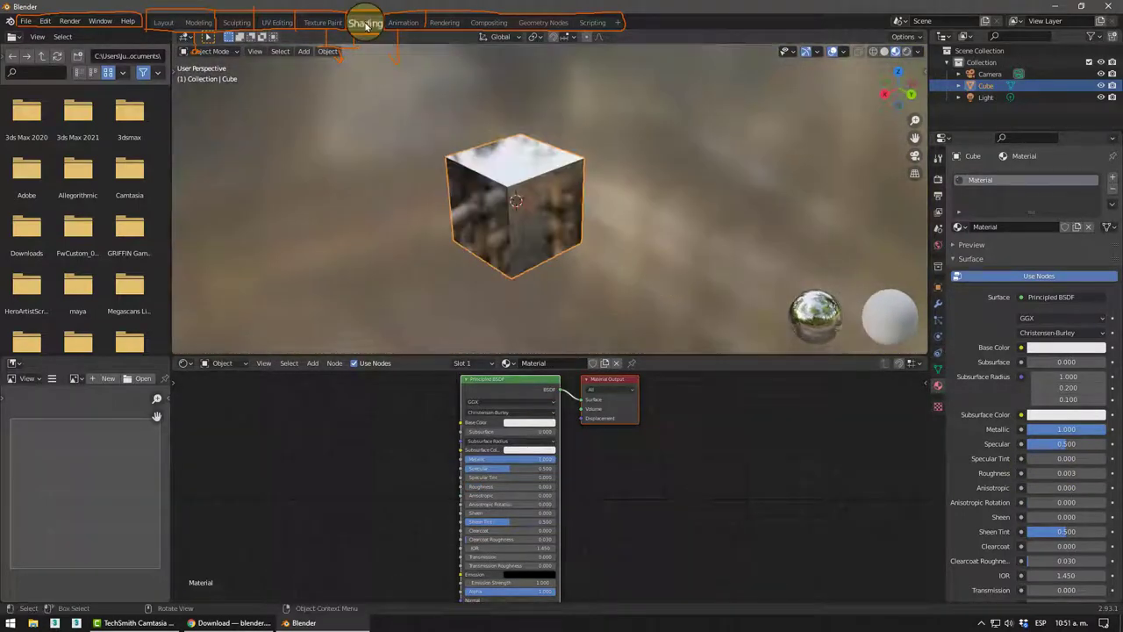
Step: In the Animation workspace, keyframe the cube's location at frame 0
left_click(406, 22)
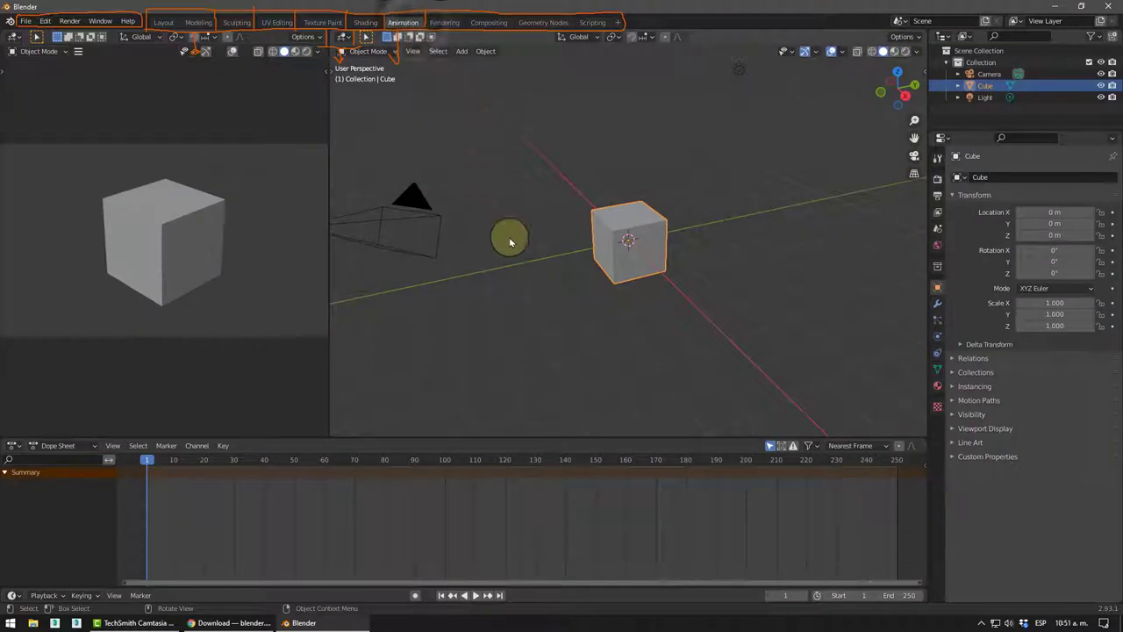
mouse_move(510, 242)
middle_mouse_down()
mouse_move(581, 278)
mouse_move(596, 255)
mouse_move(522, 274)
mouse_move(522, 293)
mouse_move(579, 314)
mouse_move(615, 301)
mouse_move(602, 254)
mouse_move(639, 258)
mouse_move(594, 273)
mouse_move(567, 268)
mouse_move(634, 276)
mouse_move(589, 278)
middle_mouse_up()
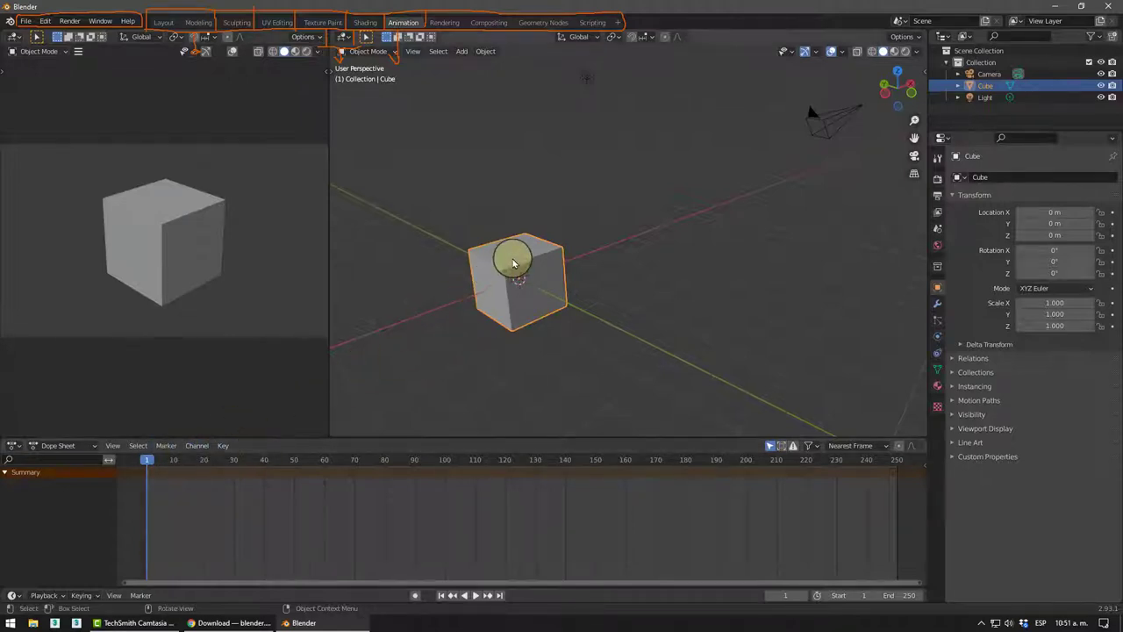
key("space")
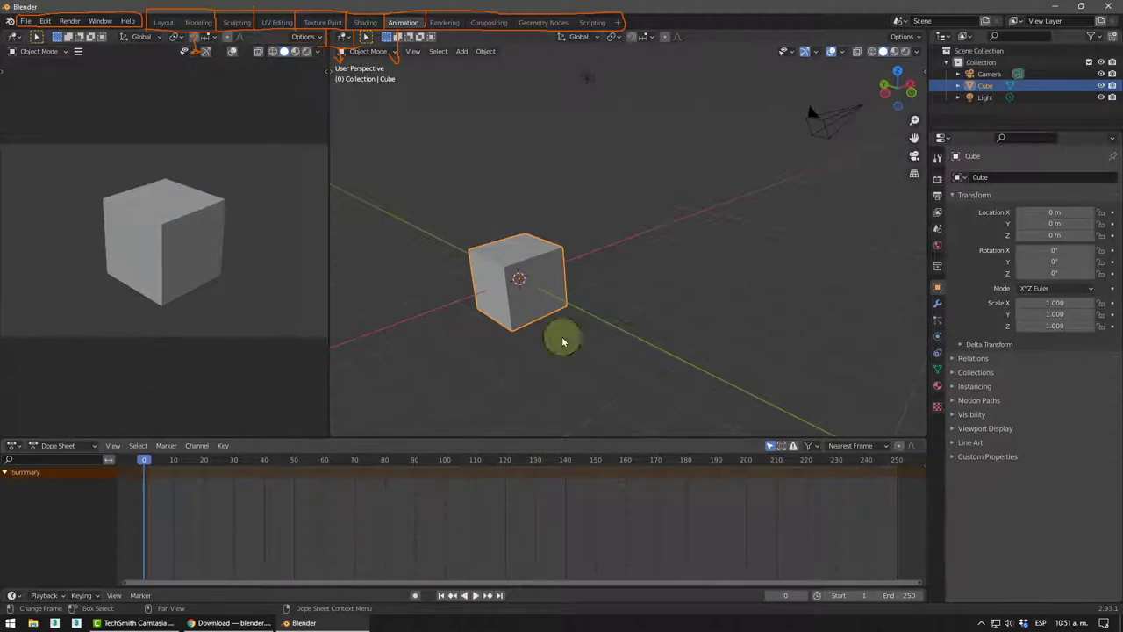
key("i")
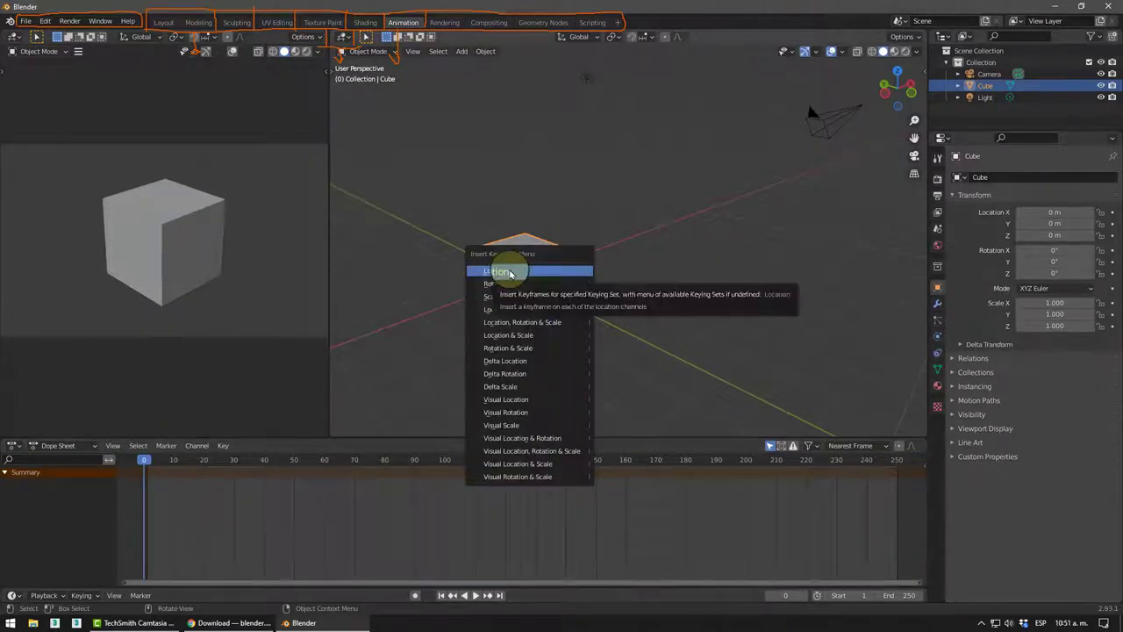
left_click(510, 272)
Step: At frame 94, move the cube up and away from the origin and key its location
left_click_drag(144, 461, 426, 458)
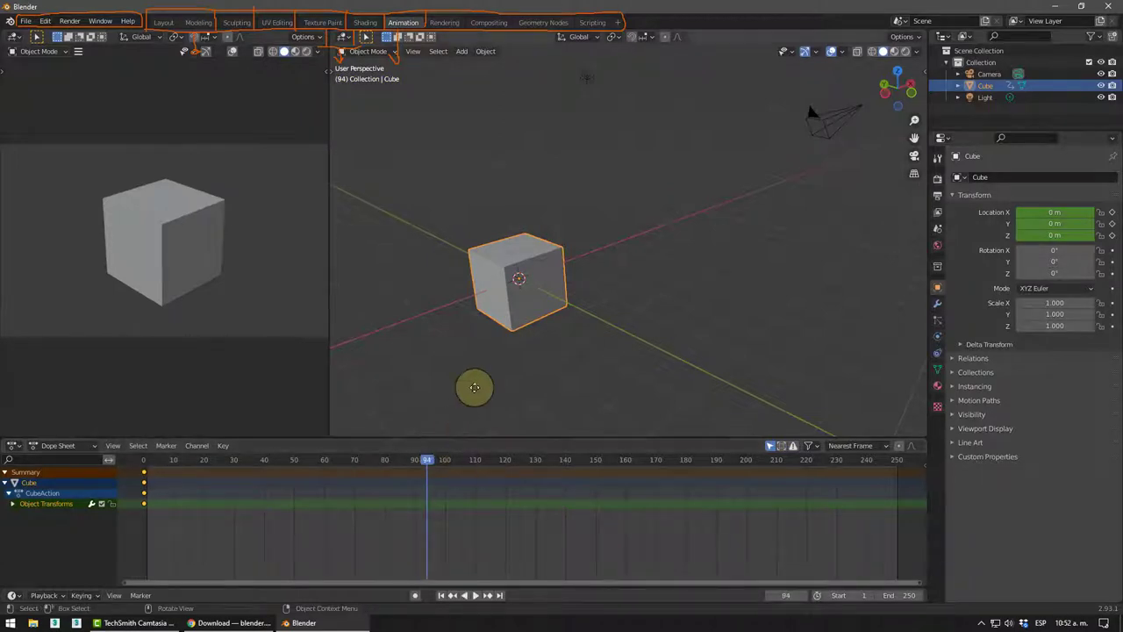
key("g")
left_click(519, 302)
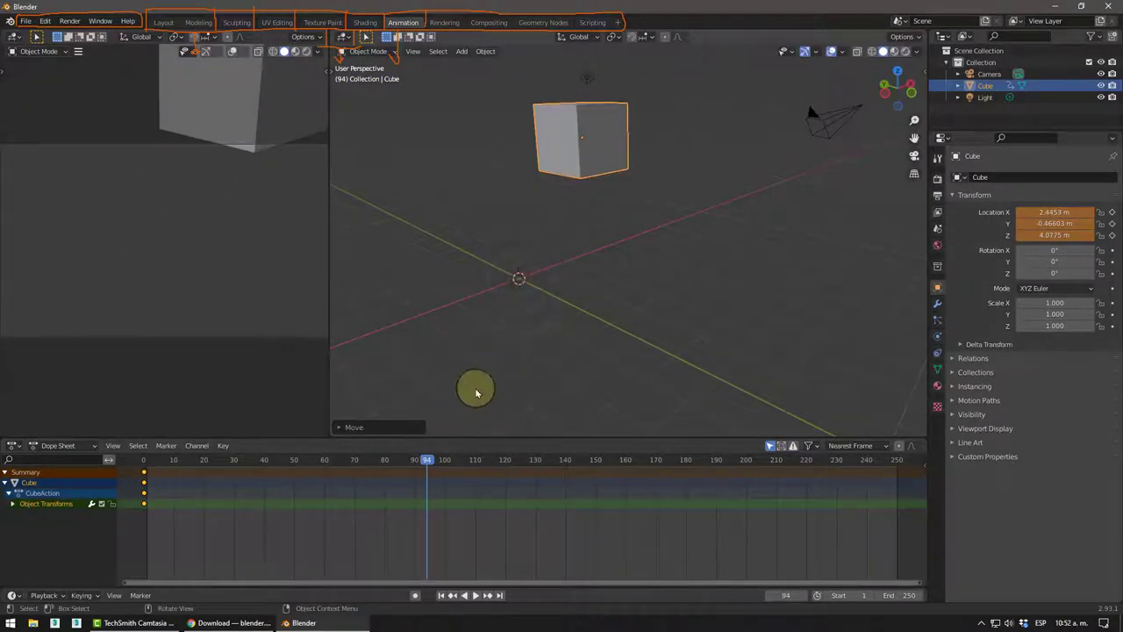
key("i")
left_click(472, 389)
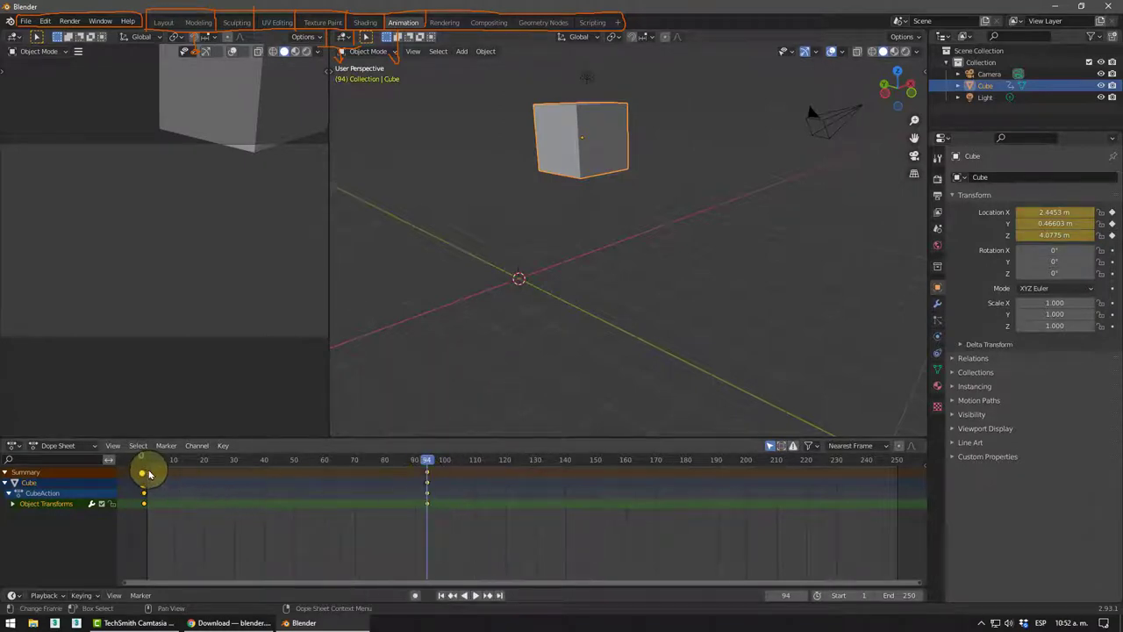
Step: Play the cube animation from frame 0 and pause it around frame 50
left_click_drag(428, 463, 144, 479)
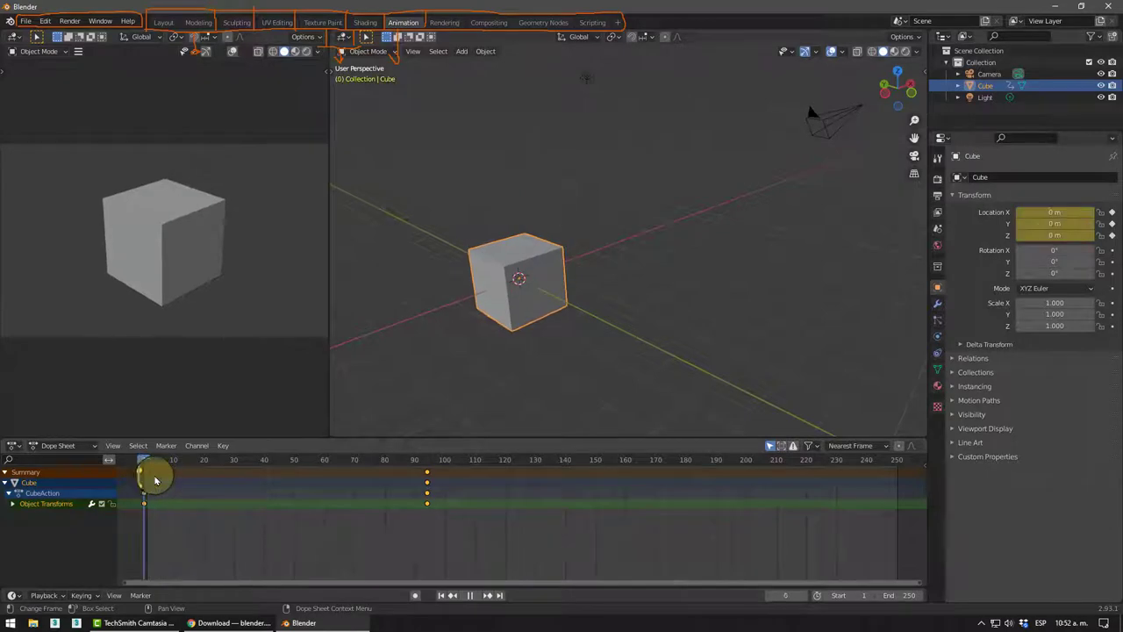
key("Escape")
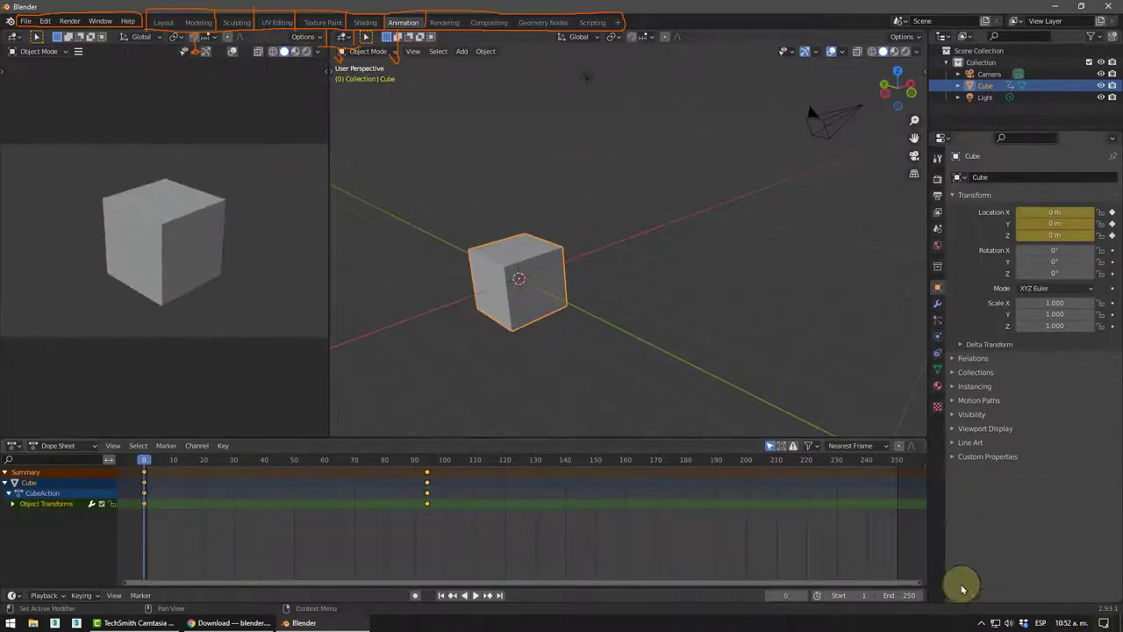
left_click(475, 596)
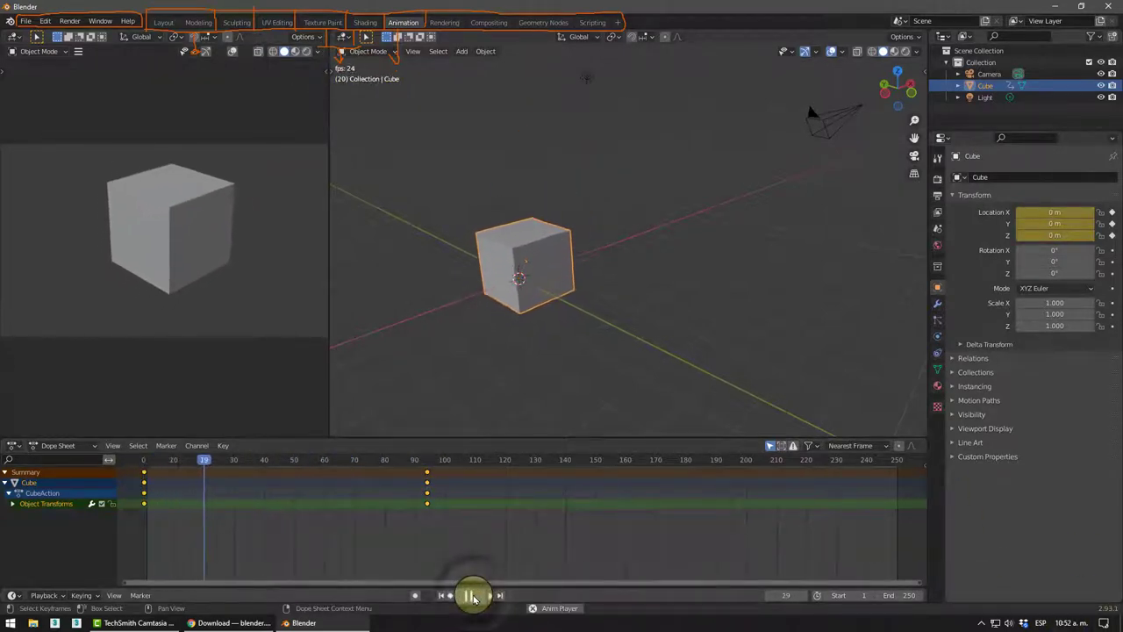
left_click(473, 596)
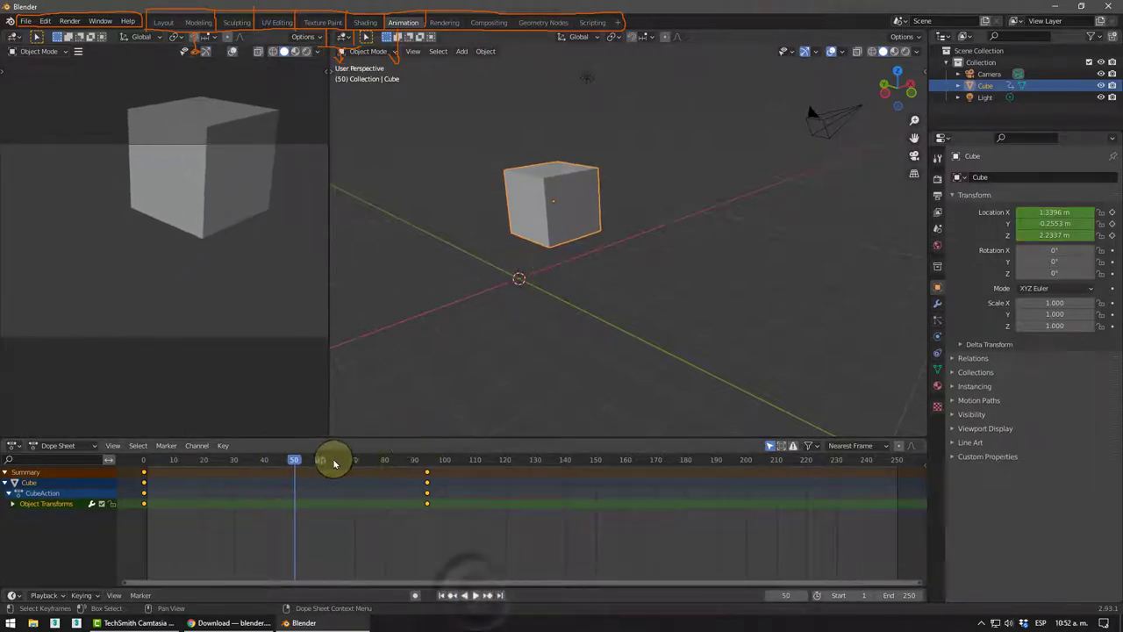
Step: Paste the keyframes from near frame 93 at frame 165, then deselect all keys
left_click_drag(463, 467, 412, 518)
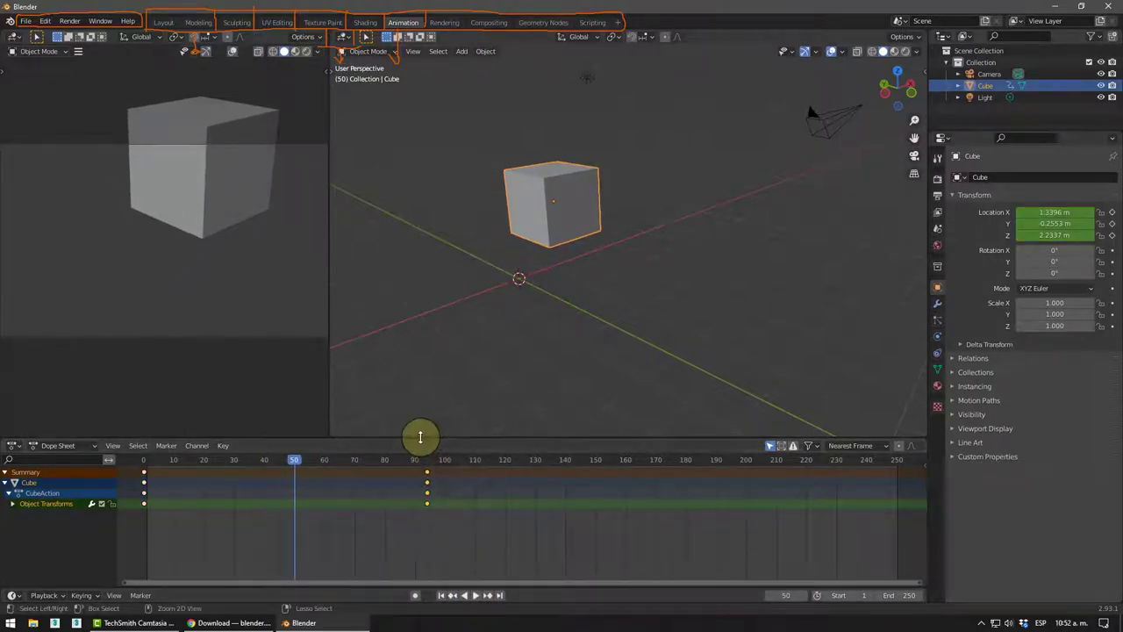
left_click_drag(487, 466, 635, 459)
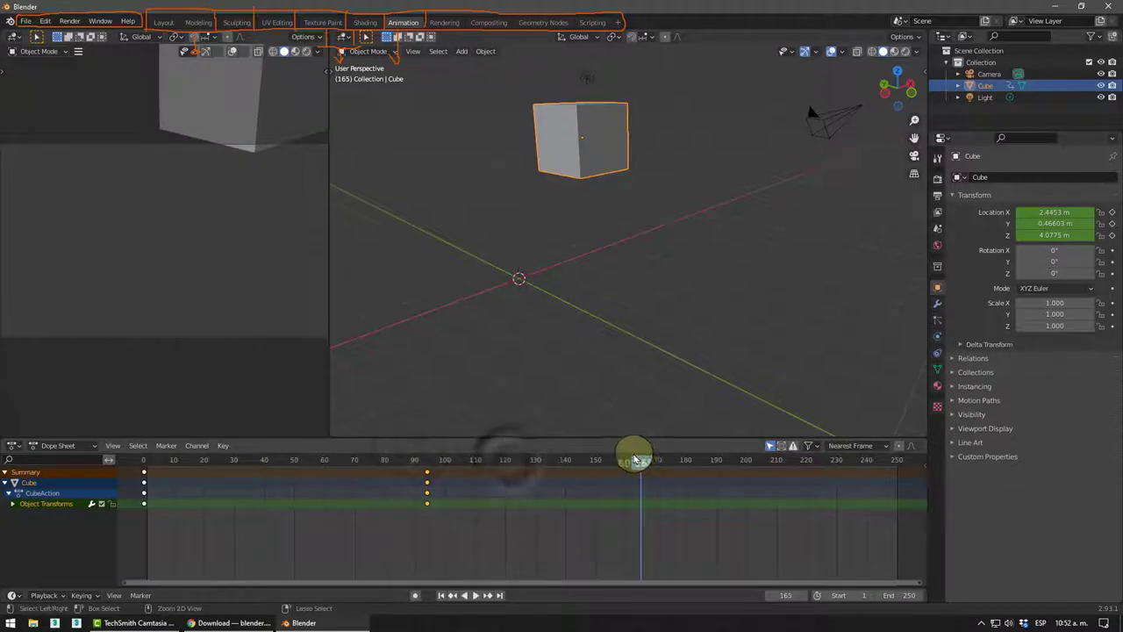
key("ctrl+v")
left_click(571, 492)
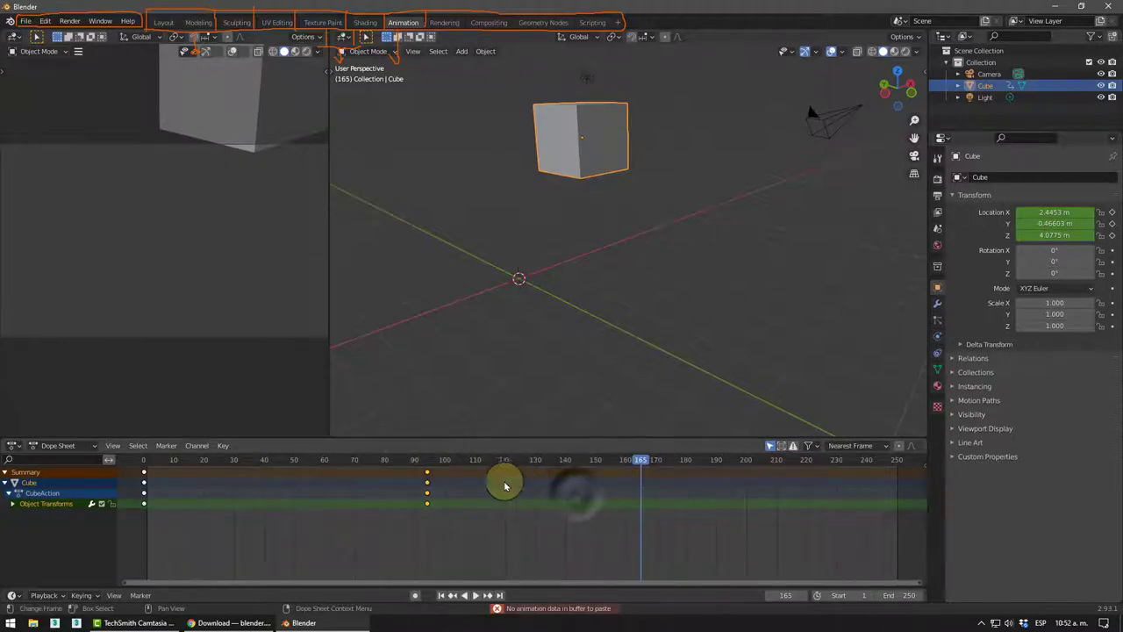
left_click(439, 507)
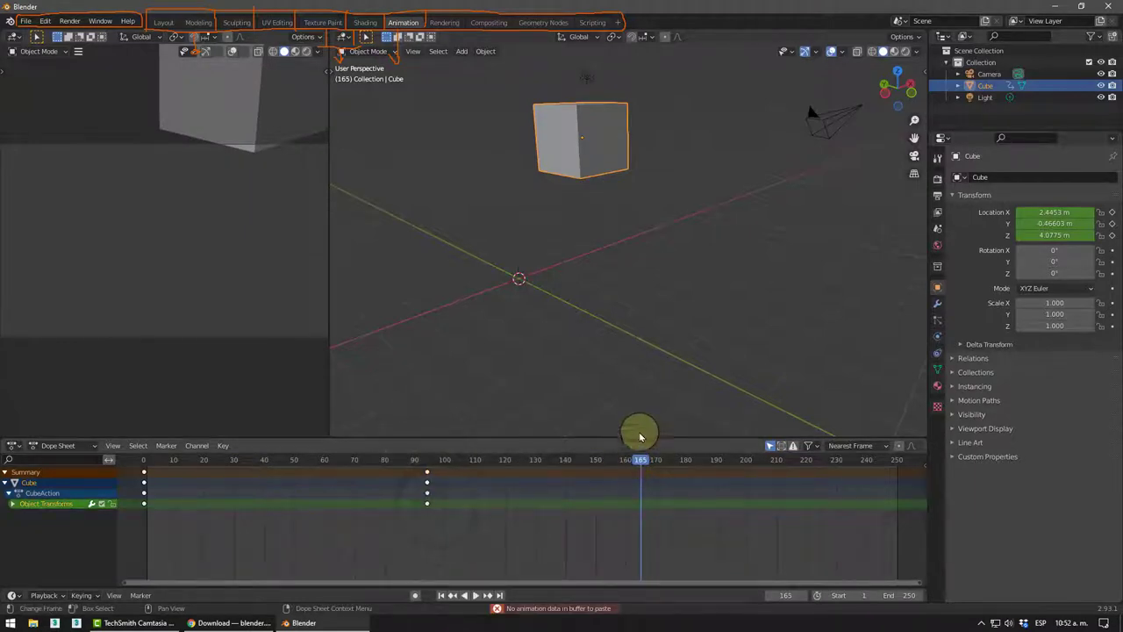
mouse_move(574, 213)
middle_mouse_down()
mouse_move(588, 244)
mouse_move(539, 238)
mouse_move(547, 251)
middle_mouse_up()
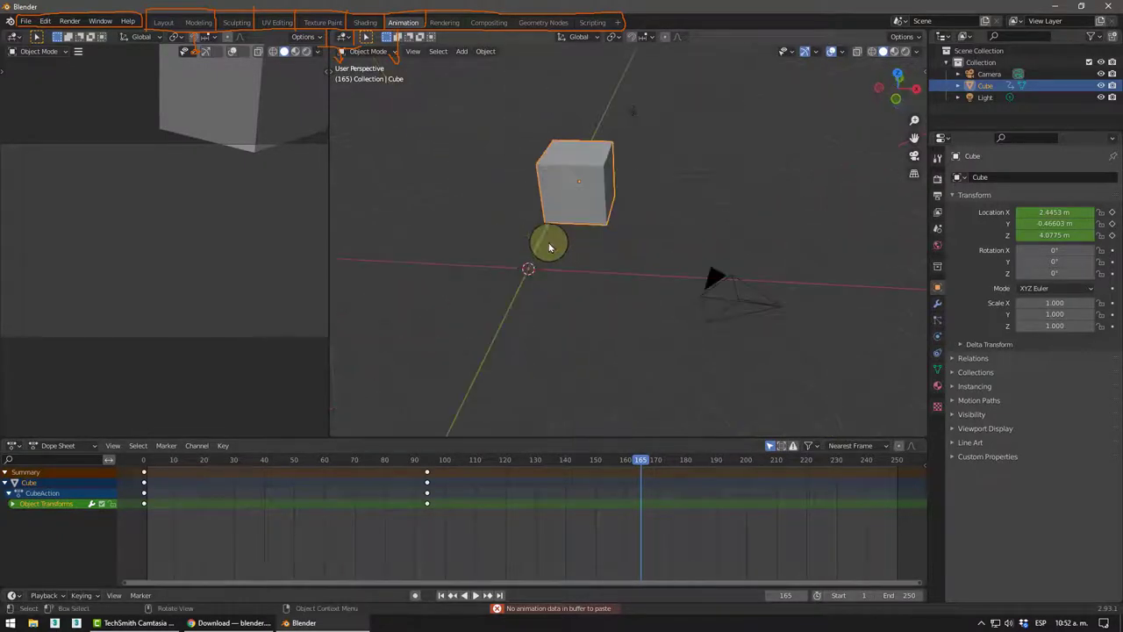
Step: Check the Rendering workspace's view options and pan around the empty Compositing node editor
left_click(436, 24)
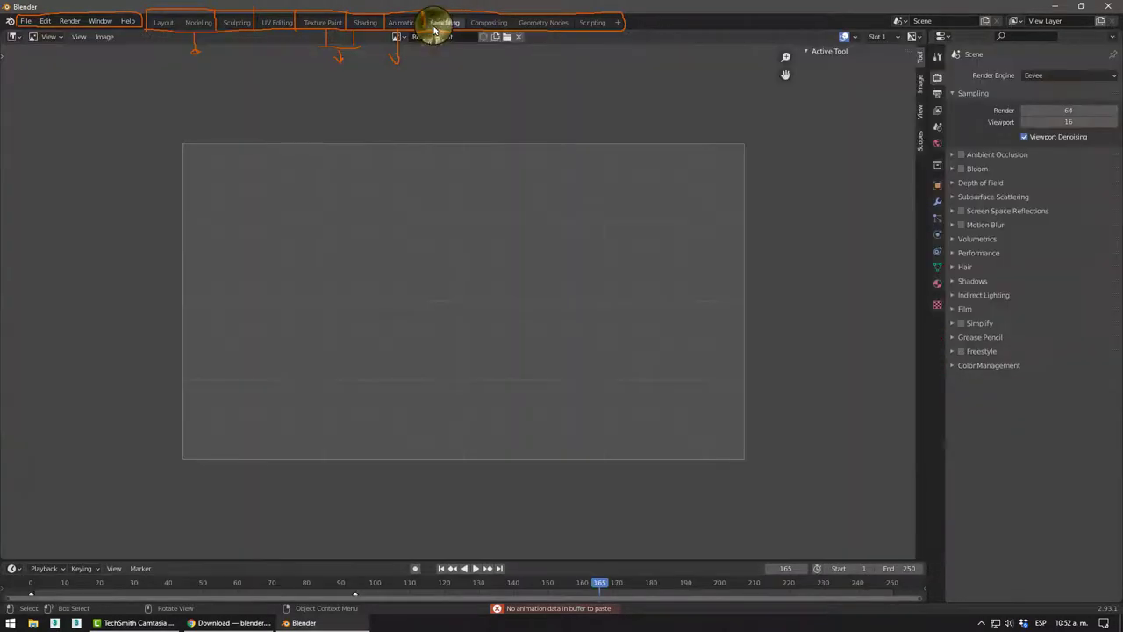
left_click(104, 37)
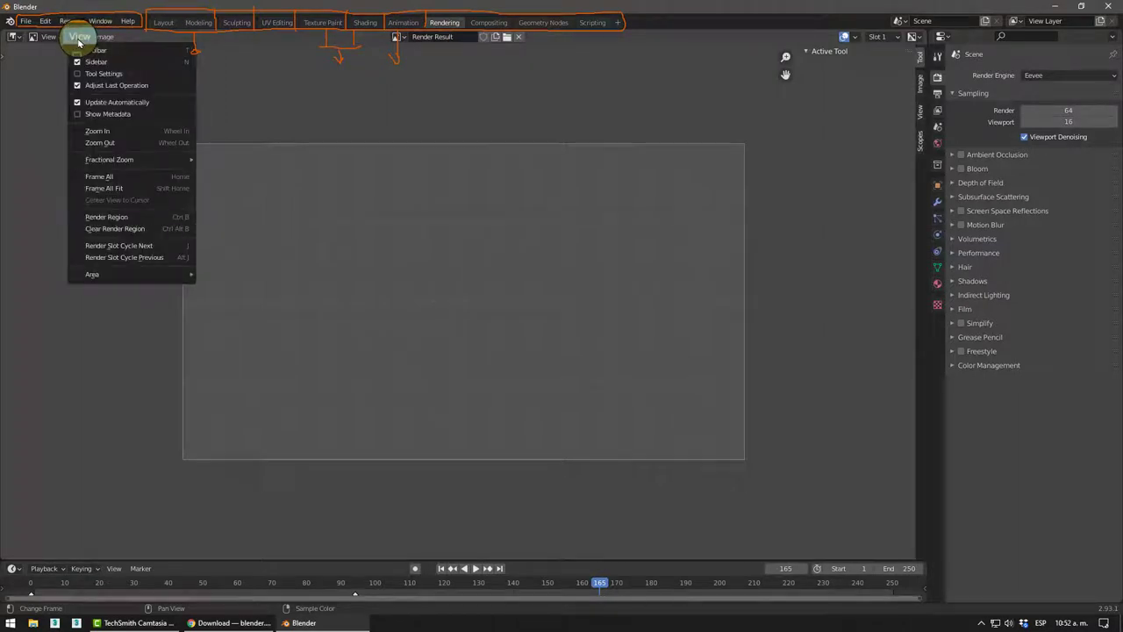
left_click(478, 23)
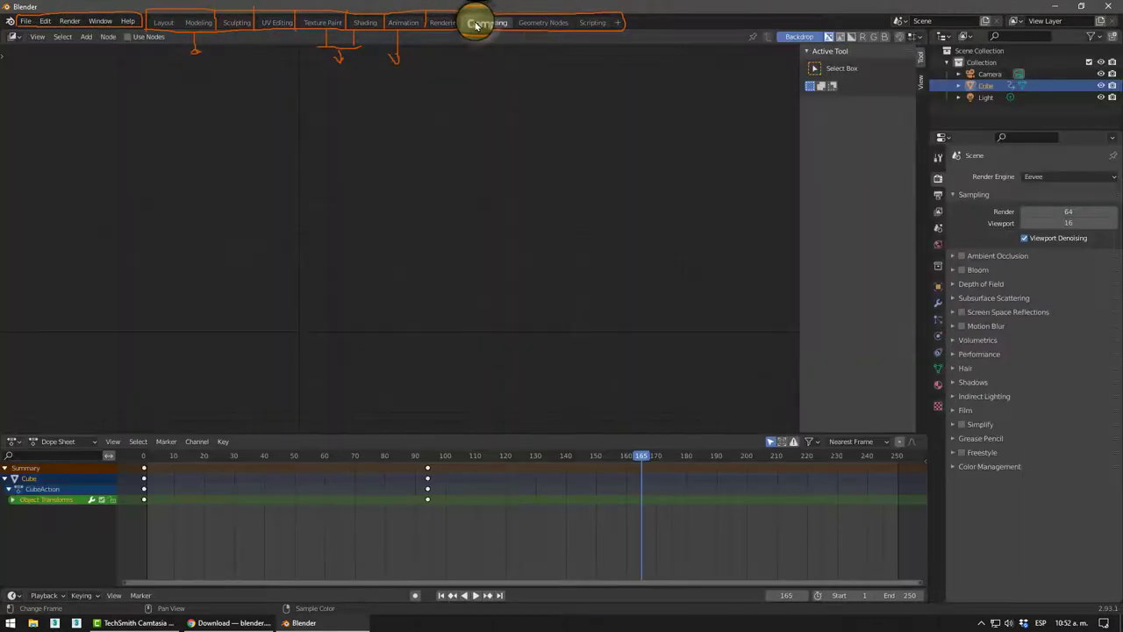
middle_click_drag(268, 303, 653, 239)
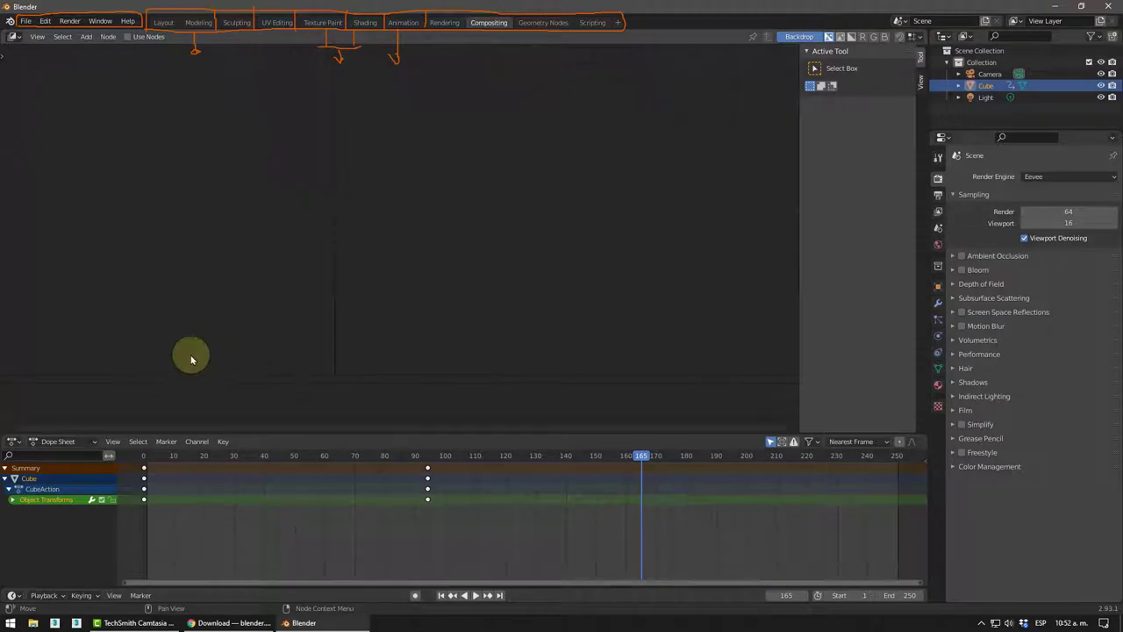
middle_click_drag(587, 218, 497, 113)
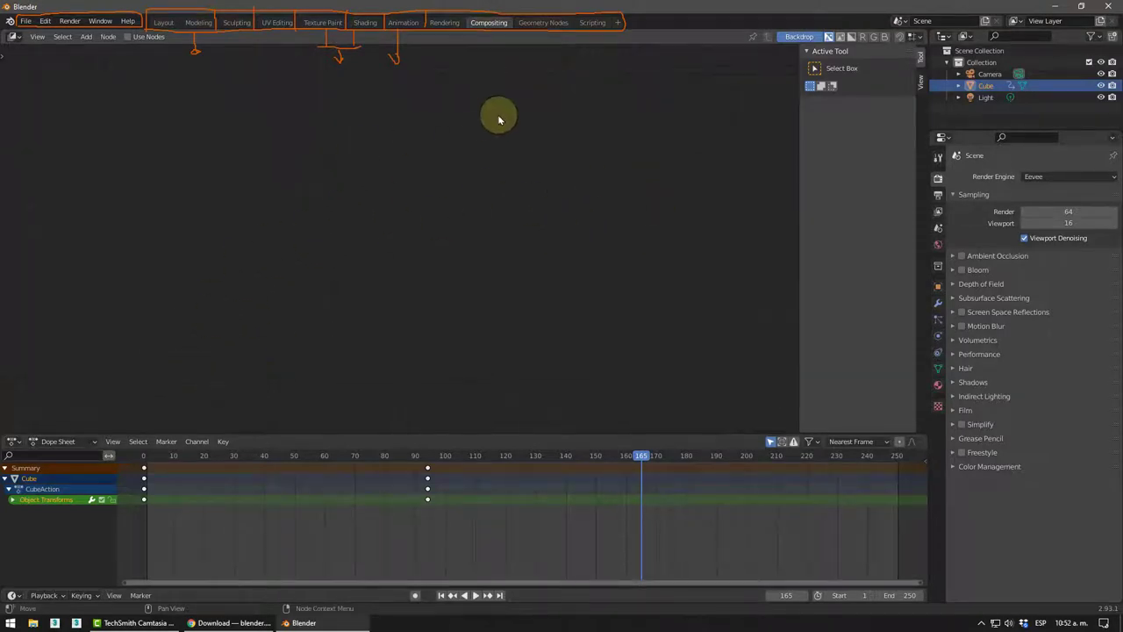
Step: Visit Geometry Nodes and Scripting, close the Add Workspace menu unused, and return to Layout
left_click(559, 25)
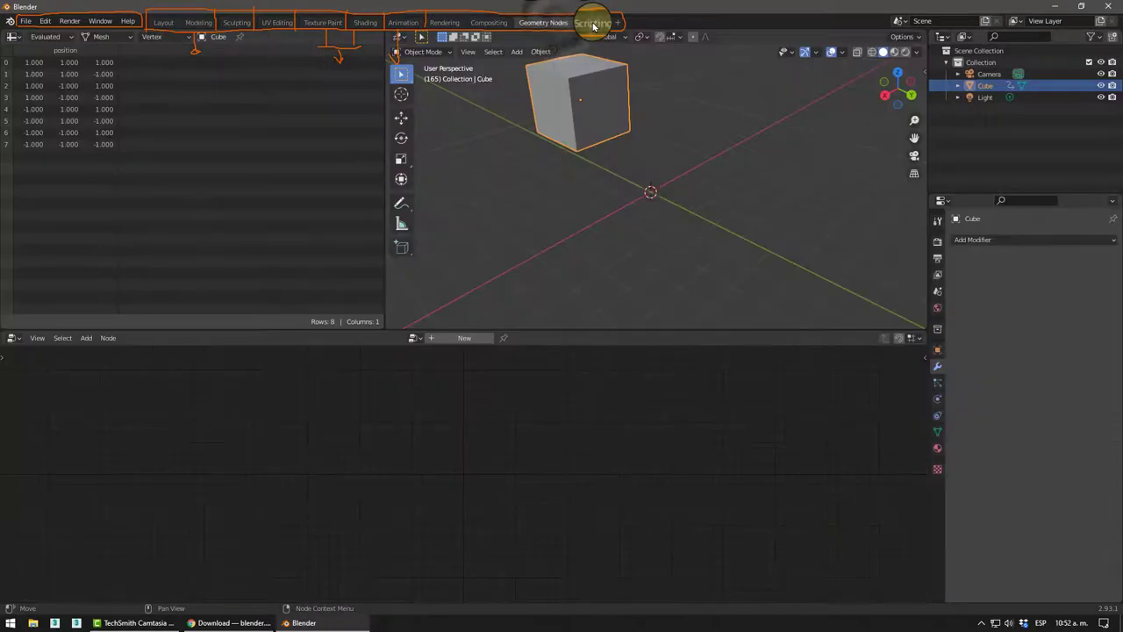
left_click(593, 24)
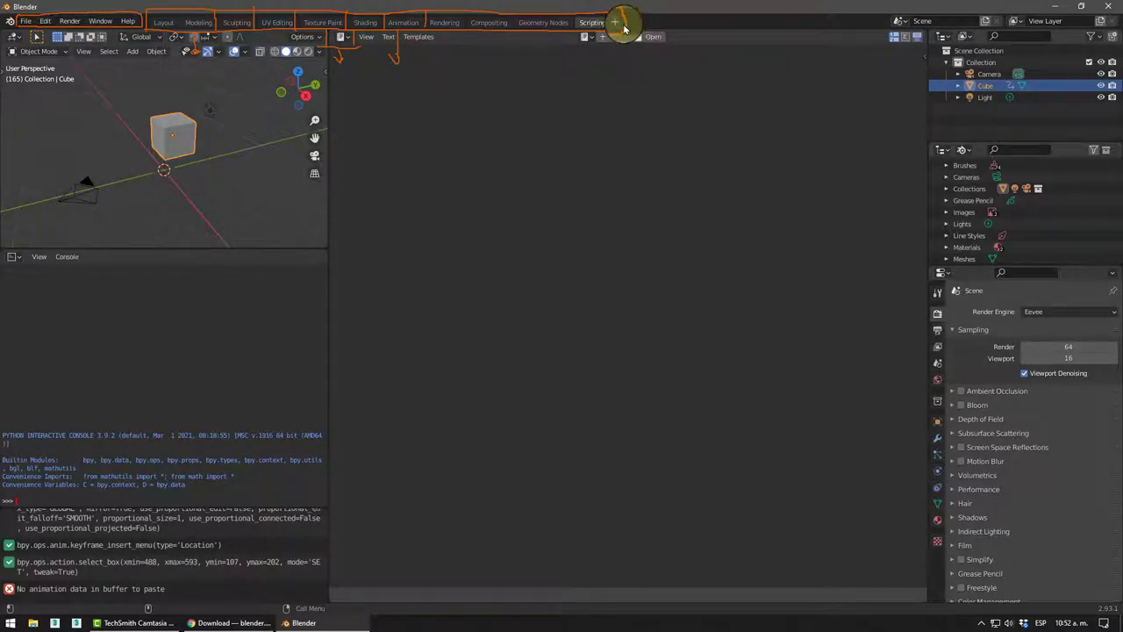
left_click(618, 23)
mouse_move(579, 45)
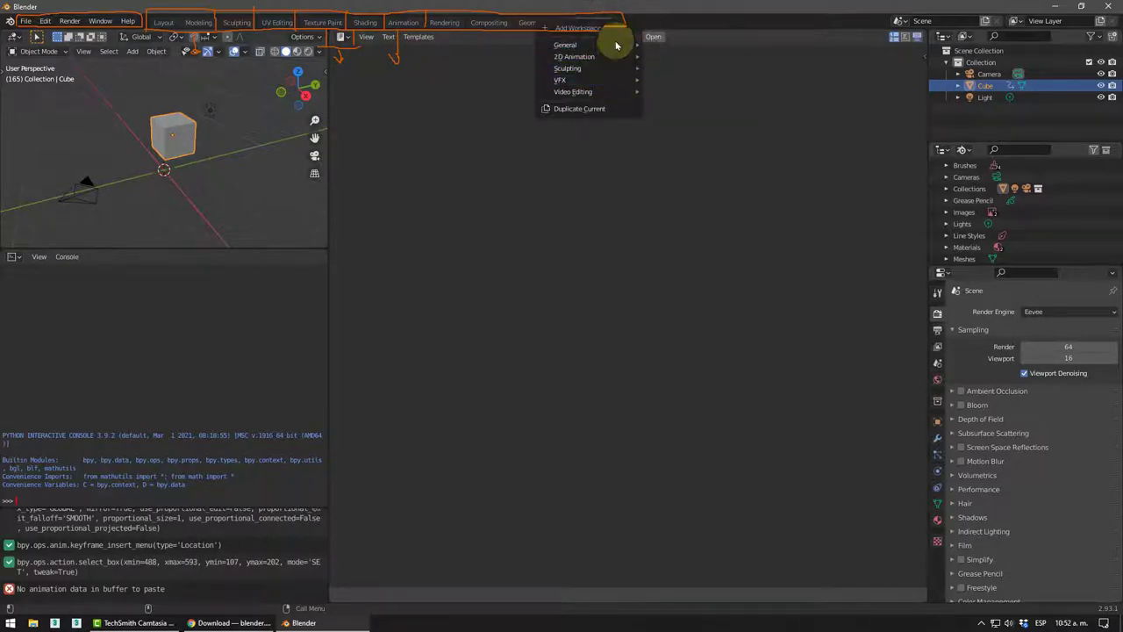
left_click(582, 166)
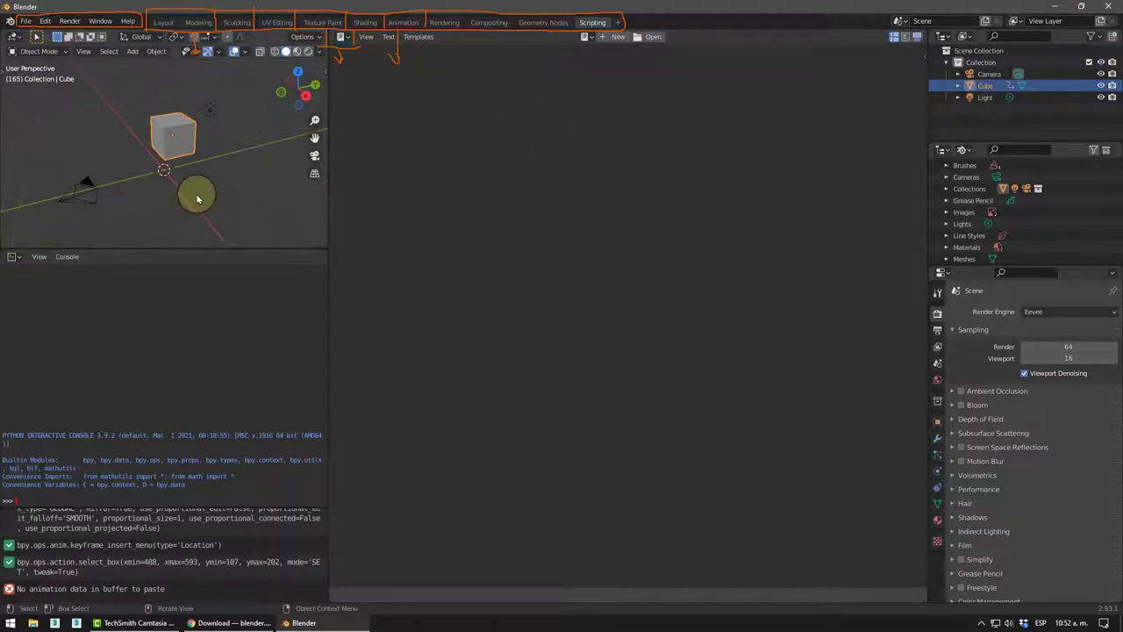
left_click(170, 26)
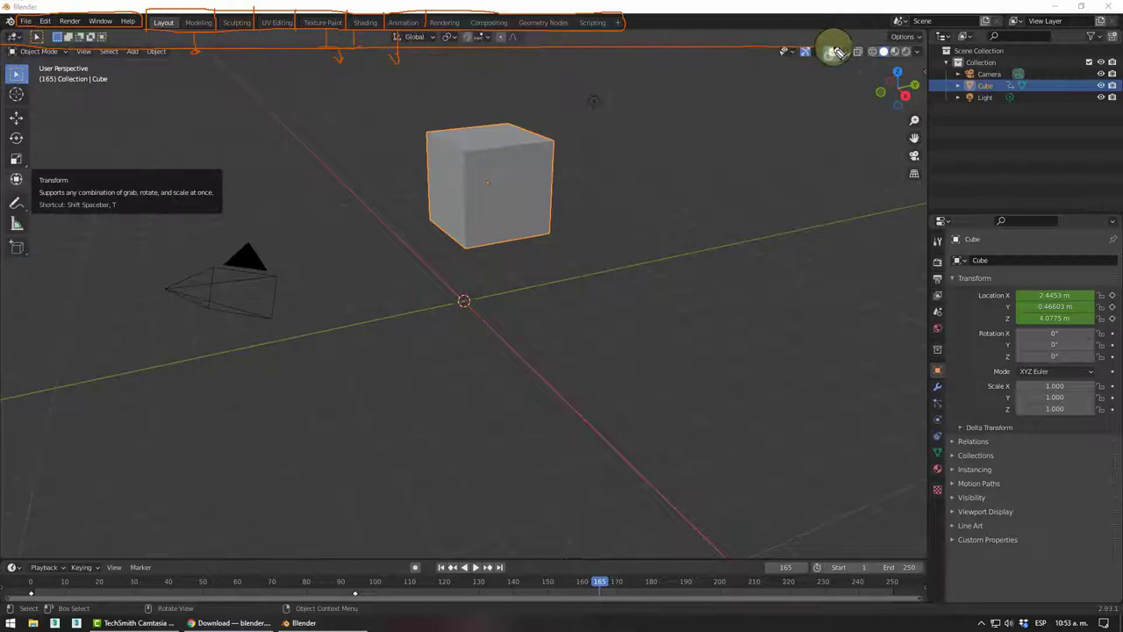
left_click_drag(928, 128, 916, 456)
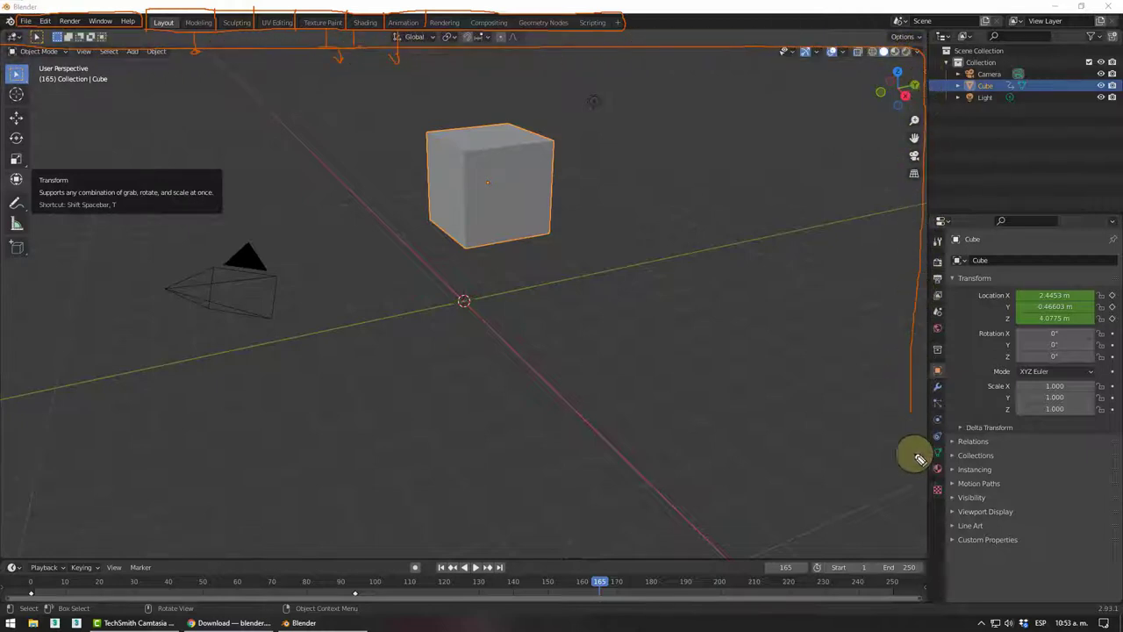
mouse_move(816, 559)
left_mouse_down()
mouse_move(271, 531)
mouse_move(49, 537)
left_mouse_up()
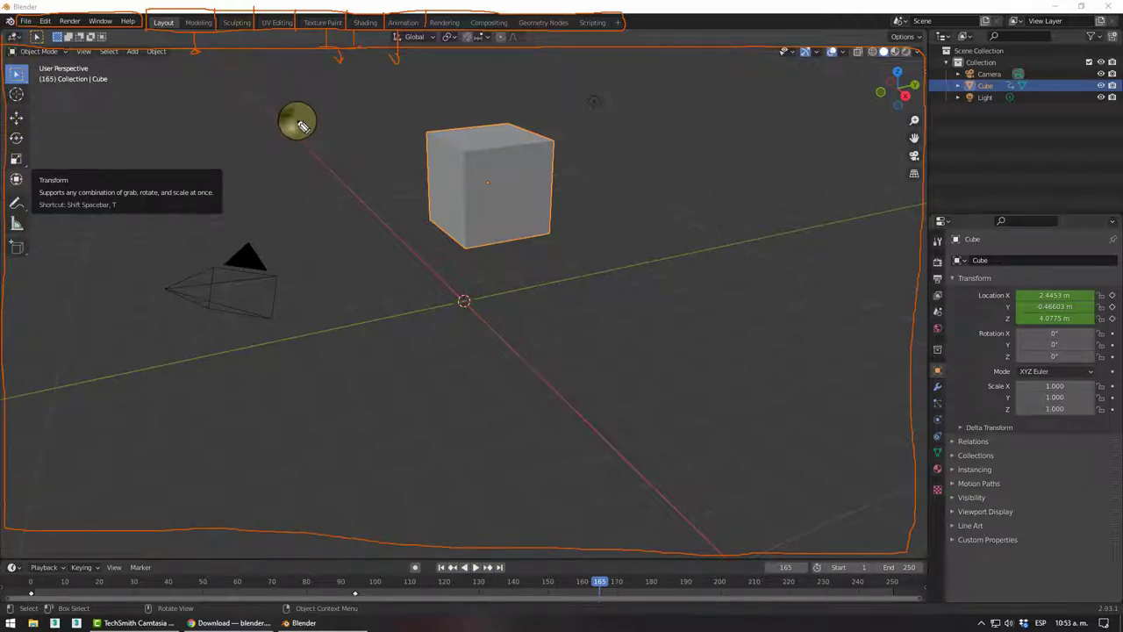
mouse_move(295, 120)
left_mouse_down()
mouse_move(284, 138)
mouse_move(296, 132)
left_mouse_up()
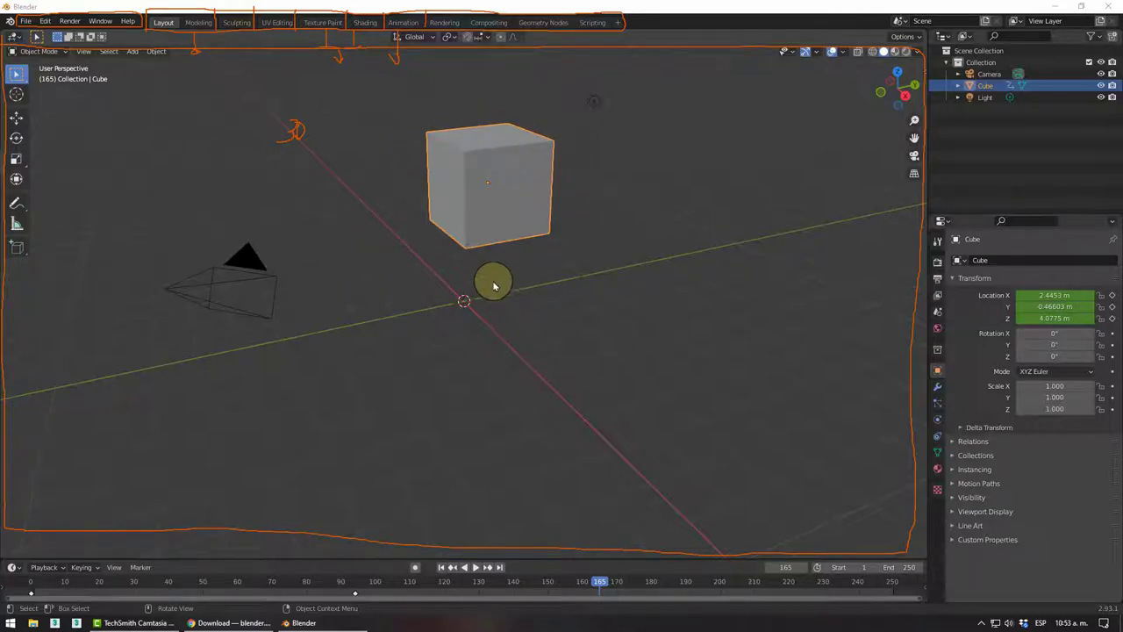
mouse_move(494, 285)
middle_mouse_down()
mouse_move(494, 296)
mouse_move(472, 295)
mouse_move(562, 264)
mouse_move(519, 250)
mouse_move(479, 281)
middle_mouse_up()
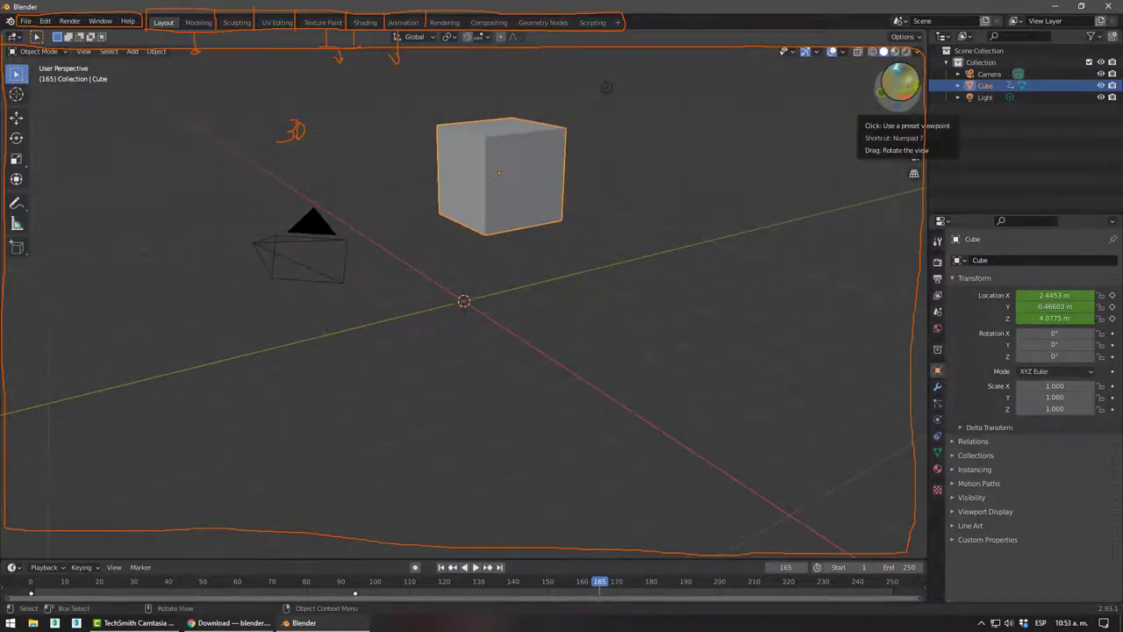
mouse_move(904, 81)
left_mouse_down()
mouse_move(865, 77)
mouse_move(915, 80)
mouse_move(895, 70)
mouse_move(888, 90)
mouse_move(825, 538)
mouse_move(784, 515)
left_mouse_up()
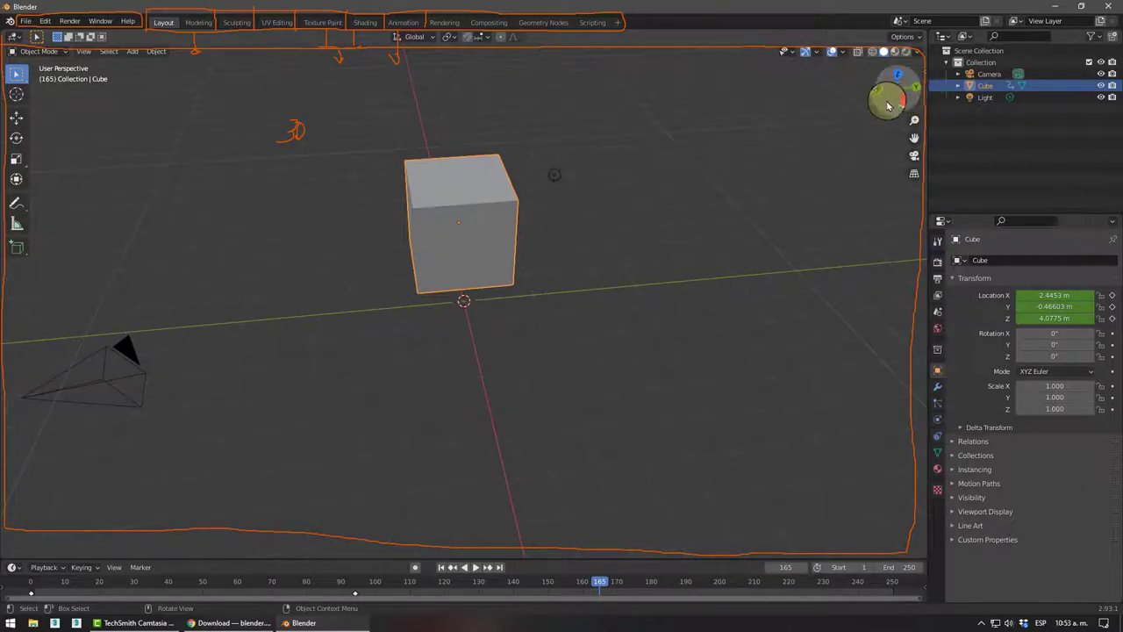
left_click_drag(888, 105, 847, 88)
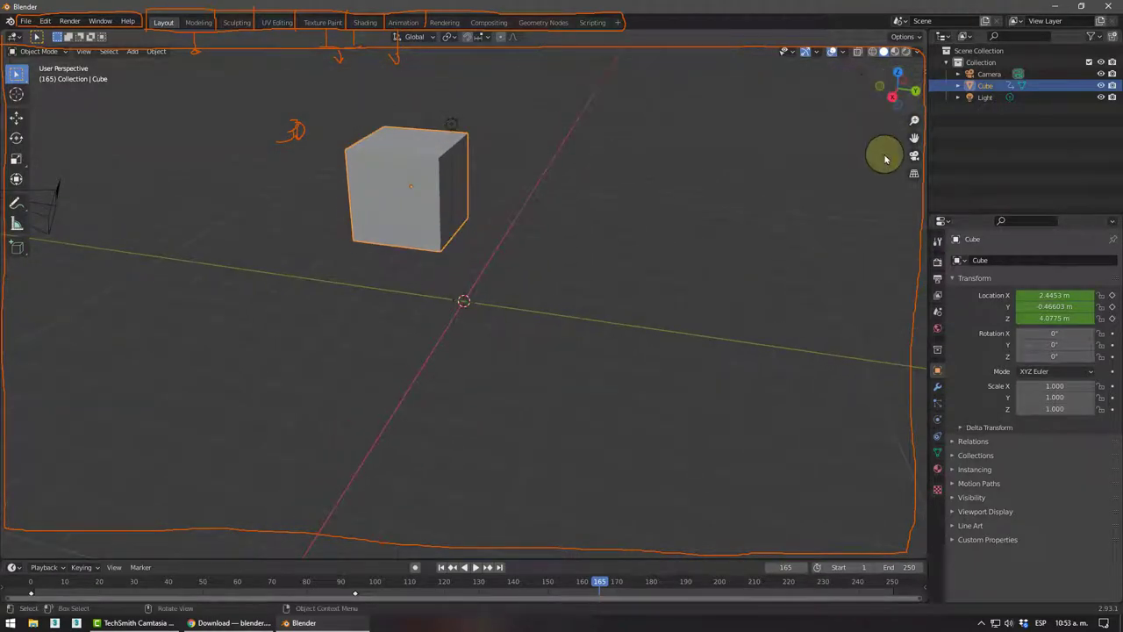
mouse_move(914, 120)
left_mouse_down()
mouse_move(918, 130)
mouse_move(915, 120)
left_mouse_up()
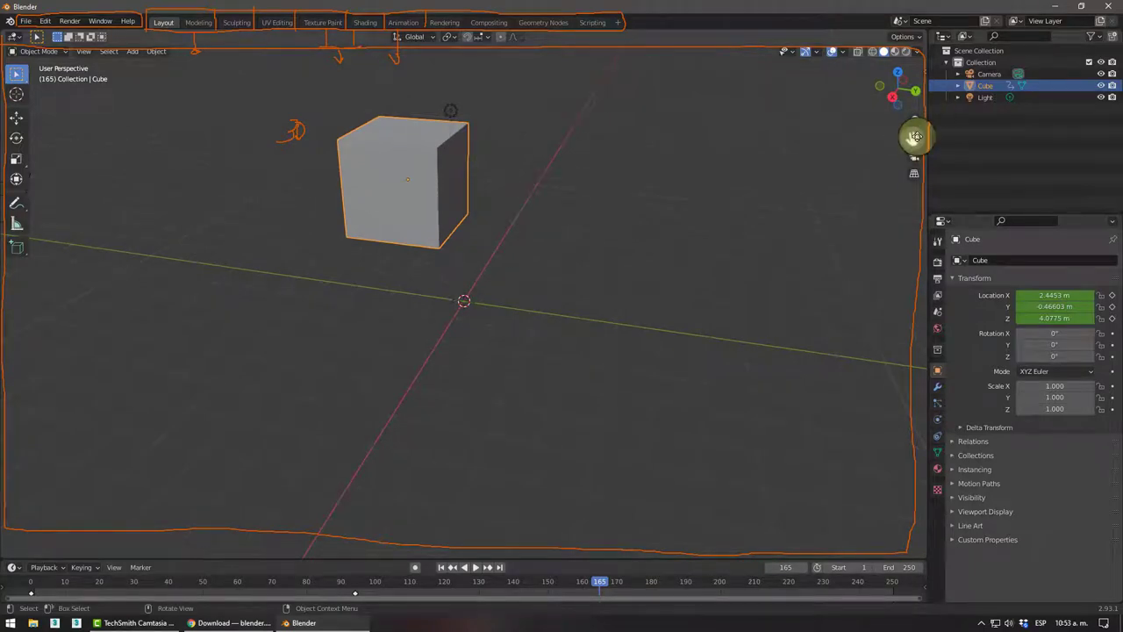
mouse_move(914, 138)
left_mouse_down()
mouse_move(879, 151)
mouse_move(920, 154)
left_mouse_up()
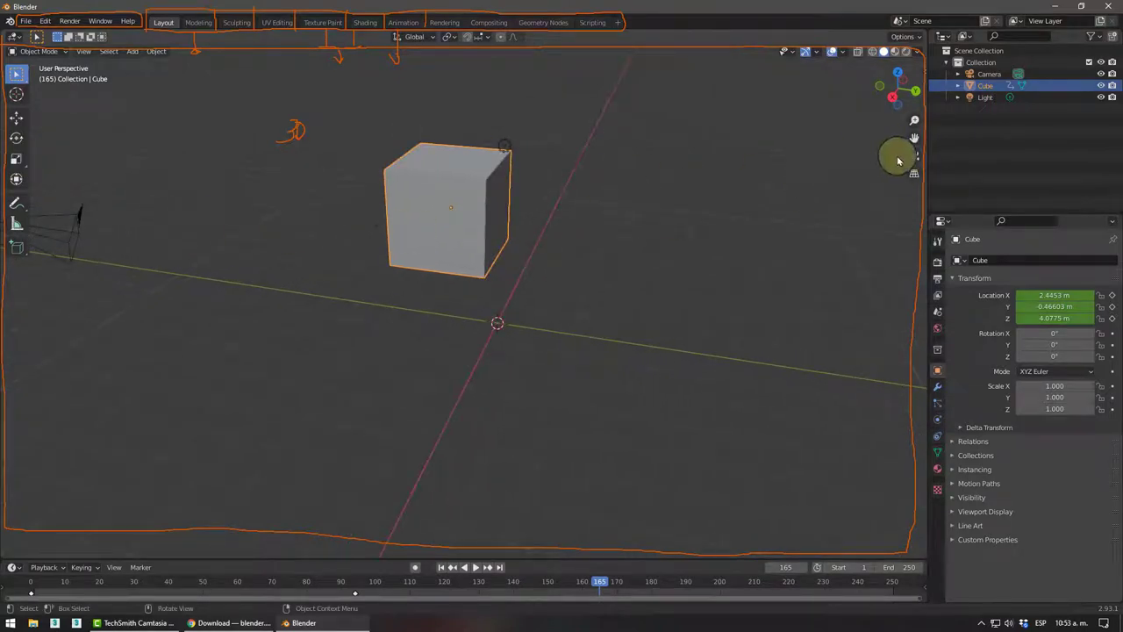
left_click(915, 156)
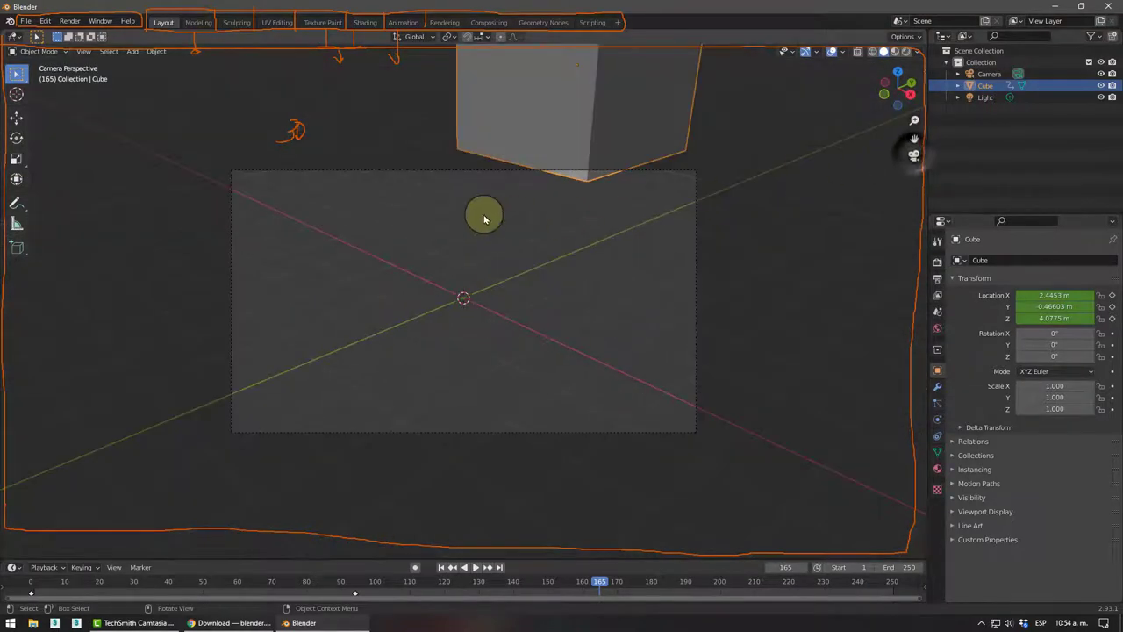
left_click(914, 156)
mouse_move(742, 190)
middle_mouse_down()
mouse_move(484, 186)
mouse_move(521, 234)
mouse_move(483, 237)
middle_mouse_up()
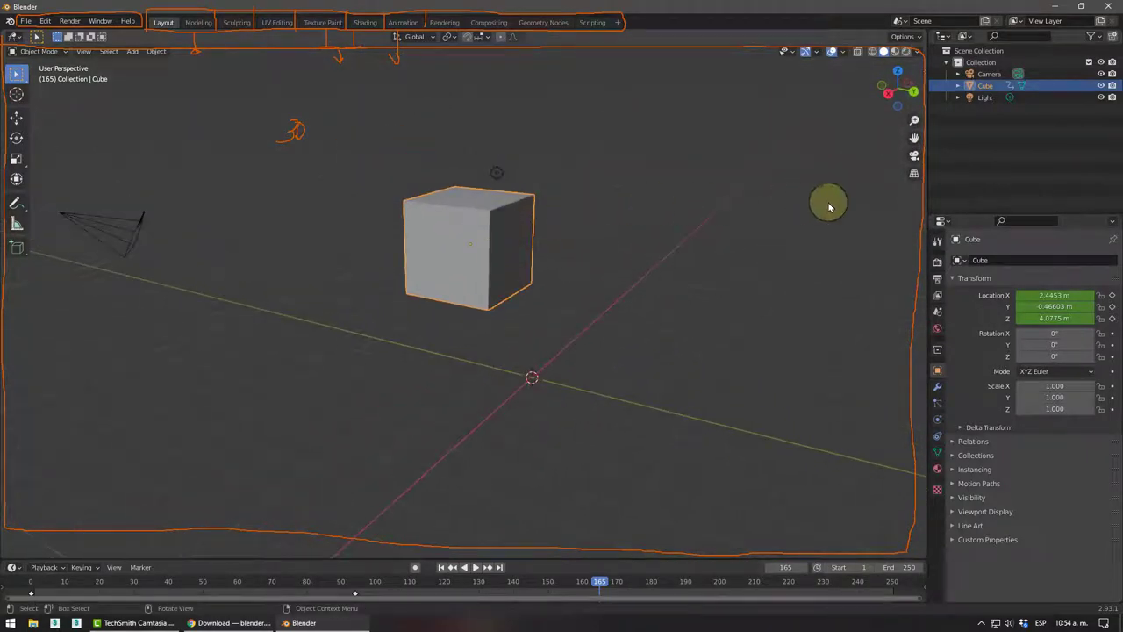
left_click(915, 176)
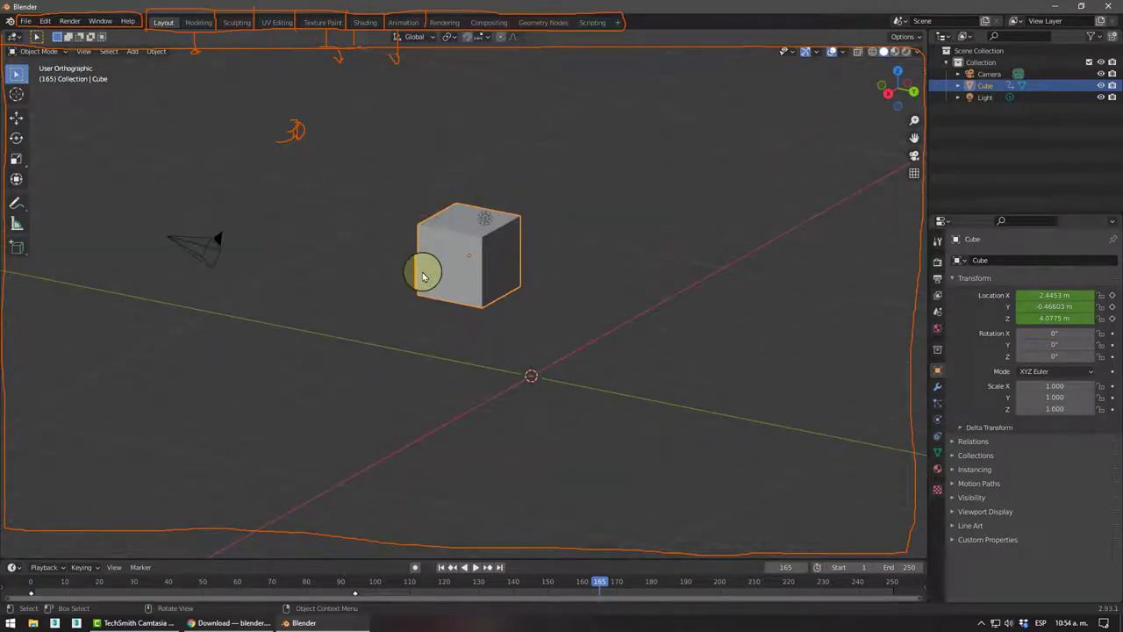
left_click(915, 175)
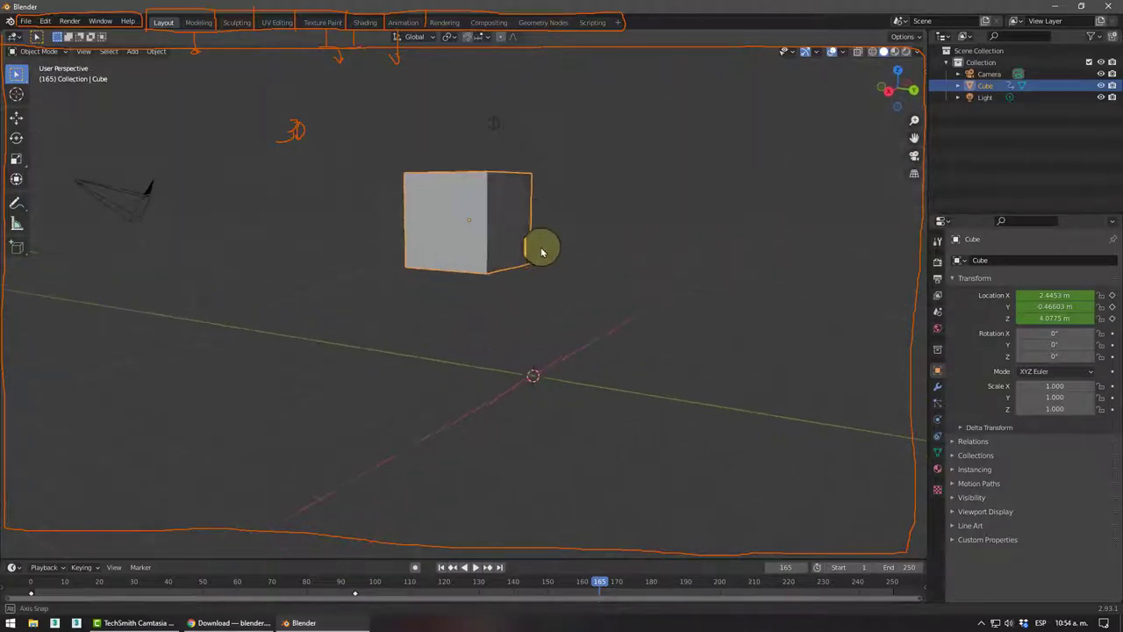
mouse_move(552, 260)
middle_mouse_down()
mouse_move(495, 200)
mouse_move(517, 226)
mouse_move(519, 213)
mouse_move(451, 213)
mouse_move(540, 217)
middle_mouse_up()
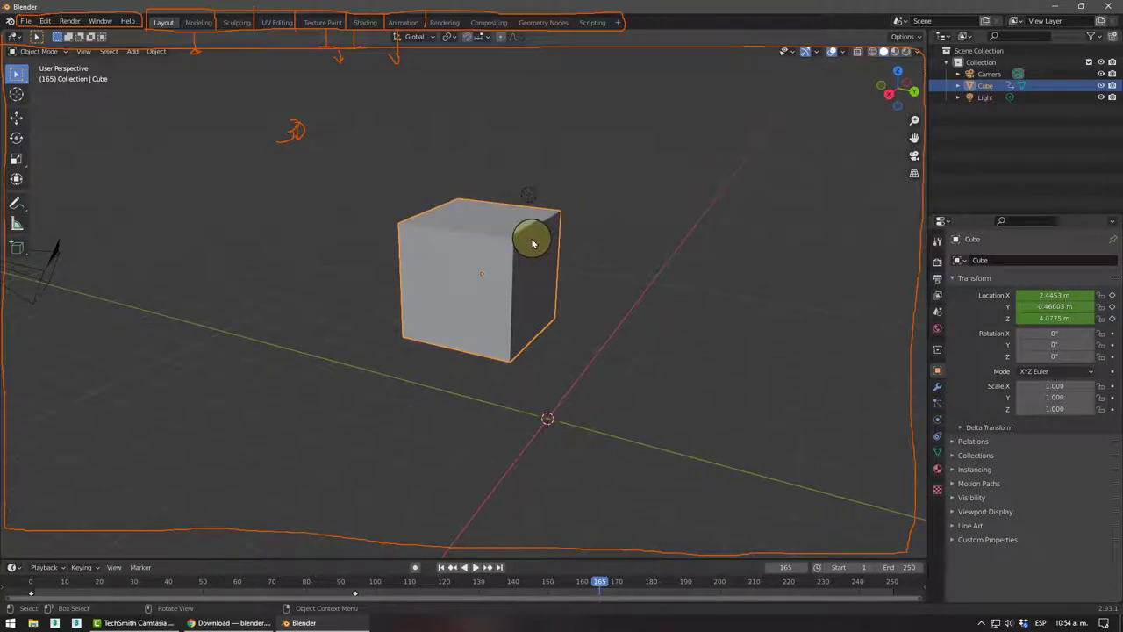
mouse_move(532, 243)
middle_mouse_down()
mouse_move(659, 166)
mouse_move(562, 193)
mouse_move(562, 207)
middle_mouse_up()
Step: Stretch the cube along the X axis to a scale of about 7.8
key("s")
key("x")
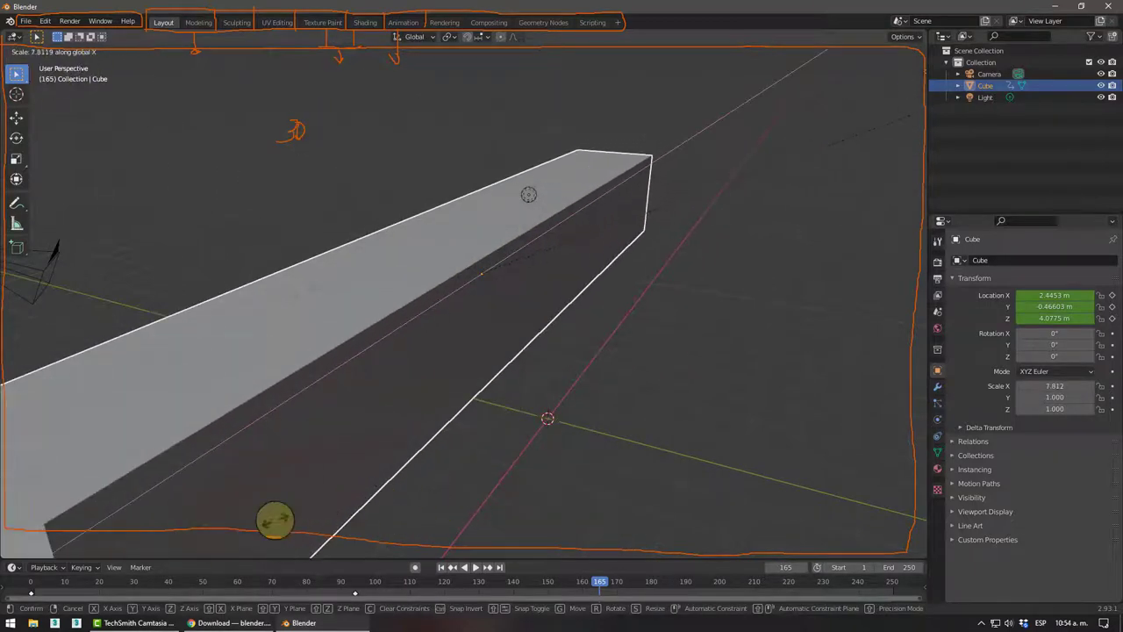
left_click(274, 518)
scroll(454, 369, "down", 4)
middle_click_drag(503, 321, 594, 260)
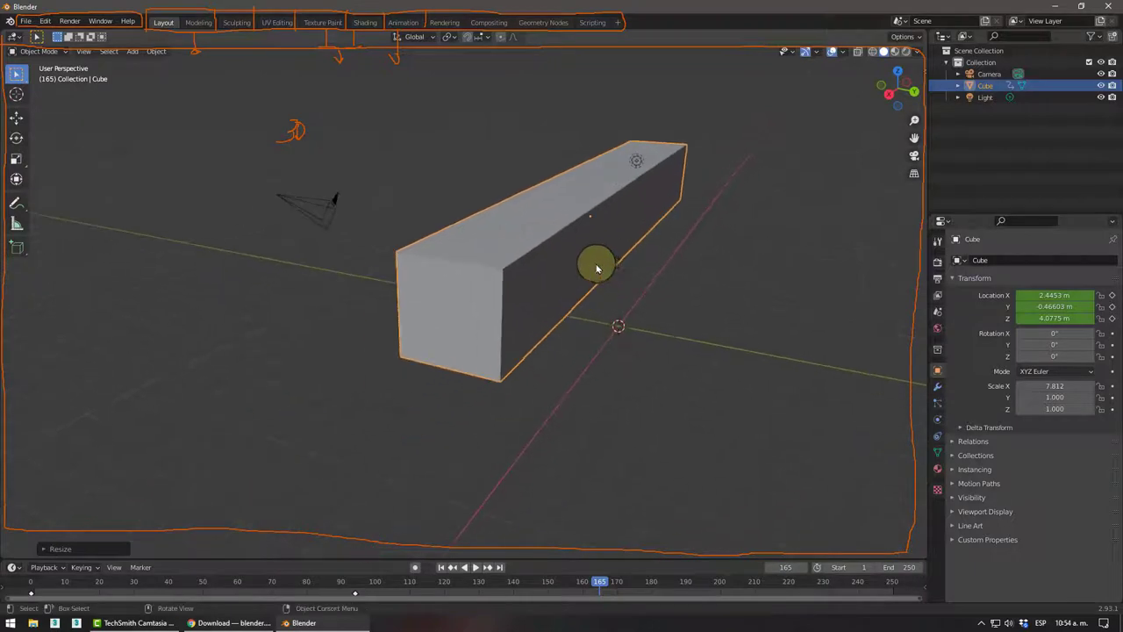
scroll(597, 267, "up", 4)
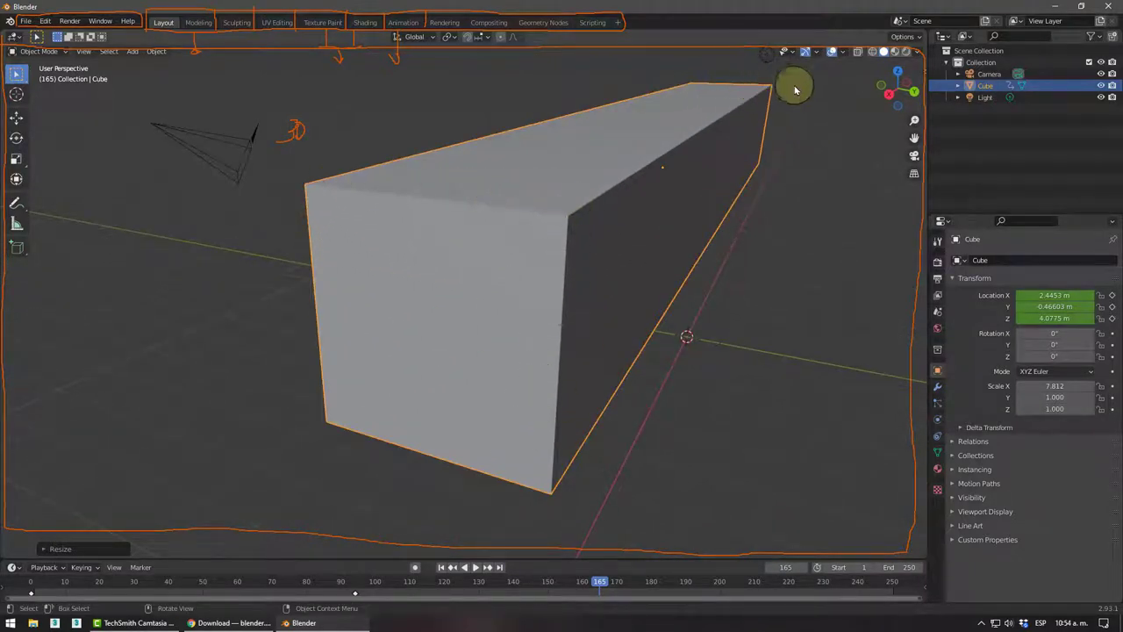
Step: Switch the viewport to orthographic and orbit around the stretched cube
left_click(914, 175)
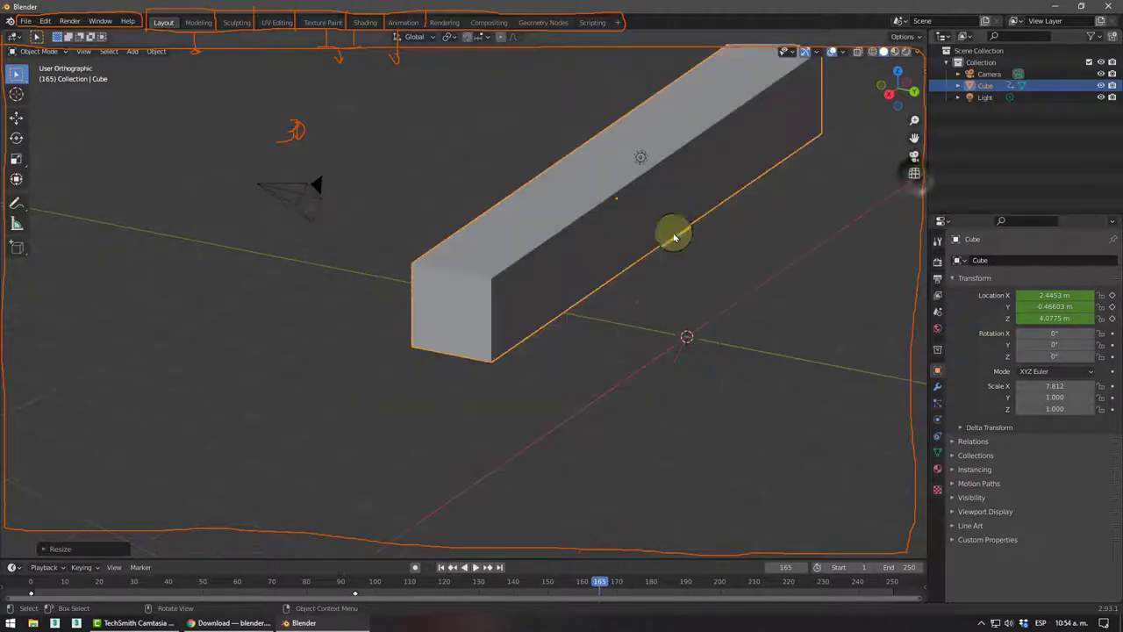
middle_click_drag(672, 233, 613, 288)
mouse_move(641, 298)
middle_mouse_down()
mouse_move(526, 301)
mouse_move(494, 330)
mouse_move(511, 363)
mouse_move(574, 336)
mouse_move(545, 339)
middle_mouse_up()
Step: Clear the cube's scale with Alt+S so it returns to 1 on every axis
key("alt+s")
middle_click_drag(602, 286, 544, 318)
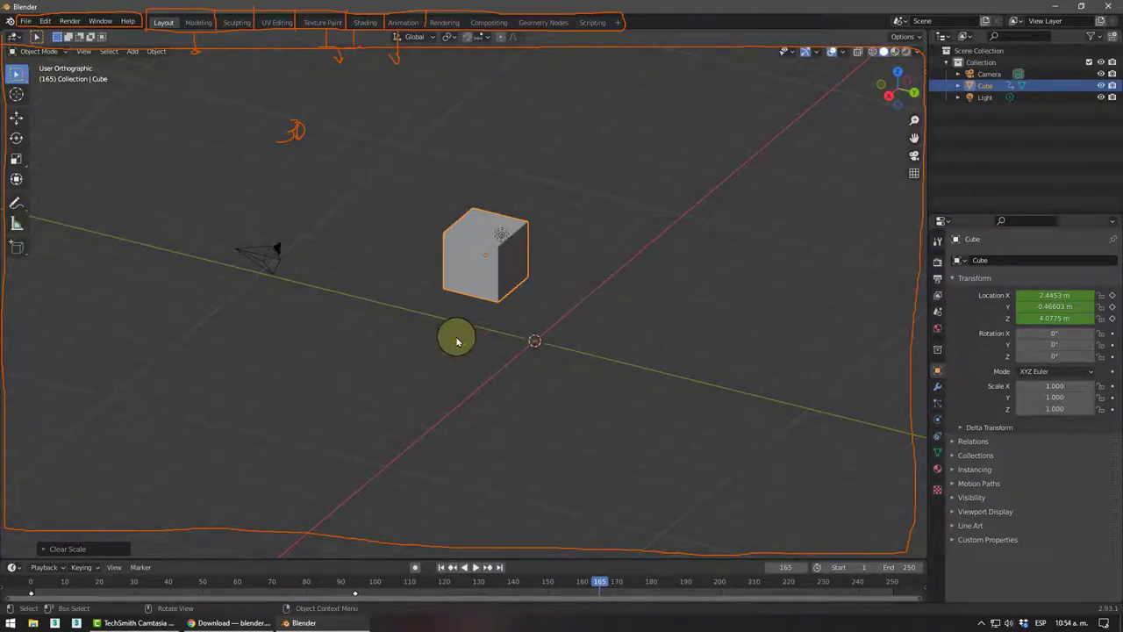
mouse_move(532, 343)
middle_mouse_down()
mouse_move(441, 371)
mouse_move(490, 325)
middle_mouse_up()
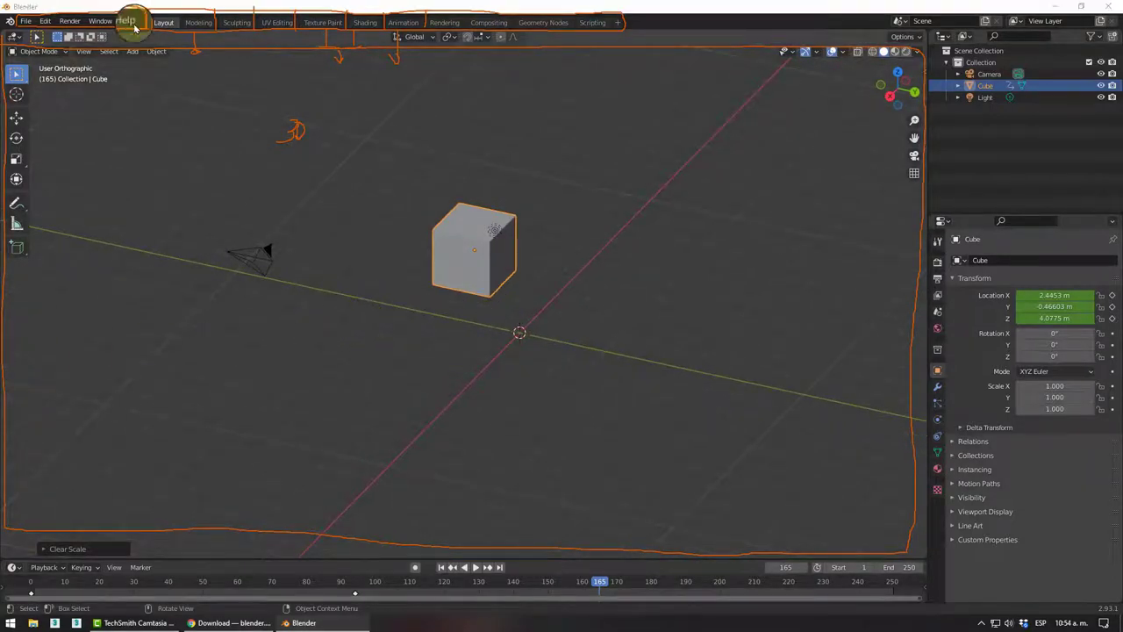
key("alt+Tab")
Step: Scroll up the shortcuts sheet, then switch back to the Blender window
scroll(566, 321, "up", 5)
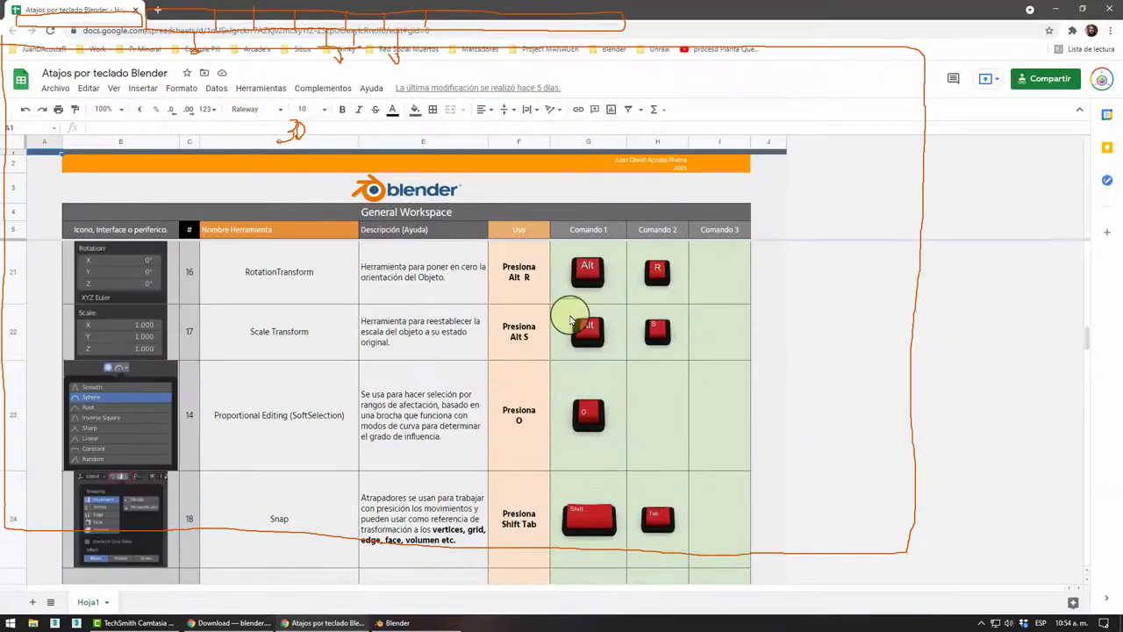
scroll(569, 321, "up", 5)
scroll(572, 321, "up", 3)
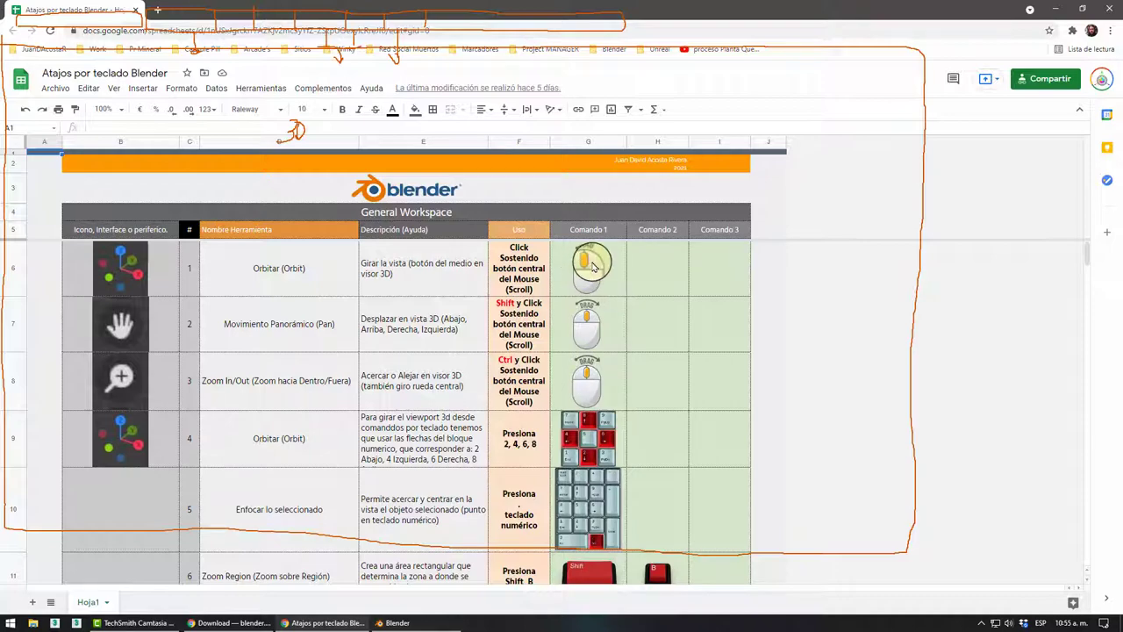
left_click(393, 622)
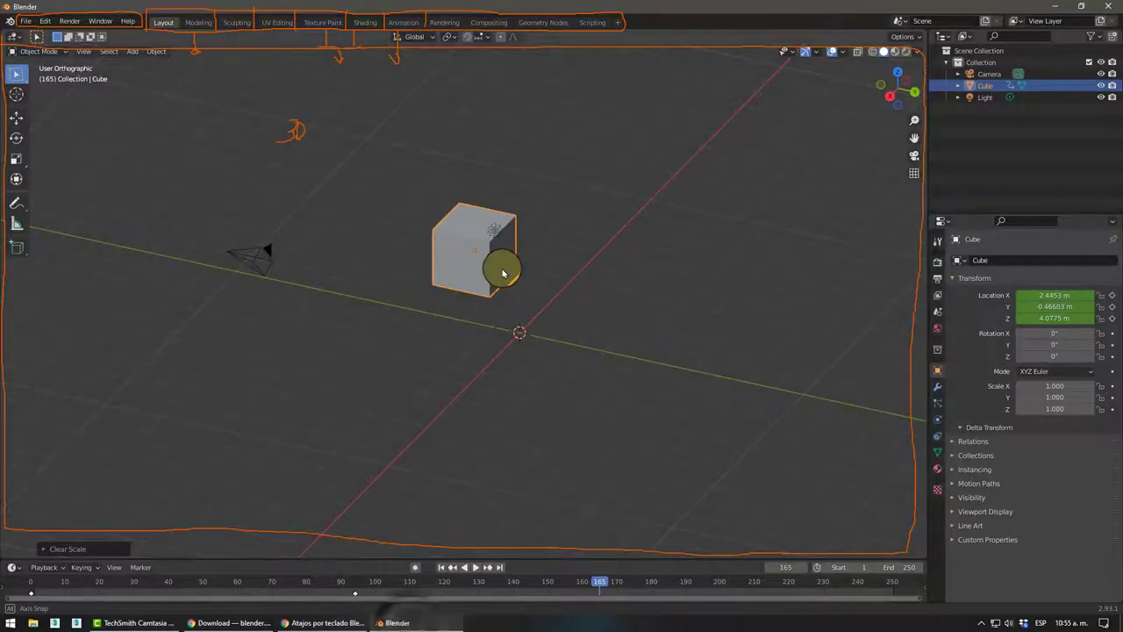
Step: Orbit around the cube with numpad 5/8 and dragging, then toggle orthographic to perspective
key("KP_5")
key("KP_8")
mouse_move(386, 259)
middle_mouse_down()
mouse_move(421, 243)
mouse_move(544, 254)
mouse_move(532, 220)
mouse_move(412, 267)
mouse_move(447, 313)
mouse_move(630, 284)
mouse_move(696, 291)
mouse_move(483, 254)
mouse_move(484, 234)
middle_mouse_up()
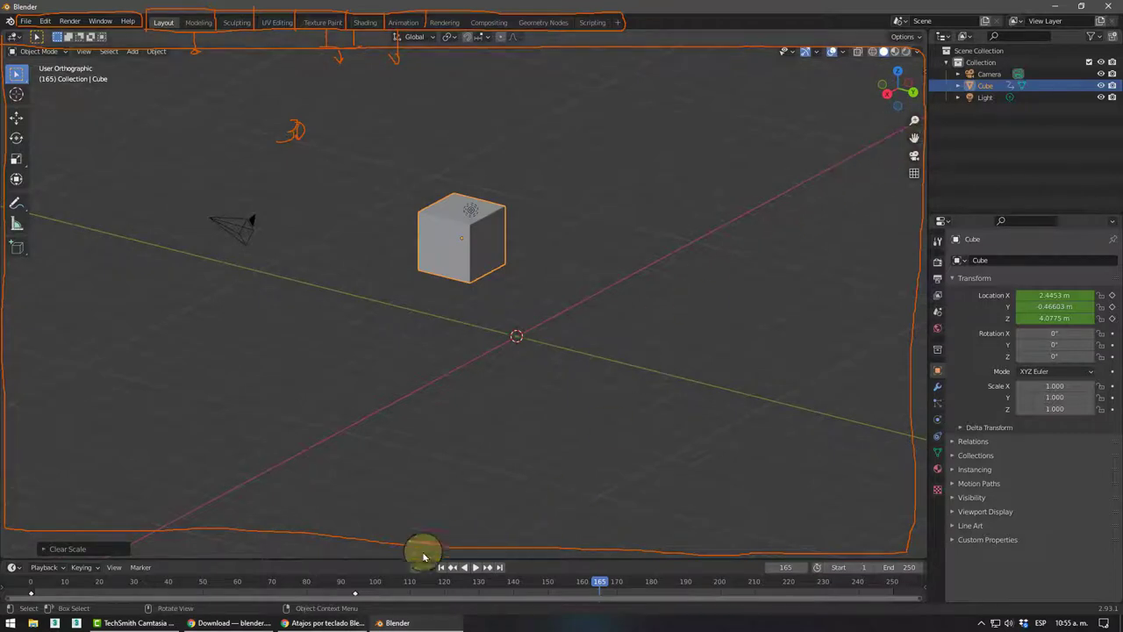
left_click(394, 623)
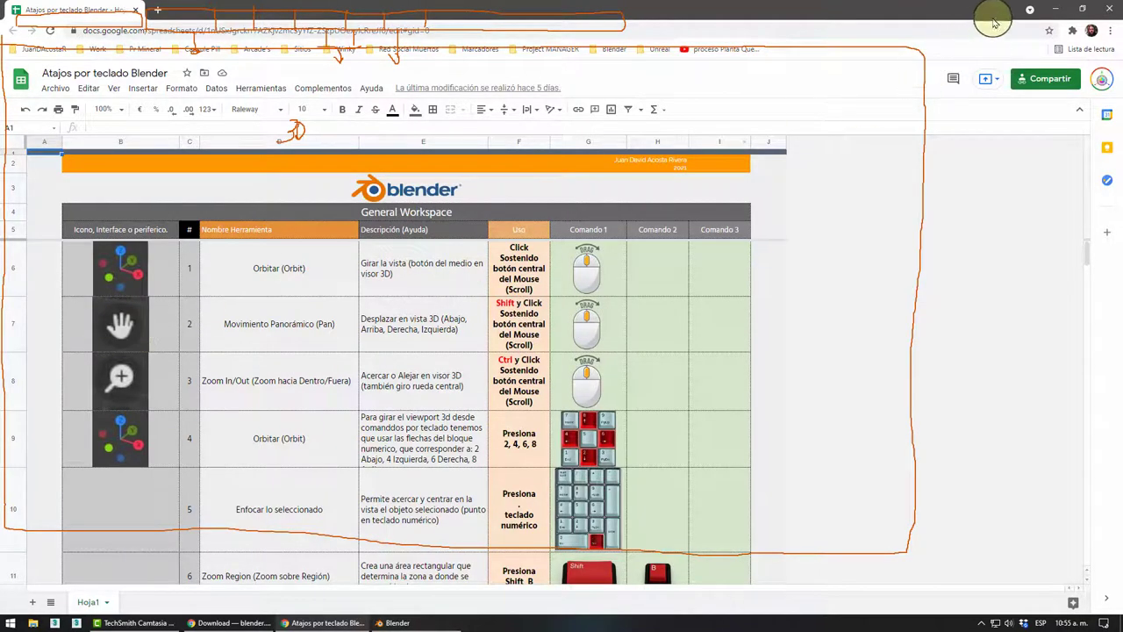
left_click(1056, 8)
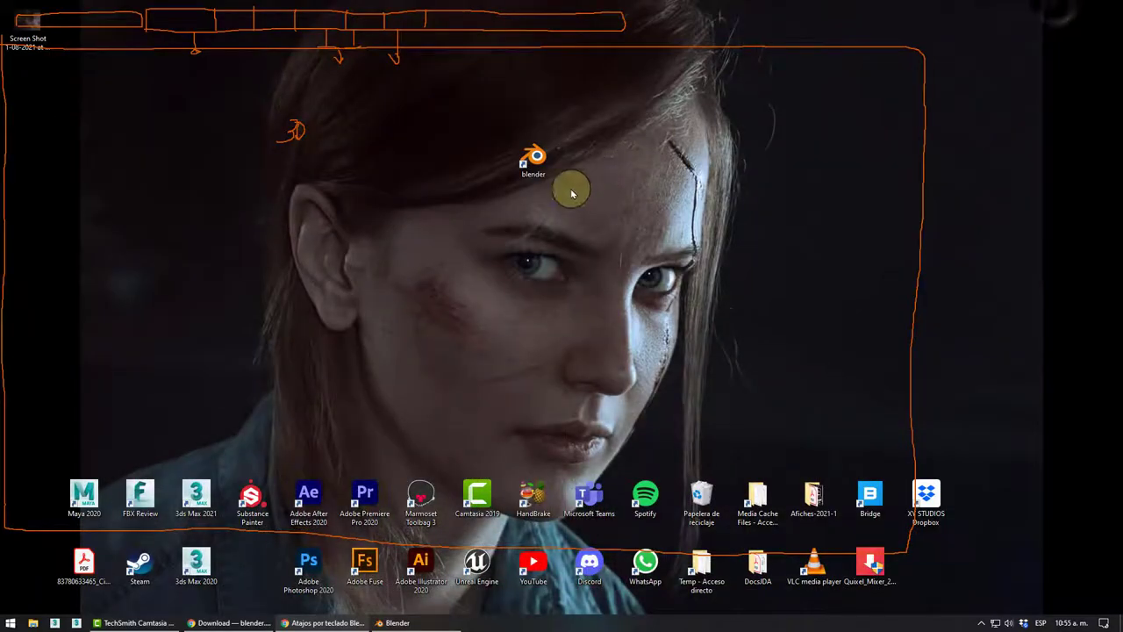
left_click(395, 623)
mouse_move(494, 255)
middle_mouse_down()
mouse_move(635, 254)
mouse_move(431, 289)
mouse_move(519, 276)
mouse_move(482, 296)
middle_mouse_up()
left_click(915, 173)
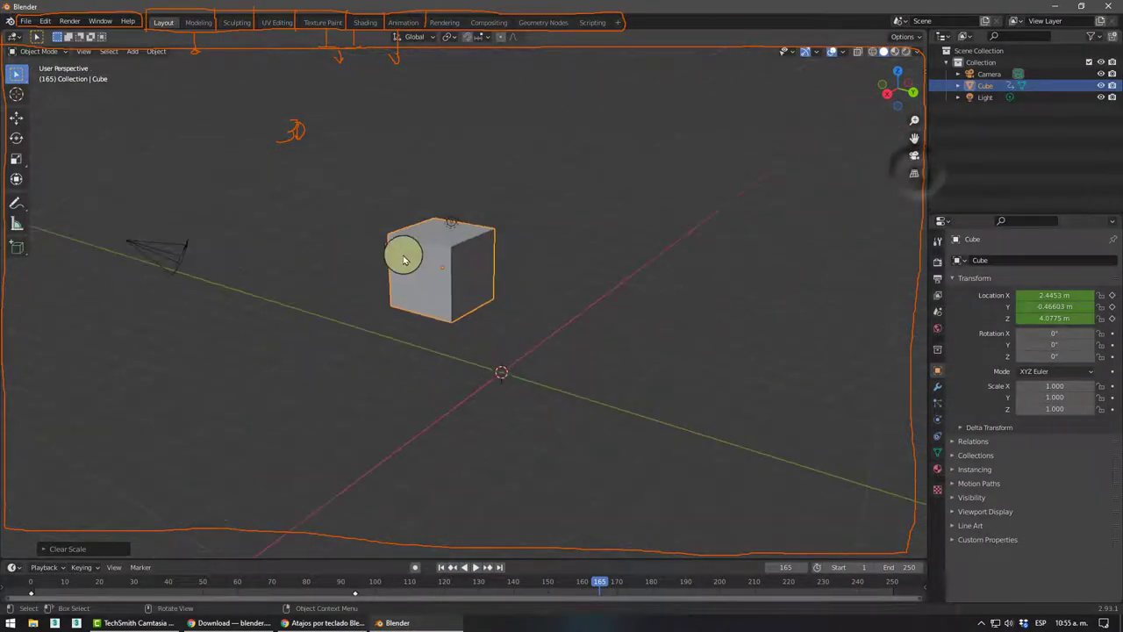
Step: Orbit around the cube in perspective and zoom in and out with the scroll wheel
mouse_move(401, 253)
middle_mouse_down()
mouse_move(495, 281)
mouse_move(466, 271)
mouse_move(640, 255)
mouse_move(514, 275)
mouse_move(491, 213)
middle_mouse_up()
scroll(501, 268, "up", 3)
scroll(488, 221, "down", 2)
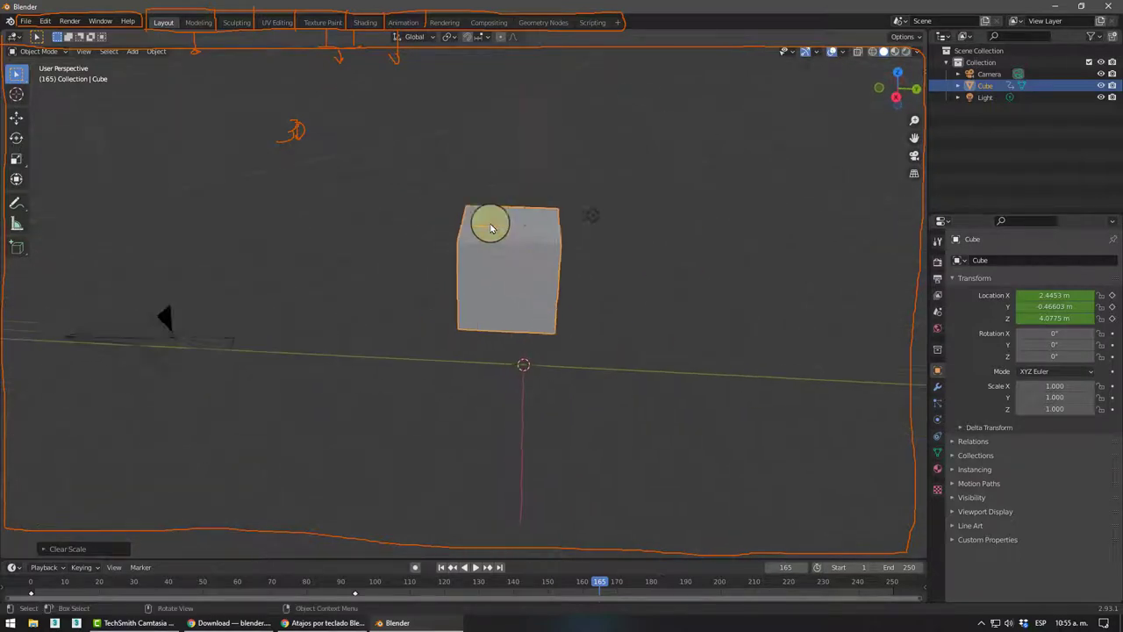
scroll(491, 233, "down", 2)
scroll(490, 230, "up", 3)
scroll(489, 226, "up", 3)
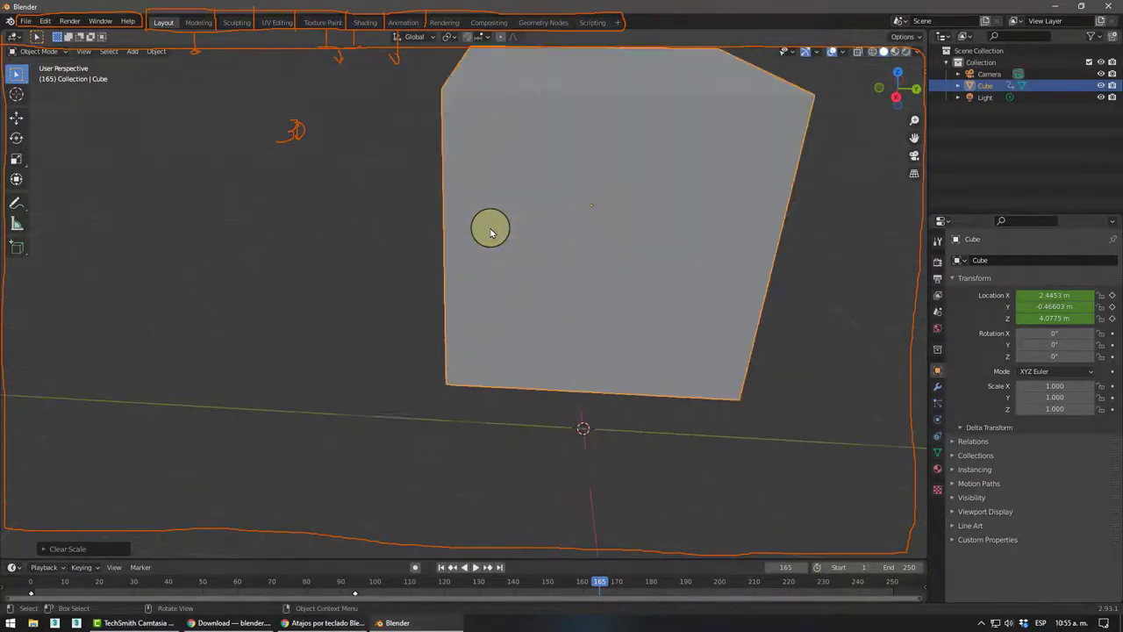
scroll(489, 230, "down", 6)
middle_click_drag(495, 252, 456, 248)
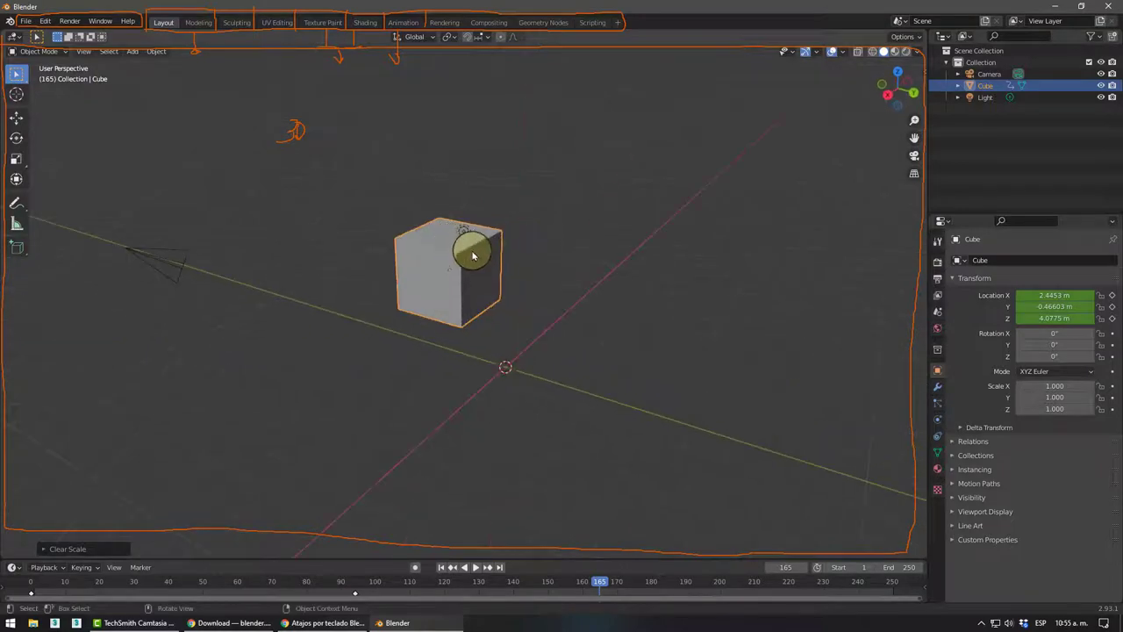
scroll(473, 255, "up", 1)
scroll(474, 256, "up", 1)
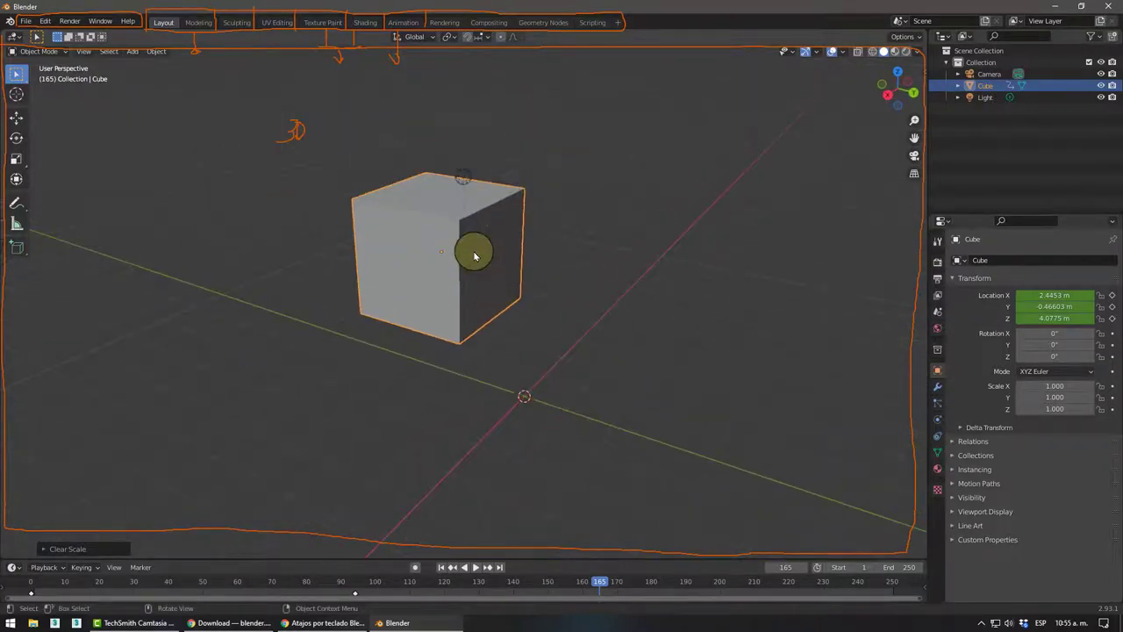
scroll(474, 256, "up", 1)
scroll(473, 256, "up", 1)
scroll(474, 256, "down", 3)
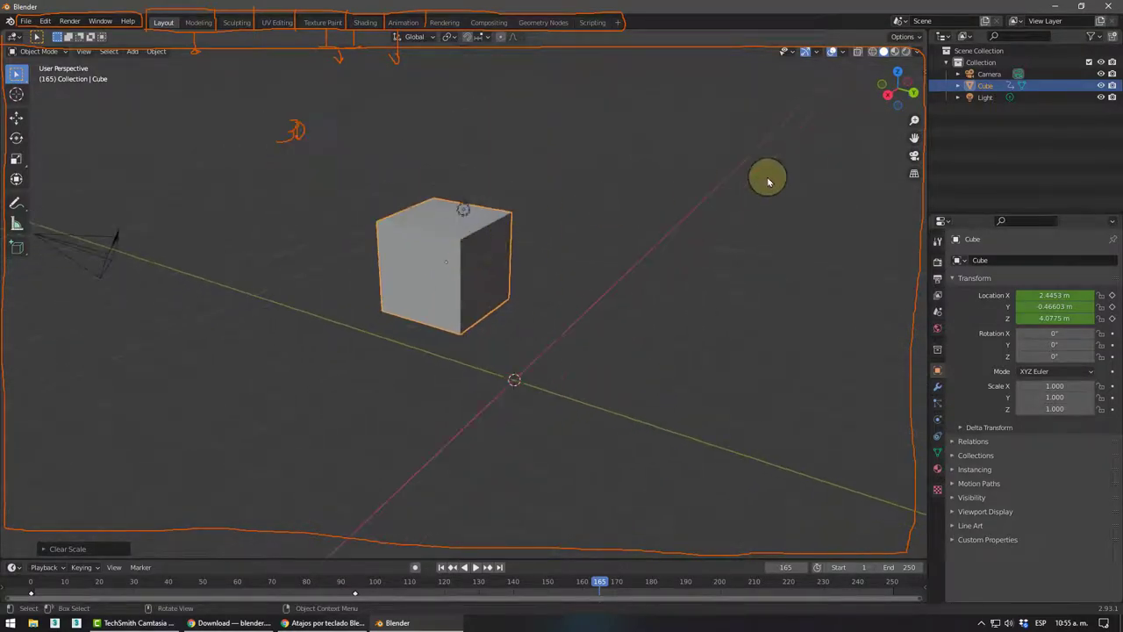
Step: Zoom with the navigation gizmo, pan slightly right, and scroll-zoom back and forth
mouse_move(915, 120)
left_mouse_down()
mouse_move(916, 136)
mouse_move(895, 97)
left_mouse_up()
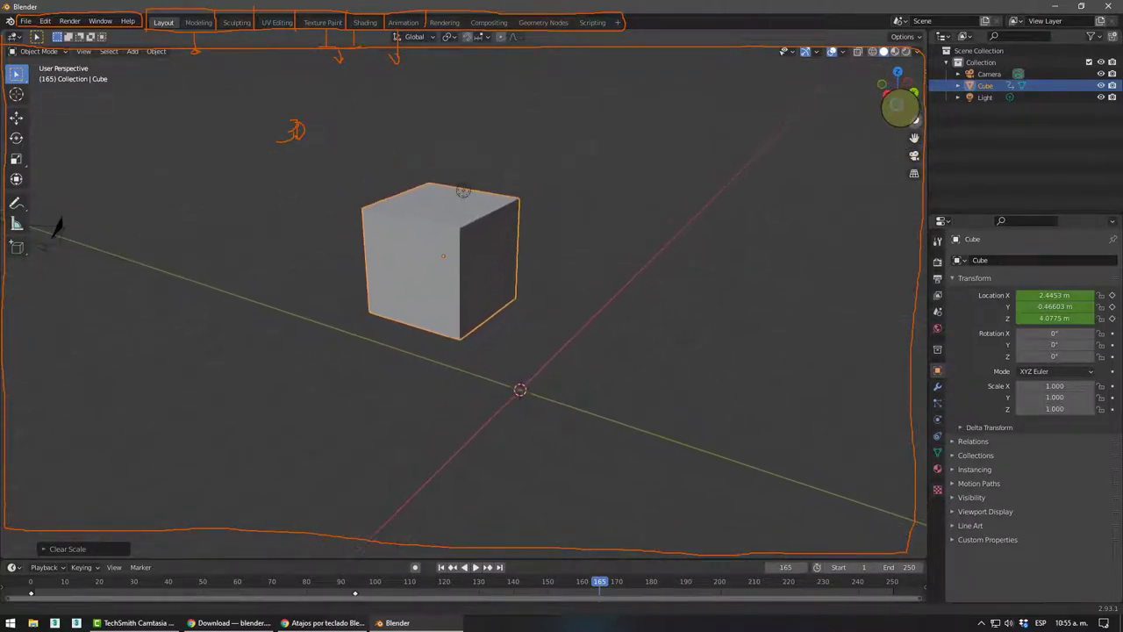
middle_click_drag(569, 237, 596, 234, "shift")
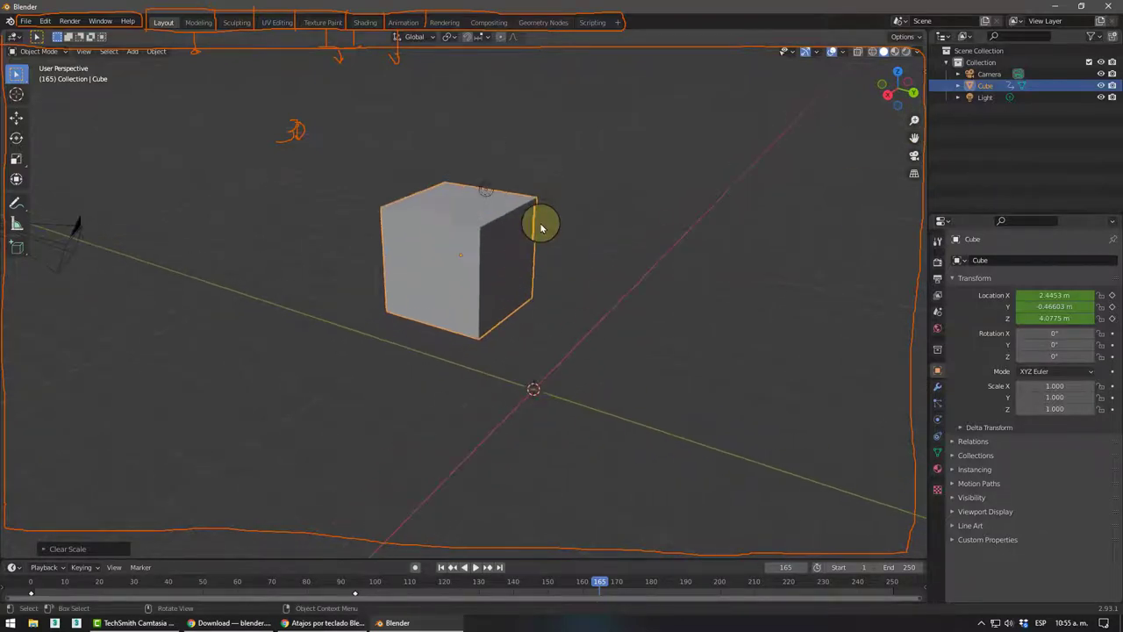
scroll(535, 233, "down", 1)
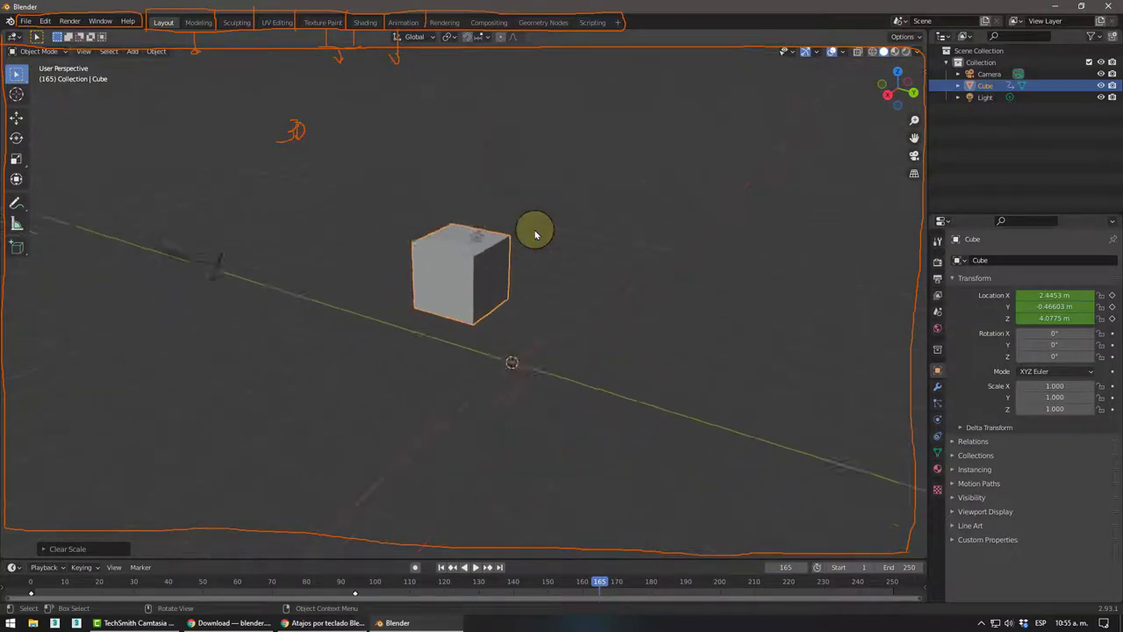
scroll(544, 241, "up", 2)
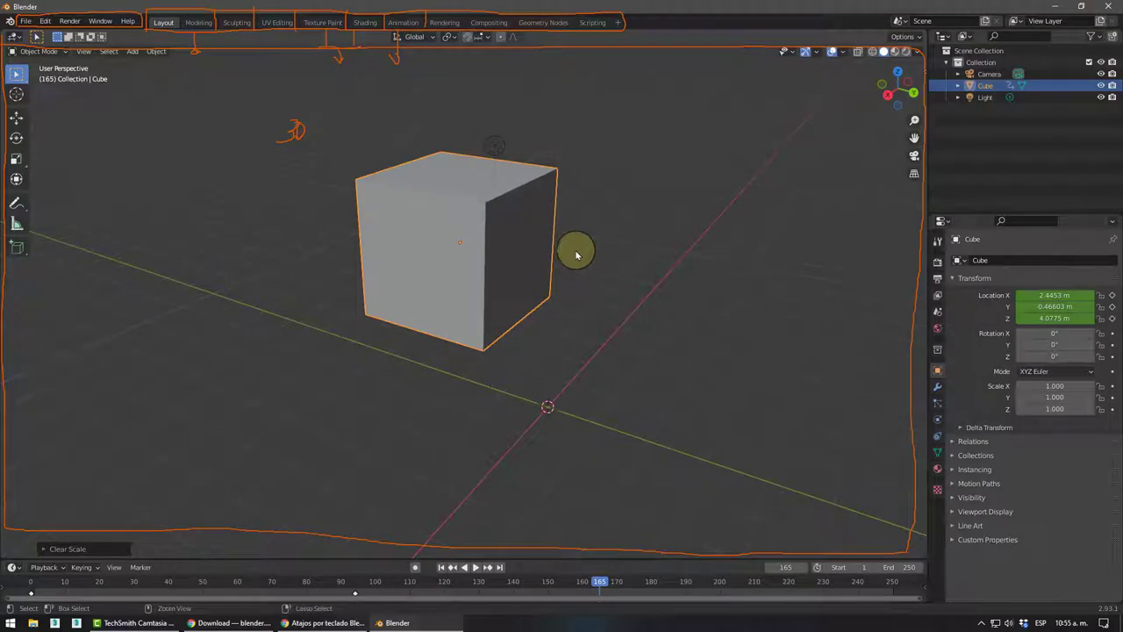
scroll(575, 241, "up", 2)
scroll(581, 263, "down", 4)
scroll(588, 246, "up", 4)
scroll(584, 255, "down", 3)
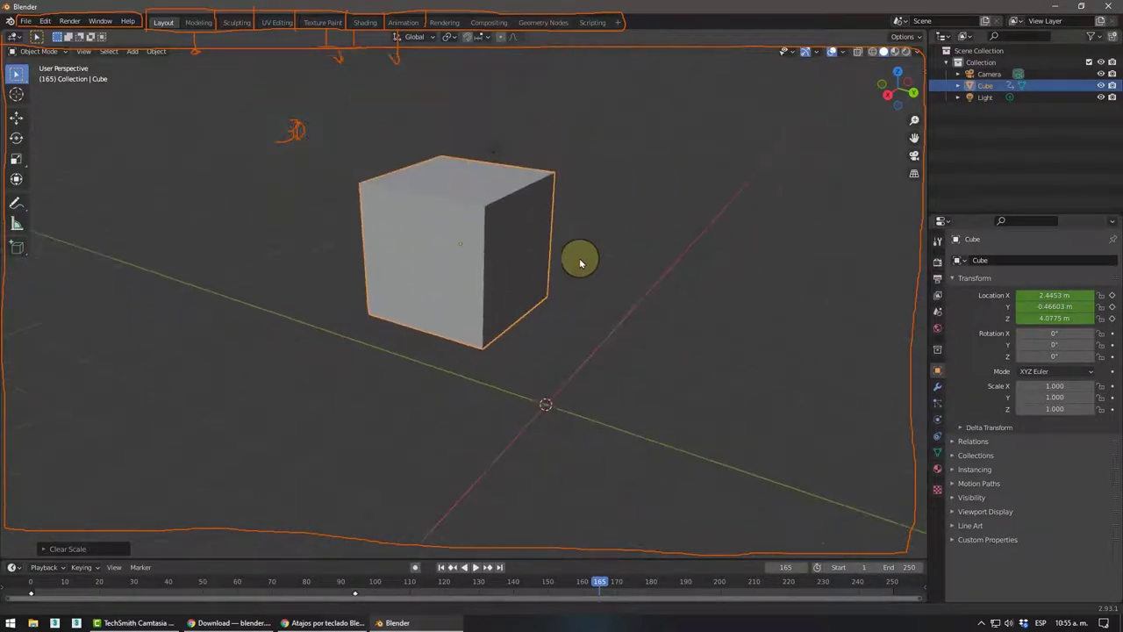
scroll(580, 263, "up", 3)
scroll(580, 223, "down", 3)
scroll(585, 258, "up", 4)
scroll(589, 231, "down", 1)
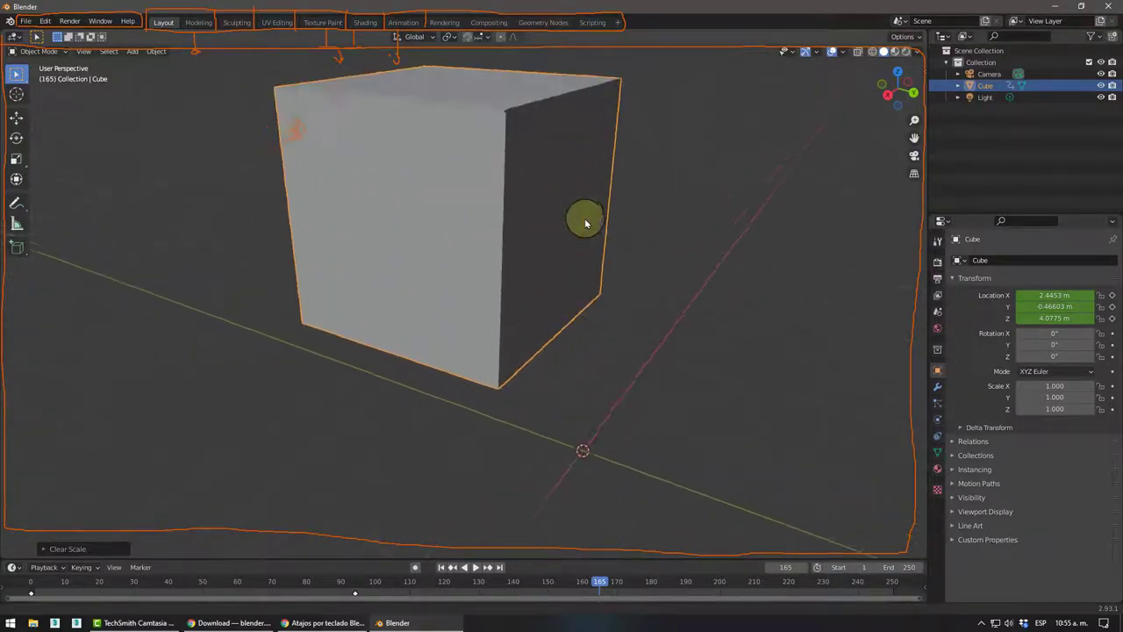
scroll(584, 255, "down", 4)
scroll(576, 237, "up", 2)
scroll(572, 254, "down", 1)
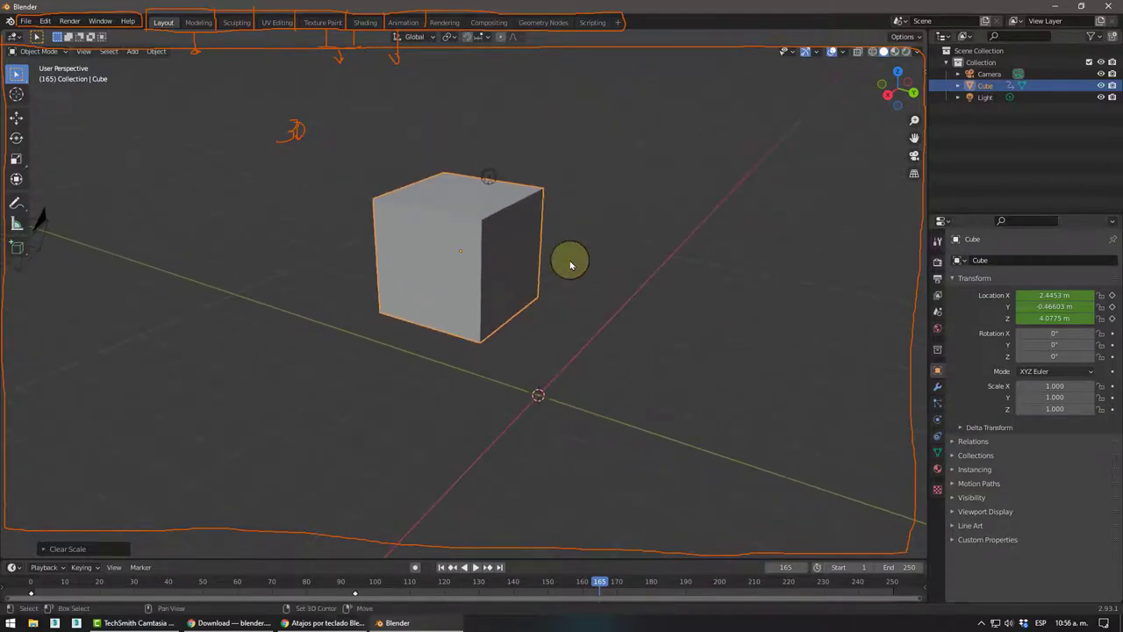
Step: Orbit to a raised view of the cube, glancing briefly at the shortcuts sheet
mouse_move(569, 262)
middle_mouse_down()
mouse_move(672, 255)
mouse_move(530, 275)
mouse_move(659, 261)
mouse_move(519, 264)
mouse_move(532, 251)
mouse_move(649, 263)
mouse_move(577, 394)
middle_mouse_up()
left_click(342, 622)
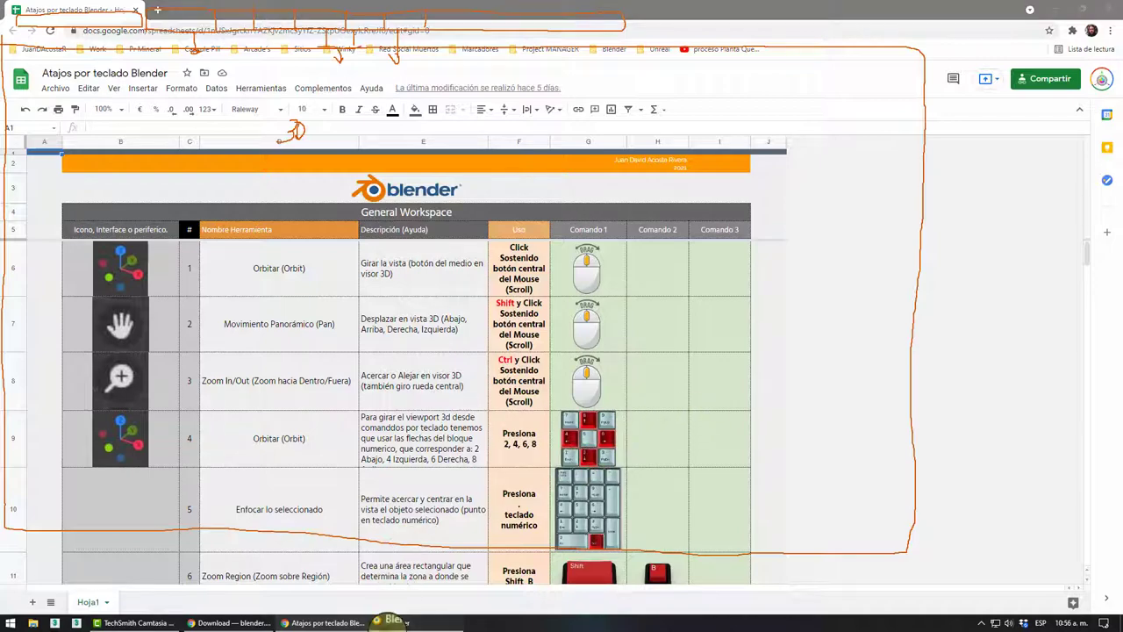
left_click(392, 617)
middle_click_drag(464, 283, 528, 303)
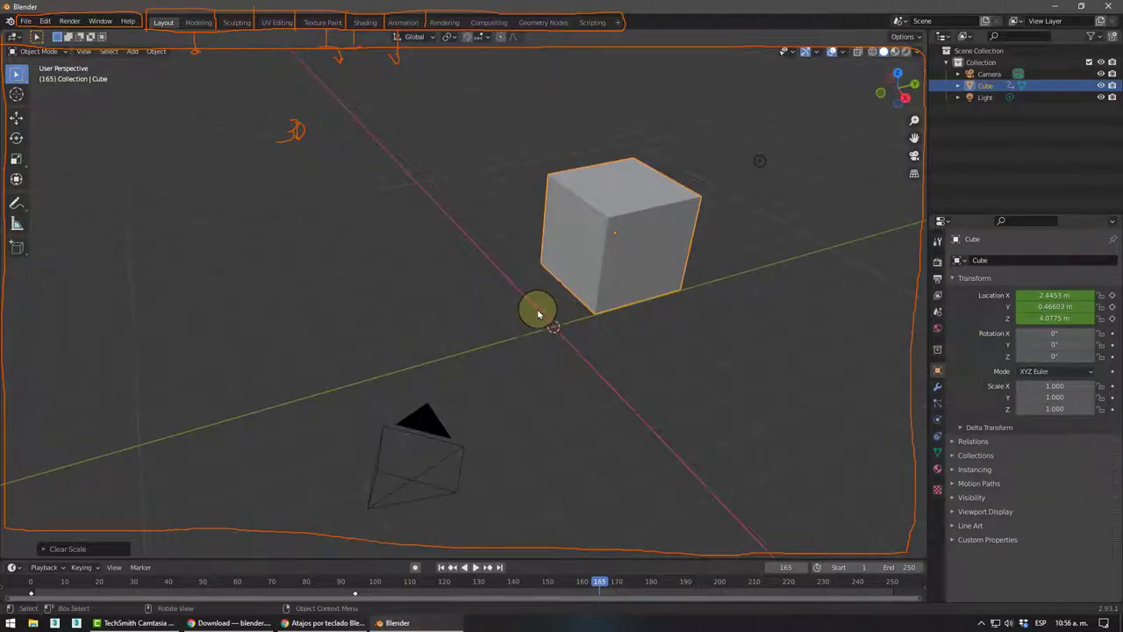
mouse_move(584, 329)
middle_mouse_down()
mouse_move(530, 316)
mouse_move(502, 327)
mouse_move(502, 340)
middle_mouse_up()
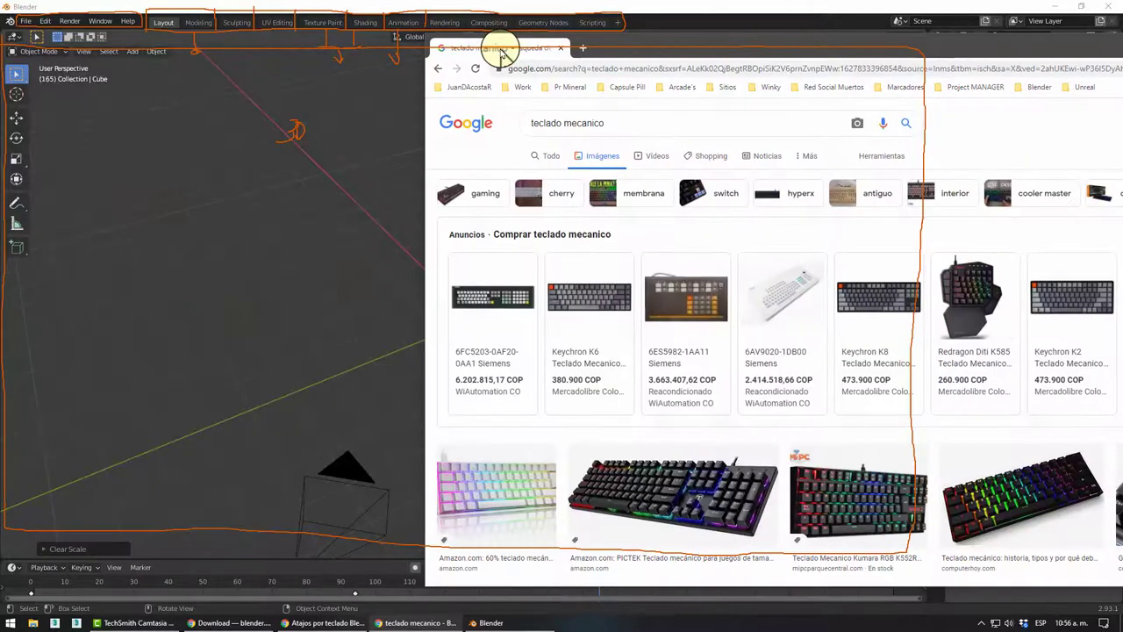
Step: Preview the Kumara K552 and PICTEK keyboards in 'teclado mecanico' image results, then minimise Chrome
double_click(501, 45)
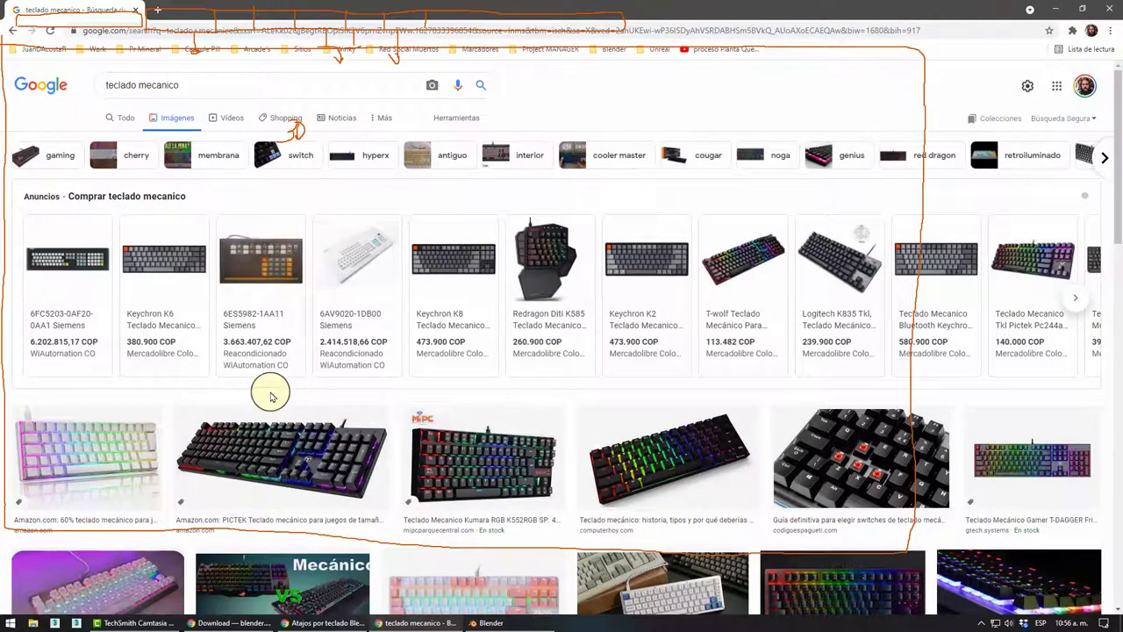
mouse_move(164, 281)
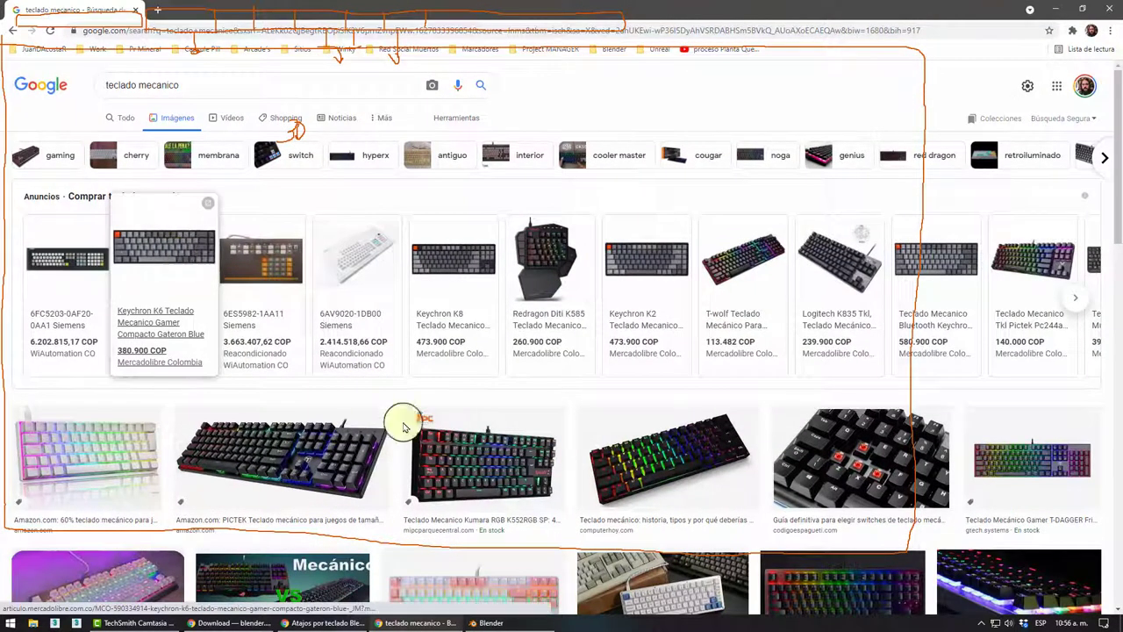
left_click(474, 464)
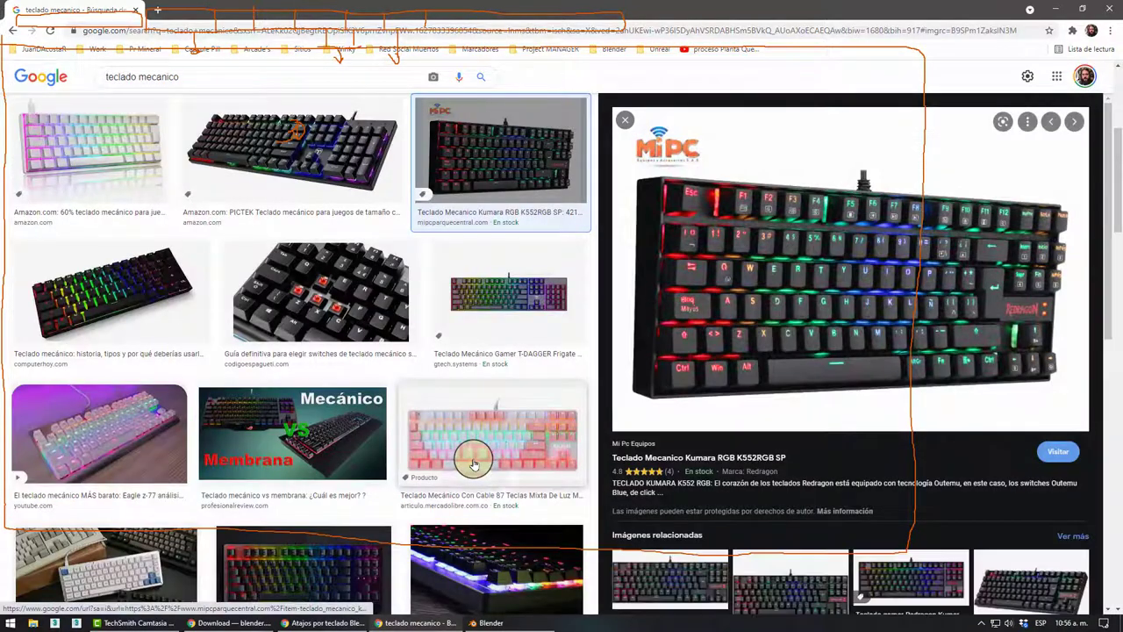
left_click(332, 143)
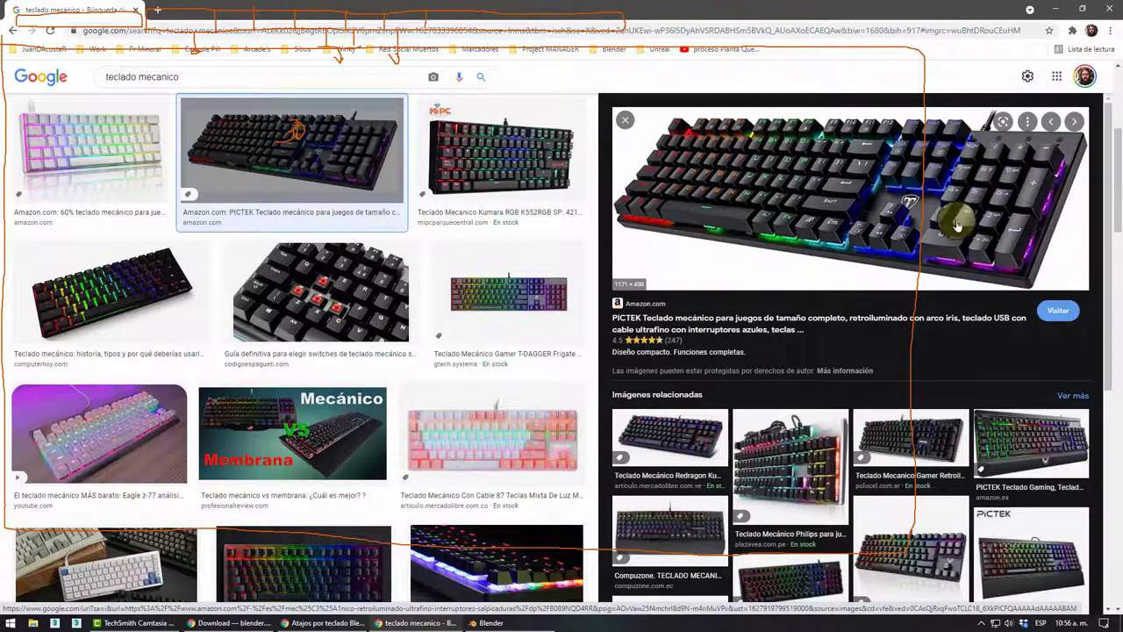
left_click(1030, 9)
middle_click_drag(626, 251, 604, 250)
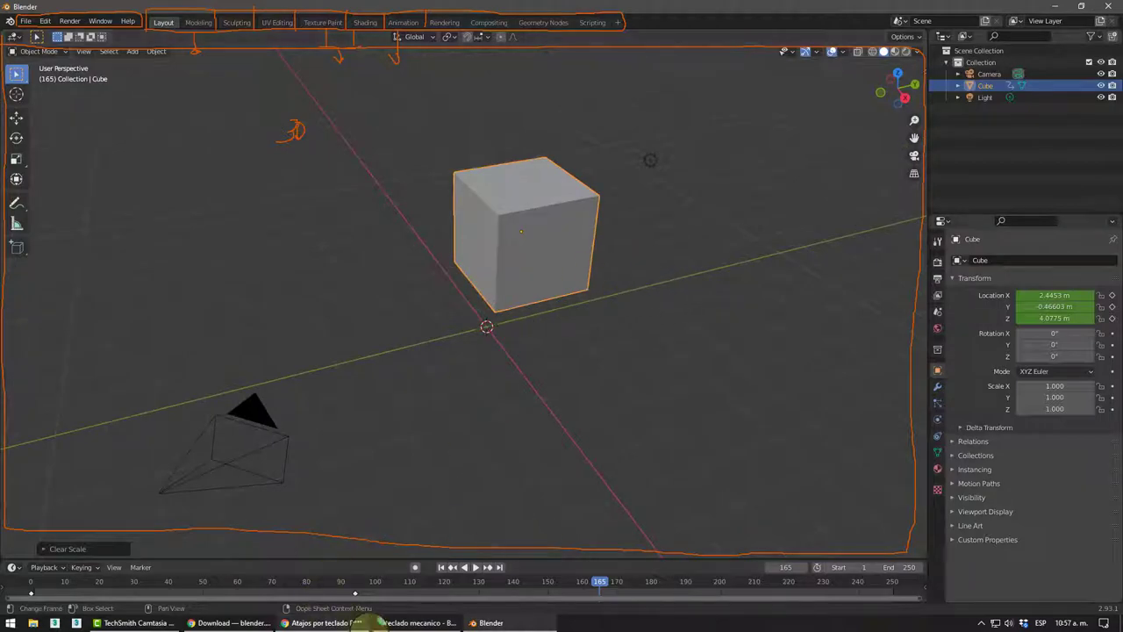
Step: Orbit to a top-down view of the cube, then switch to the 'Atajos por teclado Blender' sheet
left_click(351, 623)
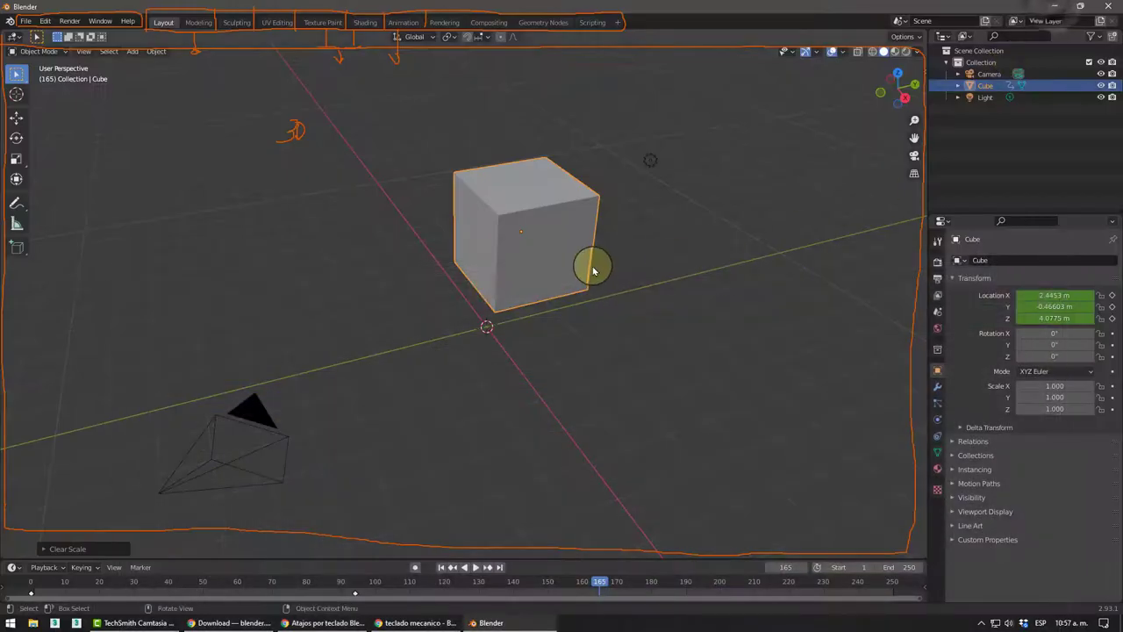
middle_click_drag(593, 271, 606, 507)
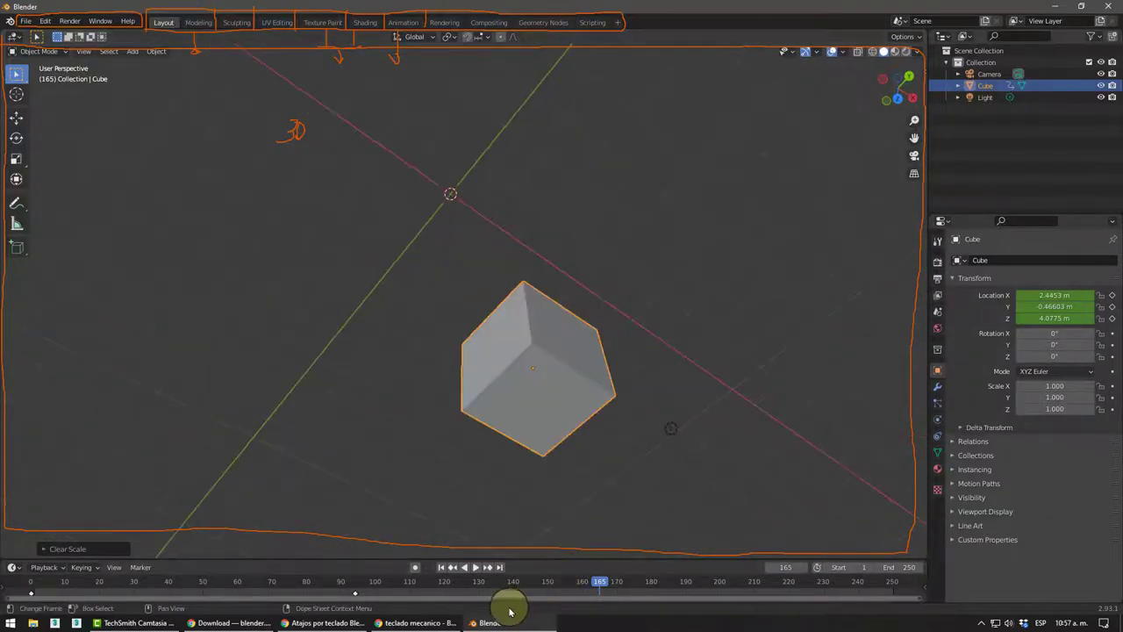
left_click(323, 623)
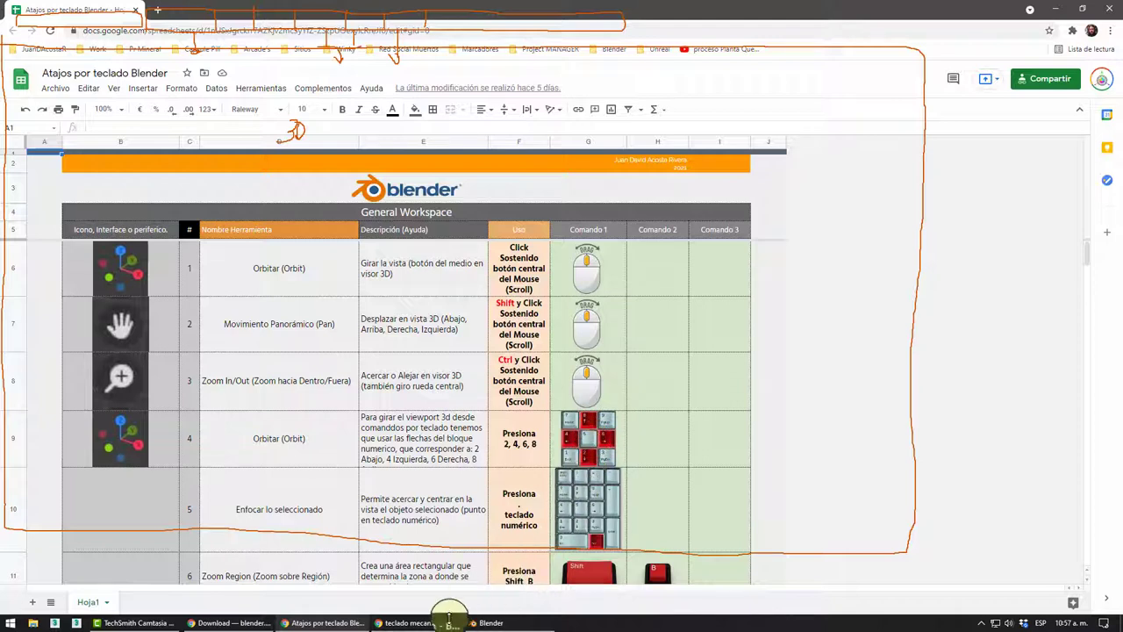
Step: Minimise the shortcuts sheet, show the keyboard image results, then minimise Chrome back to Blender
left_click(326, 623)
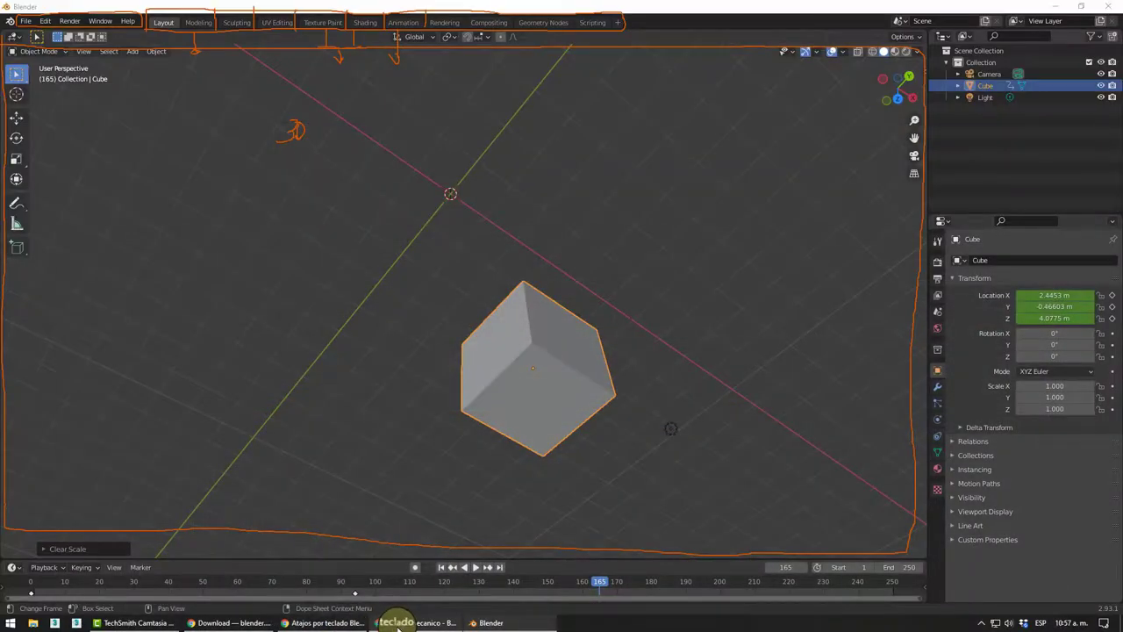
left_click(397, 623)
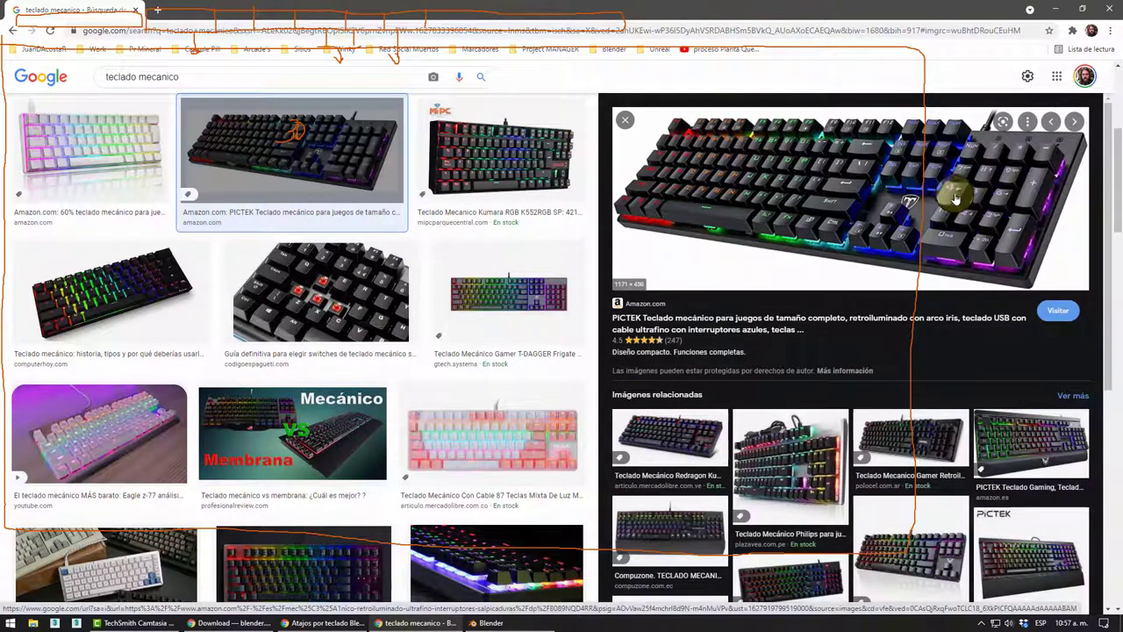
left_click(1058, 9)
mouse_move(622, 271)
middle_mouse_down()
mouse_move(594, 283)
mouse_move(595, 320)
mouse_move(570, 389)
mouse_move(539, 345)
mouse_move(506, 356)
mouse_move(501, 409)
mouse_move(509, 313)
mouse_move(505, 339)
middle_mouse_up()
middle_click_drag(504, 334, 505, 334)
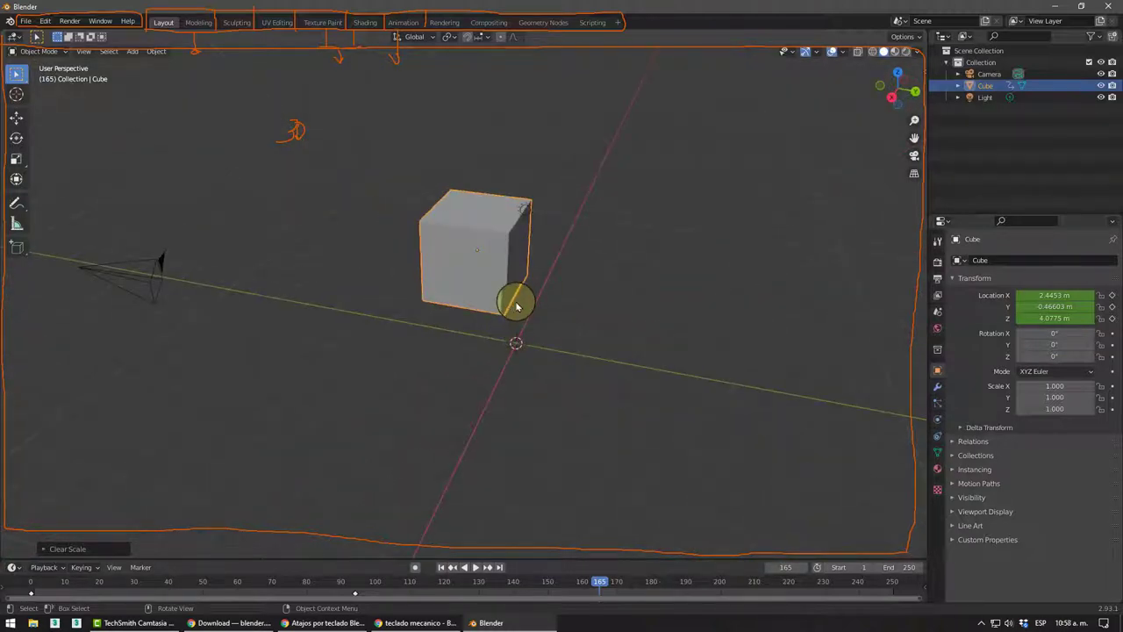
mouse_move(571, 184)
middle_mouse_down()
mouse_move(521, 173)
mouse_move(554, 173)
middle_mouse_up()
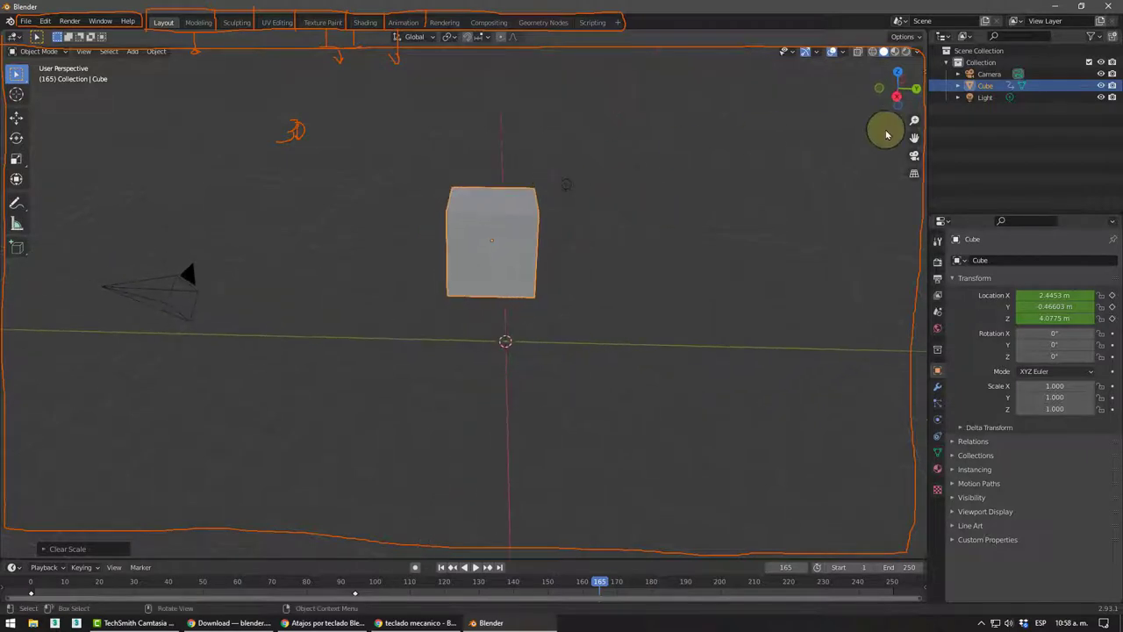
middle_click_drag(887, 135, 743, 138)
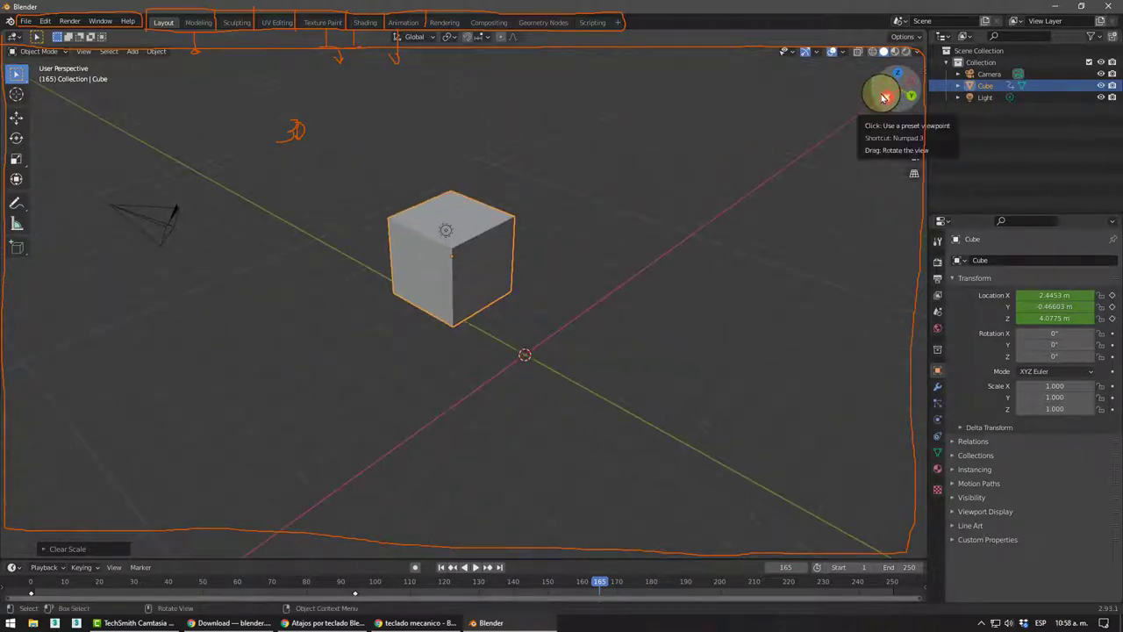
left_click(885, 103)
left_click(899, 91)
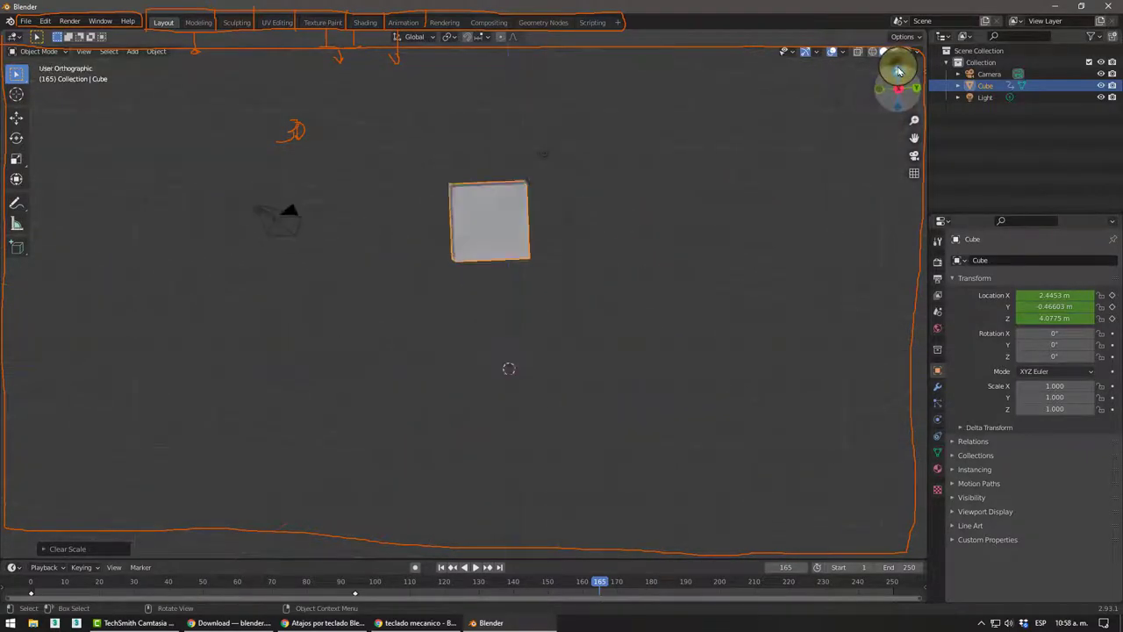
left_click(909, 81)
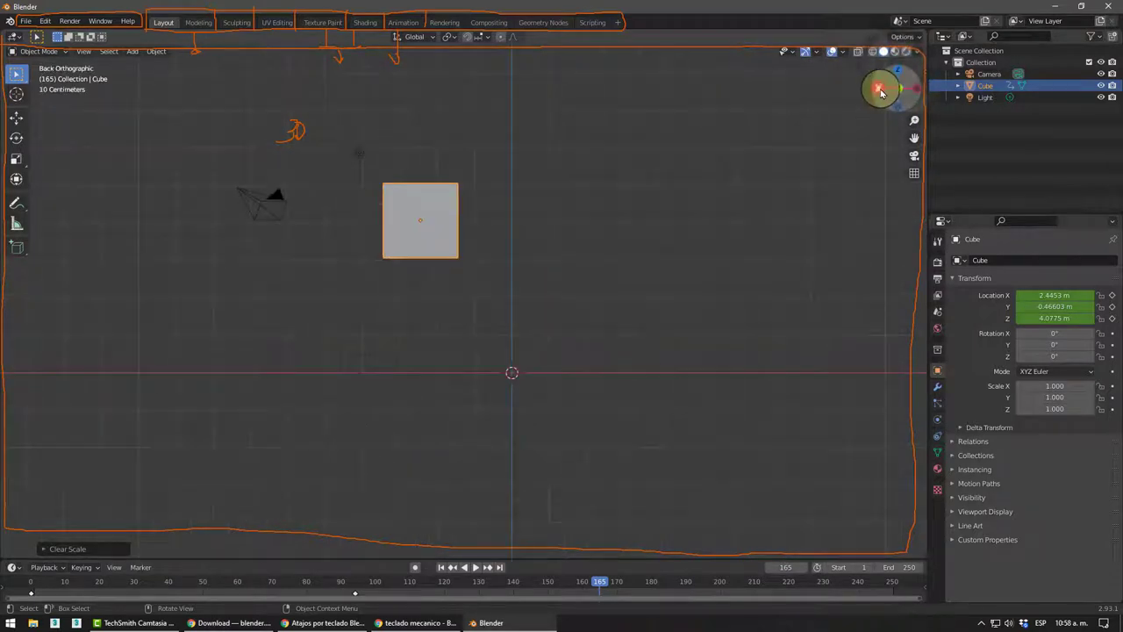
left_click(881, 90)
left_click(897, 70)
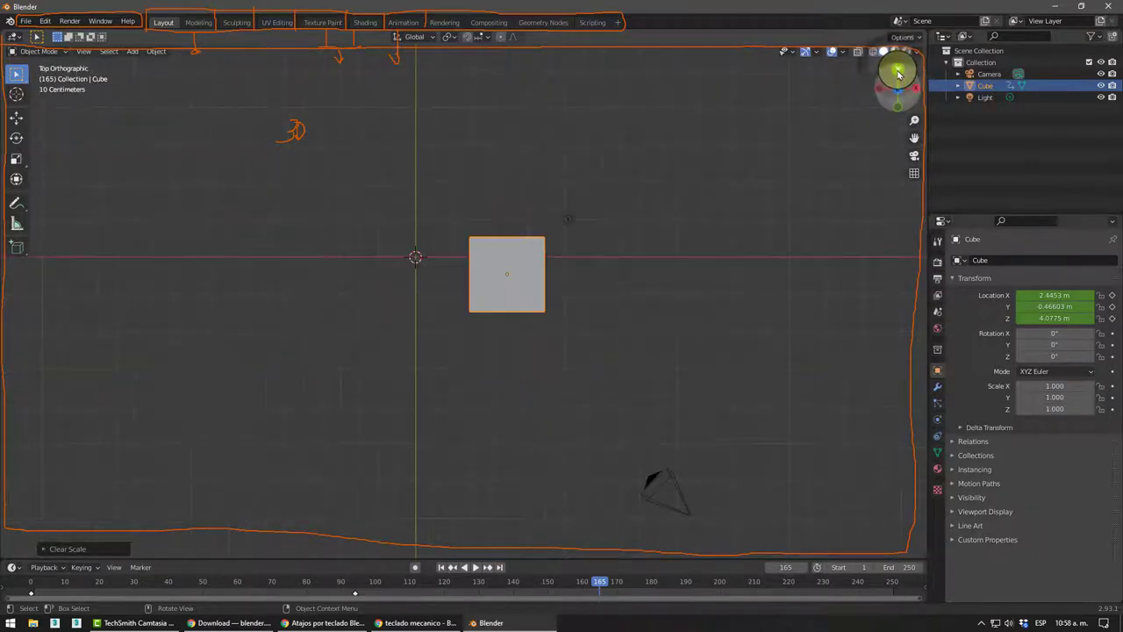
left_click(896, 89)
left_click(896, 88)
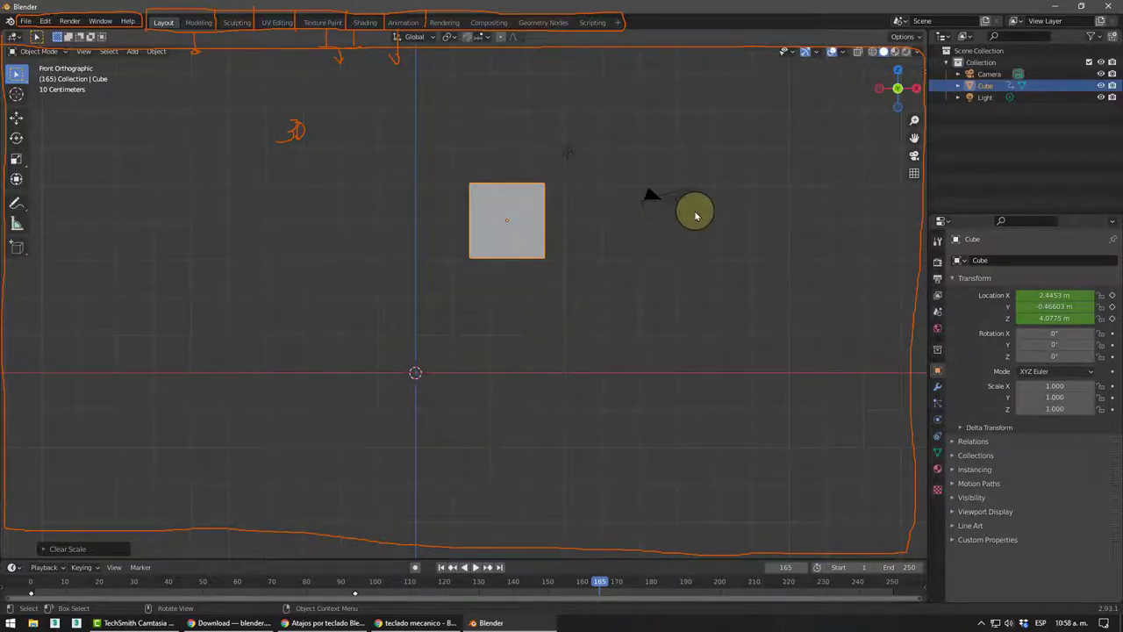
mouse_move(692, 211)
middle_mouse_down()
mouse_move(569, 284)
mouse_move(562, 218)
middle_mouse_up()
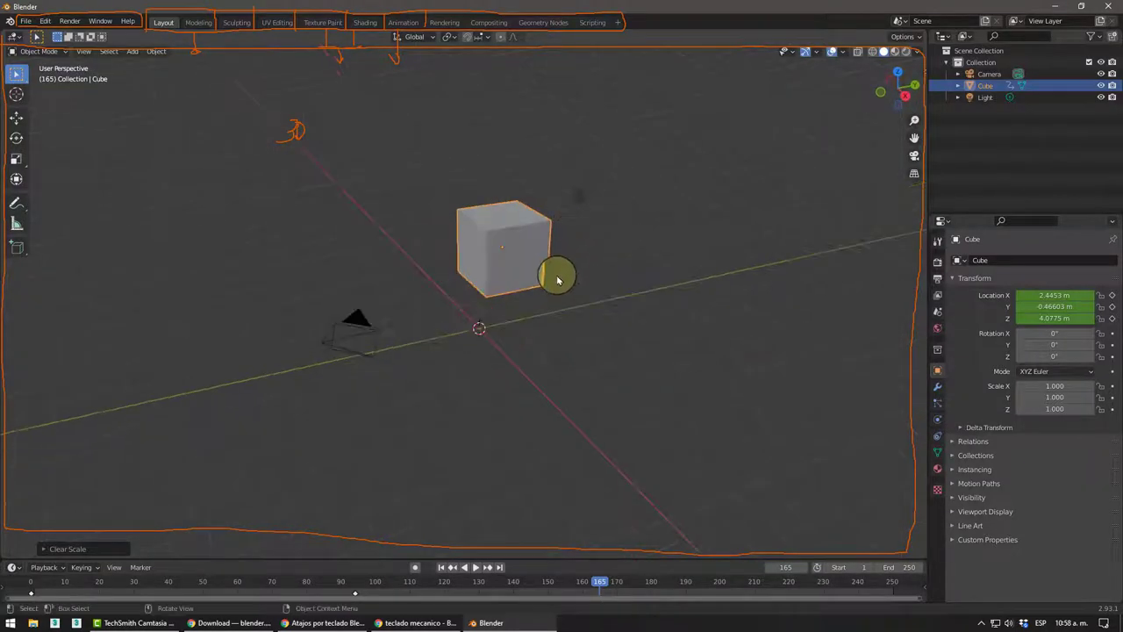
left_click(906, 98)
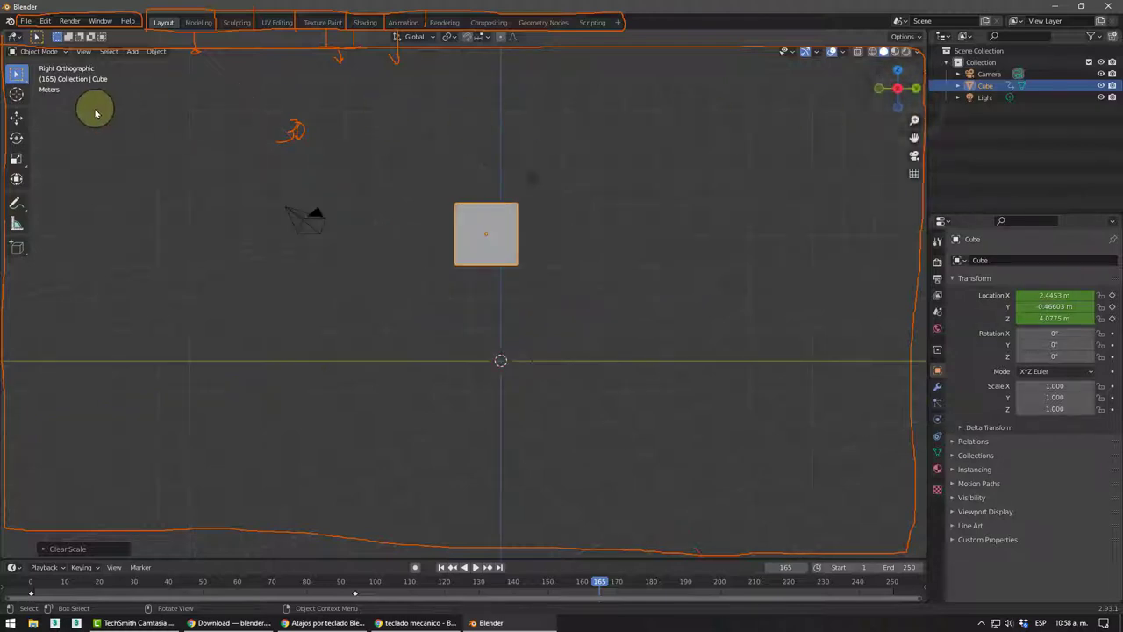
left_click(915, 88)
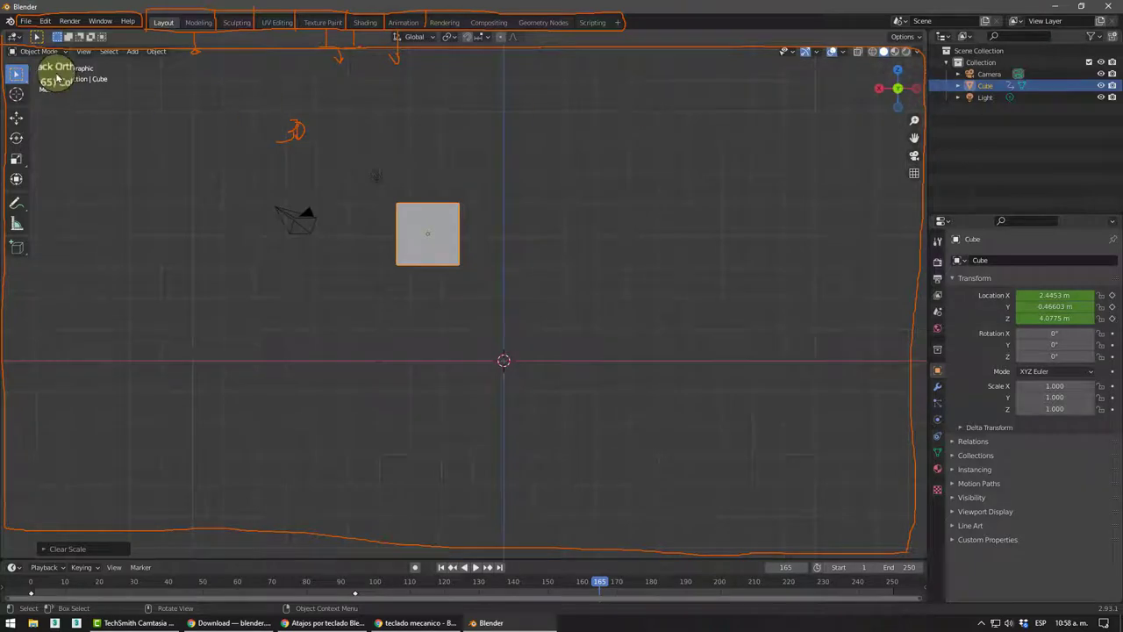
mouse_move(55, 75)
middle_mouse_down()
mouse_move(439, 251)
mouse_move(482, 251)
middle_mouse_up()
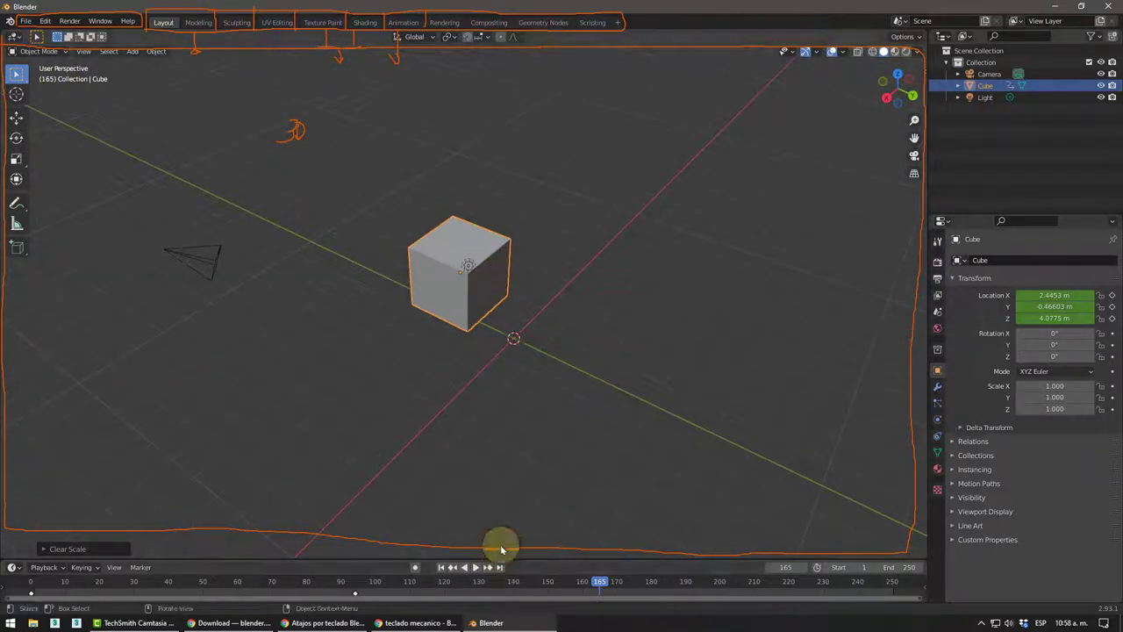
Step: Scroll the shortcuts sheet to rows 31–35 (Front, Right, Perspective/User, Top, Inverse), then minimise it
left_click(413, 623)
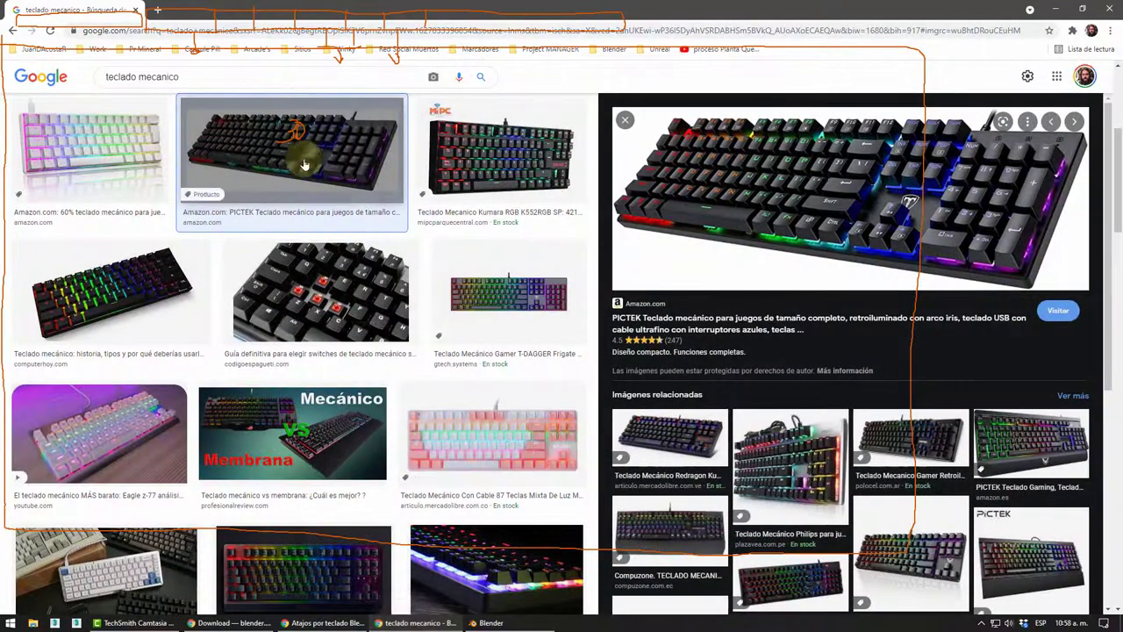
left_click(297, 616)
scroll(481, 408, "down", 2)
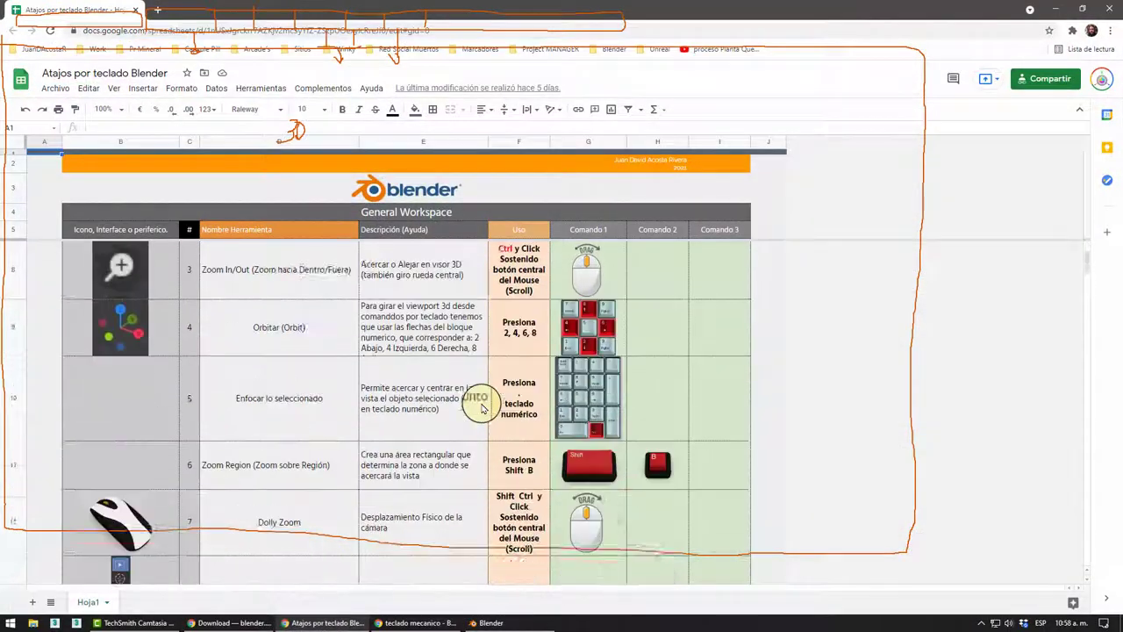
scroll(481, 408, "down", 1)
scroll(481, 408, "up", 1)
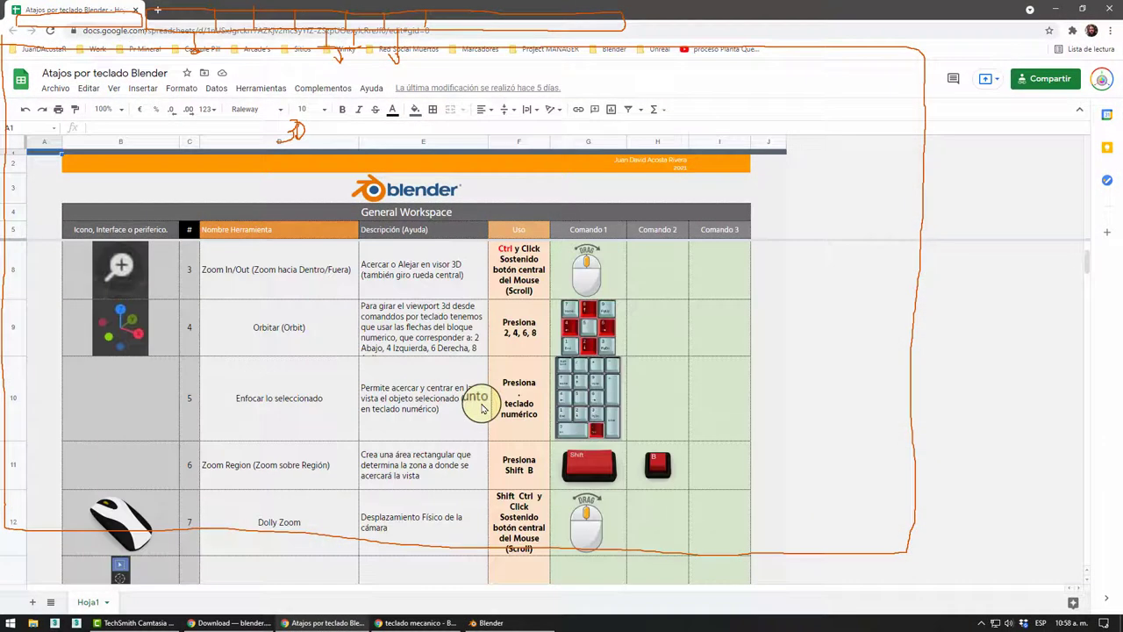
scroll(481, 408, "down", 3)
scroll(481, 408, "down", 5)
scroll(481, 408, "down", 3)
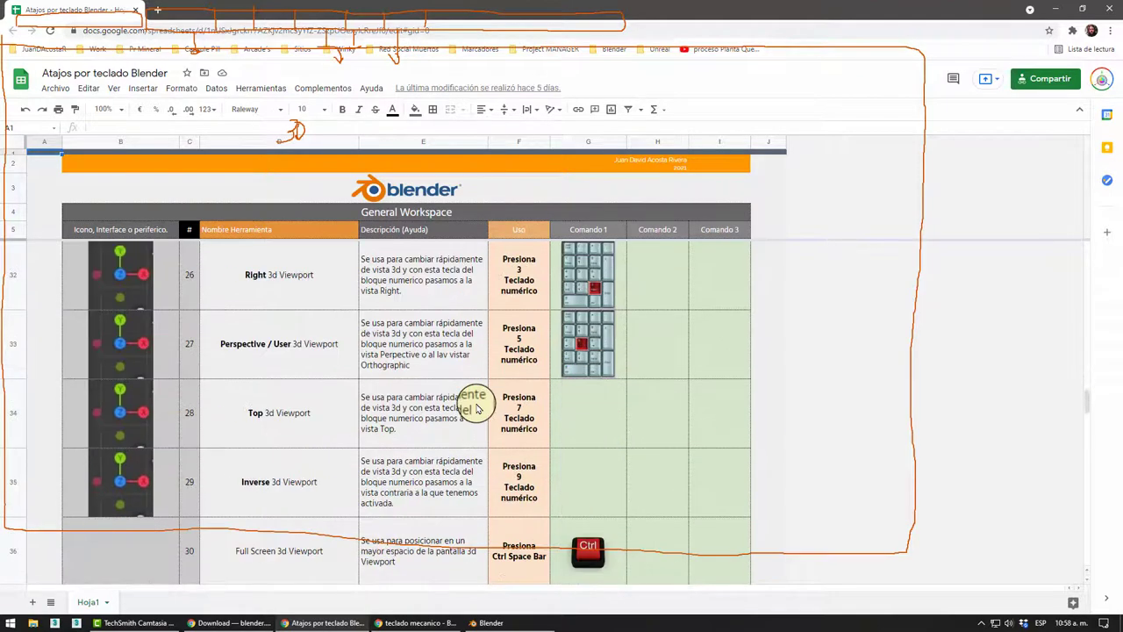
scroll(476, 409, "up", 1)
scroll(456, 402, "down", 1)
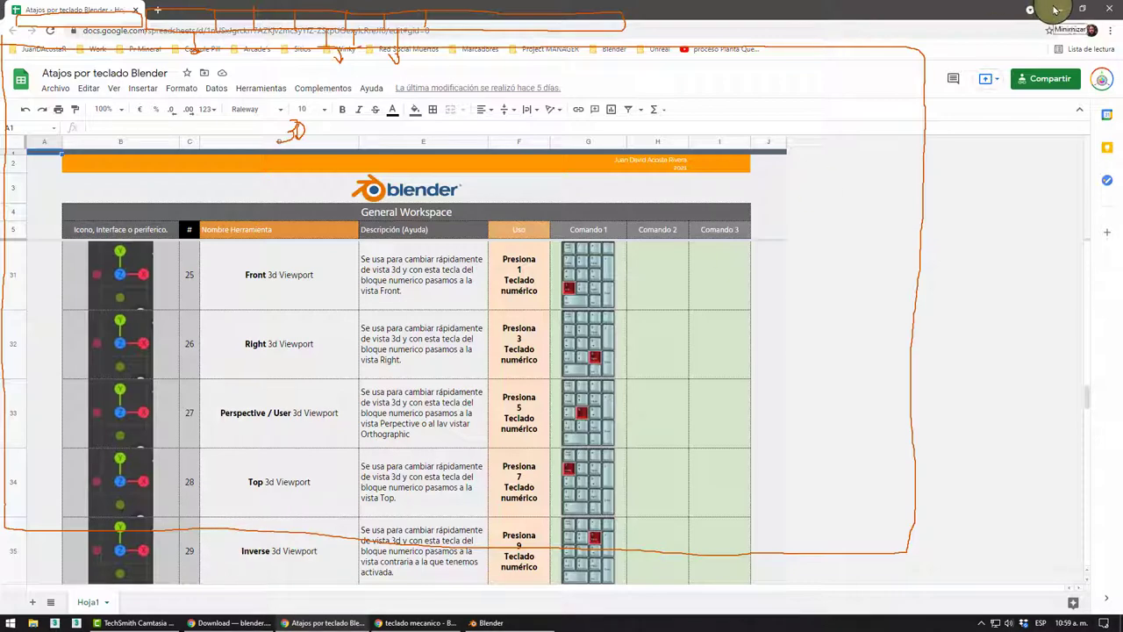
left_click(1054, 9)
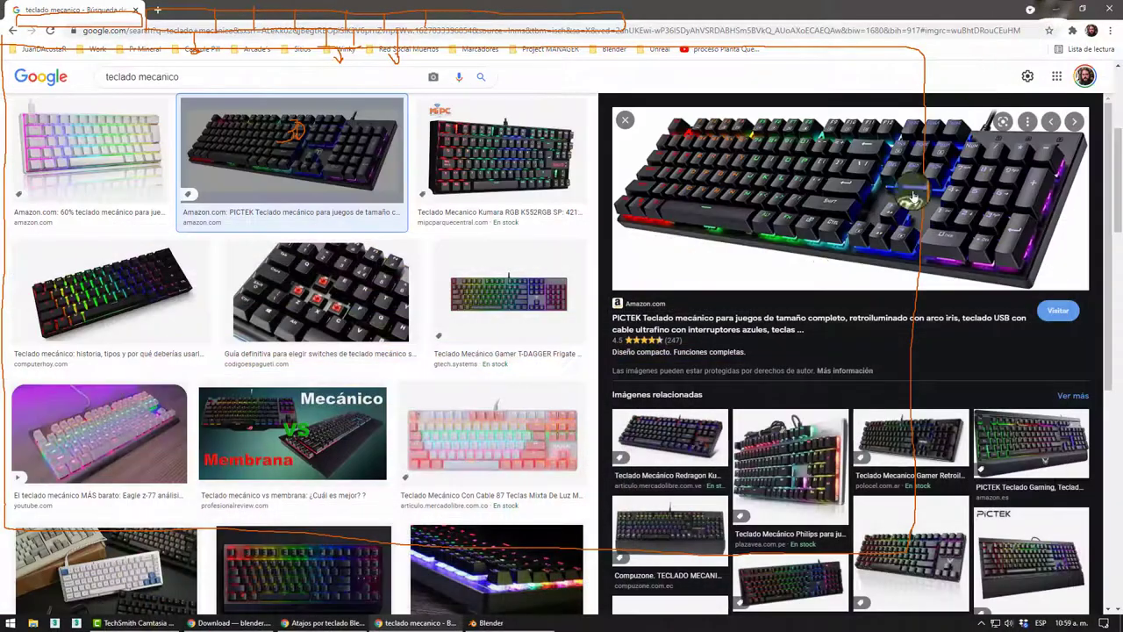
Step: Back in Blender, cycle the front, right, top and front views with Numpad 1, 3, 7
left_click(482, 625)
key("KP_1")
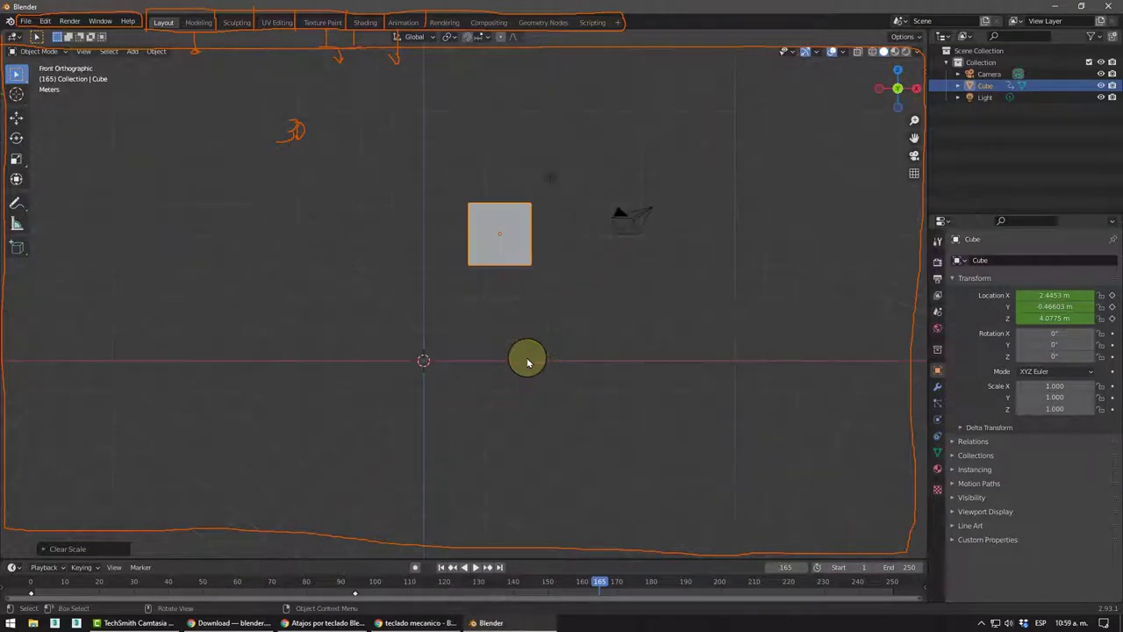
key("KP_3")
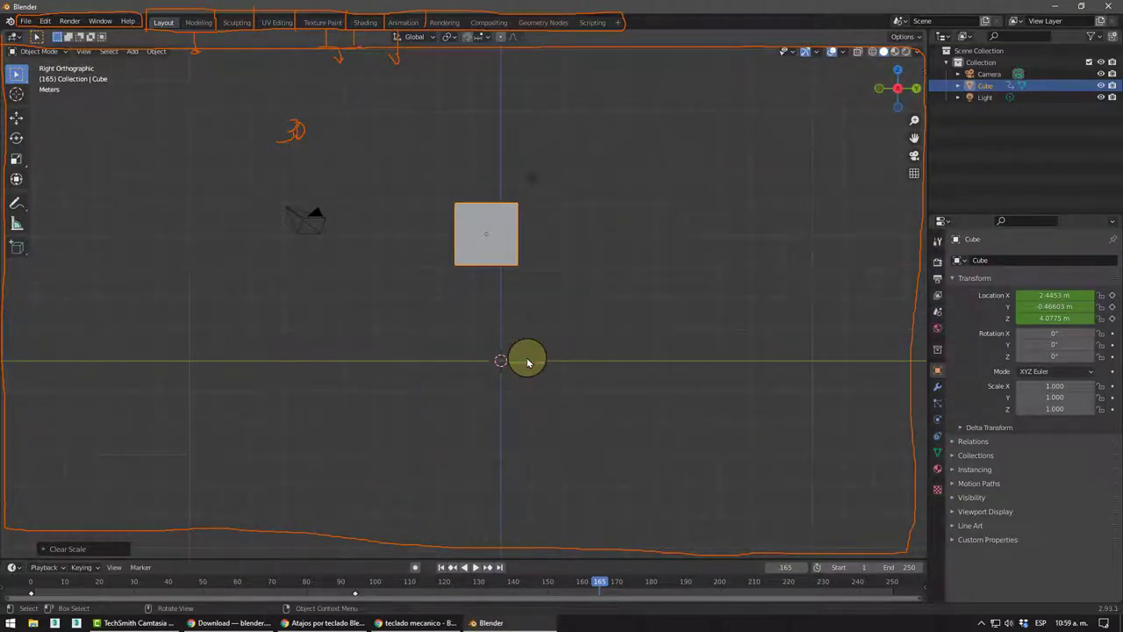
key("KP_7")
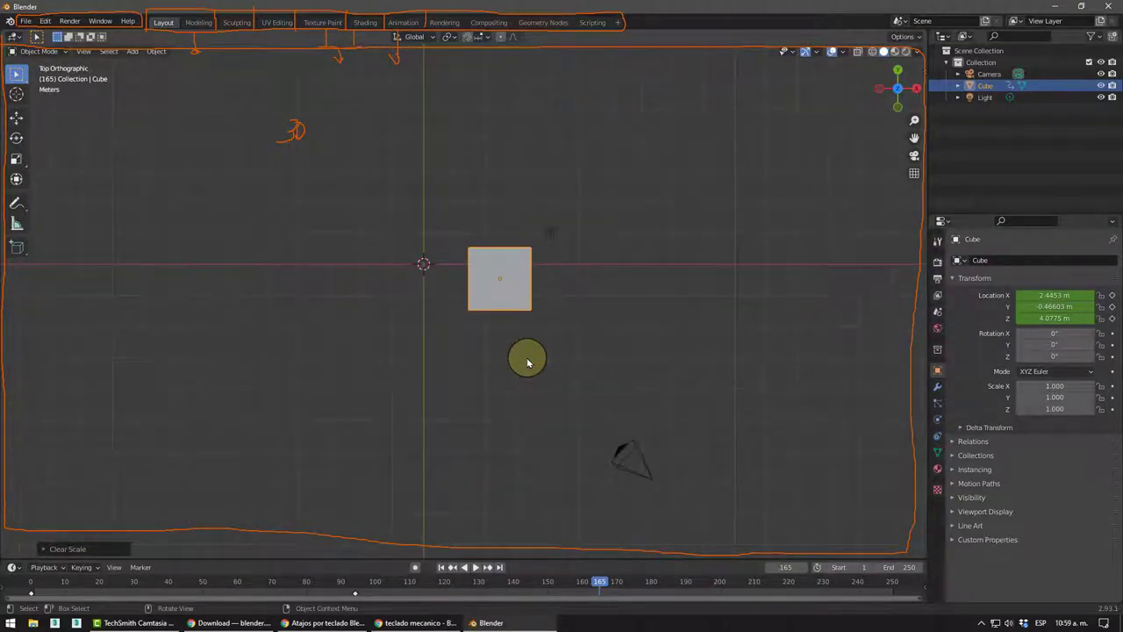
key("KP_1")
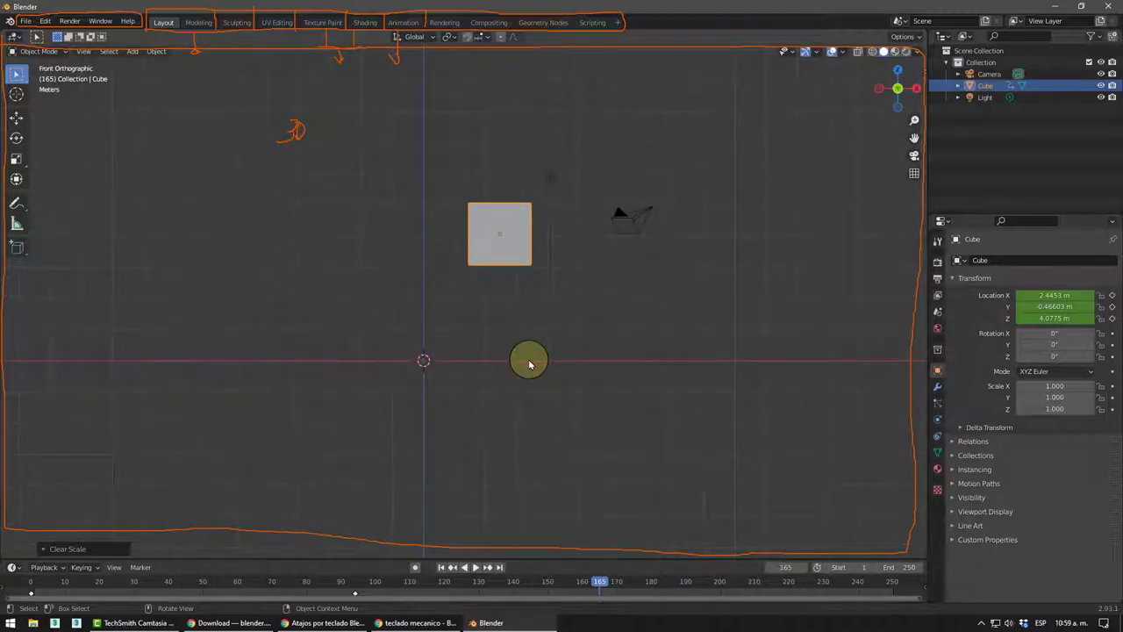
Step: Flip to the back, left and bottom views with Ctrl+numpad, then orbit into perspective
key("ctrl+KP_1")
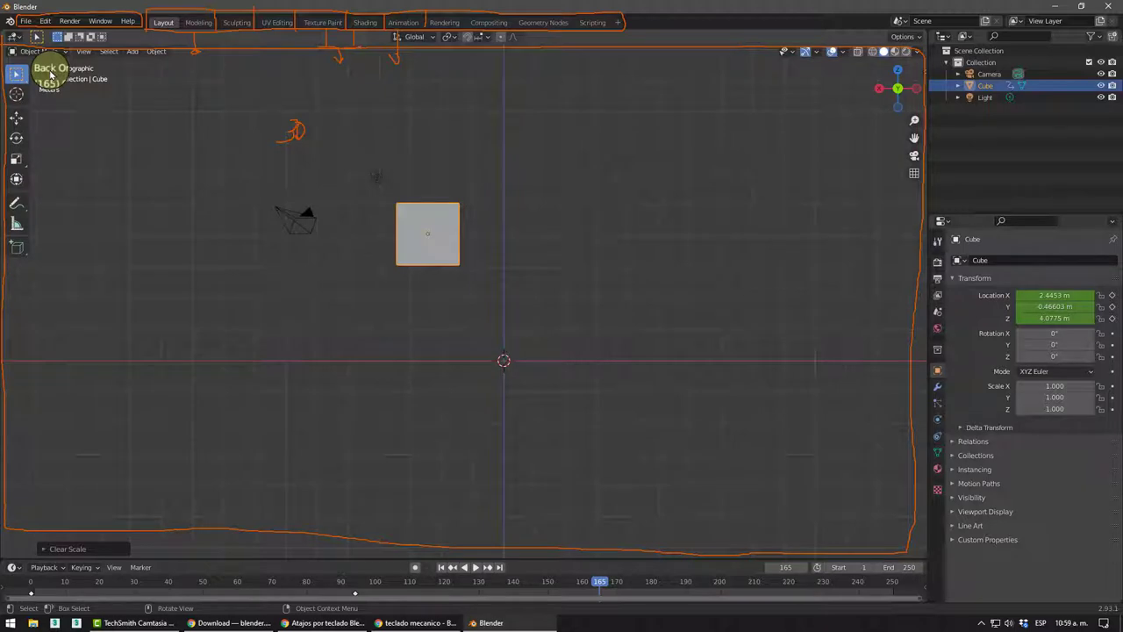
key("KP_3")
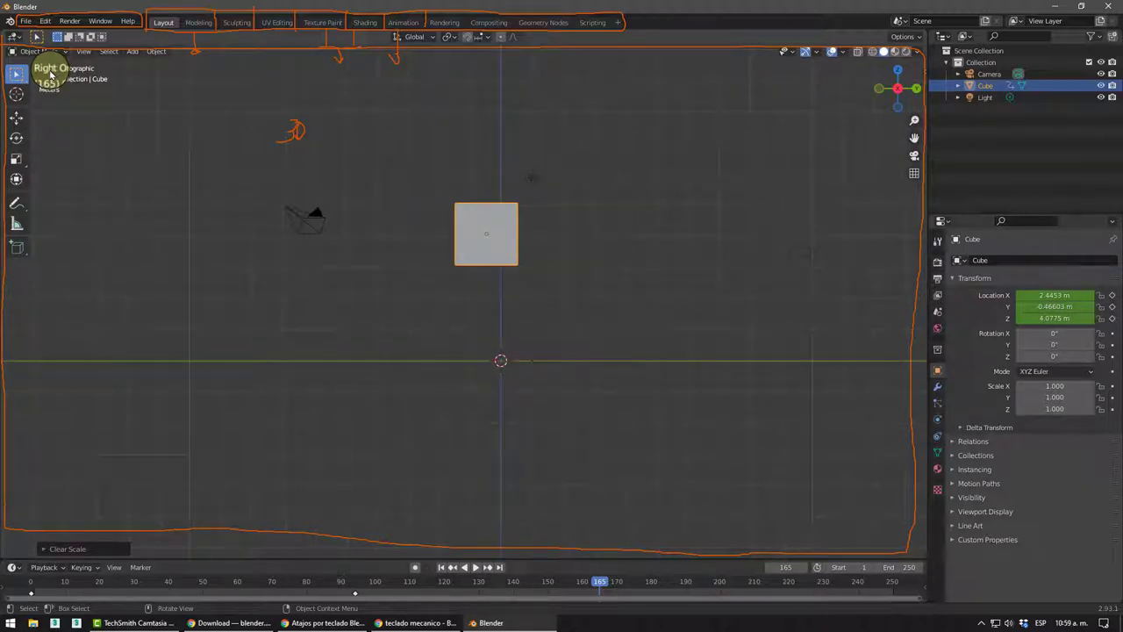
key("ctrl+KP_3")
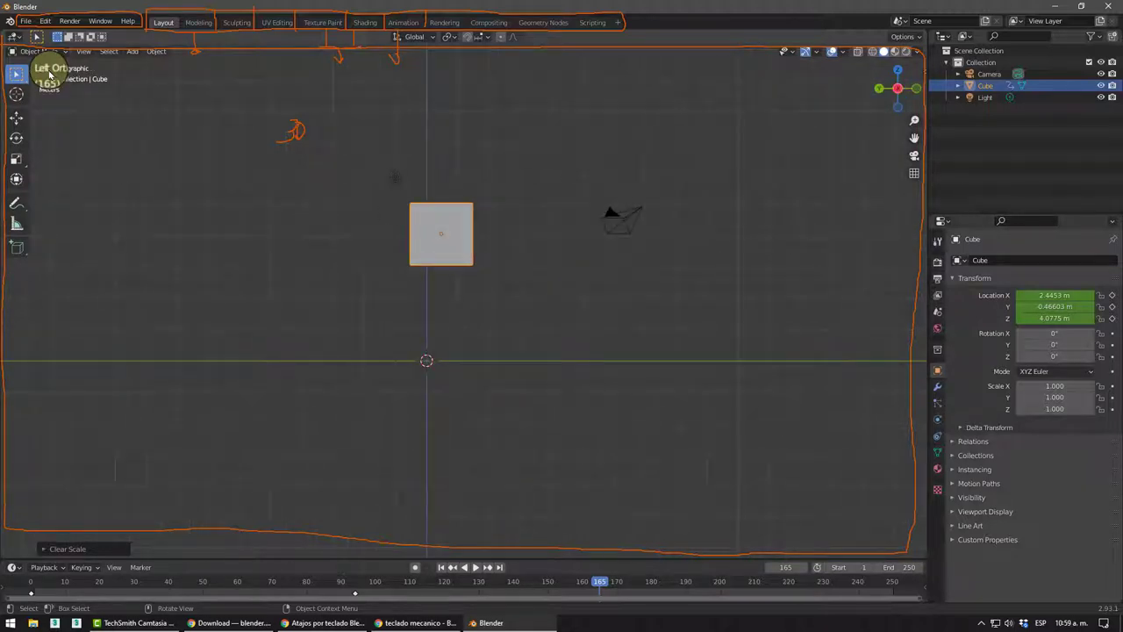
key("KP_7")
key("ctrl+KP_7")
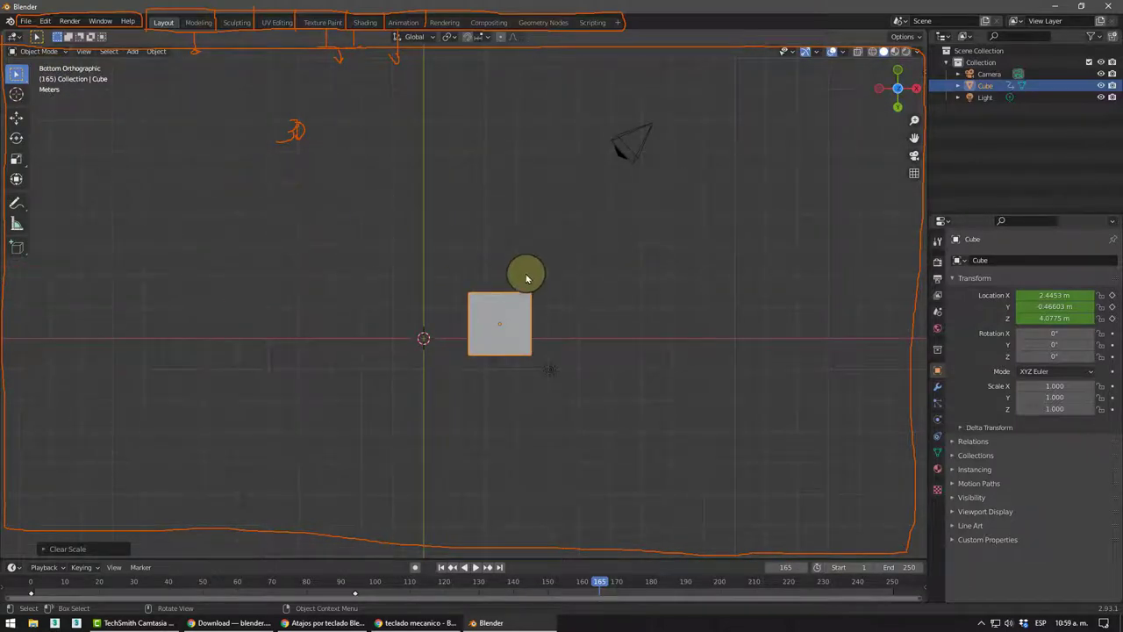
middle_click_drag(527, 271, 418, 256)
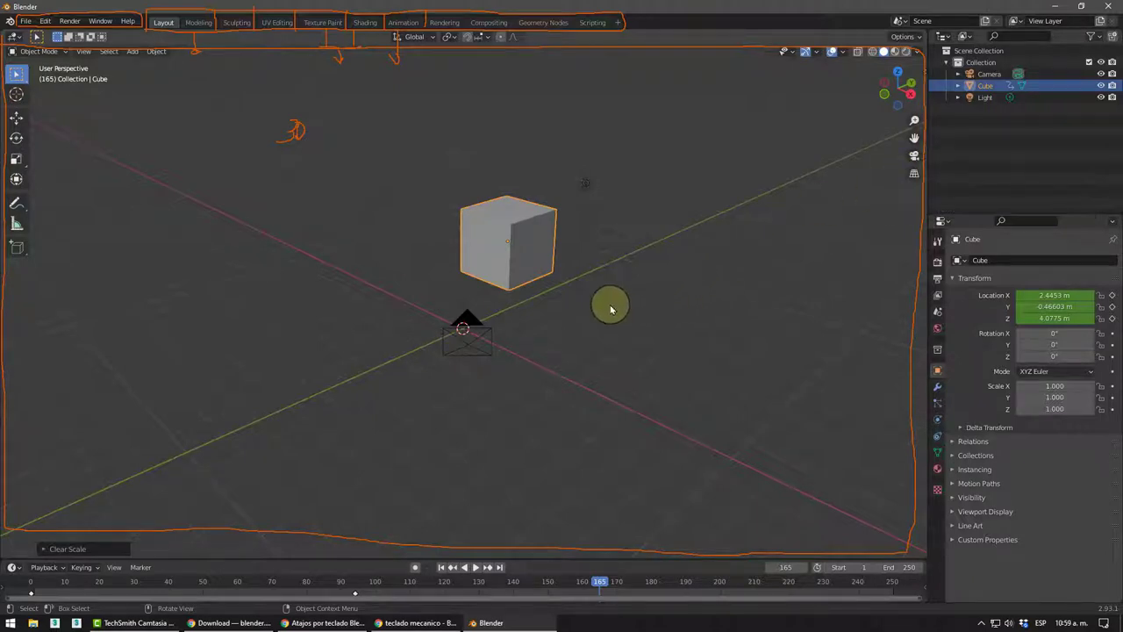
key("KP_5")
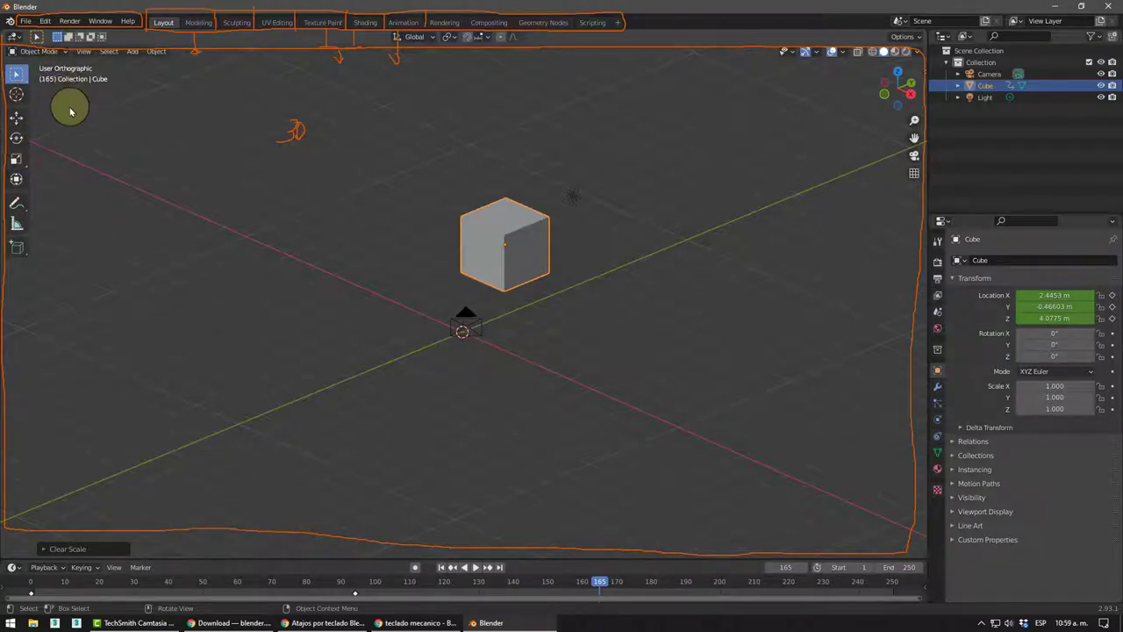
middle_click_drag(377, 383, 495, 341)
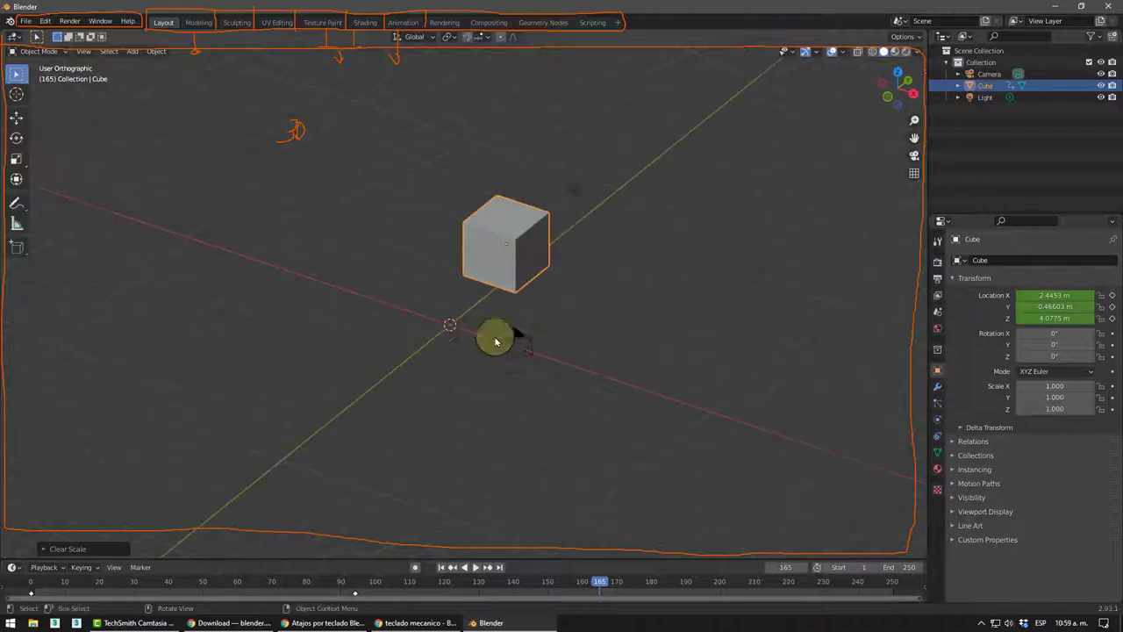
left_click(915, 173)
middle_click_drag(631, 290, 539, 281)
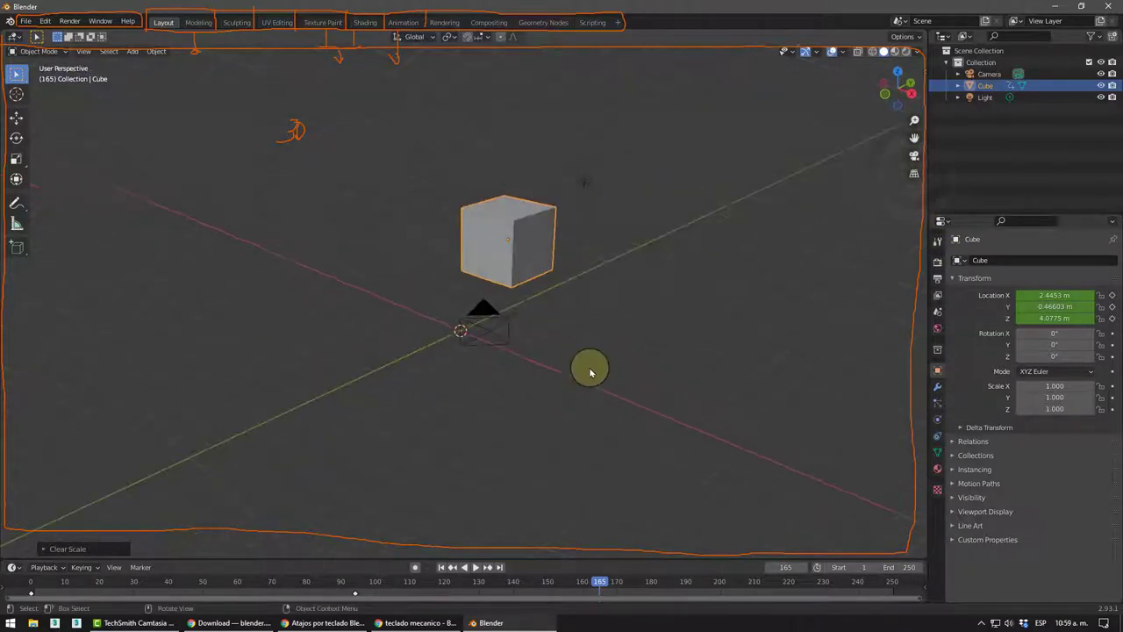
key("KP_4")
key("KP_6")
key("KP_4")
key("KP_6")
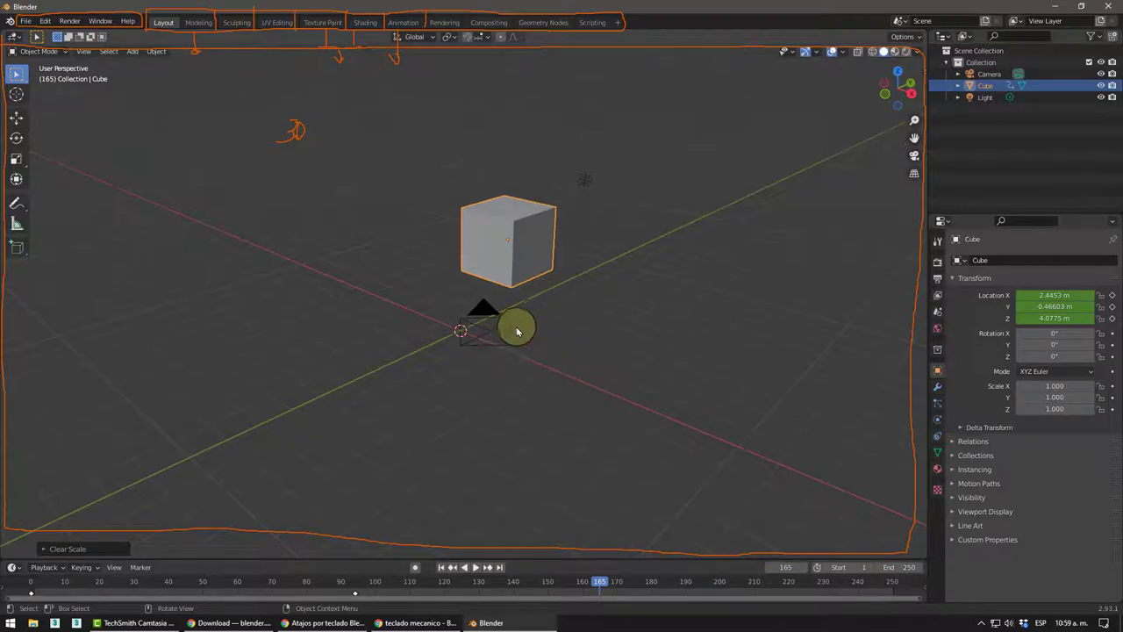
middle_click_drag(518, 332, 539, 339)
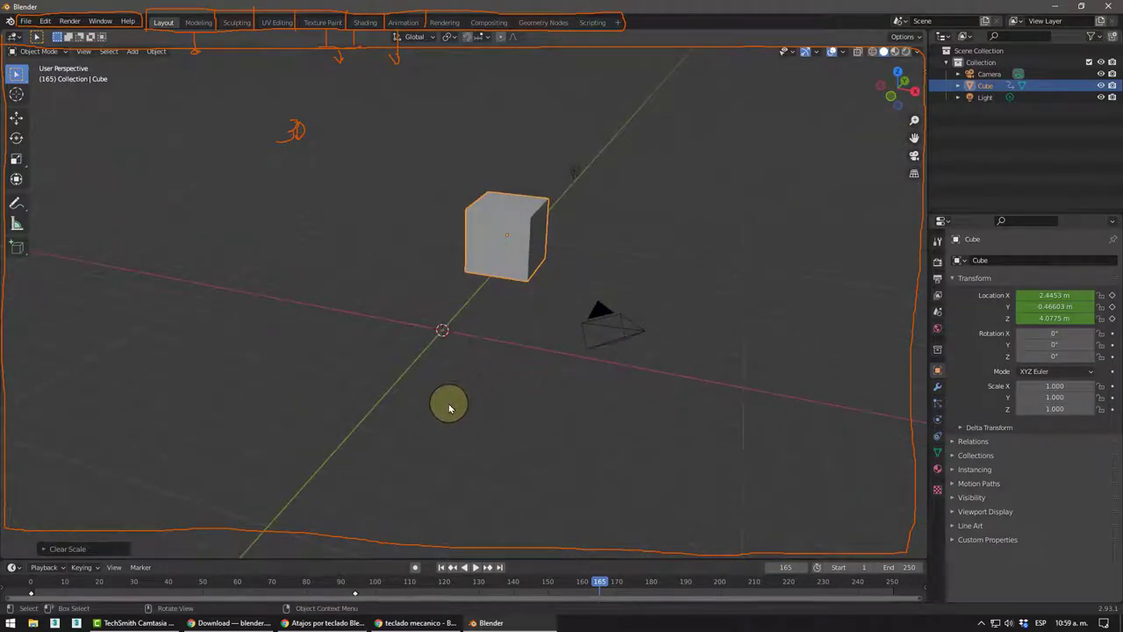
middle_click_drag(381, 389, 424, 370)
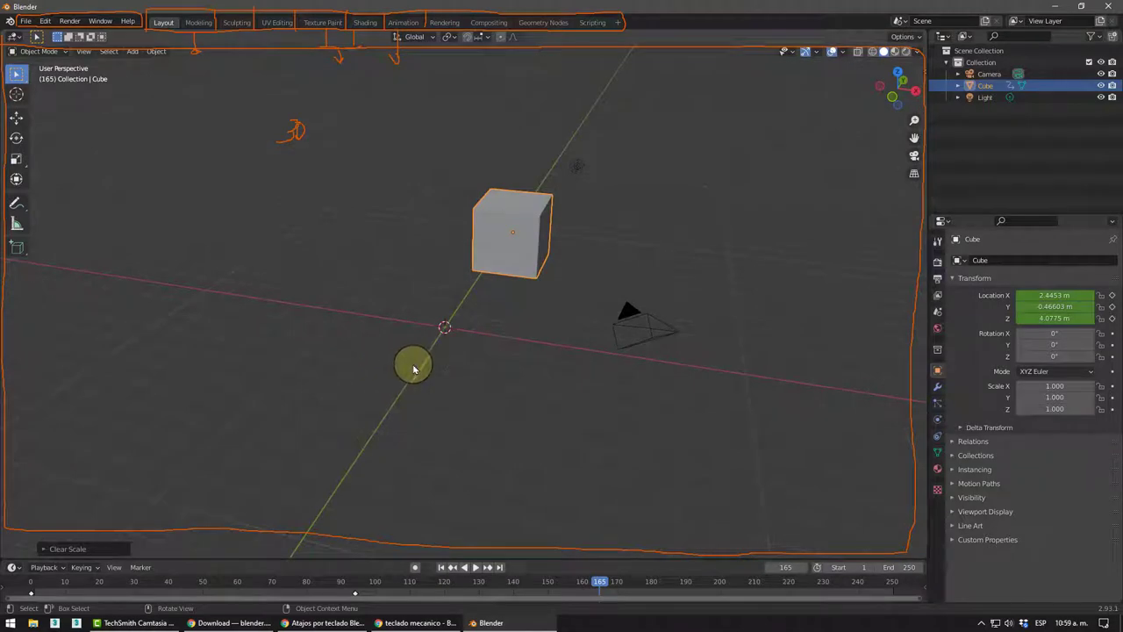
middle_click_drag(363, 328, 349, 338)
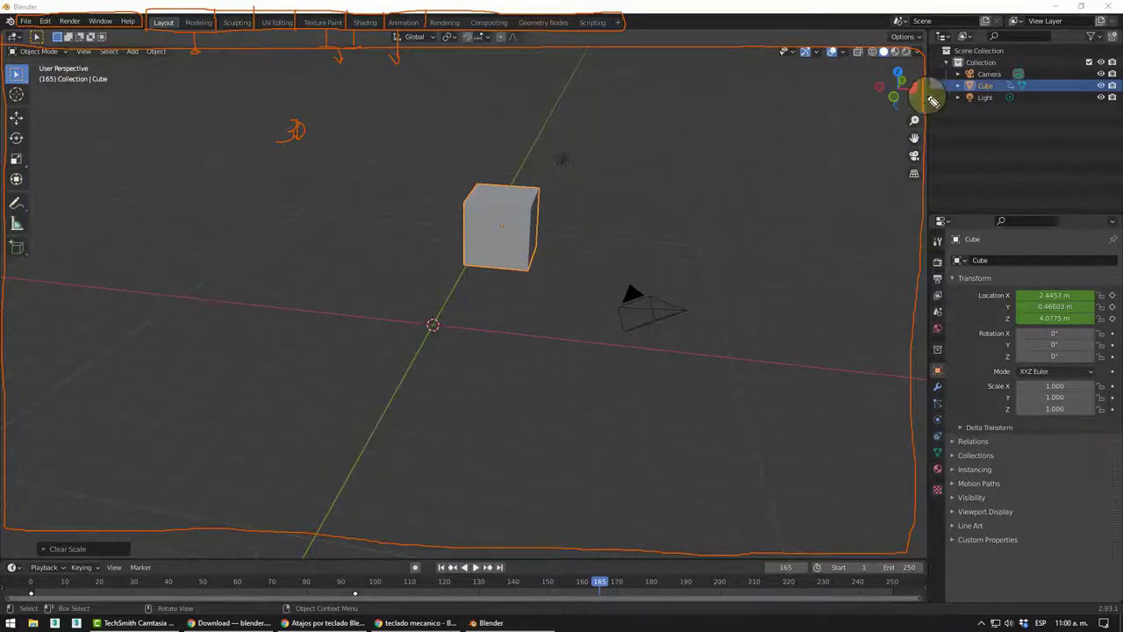
mouse_move(933, 38)
left_mouse_down()
mouse_move(1010, 215)
mouse_move(1116, 214)
left_mouse_up()
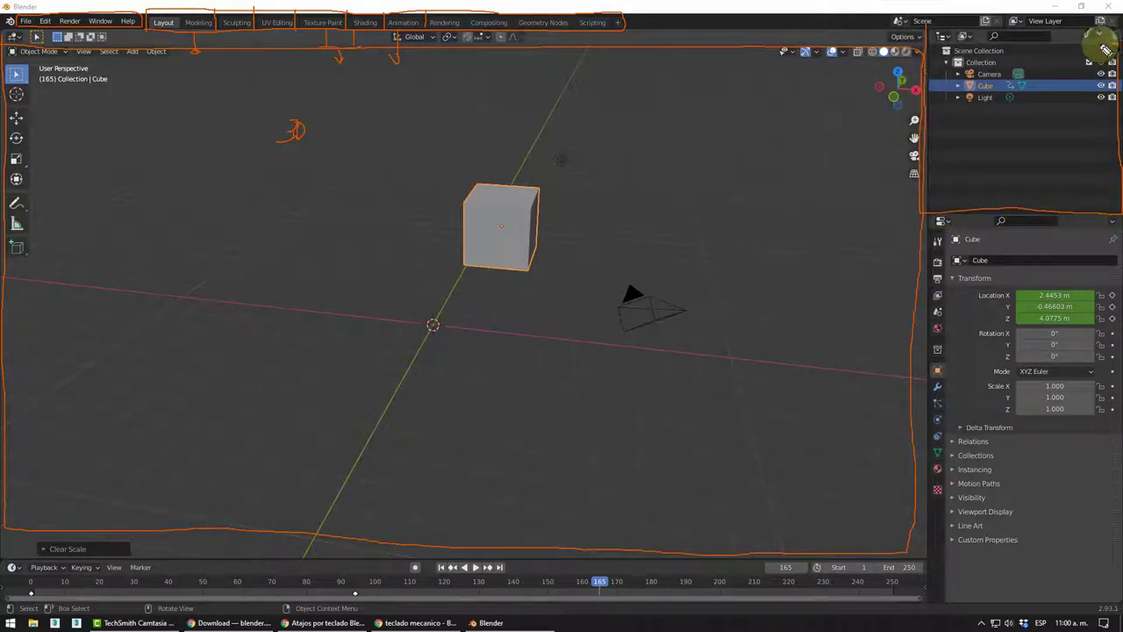
left_click_drag(1106, 50, 937, 41)
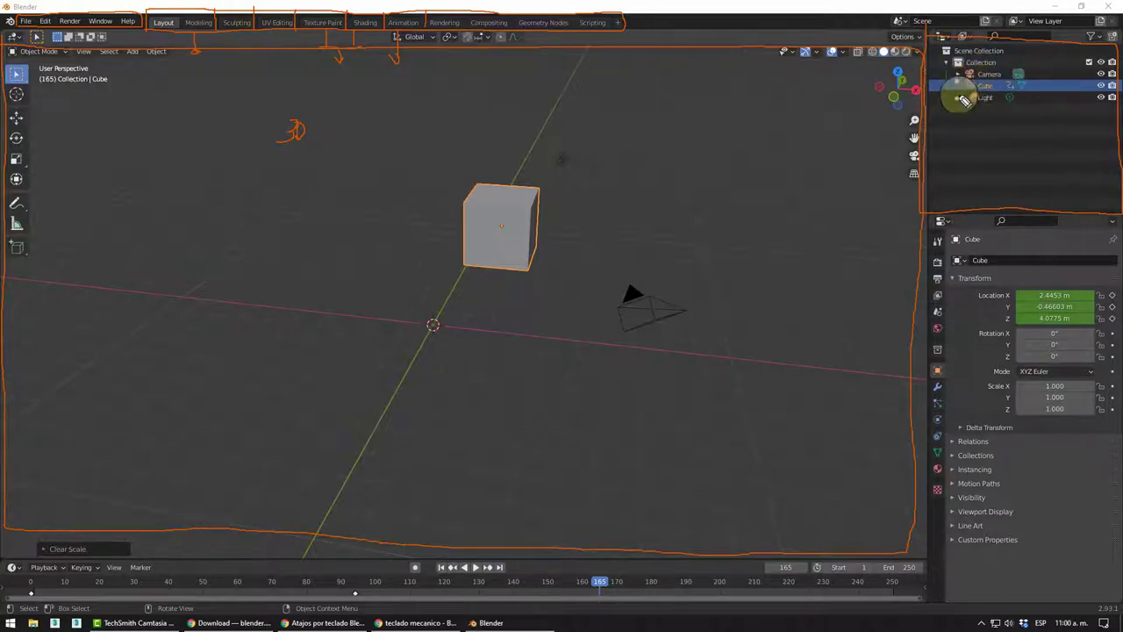
left_click(505, 213)
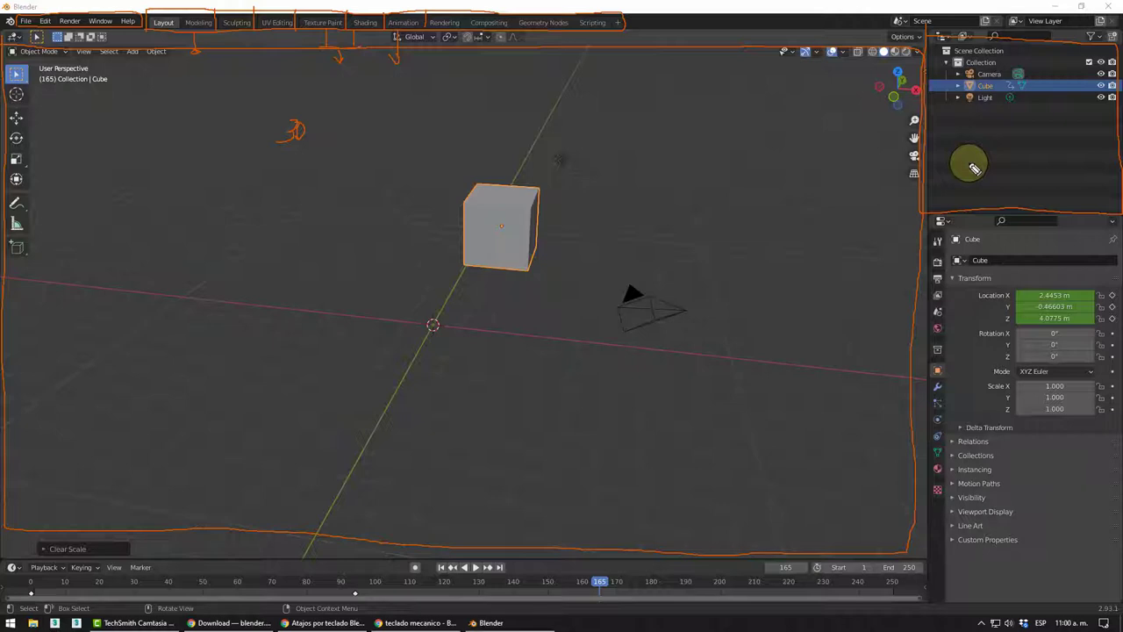
mouse_move(928, 227)
left_mouse_down()
mouse_move(909, 557)
mouse_move(932, 585)
mouse_move(1116, 587)
mouse_move(1117, 427)
left_mouse_up()
left_click_drag(1116, 343, 1118, 249)
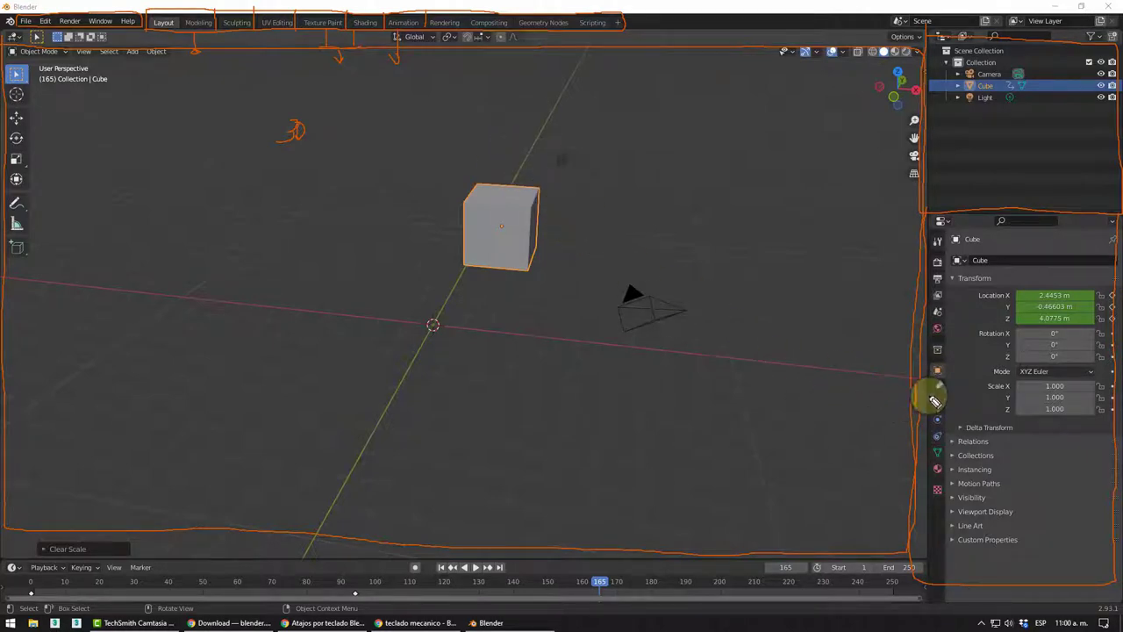
mouse_move(940, 389)
left_mouse_down()
mouse_move(898, 381)
mouse_move(896, 394)
left_mouse_up()
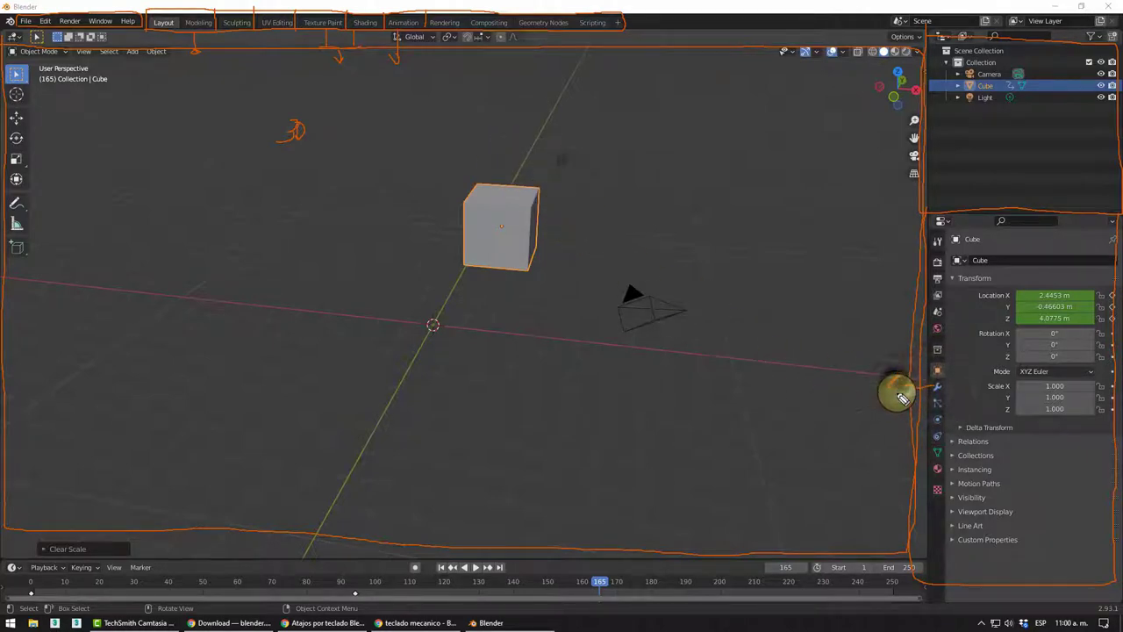
mouse_move(931, 468)
left_mouse_down()
mouse_move(873, 468)
mouse_move(882, 474)
left_mouse_up()
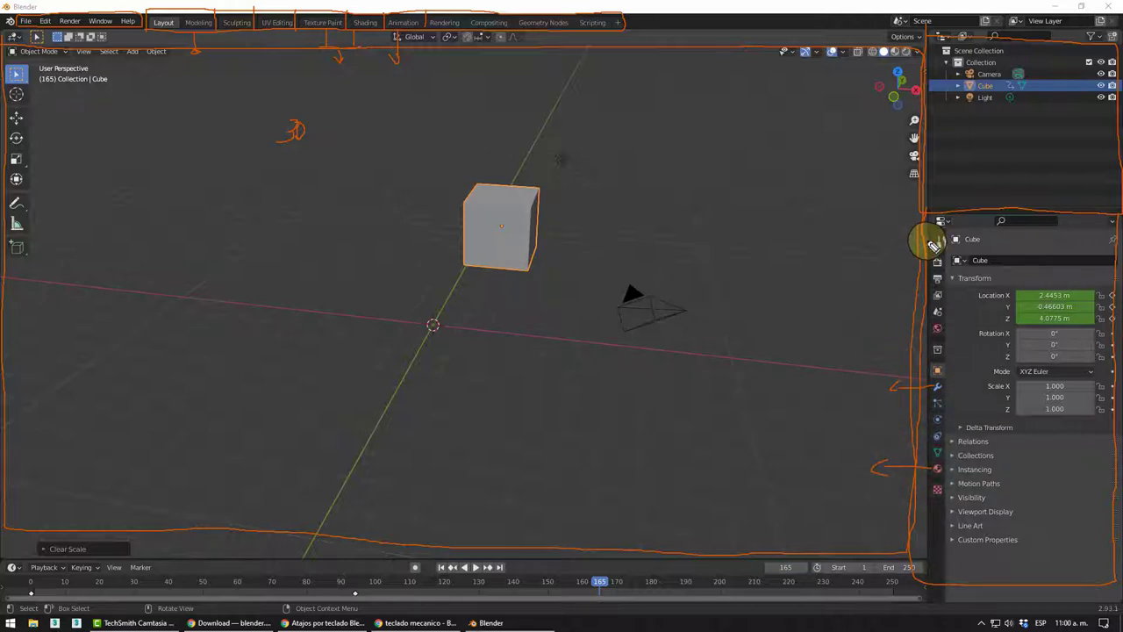
mouse_move(936, 239)
left_mouse_down()
mouse_move(875, 237)
mouse_move(884, 245)
left_mouse_up()
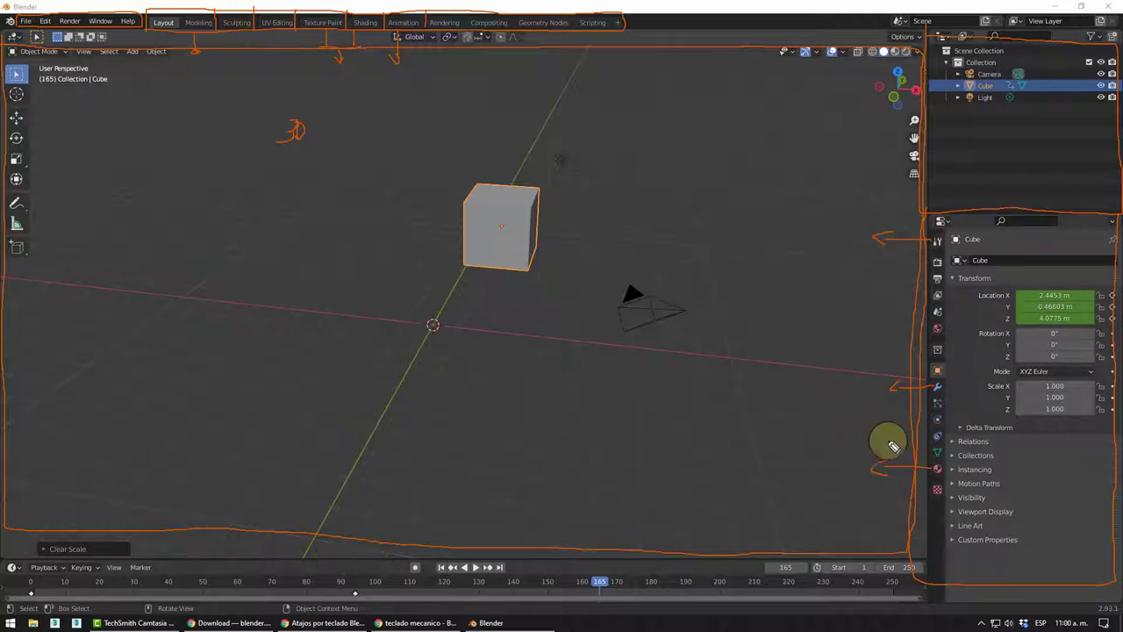
mouse_move(913, 437)
left_mouse_down()
mouse_move(863, 436)
mouse_move(871, 444)
left_mouse_up()
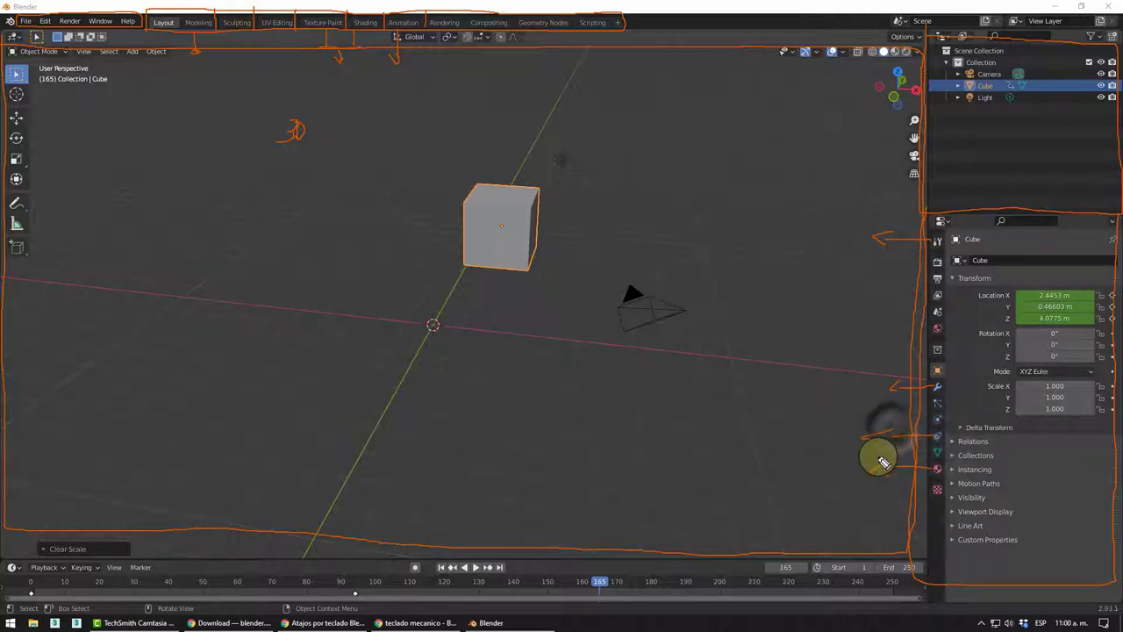
mouse_move(921, 390)
left_mouse_down()
mouse_move(888, 390)
mouse_move(897, 397)
left_mouse_up()
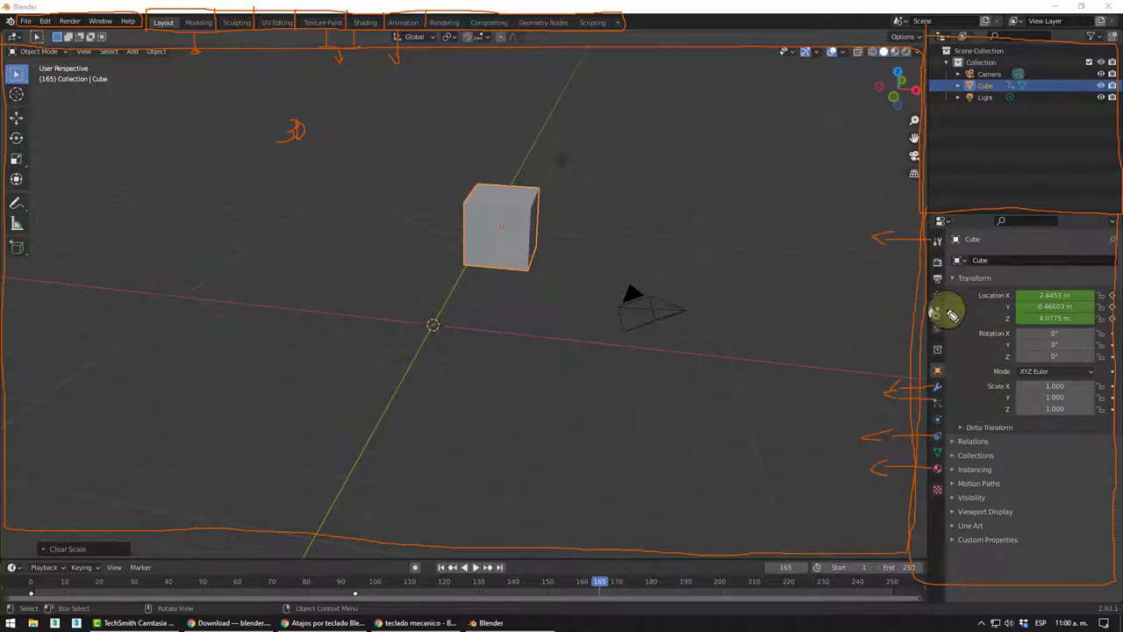
left_click_drag(920, 273, 883, 273)
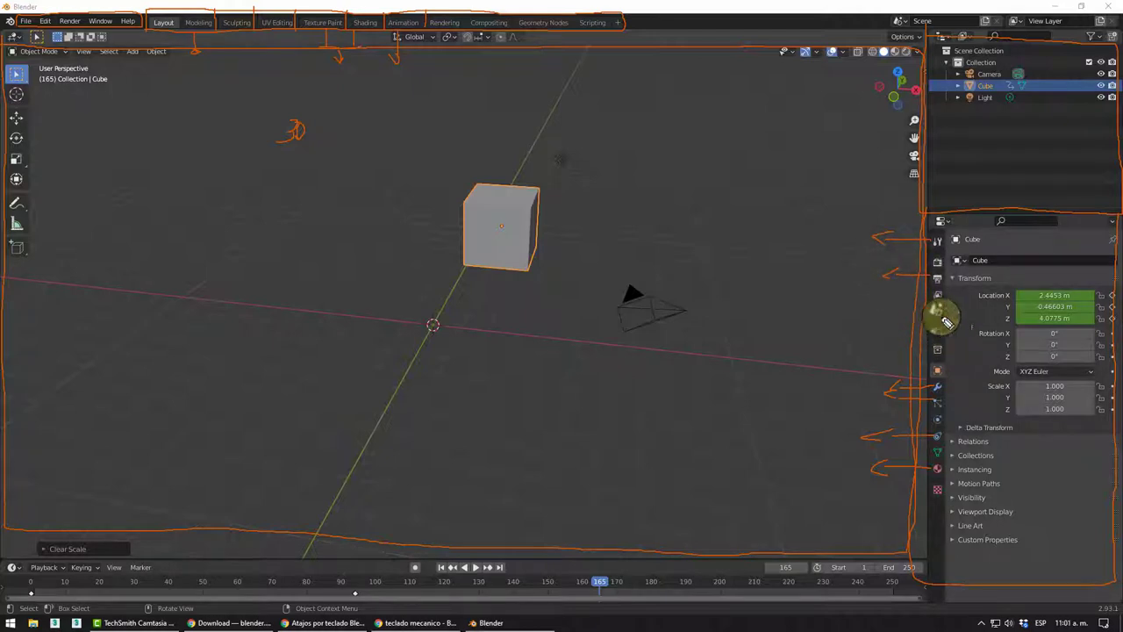
left_click_drag(930, 309, 895, 309)
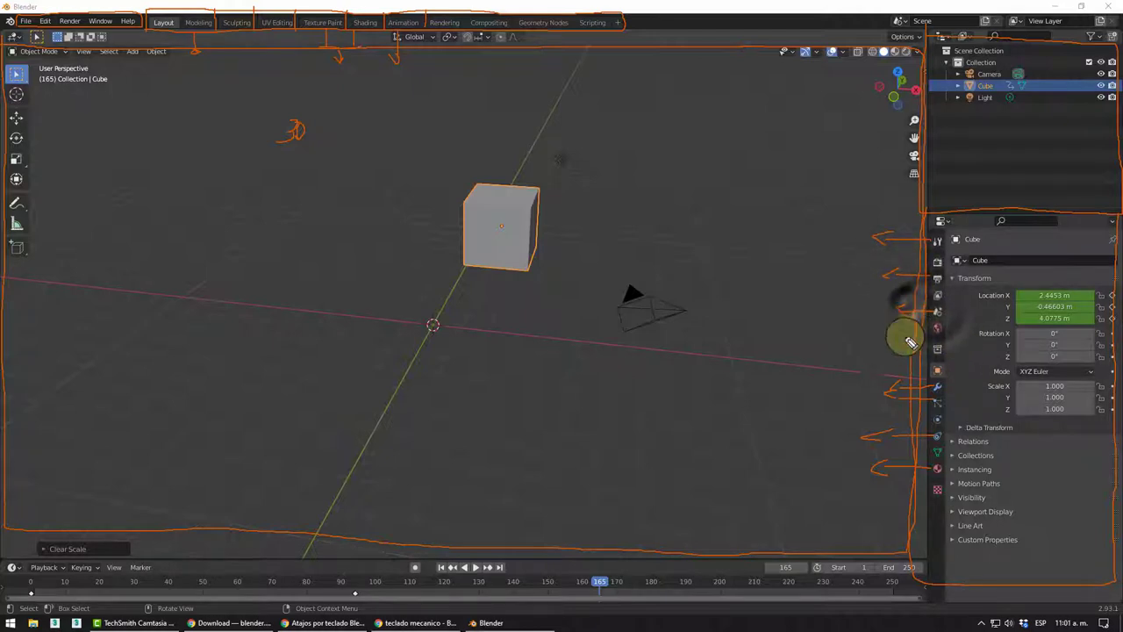
left_click_drag(920, 367, 879, 367)
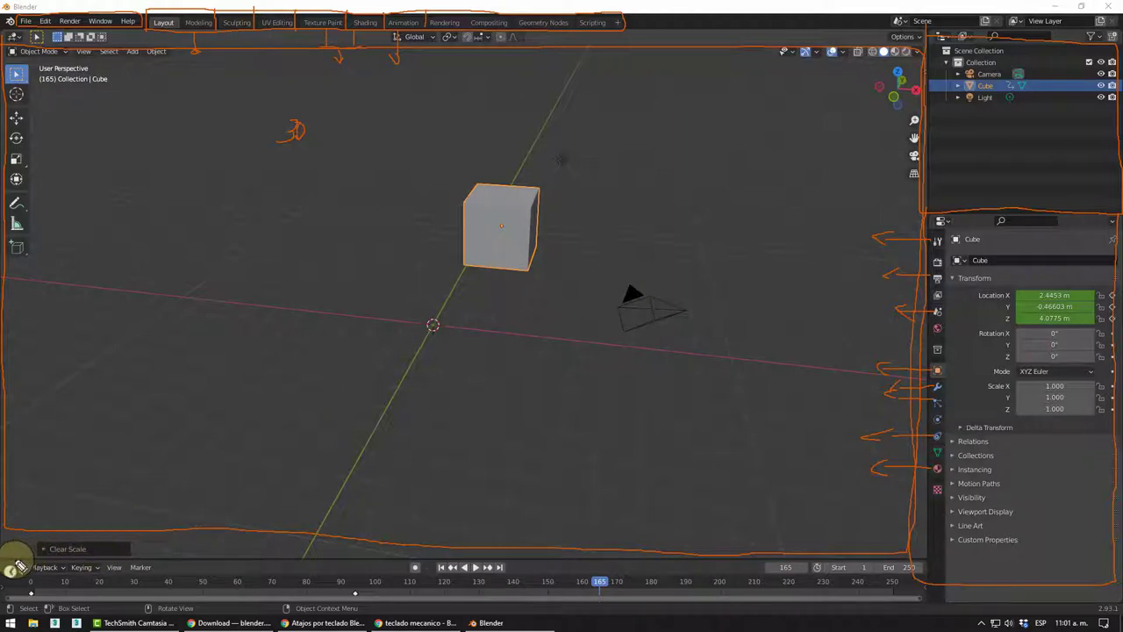
left_click_drag(19, 566, 224, 567)
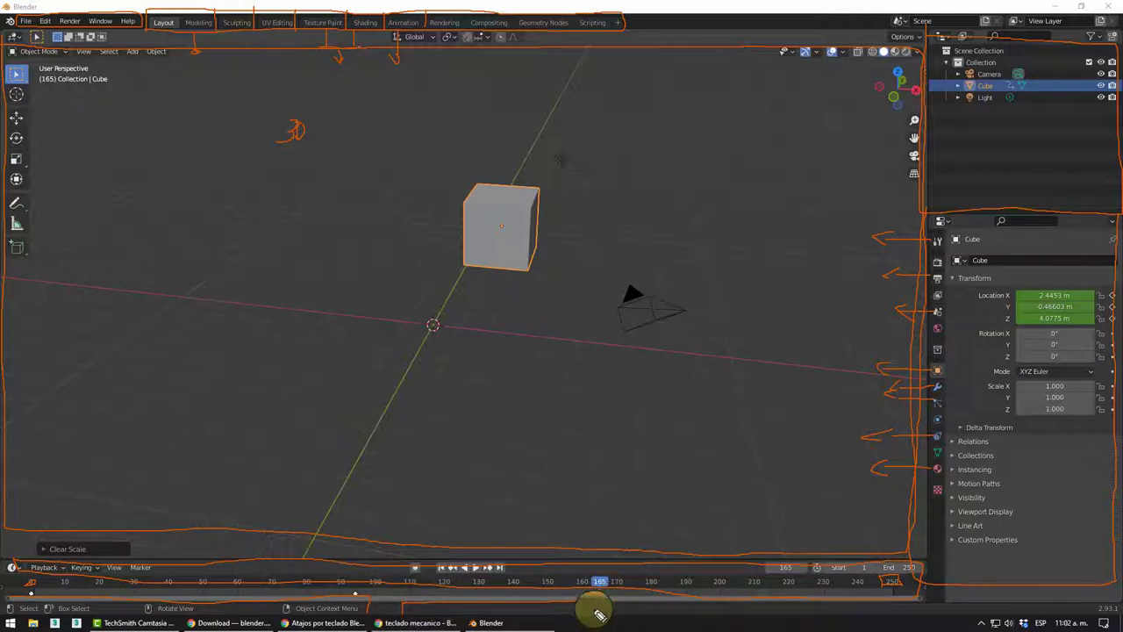
left_click_drag(631, 609, 609, 609)
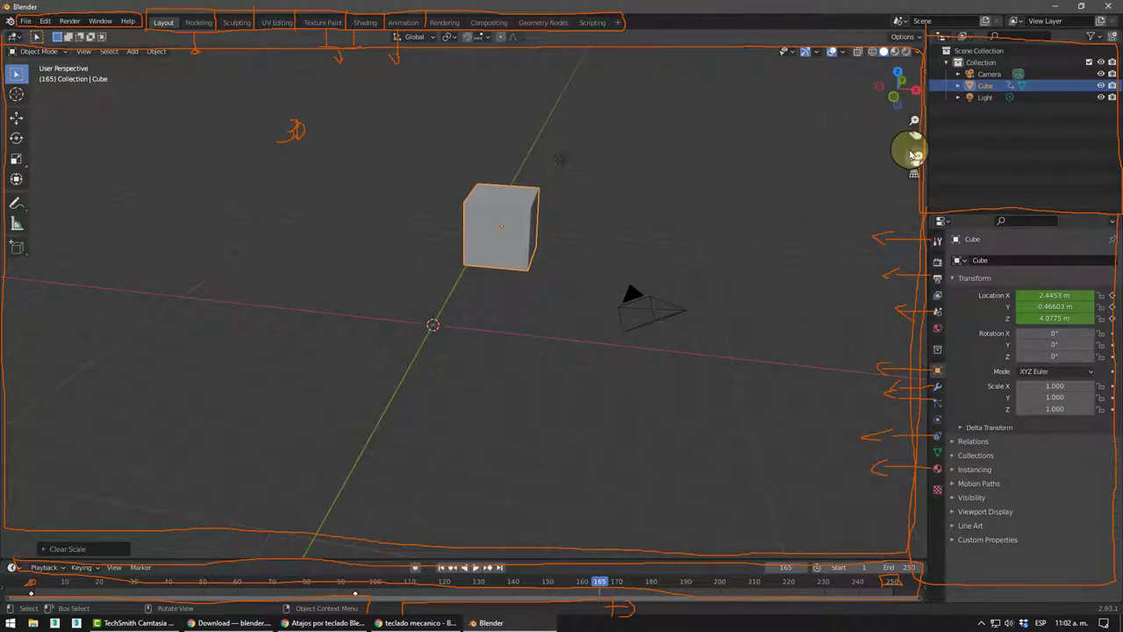
Step: Set the cube's Location X, Y and Z to 0 m in the N sidebar
key("n")
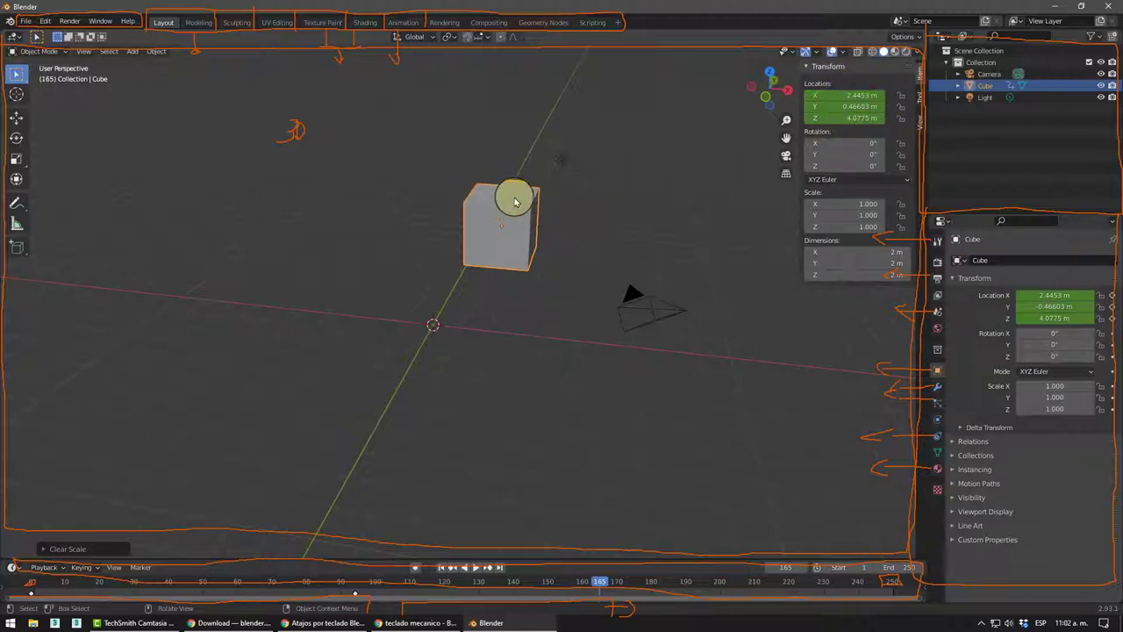
left_click(851, 95)
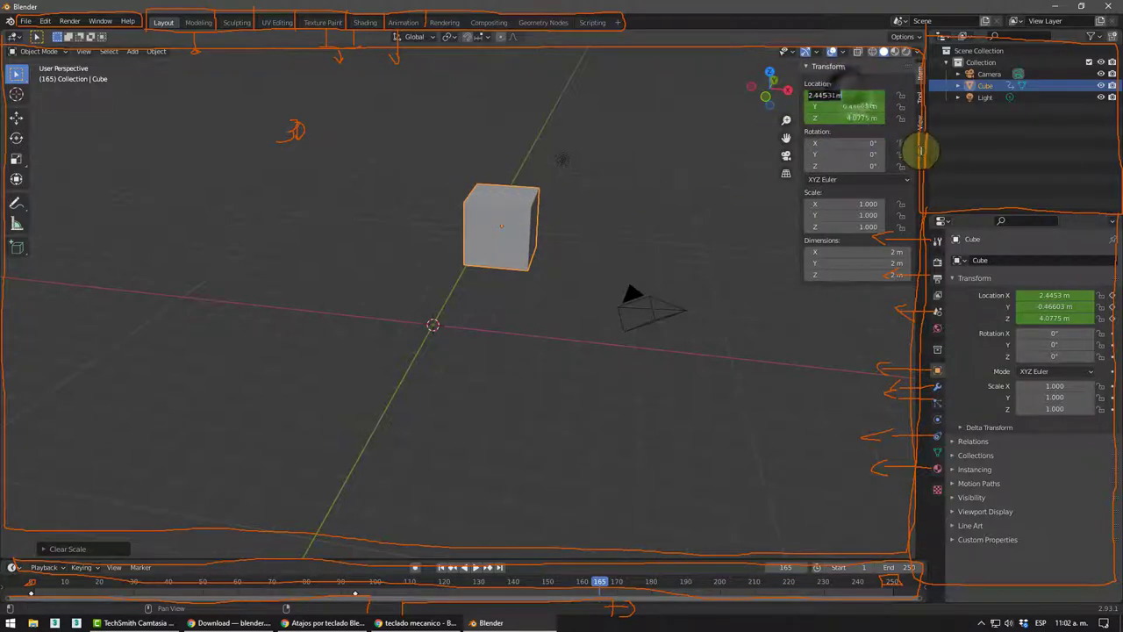
type("0")
key("Return")
key("BackSpace")
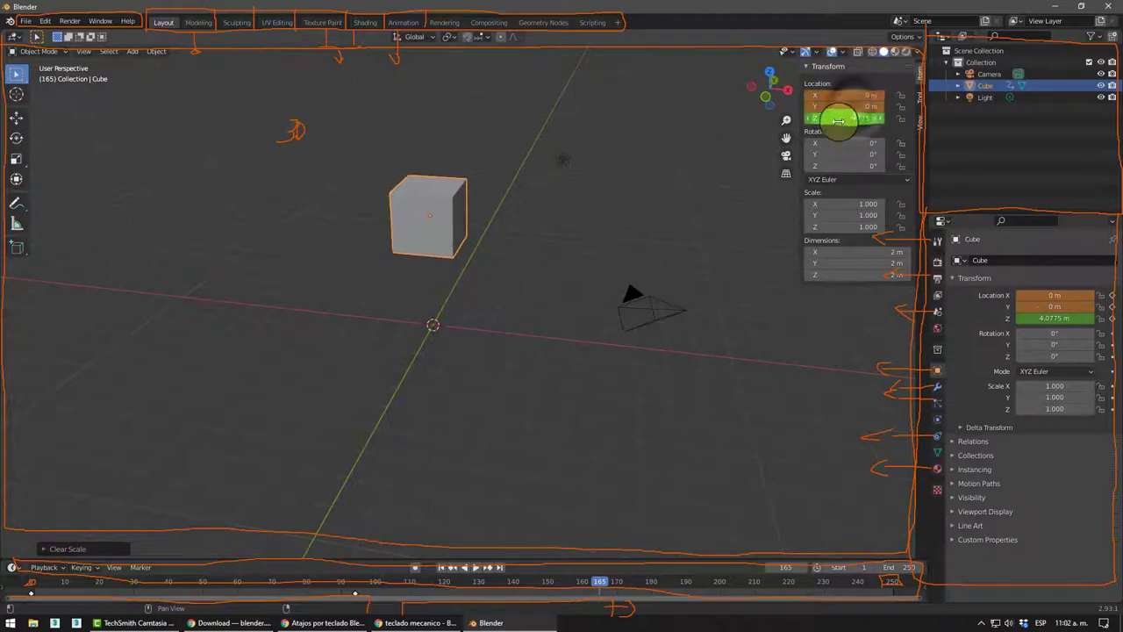
key("BackSpace")
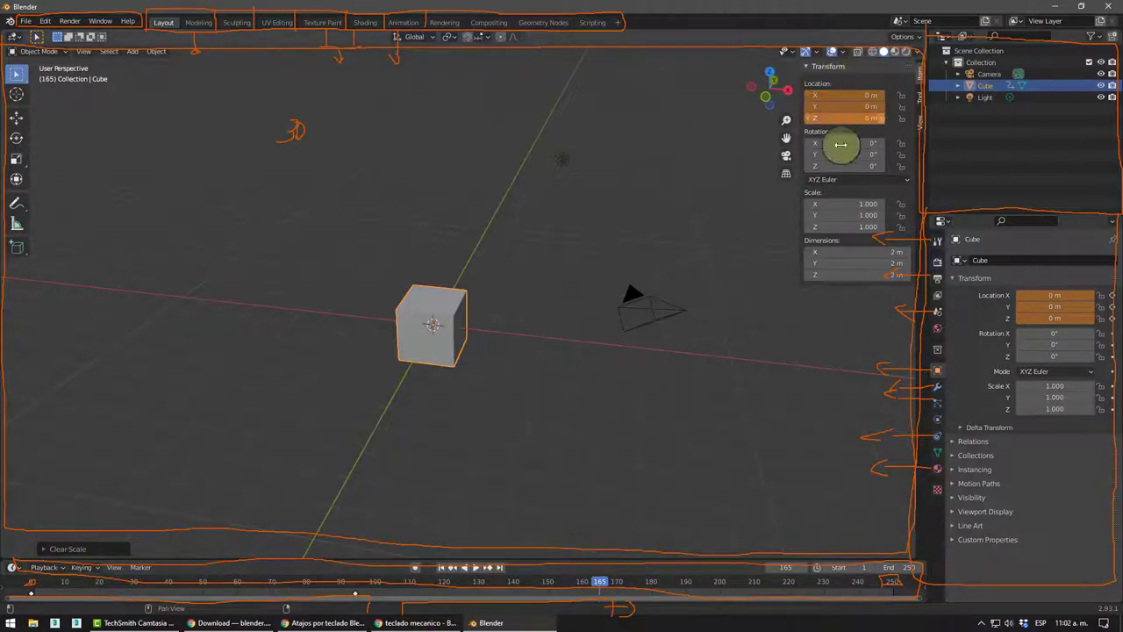
Step: Click back and forth through the sidebar's Tool, View and Item tabs
left_click(920, 101)
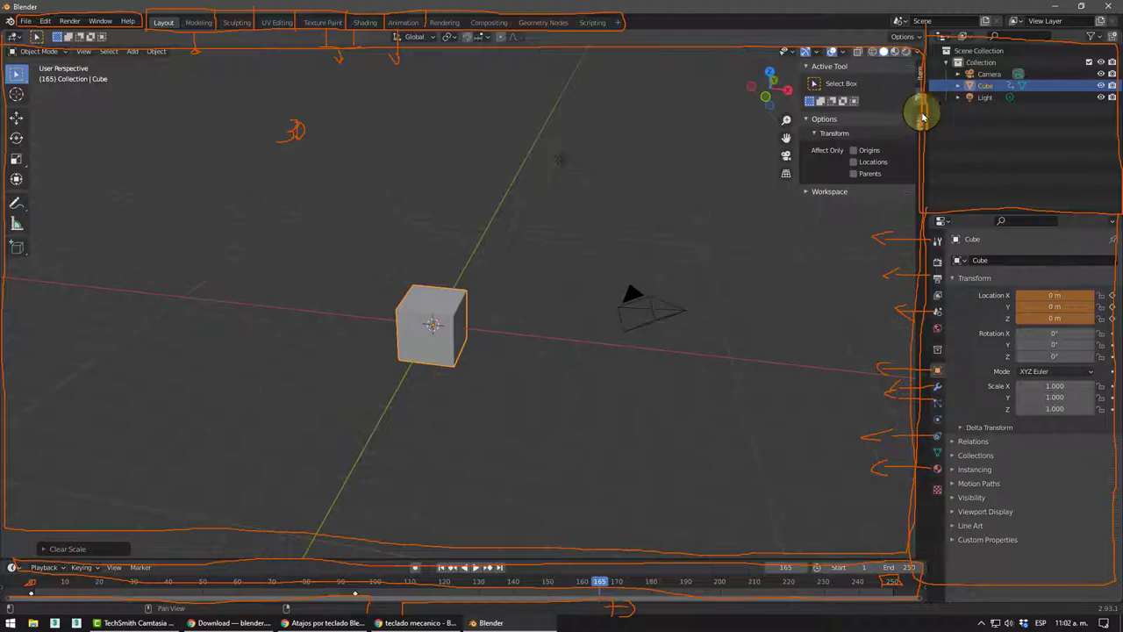
left_click(921, 120)
left_click(921, 102)
left_click(919, 79)
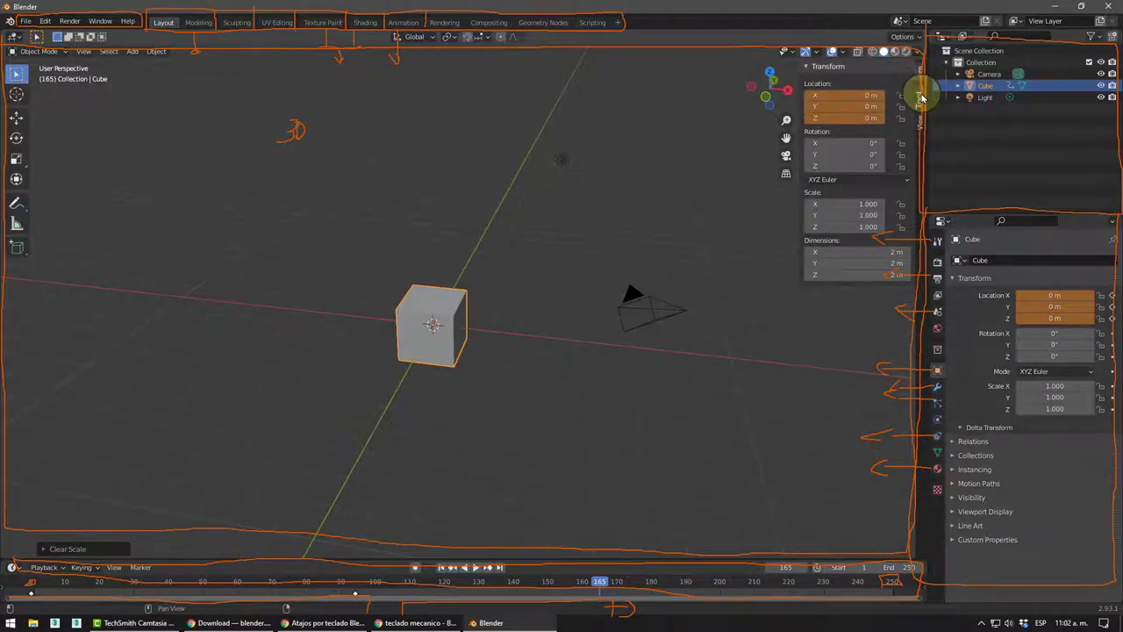
left_click(921, 98)
left_click(922, 114)
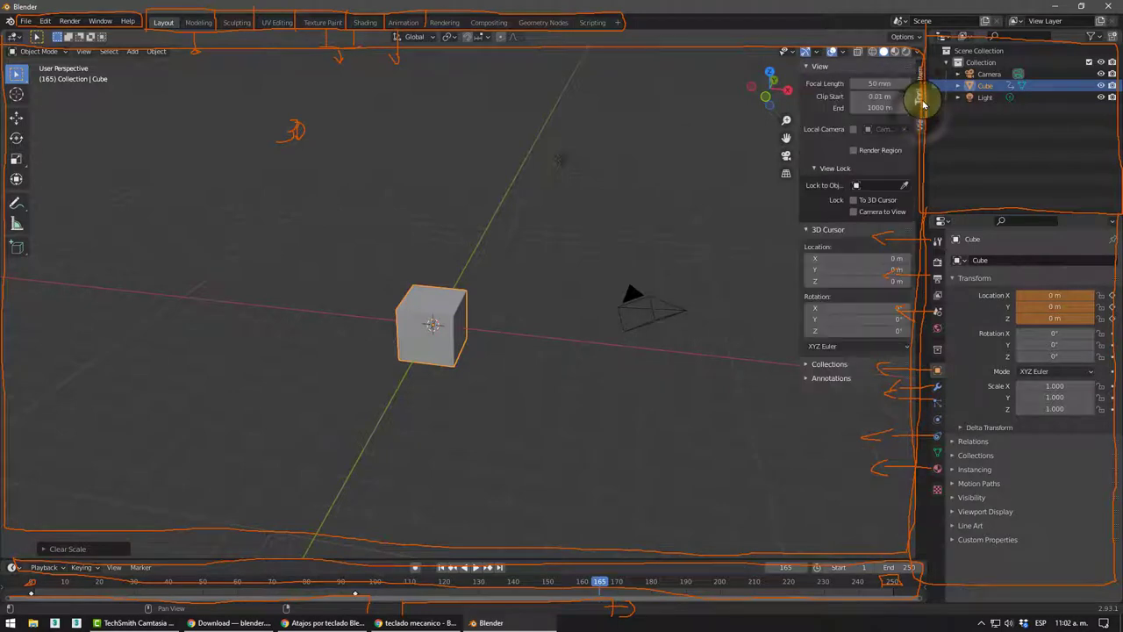
left_click(922, 100)
left_click(920, 81)
left_click(921, 101)
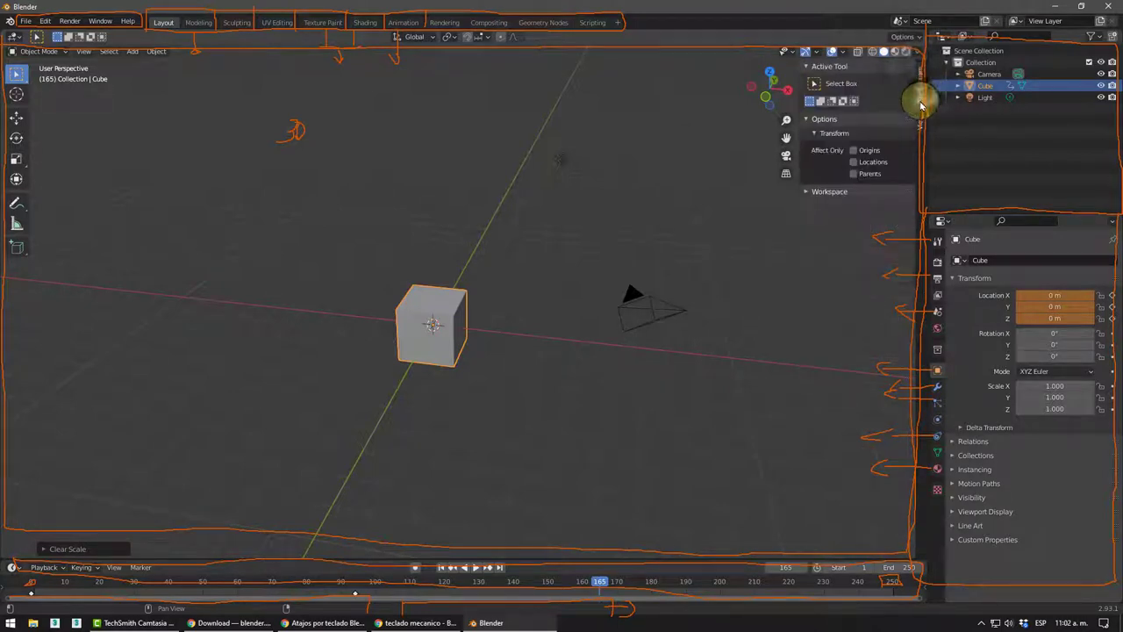
left_click(921, 119)
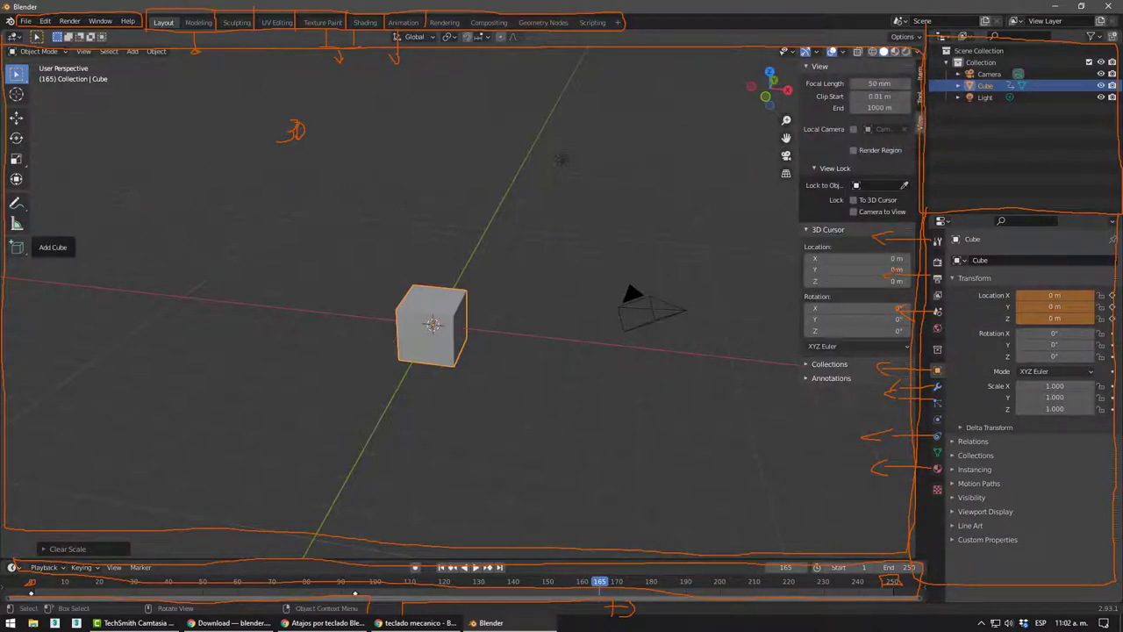
Step: Clear the on-screen annotations and orbit the view around the cube from several angles
key("Escape")
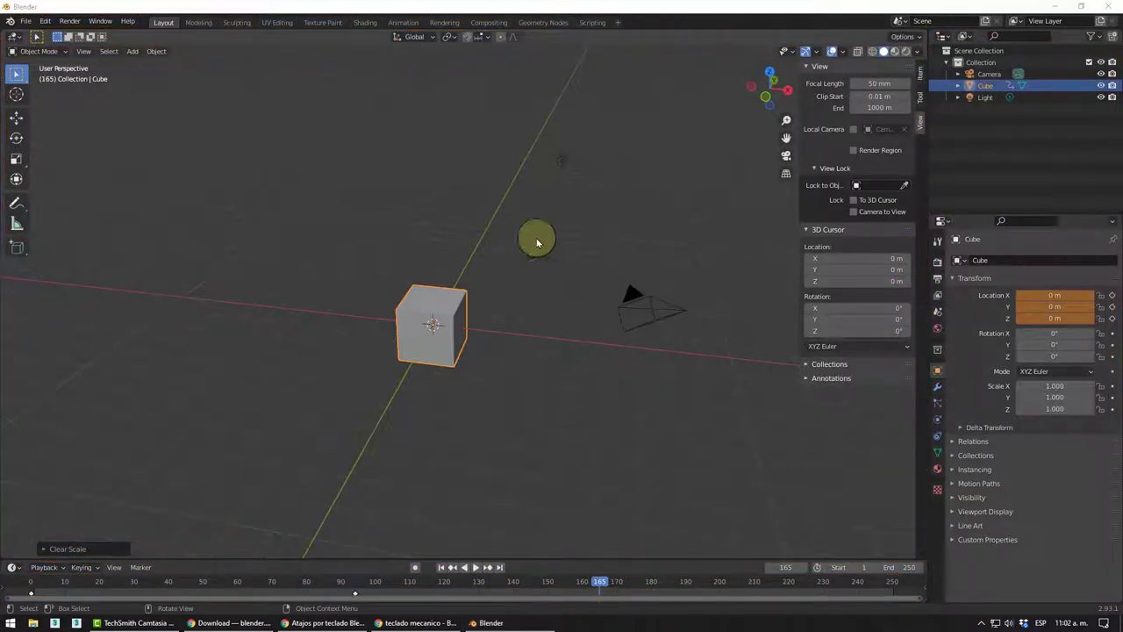
mouse_move(401, 243)
middle_mouse_down()
mouse_move(471, 251)
mouse_move(567, 298)
mouse_move(499, 306)
middle_mouse_up()
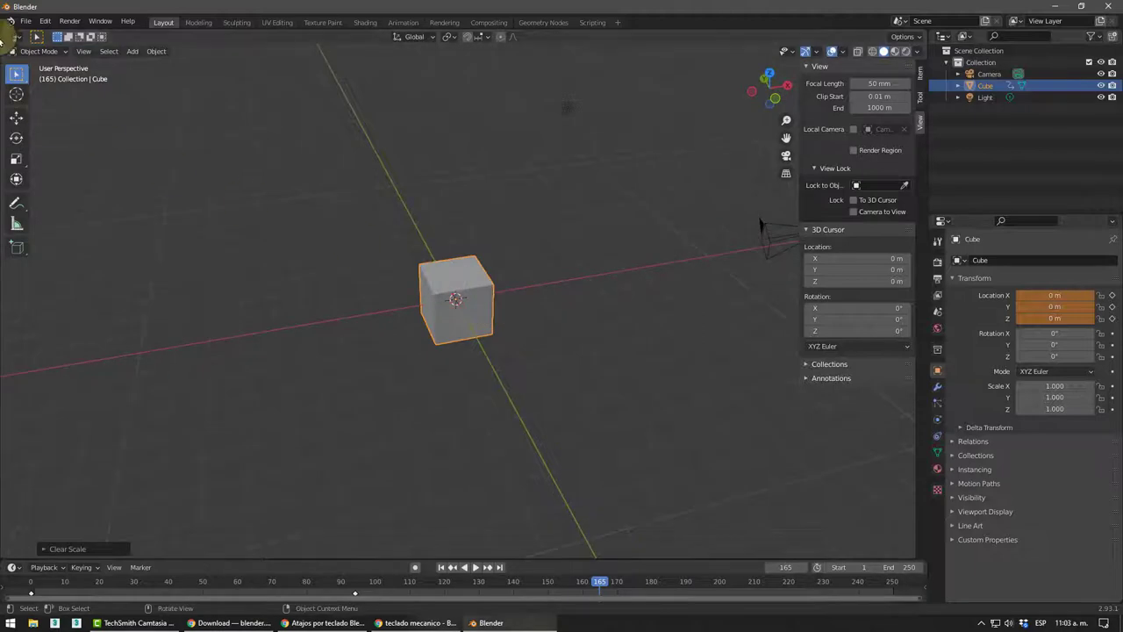
middle_click_drag(275, 181, 427, 263)
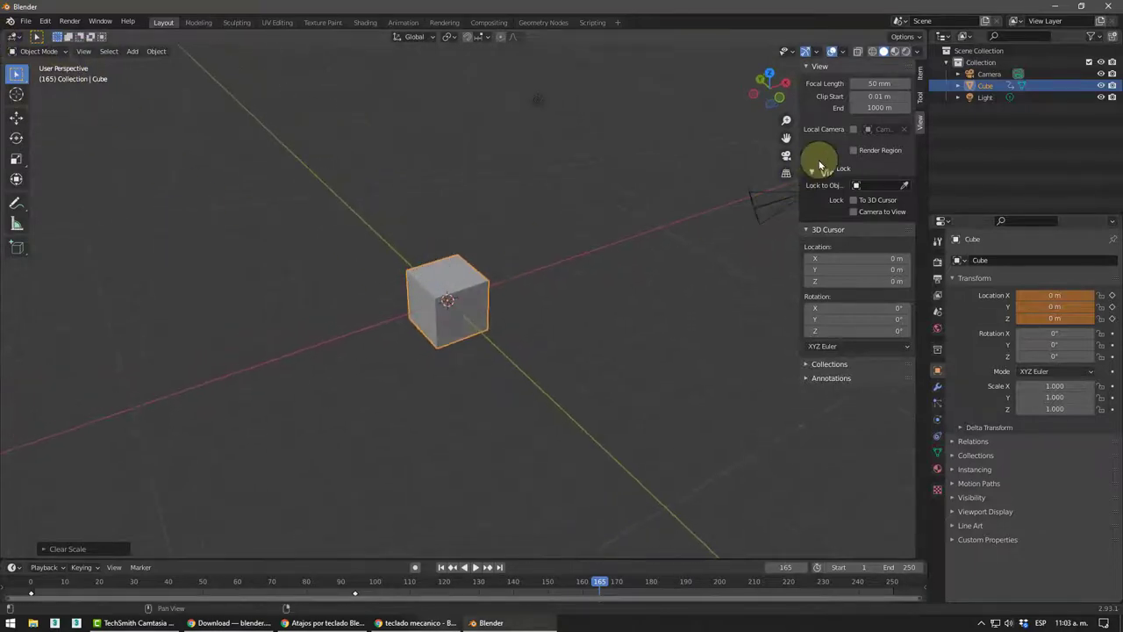
mouse_move(535, 216)
middle_mouse_down()
mouse_move(561, 183)
mouse_move(522, 232)
mouse_move(494, 228)
mouse_move(519, 233)
mouse_move(503, 253)
mouse_move(523, 237)
mouse_move(493, 230)
mouse_move(328, 120)
middle_mouse_up()
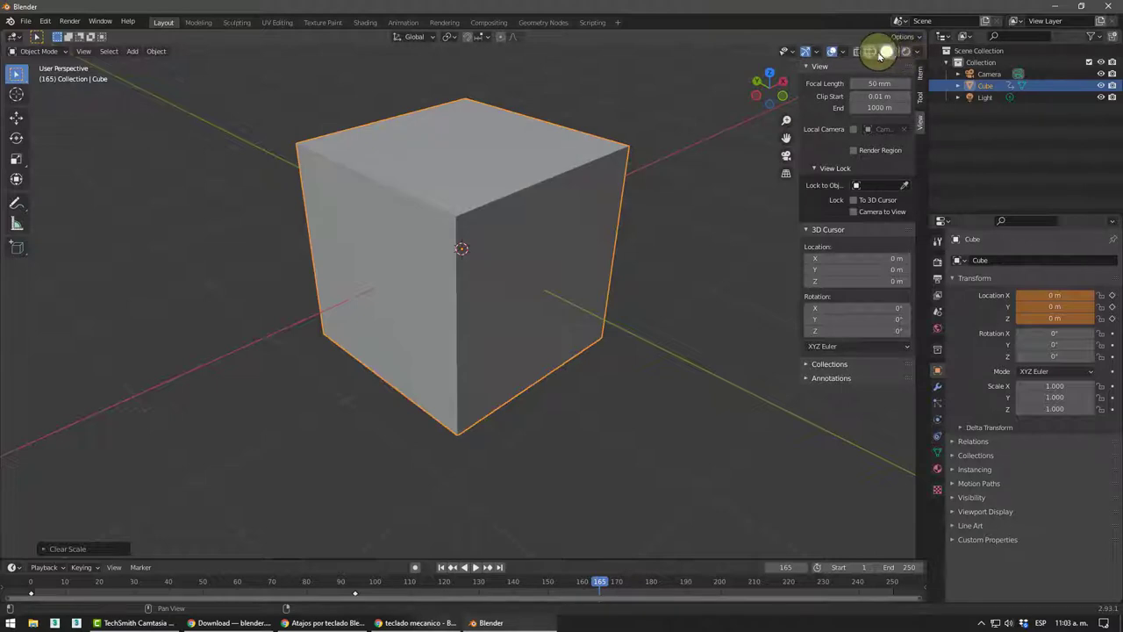
Step: Compare Wireframe, Solid and Material Preview shading from the header buttons, orbiting the cube in each
left_click(872, 52)
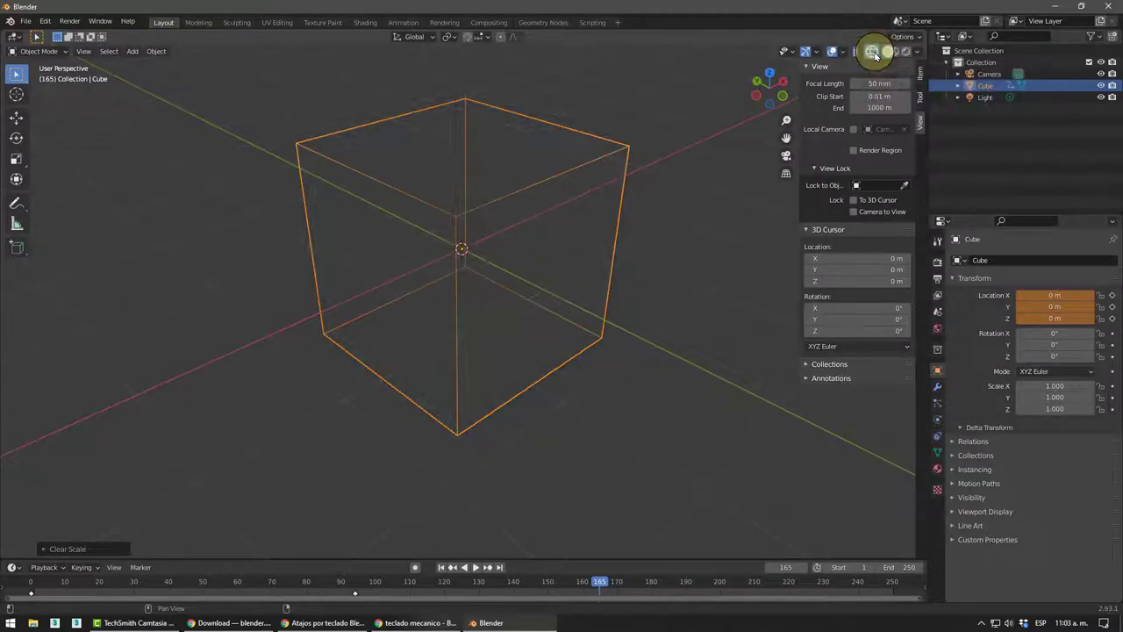
mouse_move(586, 219)
middle_mouse_down()
mouse_move(525, 200)
mouse_move(532, 176)
mouse_move(535, 231)
mouse_move(557, 228)
mouse_move(597, 191)
middle_mouse_up()
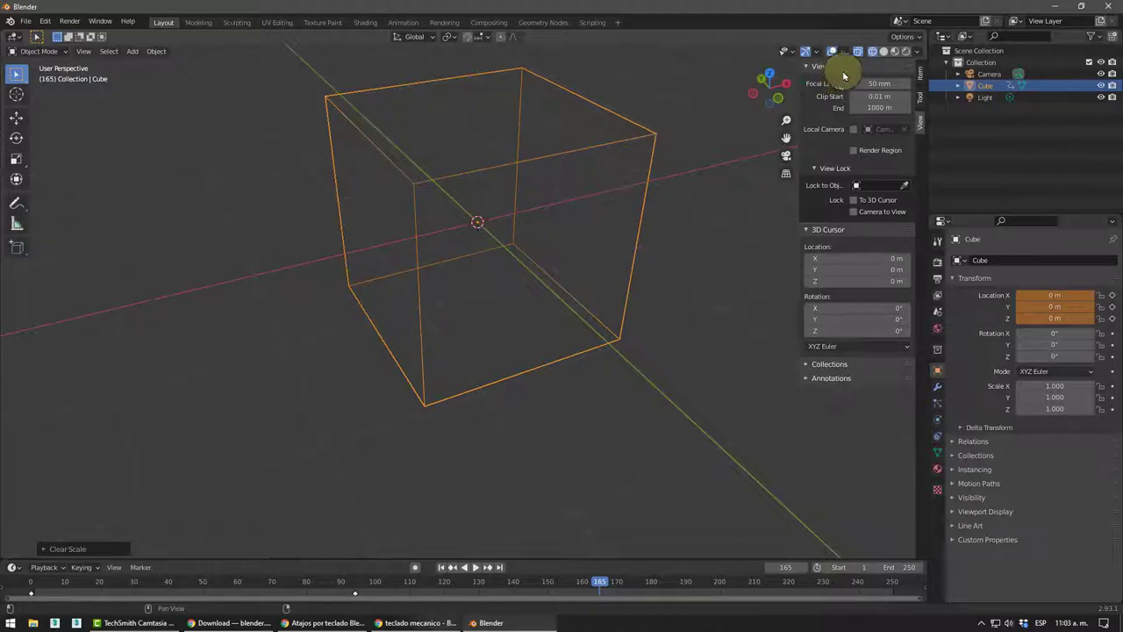
left_click(885, 53)
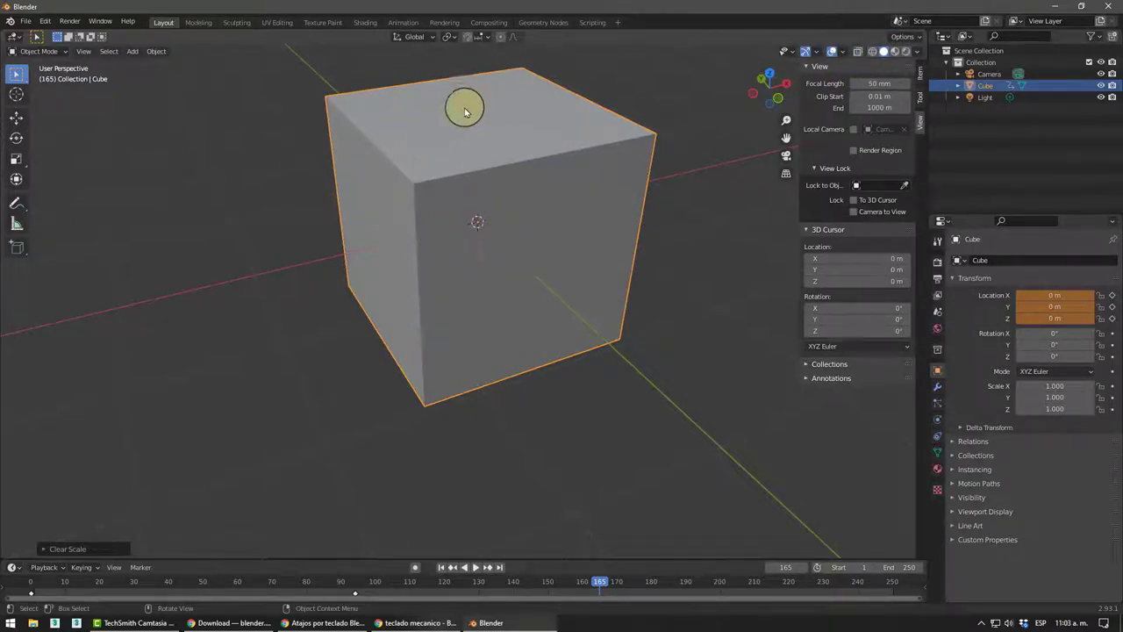
left_click(895, 51)
mouse_move(673, 243)
middle_mouse_down()
mouse_move(609, 238)
mouse_move(658, 237)
mouse_move(680, 266)
mouse_move(602, 266)
mouse_move(591, 240)
middle_mouse_up()
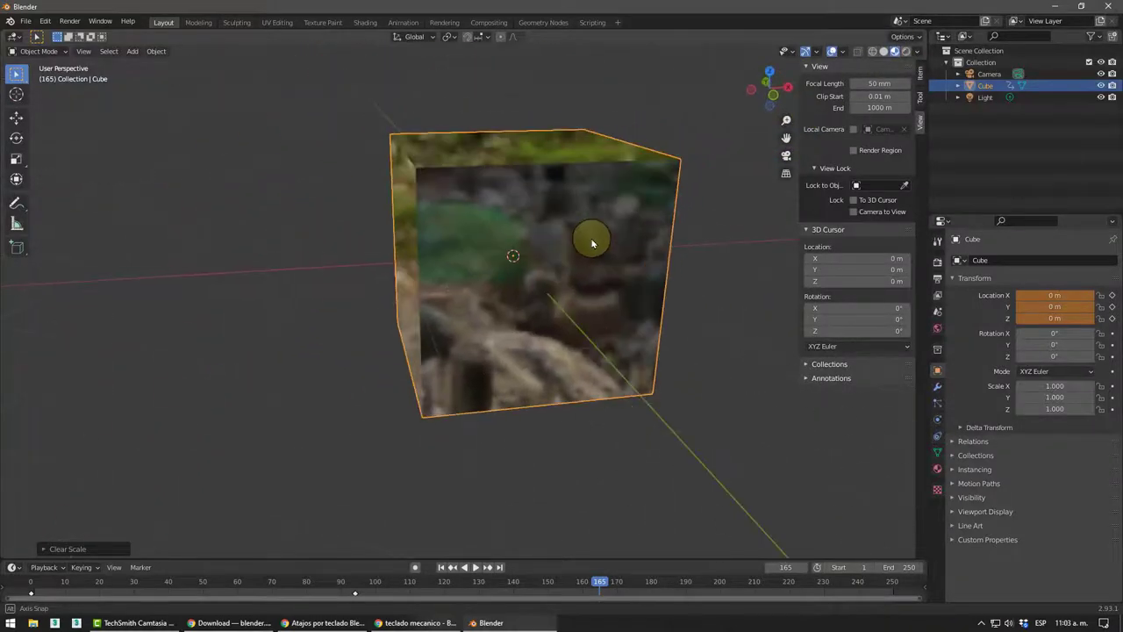
mouse_move(505, 256)
middle_mouse_down()
mouse_move(552, 281)
mouse_move(572, 267)
mouse_move(398, 290)
middle_mouse_up()
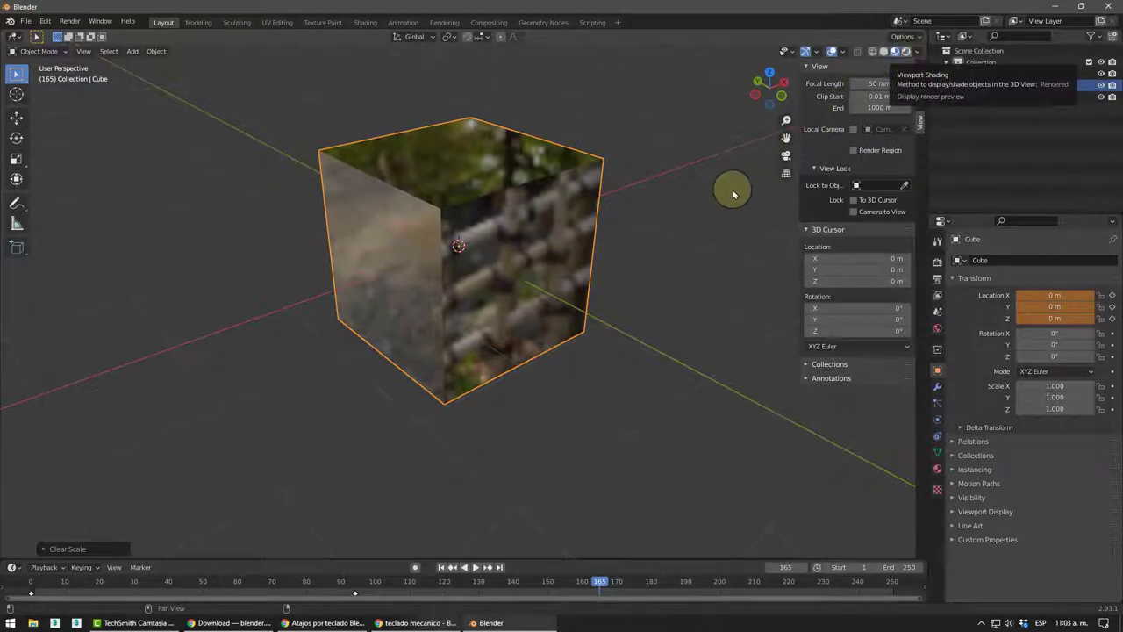
left_click(895, 51)
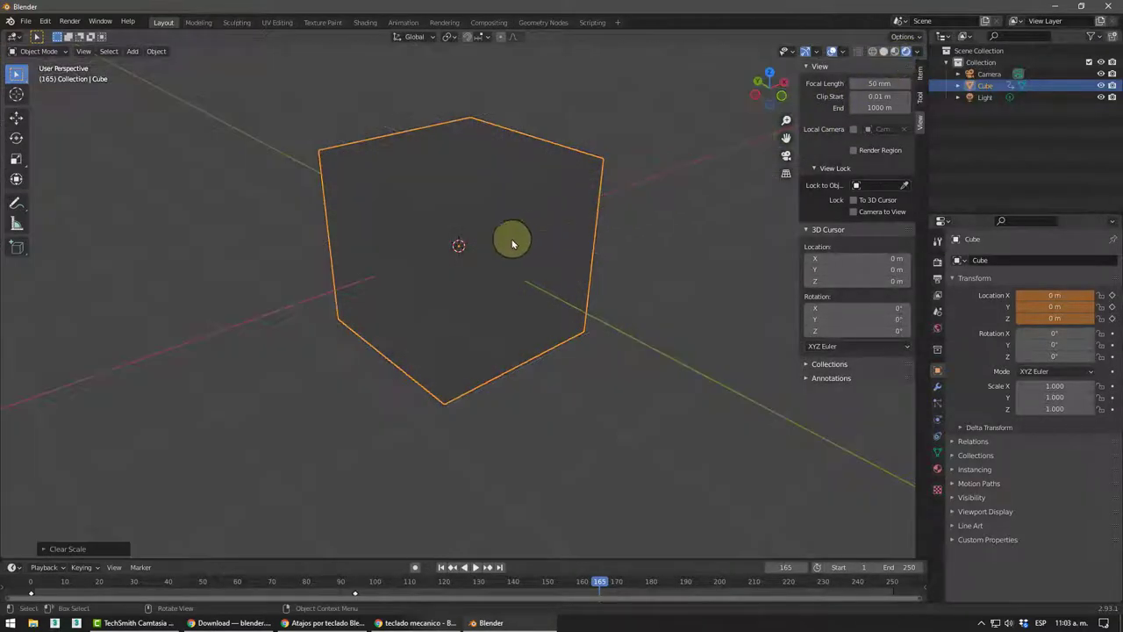
mouse_move(511, 240)
middle_mouse_down()
mouse_move(468, 208)
mouse_move(529, 239)
mouse_move(659, 241)
mouse_move(469, 231)
mouse_move(485, 259)
mouse_move(527, 228)
middle_mouse_up()
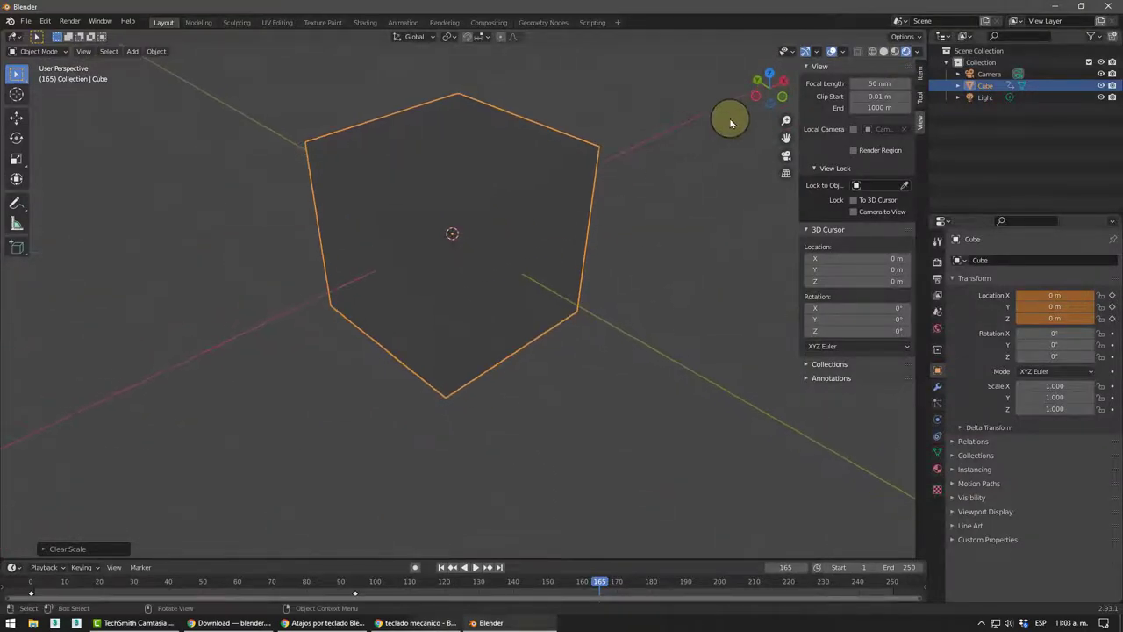
left_click(894, 53)
left_click(873, 51)
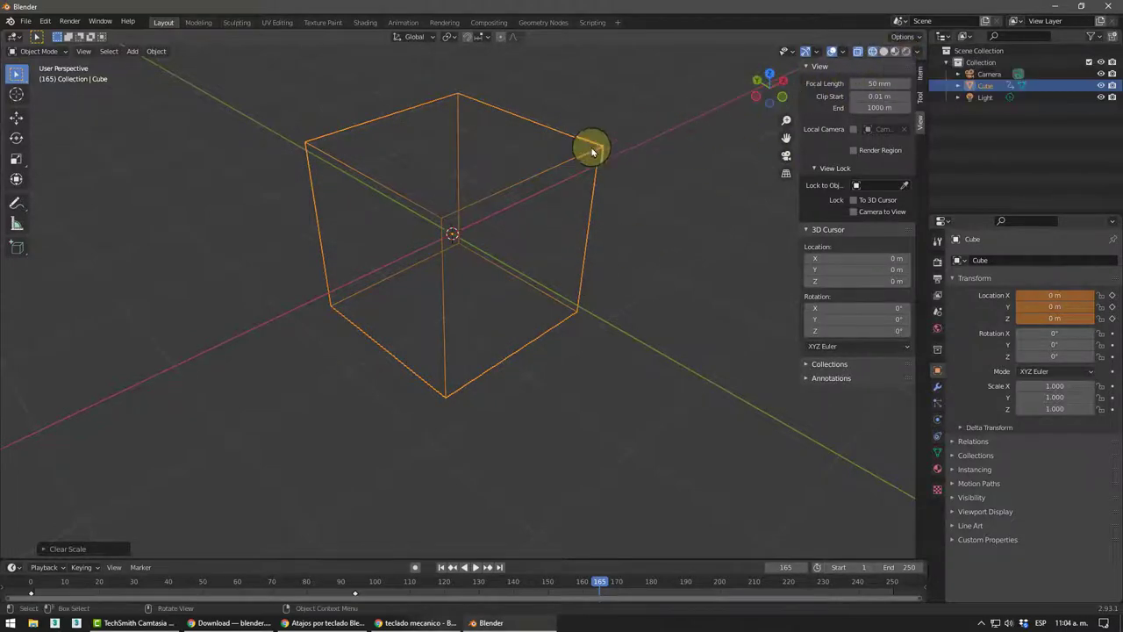
Step: Cycle Solid, Material Preview and Wireframe shading through the Z pie menu, ending in Solid
key("z")
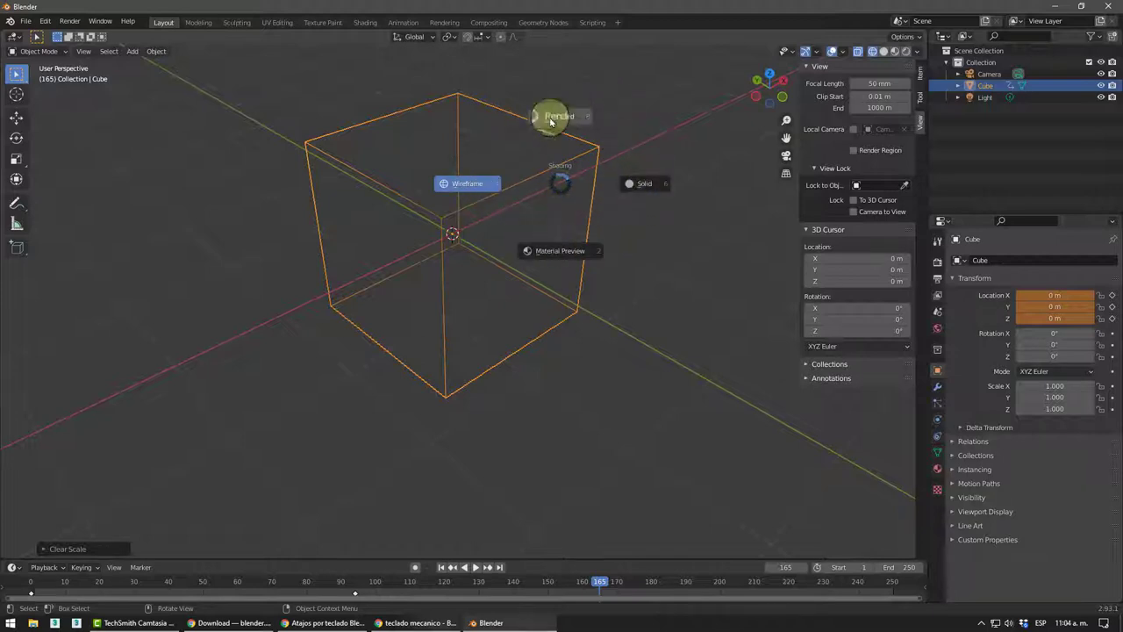
left_click(634, 189)
key("z")
key("z")
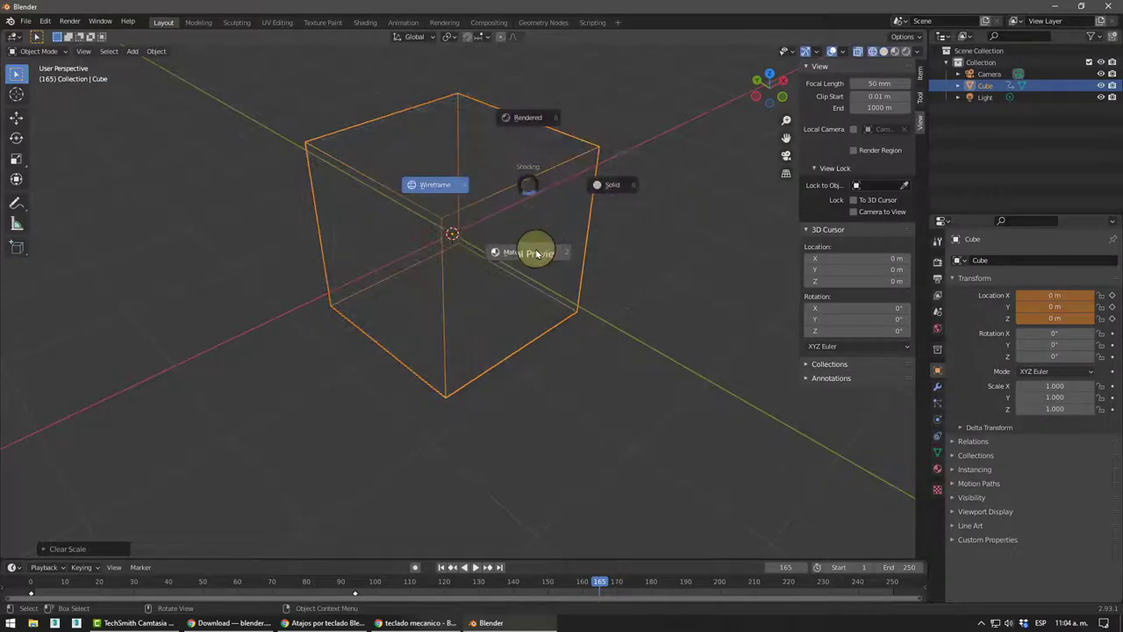
left_click(537, 254)
key("z")
left_click(527, 214)
key("z")
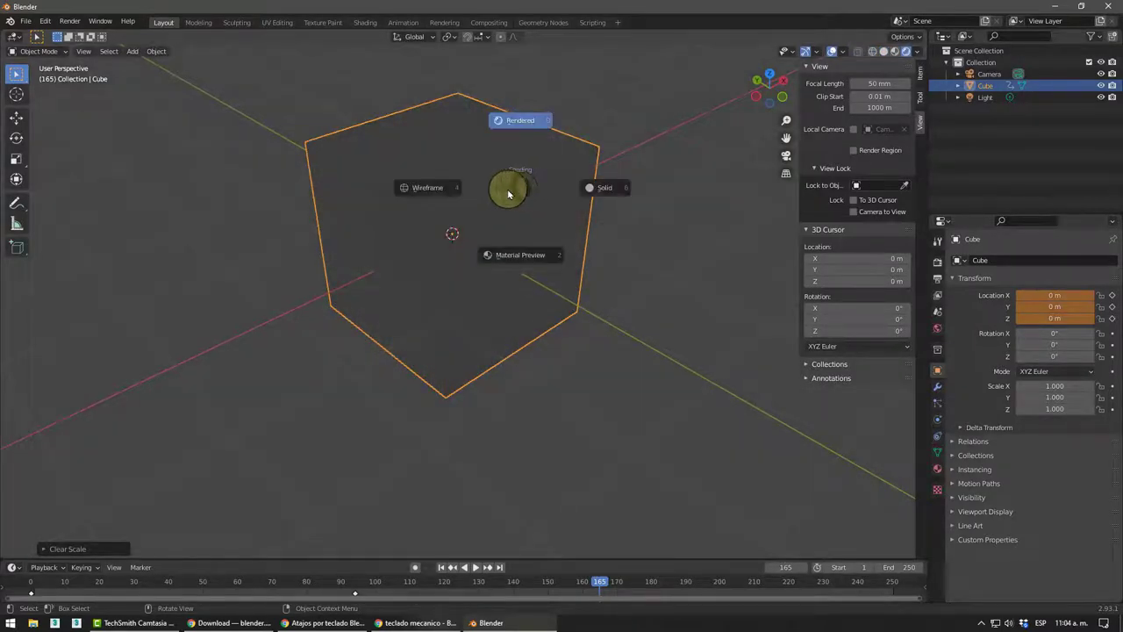
left_click(447, 188)
key("z")
left_click(505, 283)
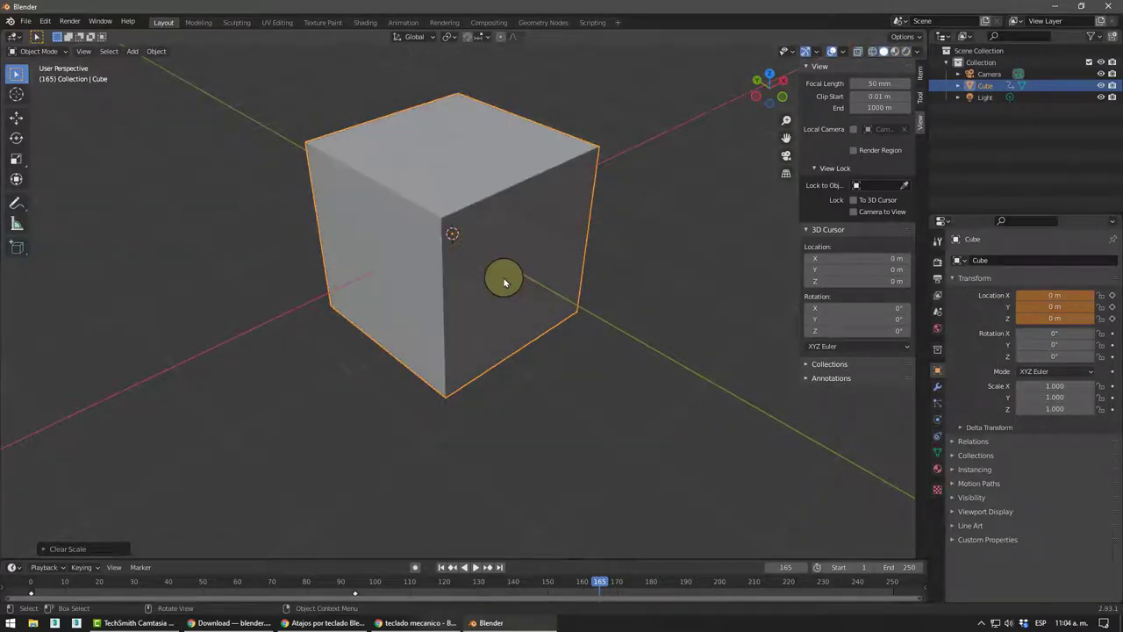
Step: Toggle between Wireframe and Solid with the header buttons and Shift+Z, viewing the cube's left face
left_click(884, 53)
left_click(873, 52)
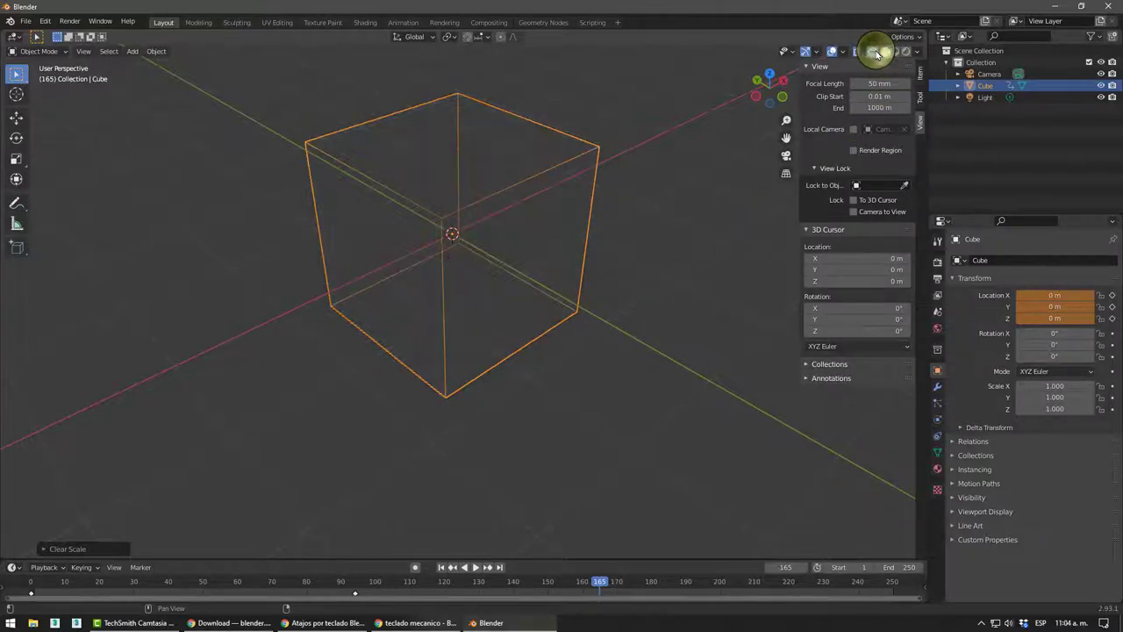
left_click(884, 53)
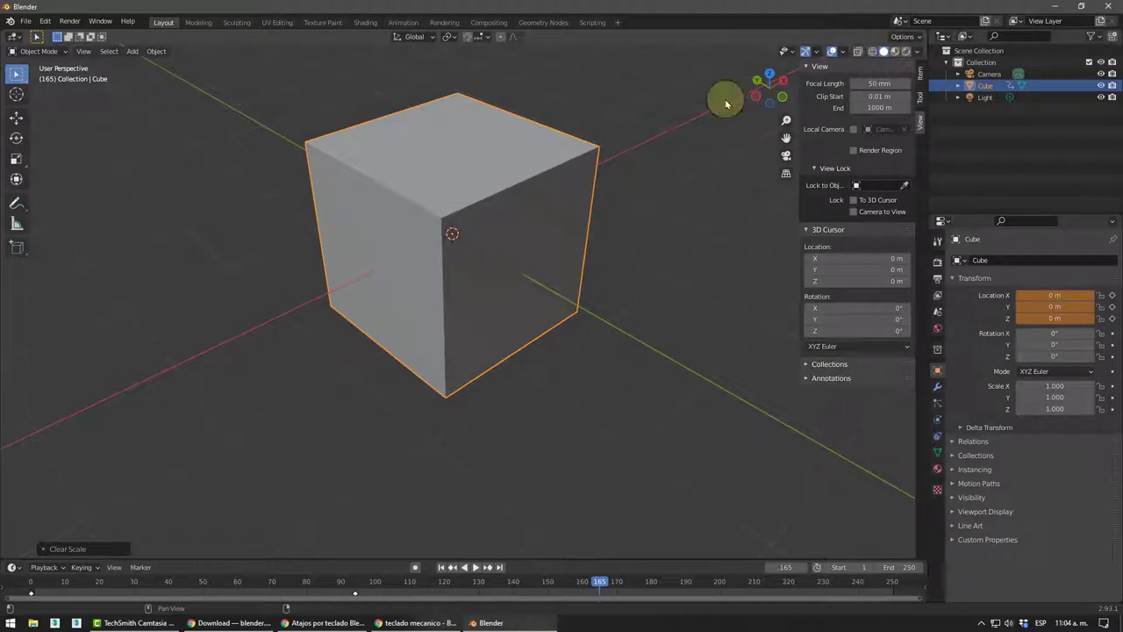
mouse_move(370, 193)
middle_mouse_down()
mouse_move(339, 201)
mouse_move(351, 193)
middle_mouse_up()
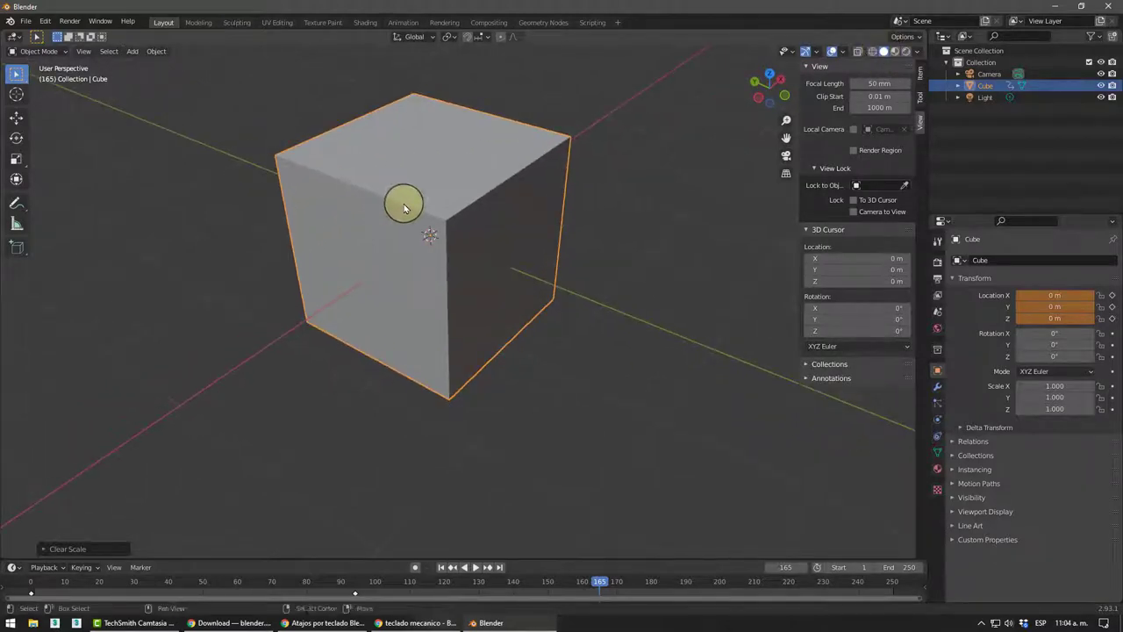
key("shift+z")
key("shift+z")
key("shift+z")
key("shift+z")
key("shift+z")
key("shift+z")
key("shift+z")
key("shift+z")
key("shift+z")
Step: Scroll up and down the Atajos por teclado Blender sheet to review its numpad view shortcuts
left_click(327, 624)
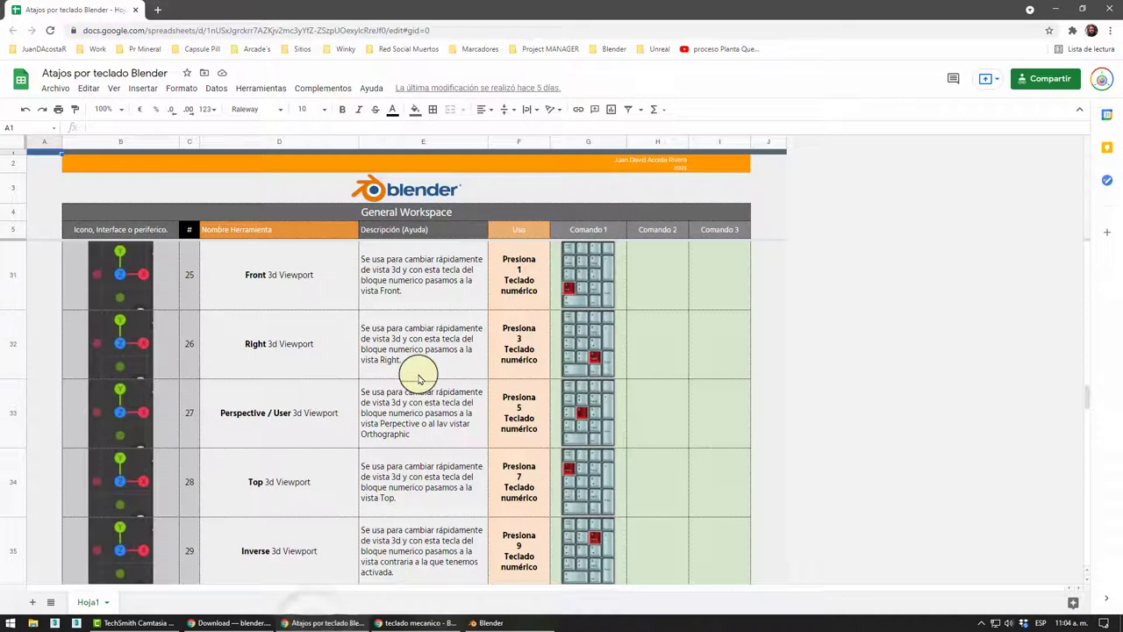
scroll(421, 373, "down", 5)
scroll(418, 376, "up", 3)
scroll(418, 376, "up", 4)
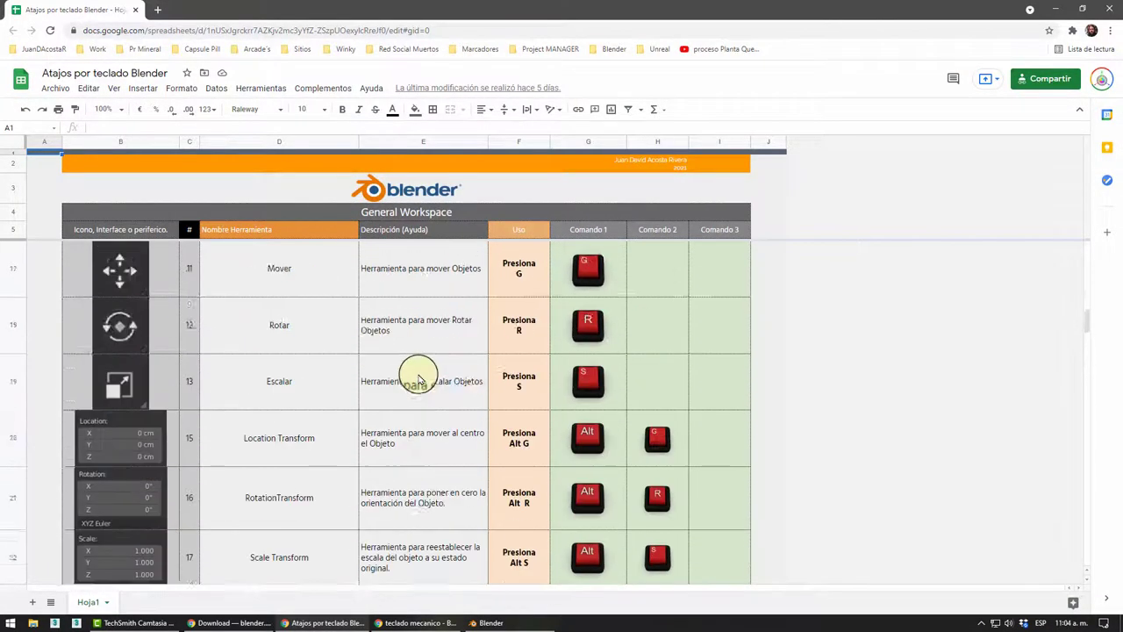
scroll(419, 375, "up", 4)
scroll(418, 375, "up", 3)
scroll(418, 376, "down", 3)
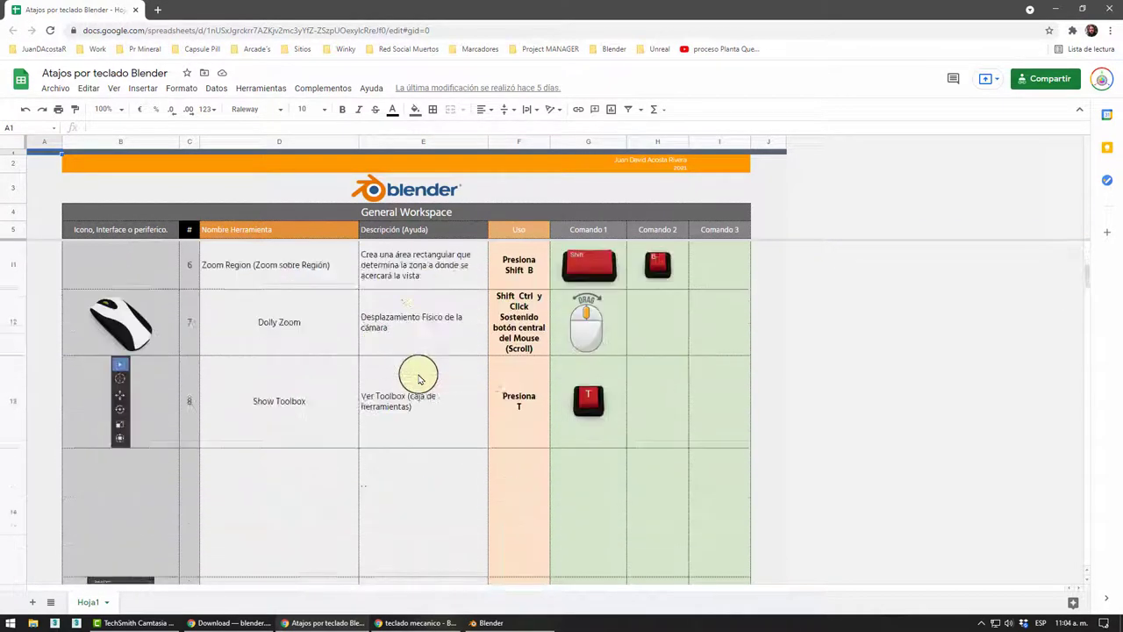
scroll(419, 376, "down", 3)
scroll(419, 376, "down", 3)
scroll(419, 375, "down", 3)
scroll(418, 375, "down", 5)
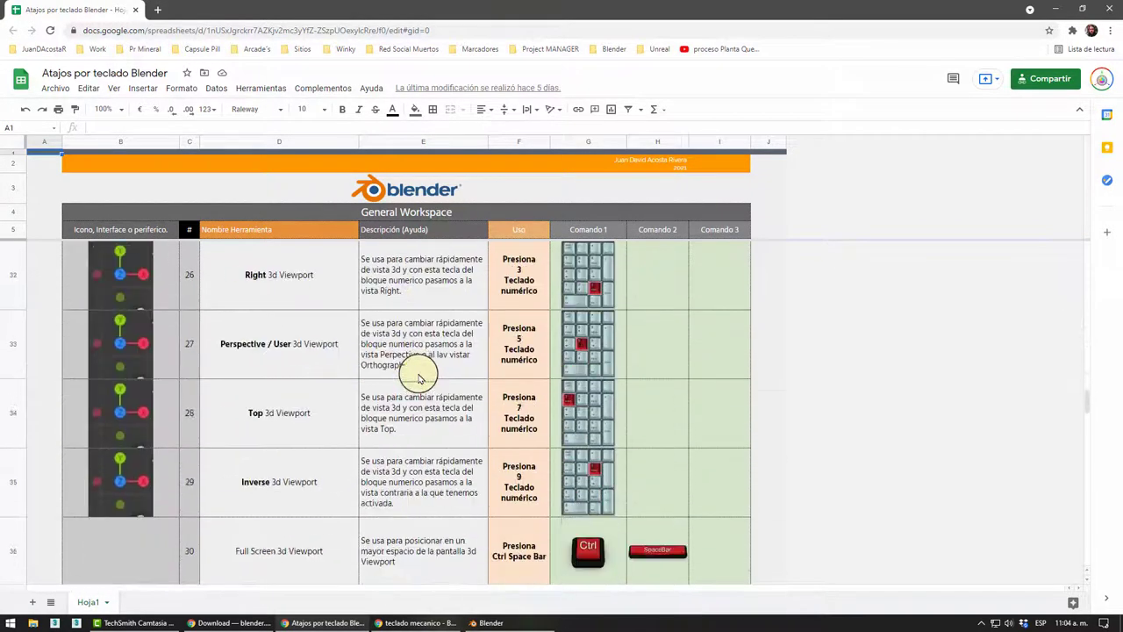
scroll(419, 376, "up", 2)
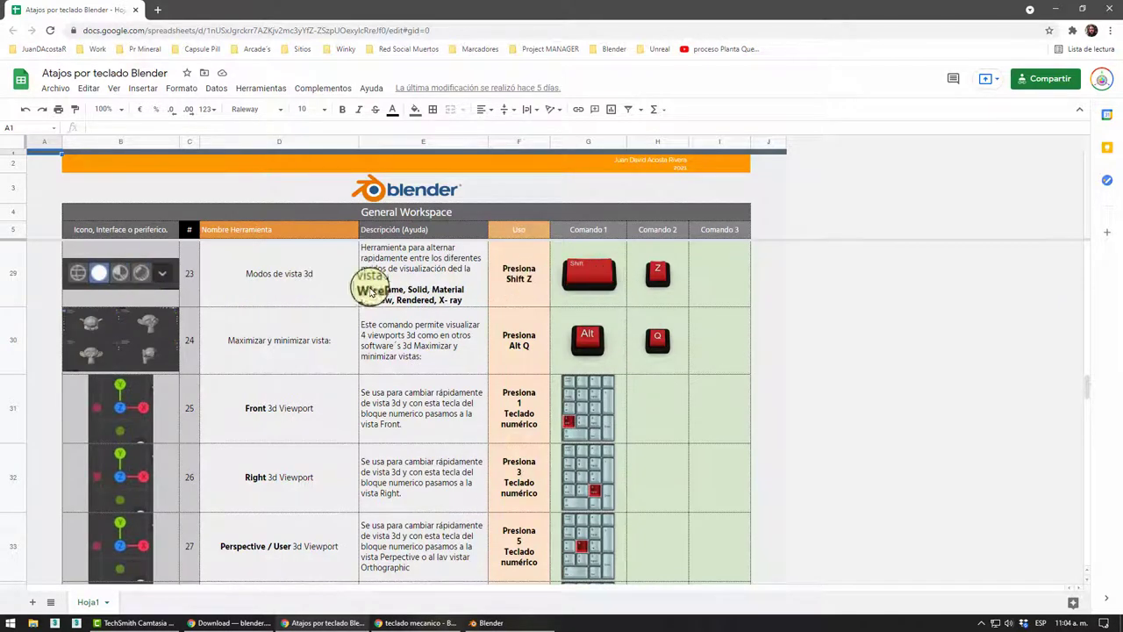
scroll(313, 296, "down", 1)
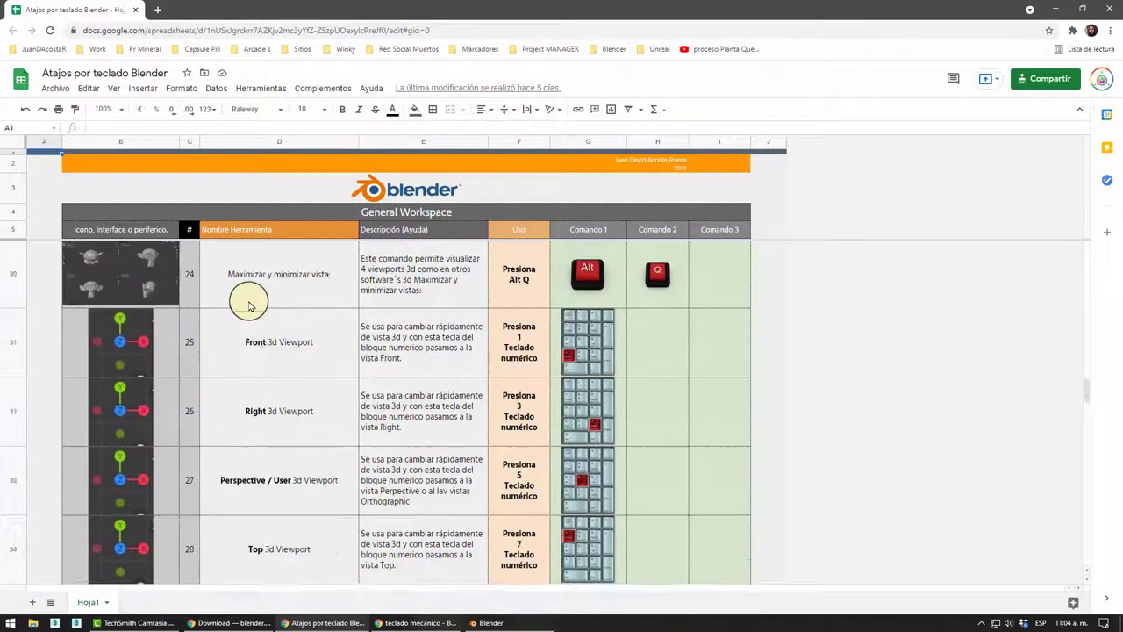
scroll(314, 296, "down", 3)
scroll(314, 296, "up", 3)
Step: Back in Blender, show the cube solid with Shift+Z, hide the N sidebar and adjust the zoom
left_click(1057, 8)
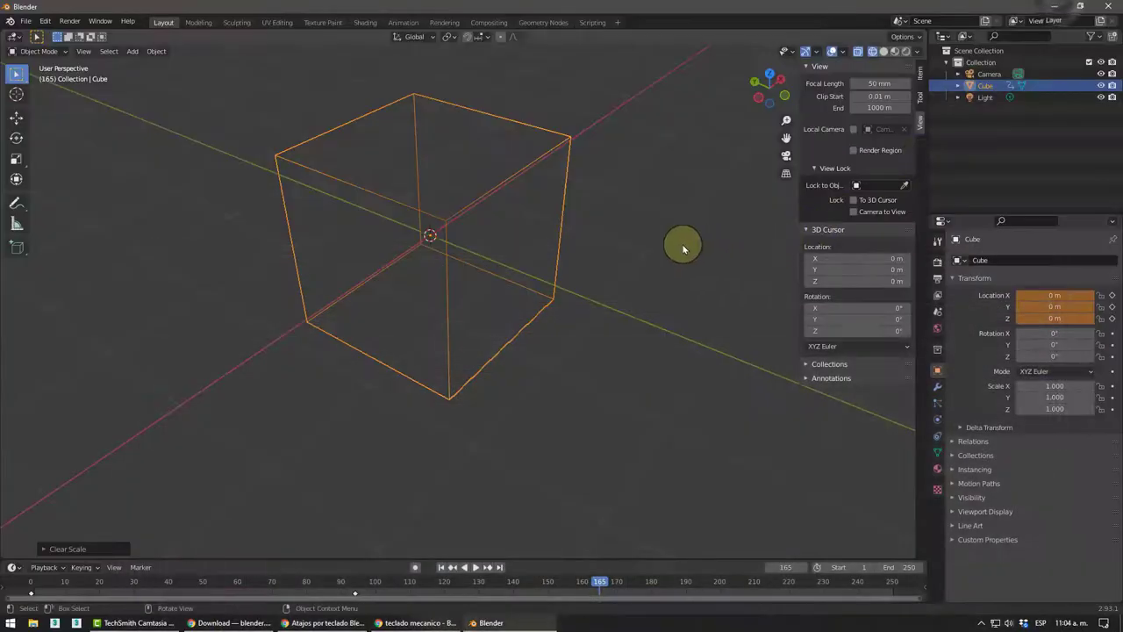
key("shift+z")
mouse_move(547, 208)
middle_mouse_down()
mouse_move(488, 251)
mouse_move(477, 244)
middle_mouse_up()
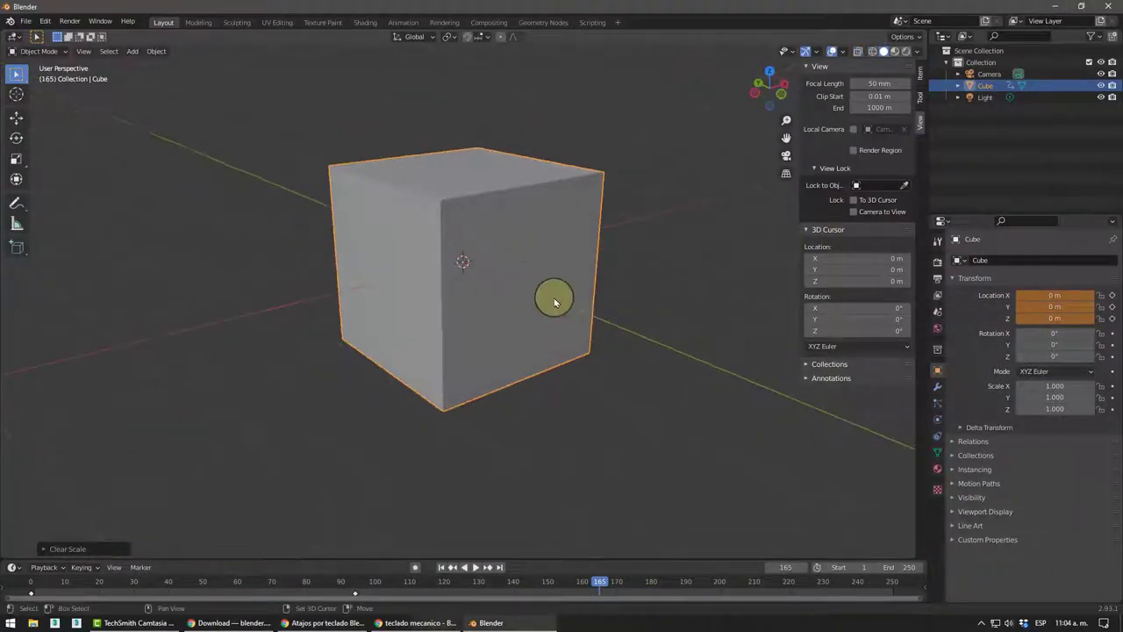
mouse_move(551, 296)
middle_mouse_down()
mouse_move(599, 275)
mouse_move(604, 246)
mouse_move(534, 276)
mouse_move(552, 313)
mouse_move(535, 323)
middle_mouse_up()
key("n")
scroll(538, 326, "down", 2)
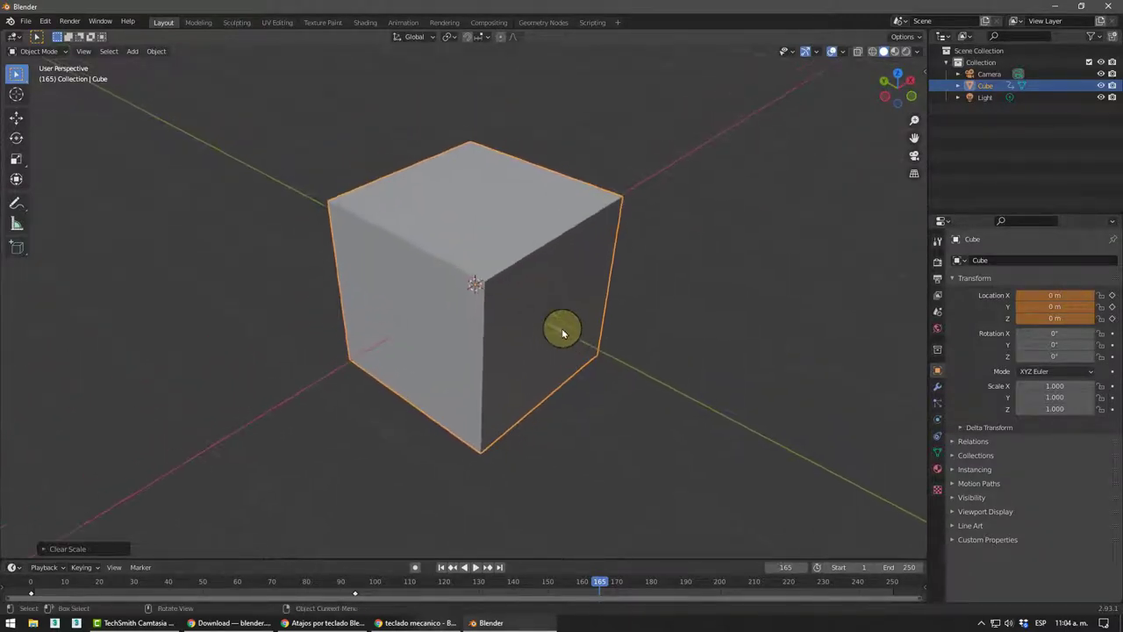
scroll(562, 328, "down", 2)
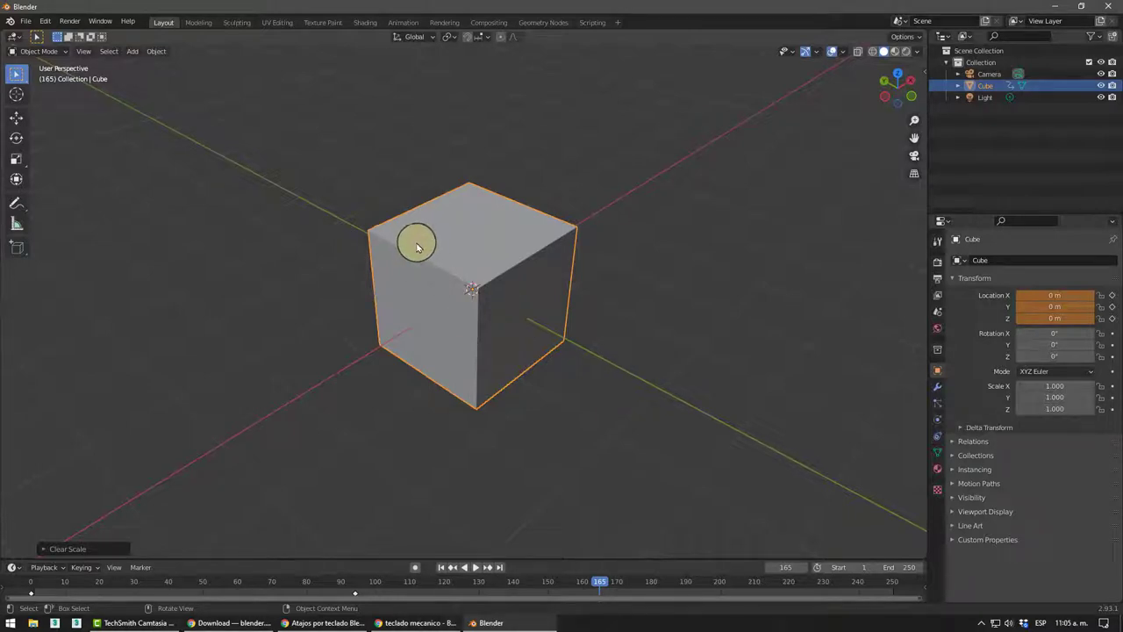
Step: Look through the Add > Mesh shapes, then collapse and re-expand the Outliner Collection
left_click(131, 51)
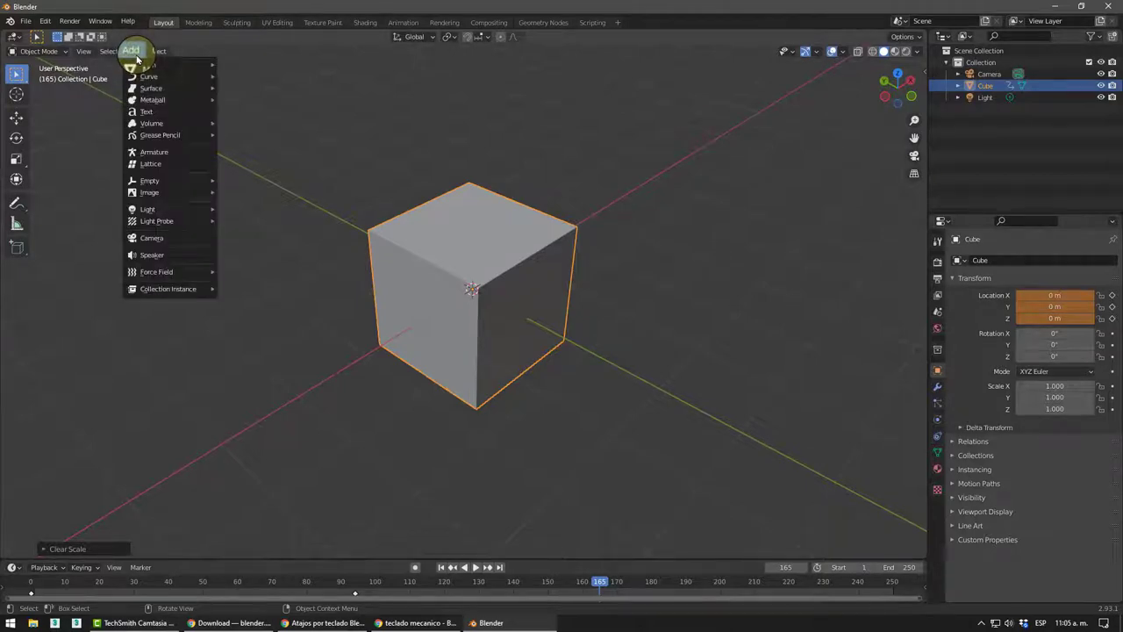
left_click(141, 65)
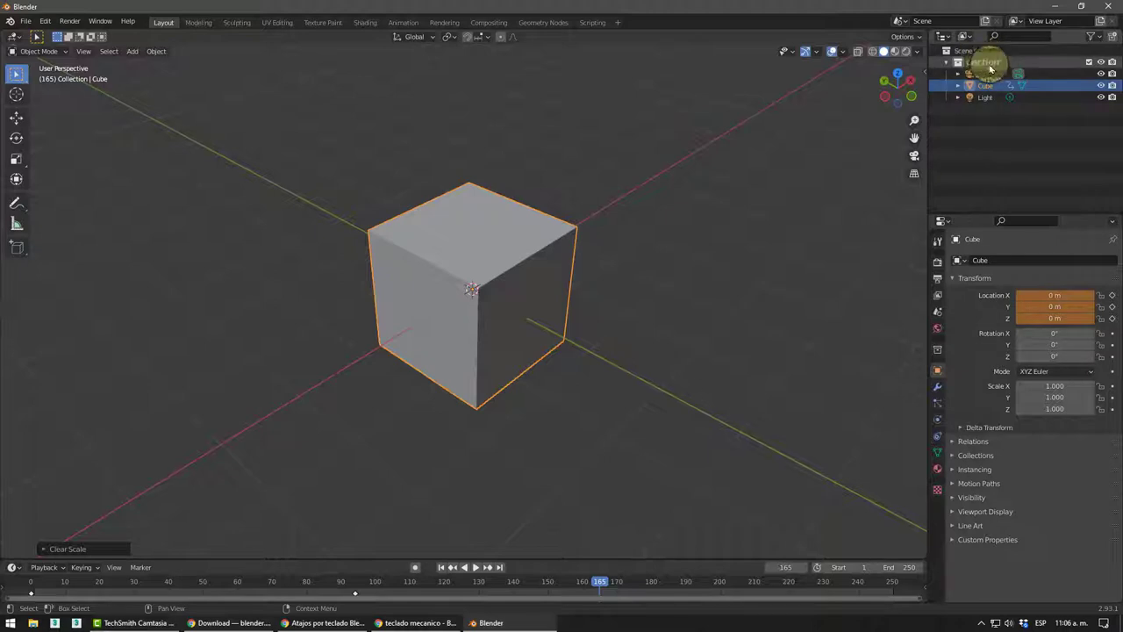
left_click(948, 66)
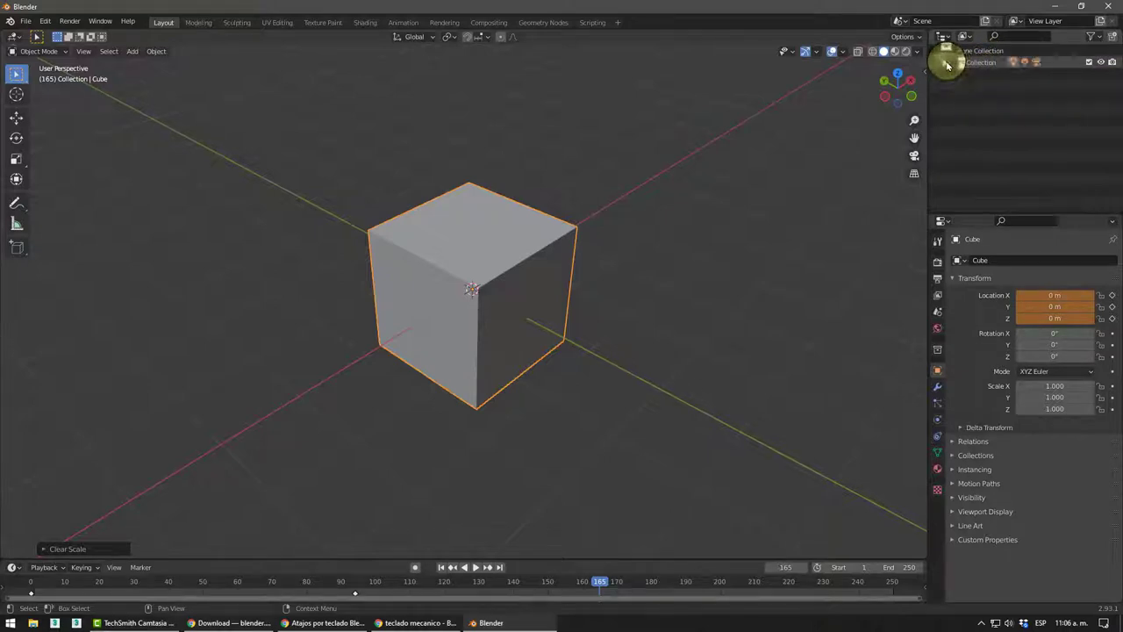
left_click(948, 66)
Step: Deselect the cube by clicking empty space and bring up the Add menu again
left_click(502, 189)
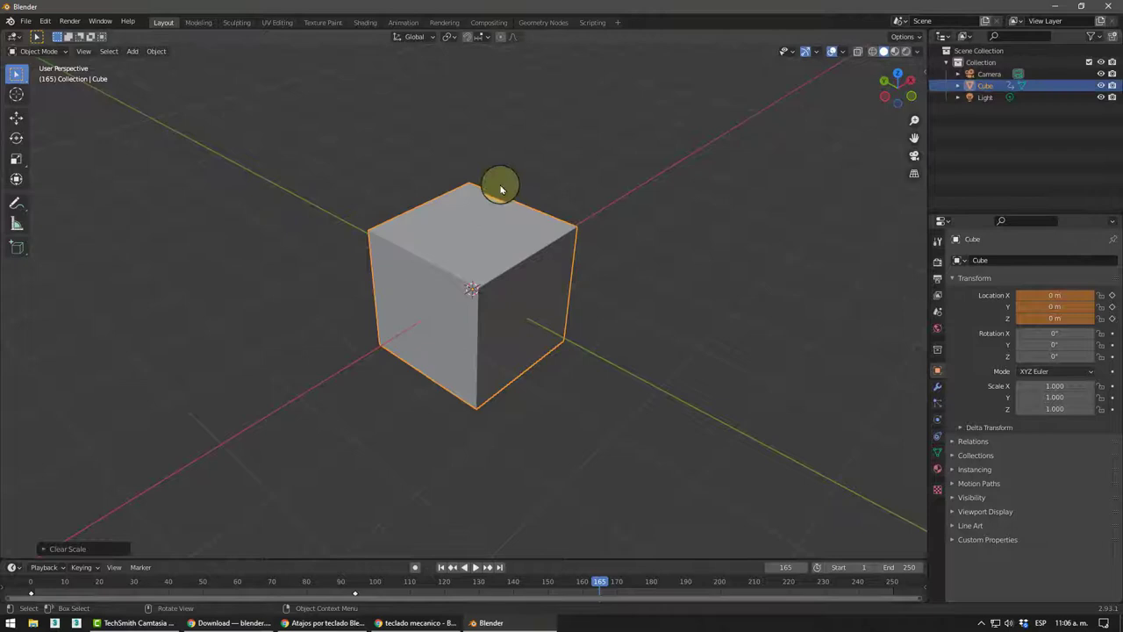
left_click(133, 51)
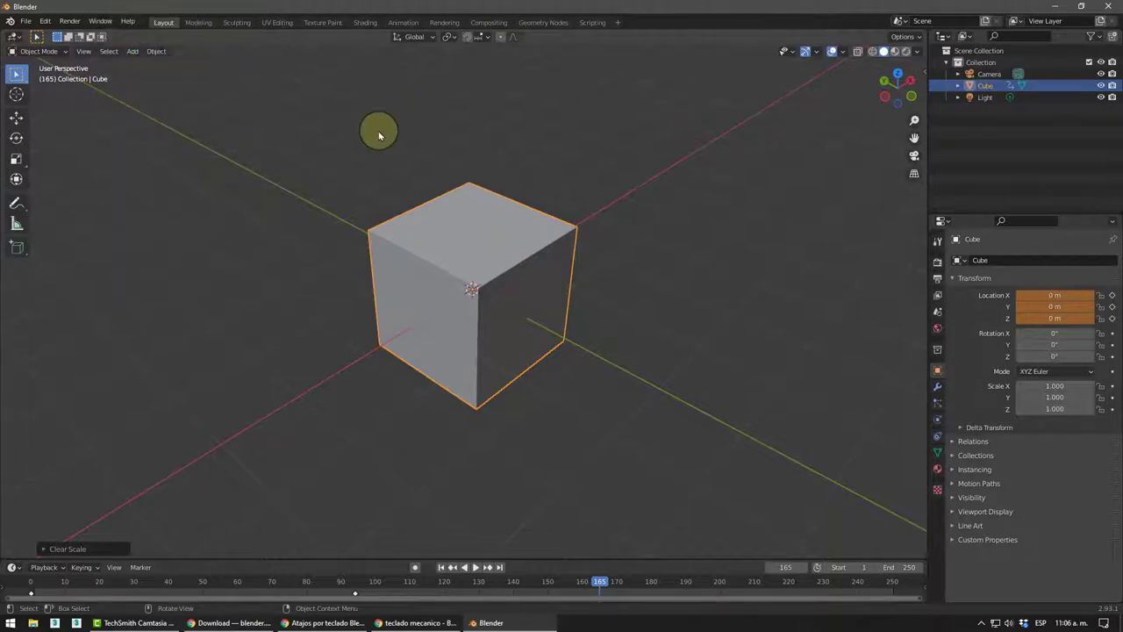
left_click(386, 128)
left_click(132, 51)
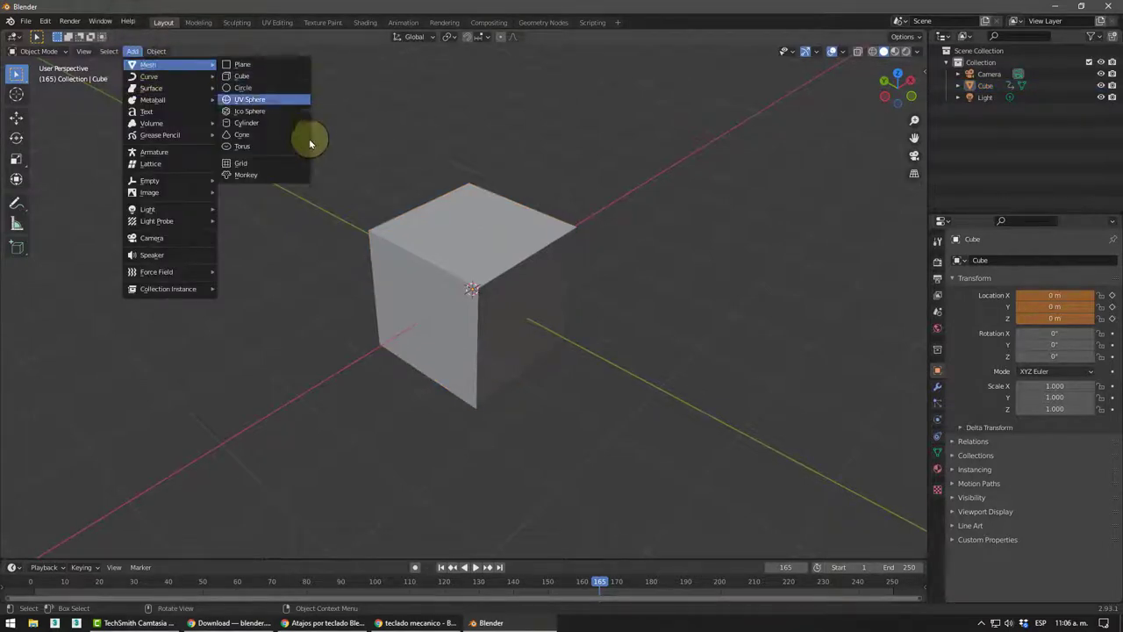
Step: Add a Suzanne monkey head at the origin and orbit to inspect it inside the cube
left_click(237, 176)
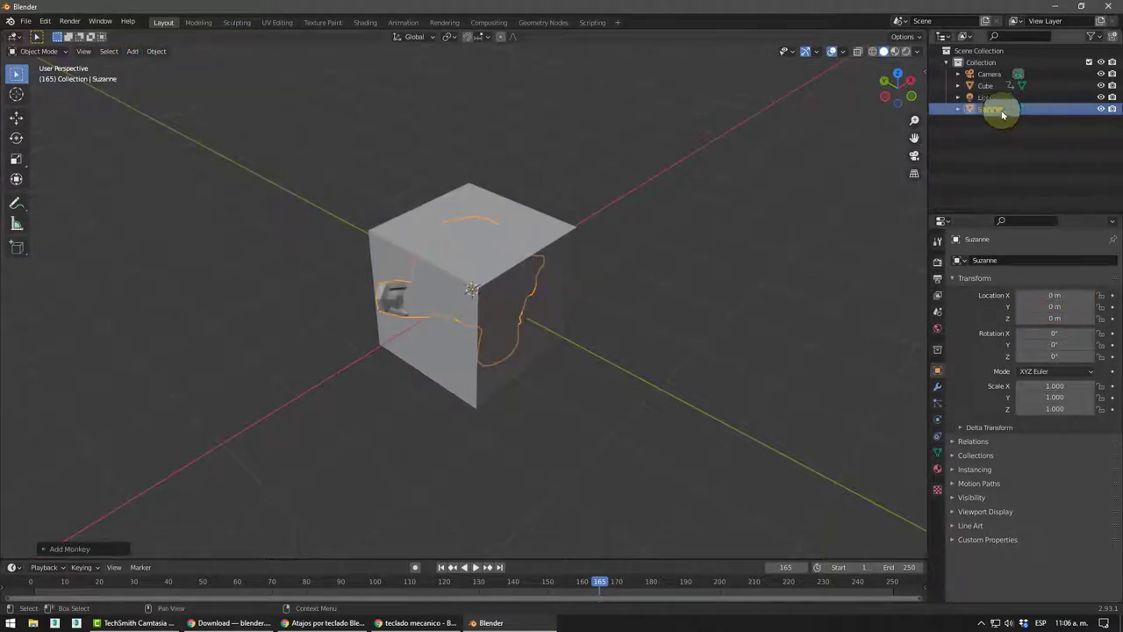
mouse_move(585, 346)
middle_mouse_down()
mouse_move(521, 296)
mouse_move(437, 291)
mouse_move(527, 289)
mouse_move(504, 272)
mouse_move(465, 301)
mouse_move(483, 266)
mouse_move(483, 296)
mouse_move(379, 235)
mouse_move(427, 236)
mouse_move(343, 233)
middle_mouse_up()
scroll(489, 251, "up", 4)
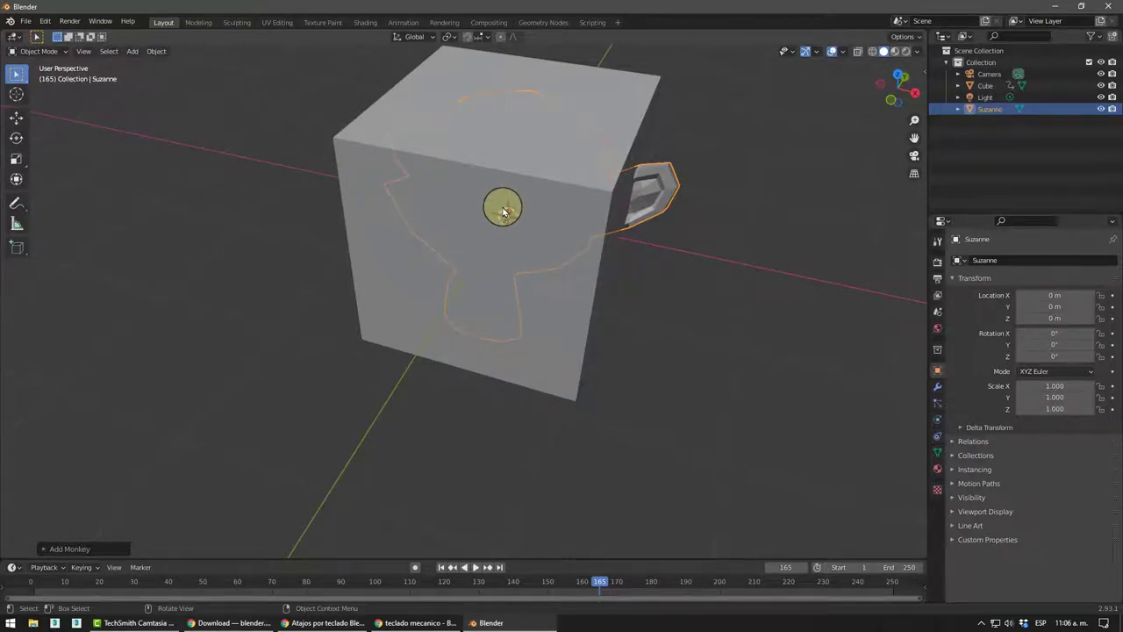
mouse_move(442, 246)
middle_mouse_down()
mouse_move(531, 213)
mouse_move(513, 314)
middle_mouse_up()
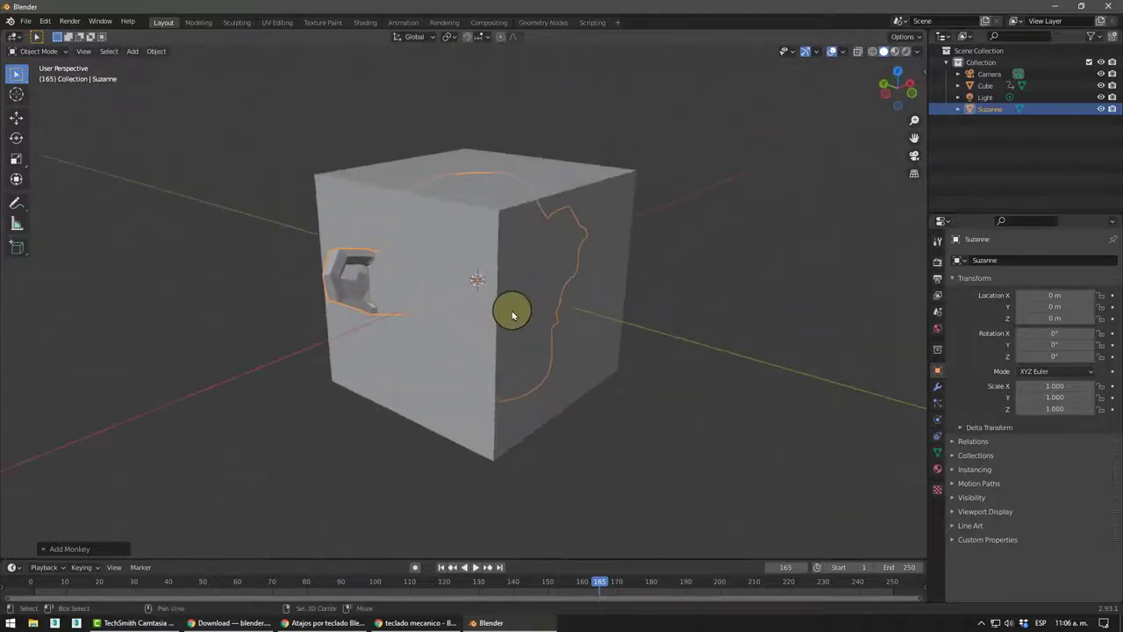
Step: Add a UV Sphere at the origin, orbit to look from above, and deselect it
left_click(132, 51)
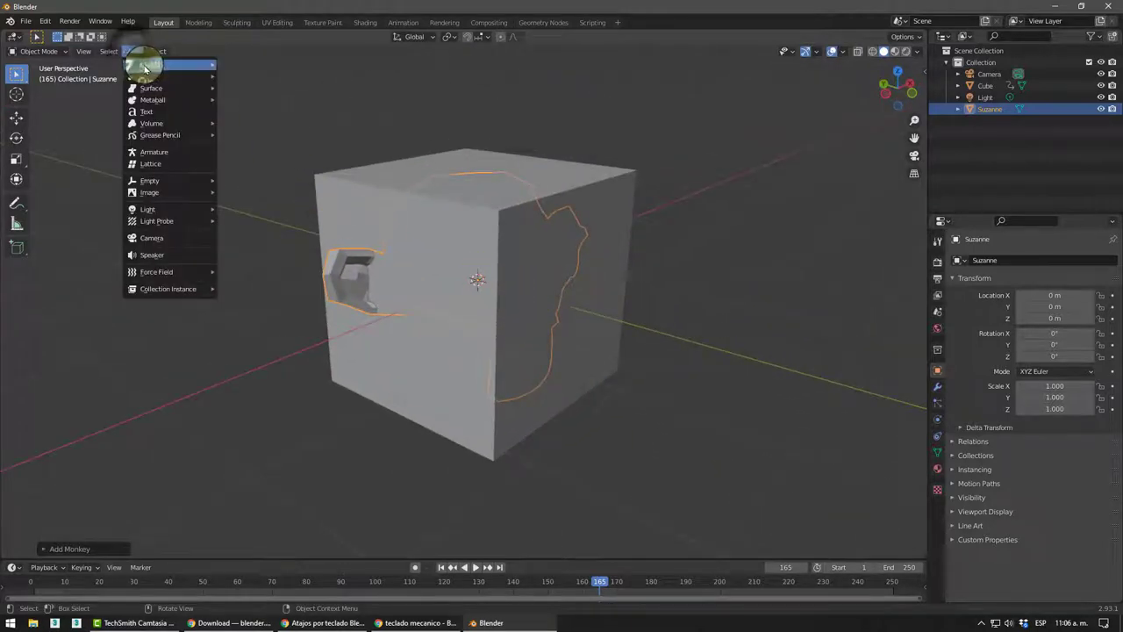
mouse_move(149, 65)
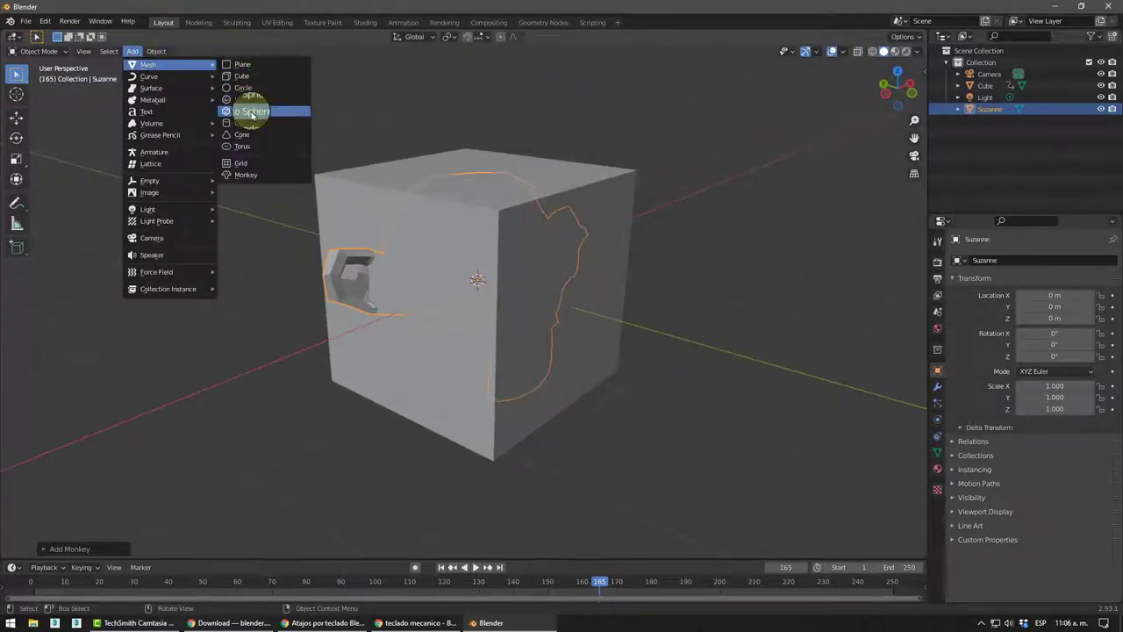
left_click(251, 113)
middle_click_drag(484, 301, 470, 287, "alt")
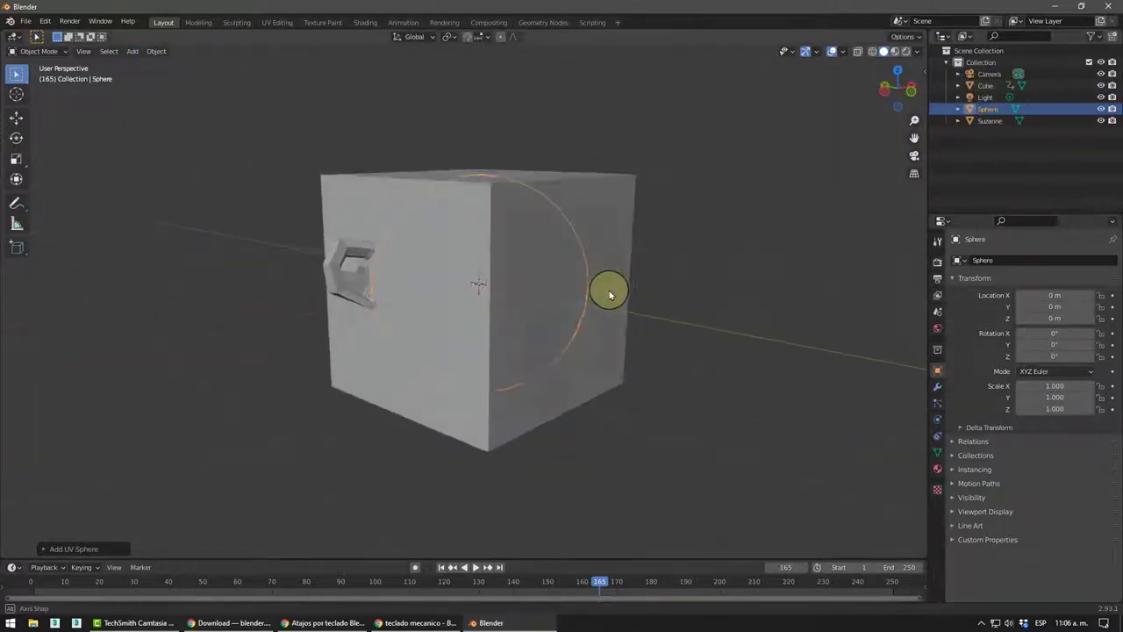
middle_click_drag(610, 294, 734, 243)
left_click(734, 243)
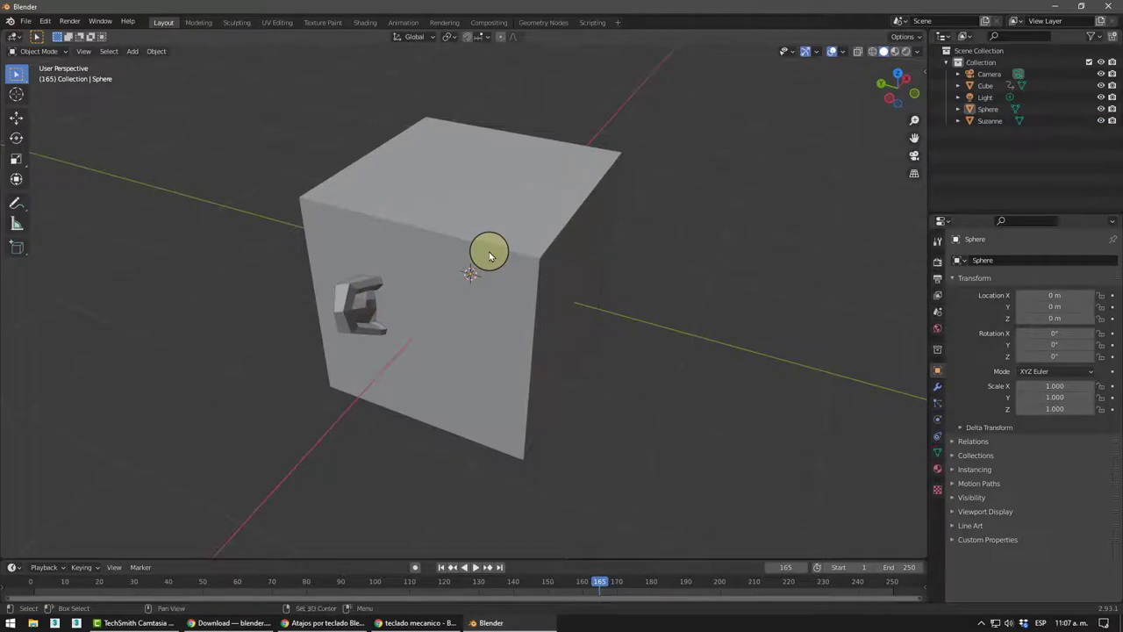
Step: In wireframe, click through Suzanne and the sphere to select the cube, then return to Solid shading
key("shift+z")
mouse_move(489, 301)
middle_mouse_down("alt")
mouse_move(634, 242)
mouse_move(536, 201)
middle_mouse_up("alt")
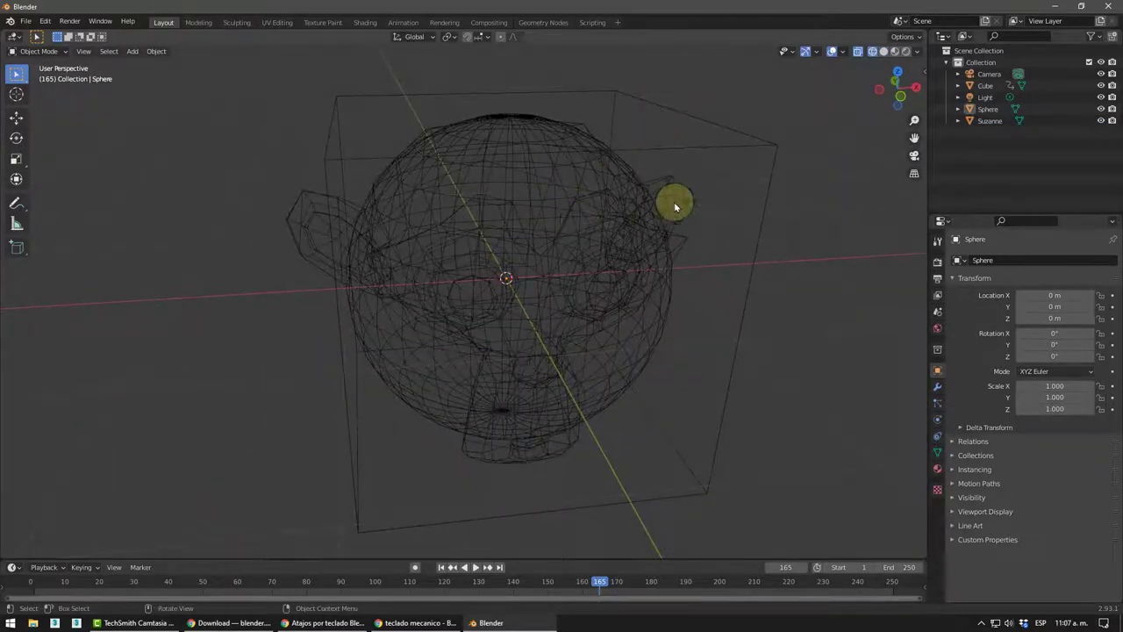
left_click(614, 183)
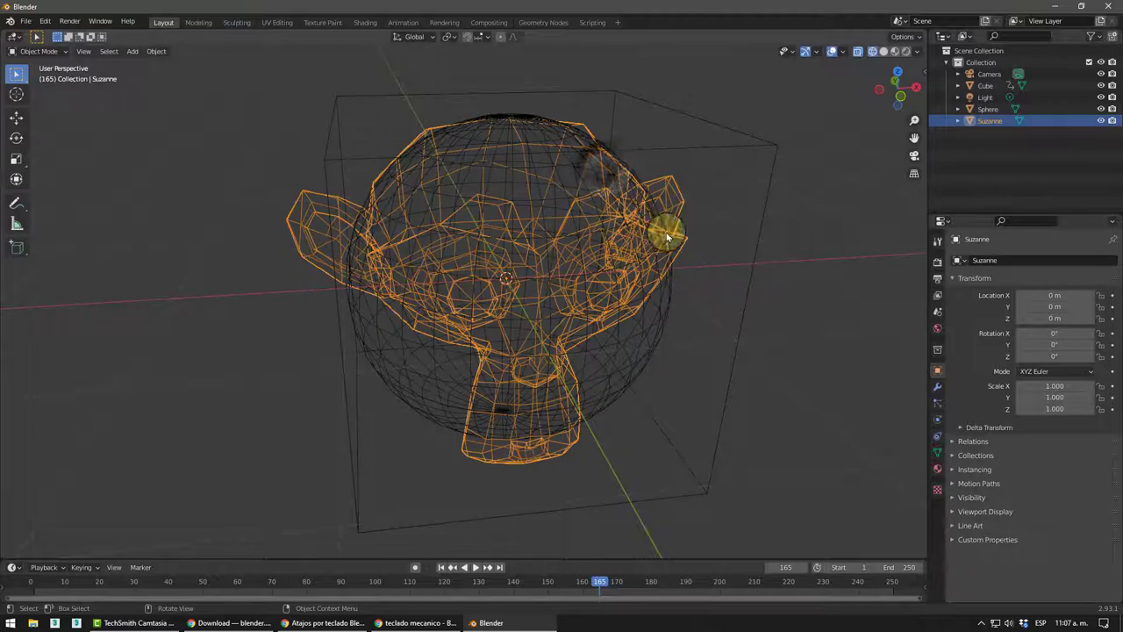
left_click(634, 169)
left_click(706, 115)
scroll(413, 229, "down", 1)
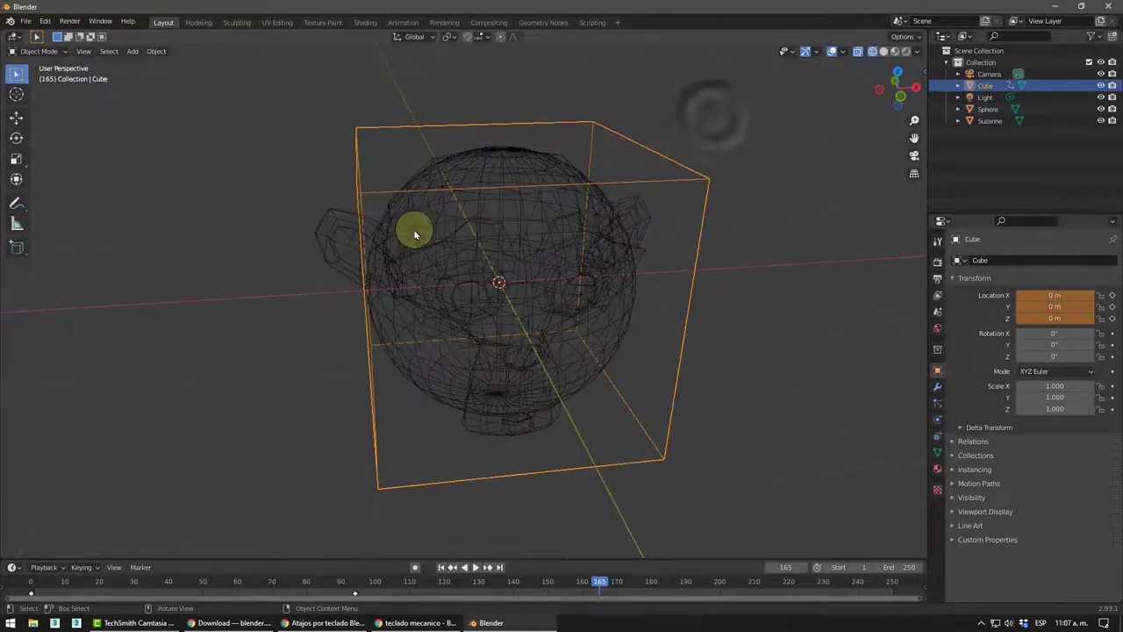
key("shift+z")
mouse_move(420, 230)
middle_mouse_down()
mouse_move(444, 293)
mouse_move(500, 314)
mouse_move(506, 259)
mouse_move(482, 251)
middle_mouse_up()
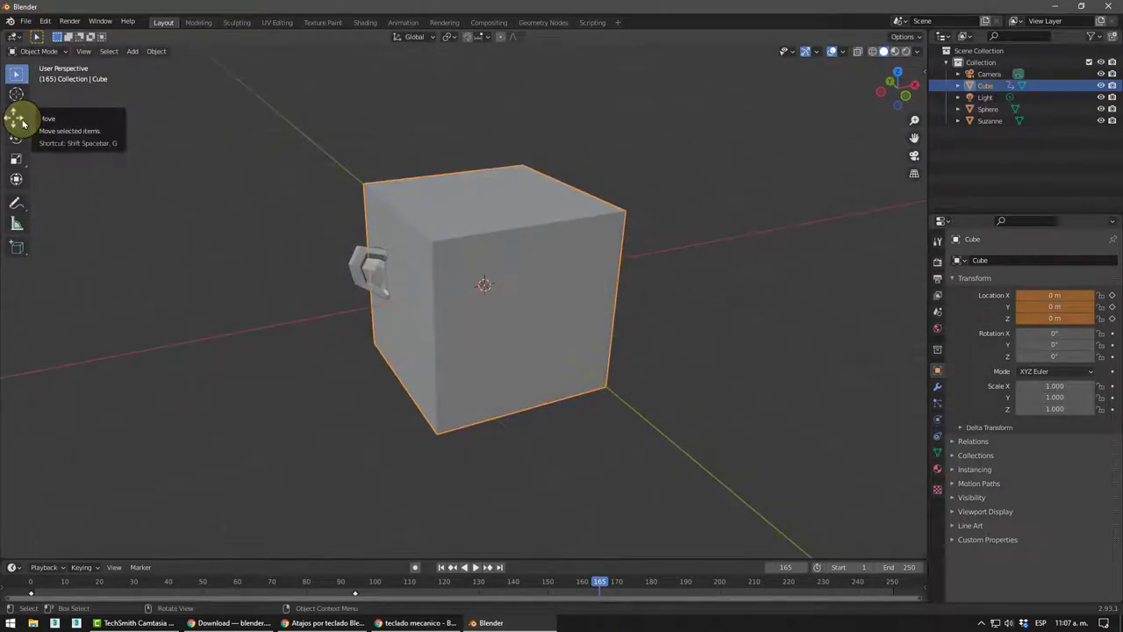
Step: Try the Move, Rotate and Scale tools in the toolbar, leaving Scale active
left_click(16, 118)
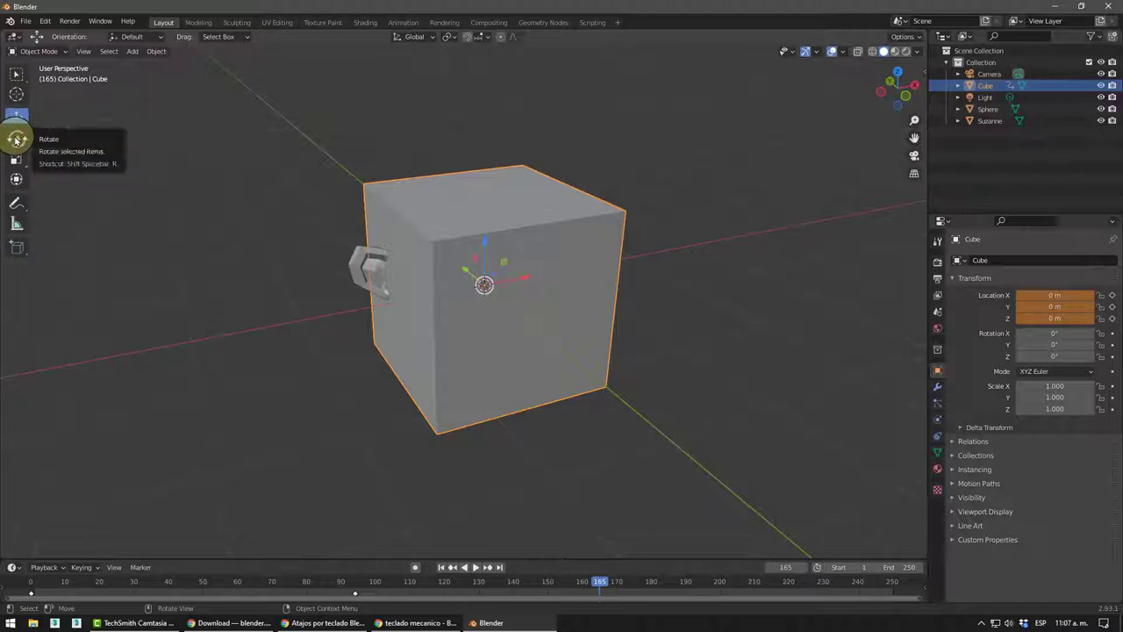
left_click(18, 143)
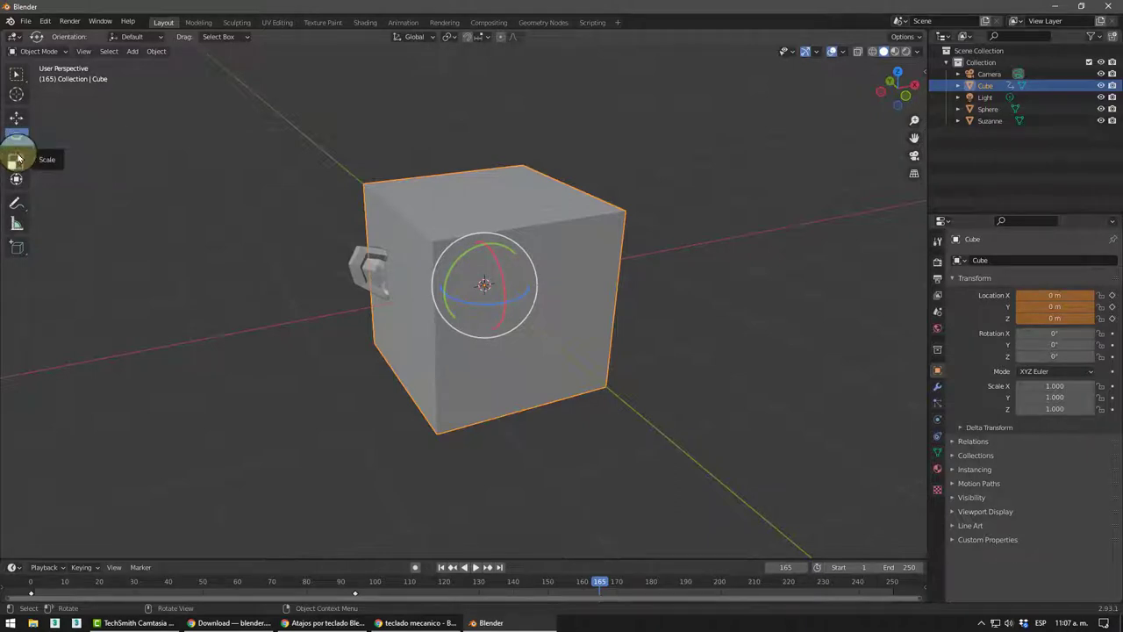
left_click(18, 164)
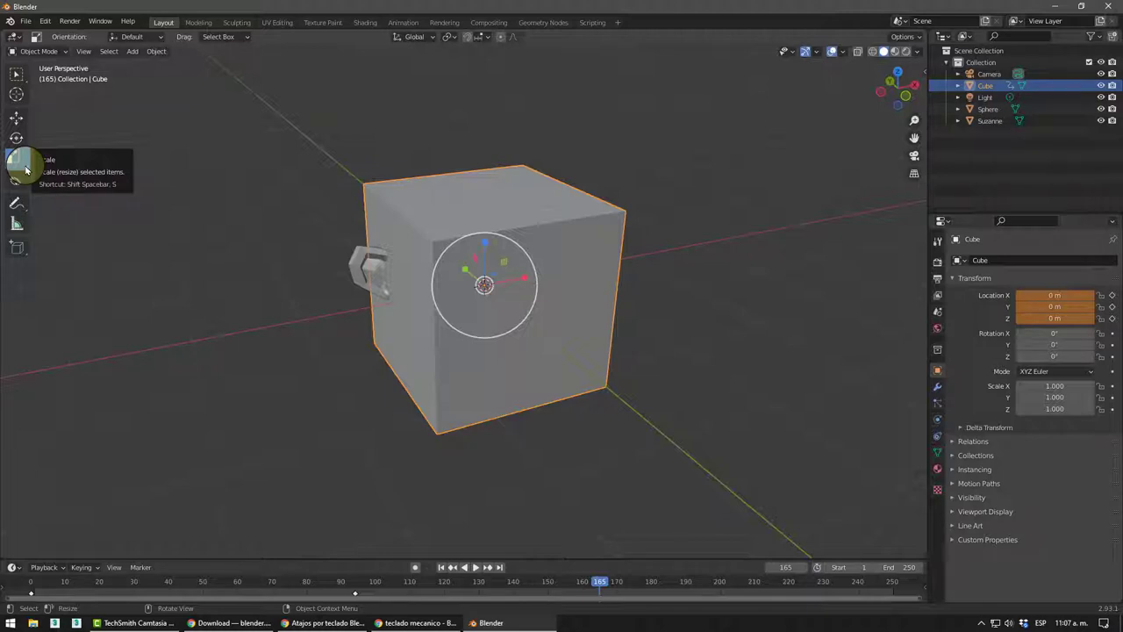
left_click(24, 168)
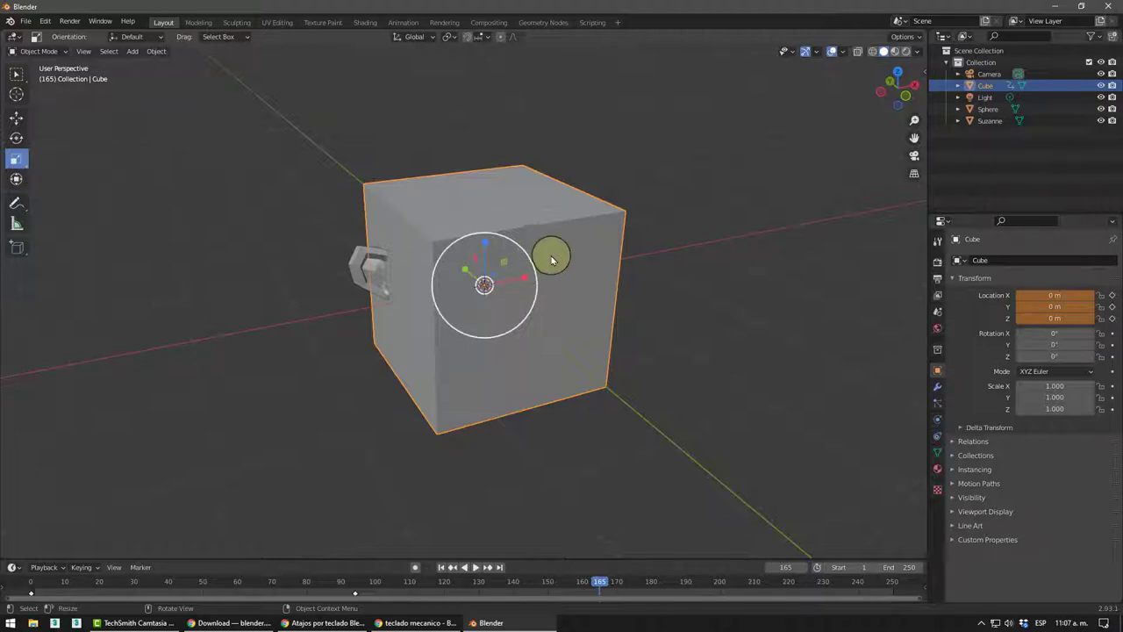
Step: Activate the Move tool and orbit to a low view of the cube's front and left face
middle_click_drag(547, 253, 419, 254)
left_click(16, 117)
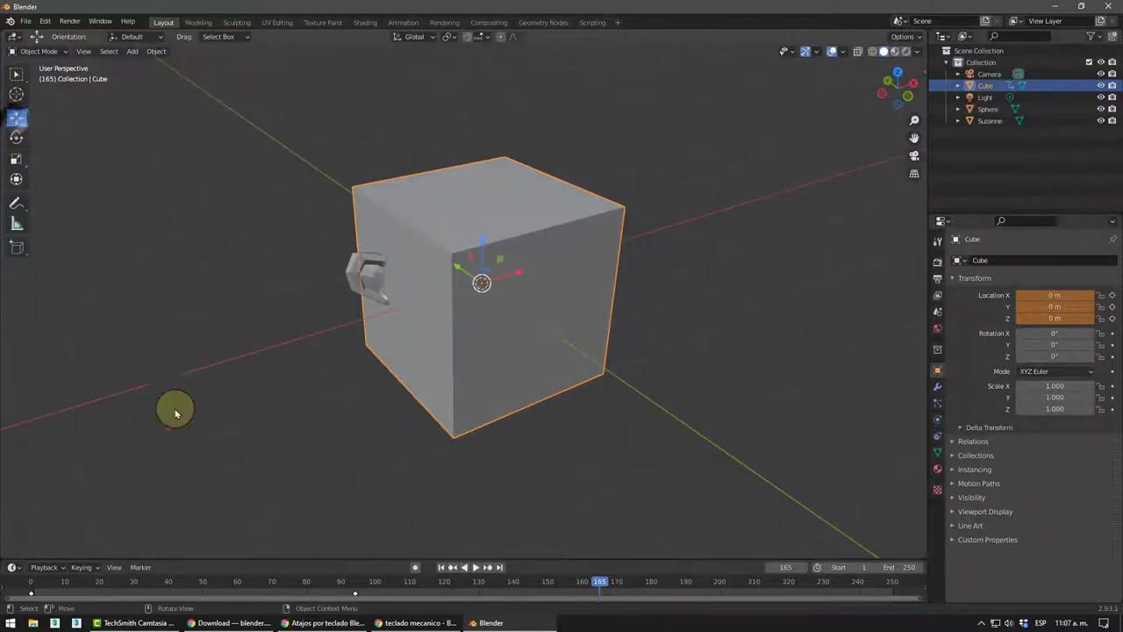
mouse_move(409, 371)
middle_mouse_down()
mouse_move(477, 347)
mouse_move(13, 175)
middle_mouse_up()
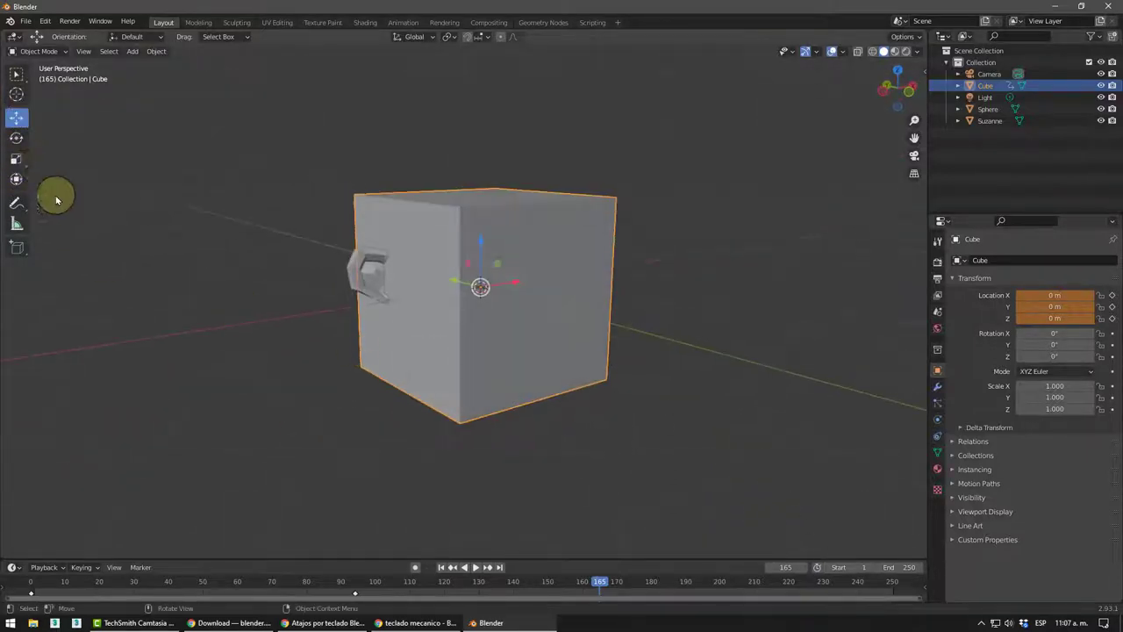
mouse_move(348, 364)
middle_mouse_down()
mouse_move(348, 389)
mouse_move(481, 220)
middle_mouse_up()
mouse_move(501, 296)
middle_mouse_down()
mouse_move(414, 281)
mouse_move(466, 311)
mouse_move(415, 327)
mouse_move(449, 334)
middle_mouse_up()
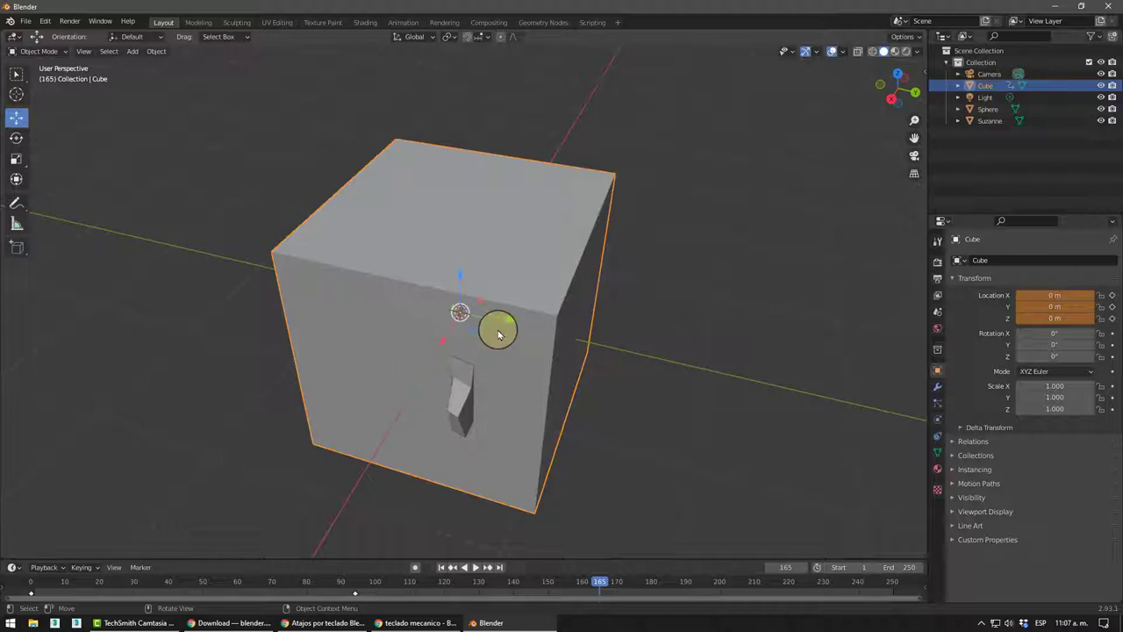
mouse_move(497, 325)
middle_mouse_down()
mouse_move(466, 311)
mouse_move(478, 321)
middle_mouse_up()
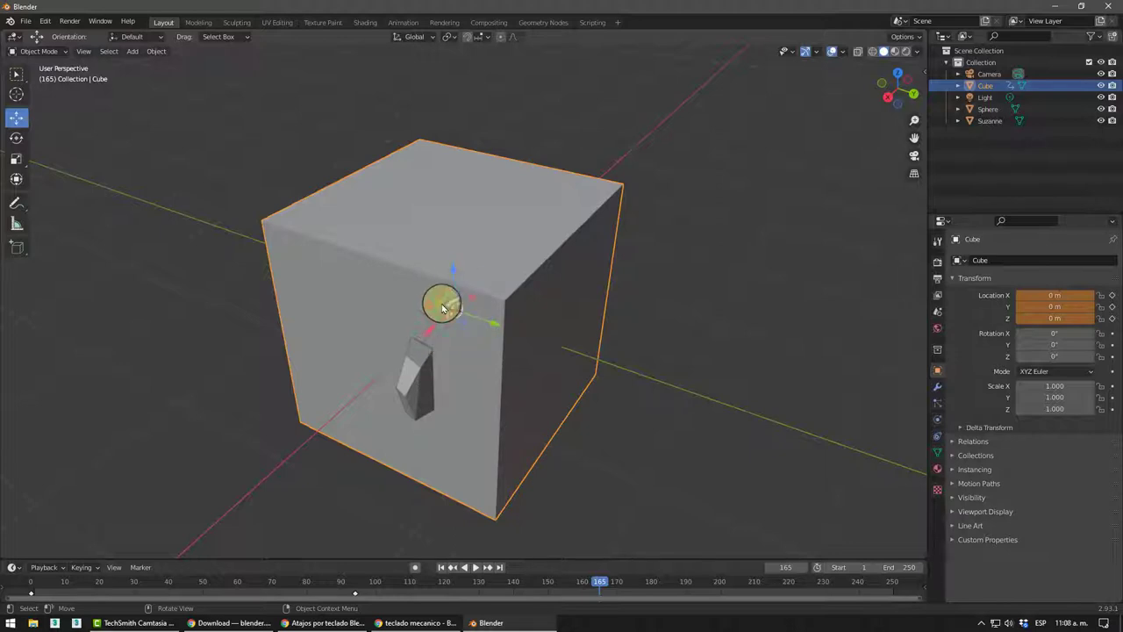
Step: Drag the cube up along Z to reveal the sphere, then undo the lift with Ctrl+Z
left_click(906, 87)
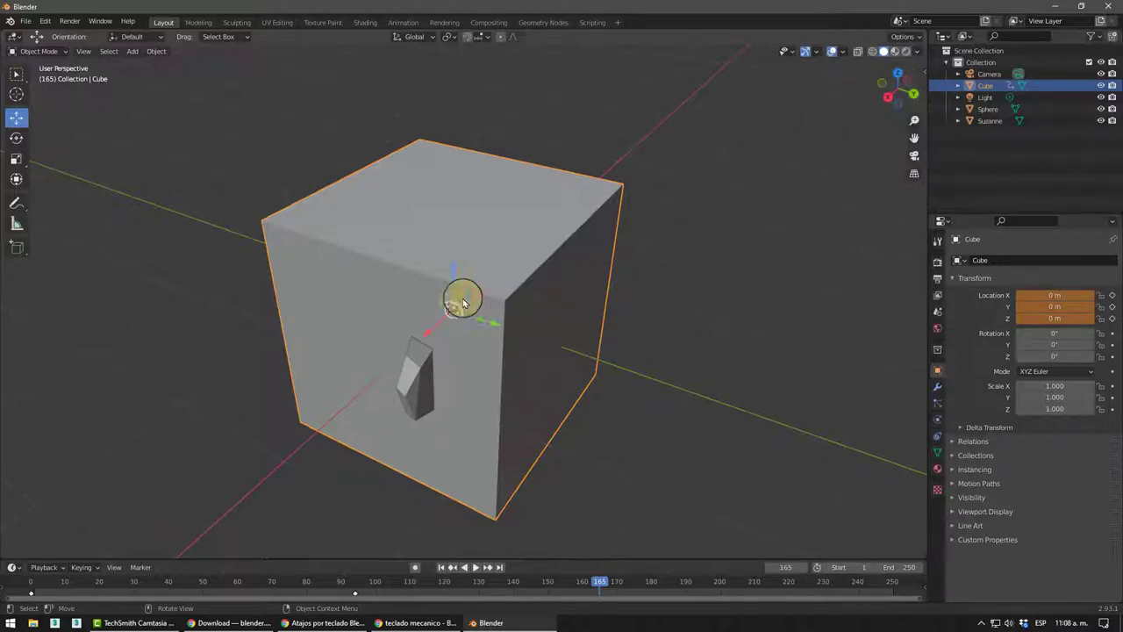
left_click_drag(453, 268, 436, 524)
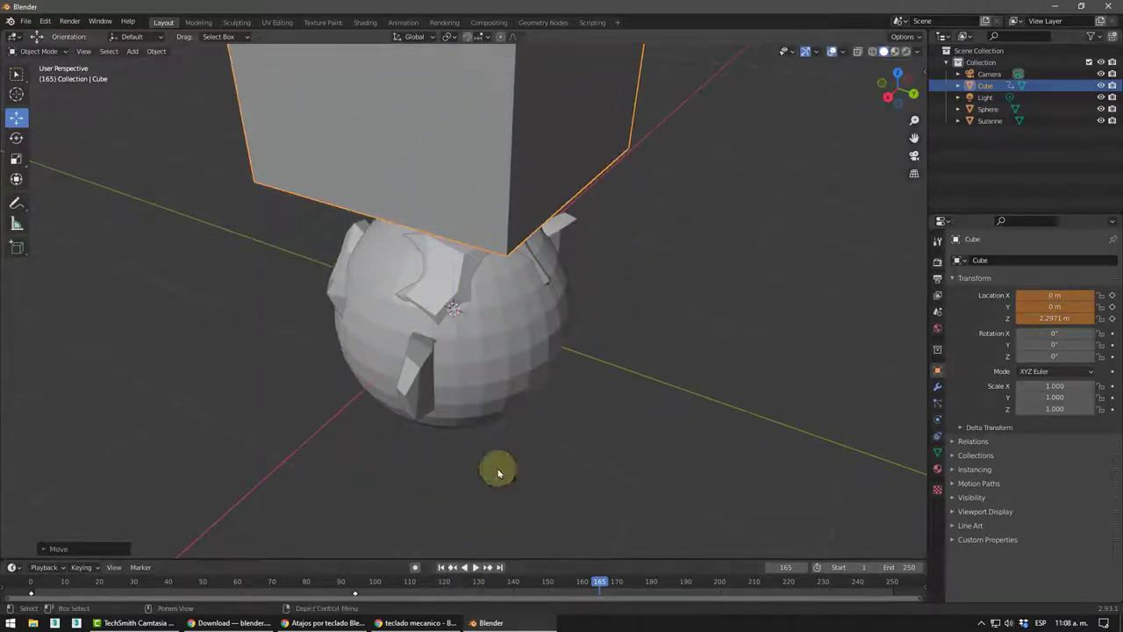
key("ctrl+z")
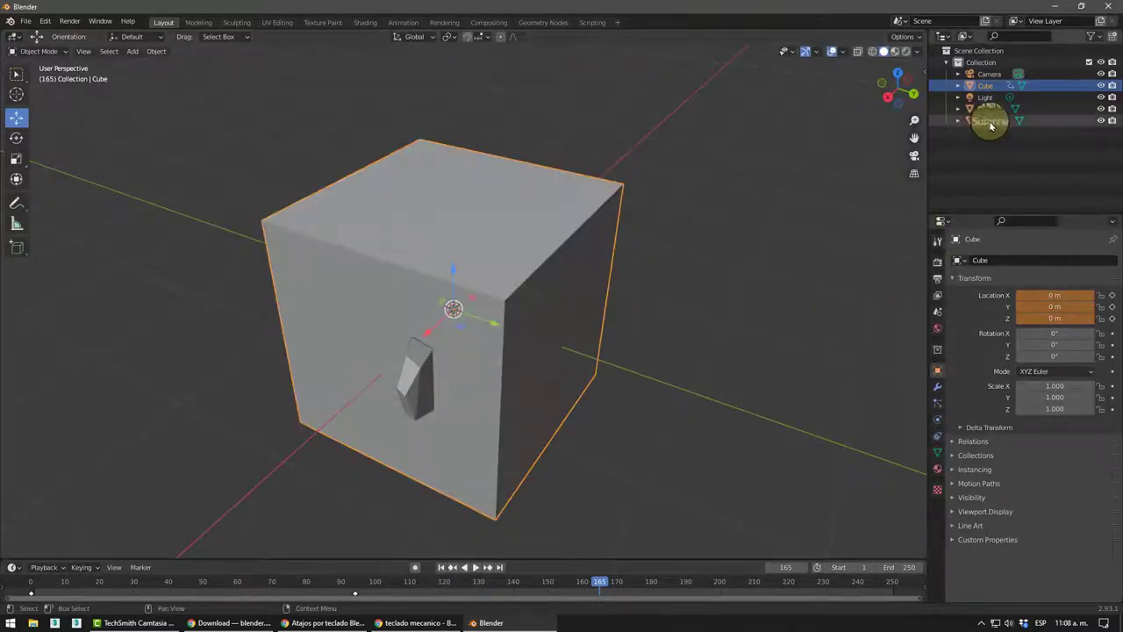
mouse_move(684, 246)
middle_mouse_down()
mouse_move(595, 269)
mouse_move(760, 275)
mouse_move(778, 254)
mouse_move(596, 242)
mouse_move(455, 253)
middle_mouse_up()
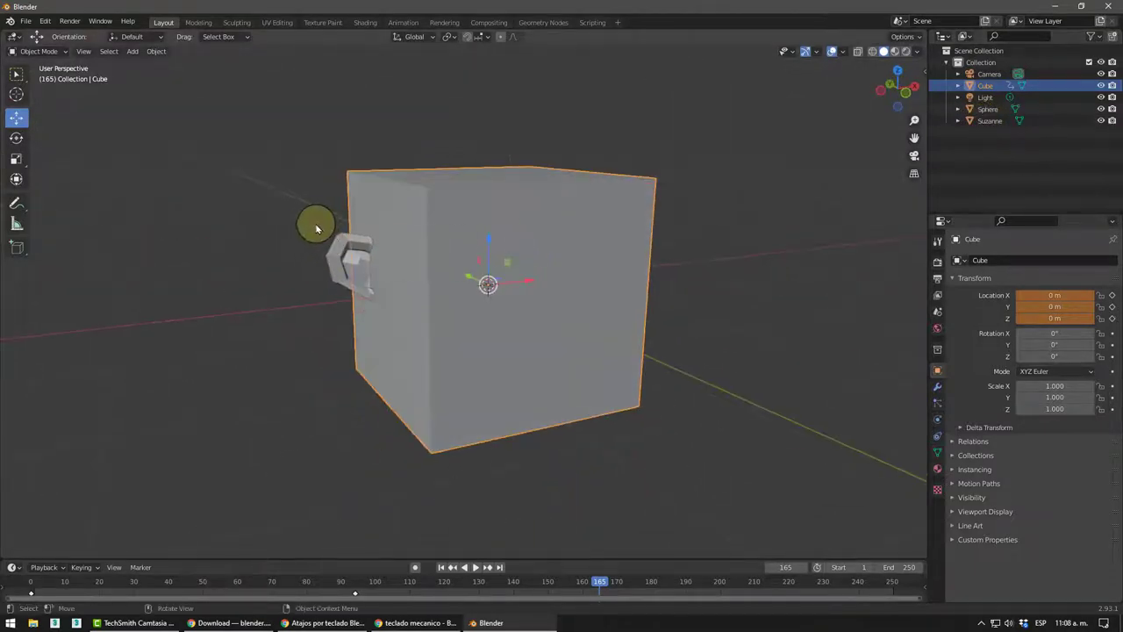
Step: Switch to wireframe and select Suzanne inside the cube by clicking its ears
left_click(344, 254)
mouse_move(351, 255)
middle_mouse_down()
mouse_move(311, 308)
mouse_move(326, 316)
middle_mouse_up()
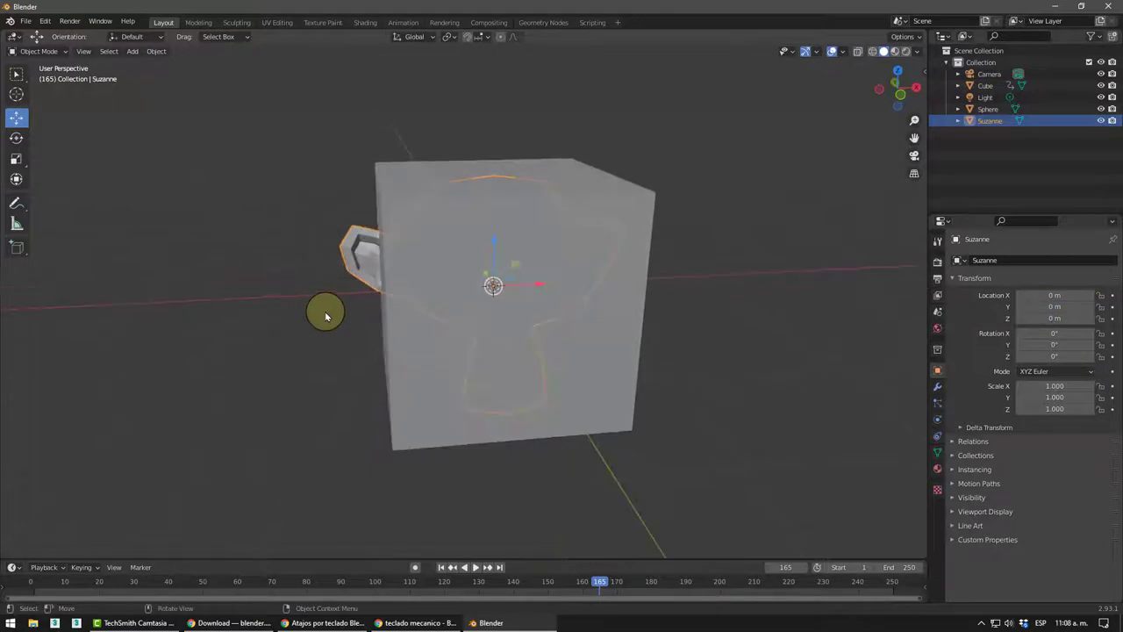
key("shift+z")
left_click(320, 340)
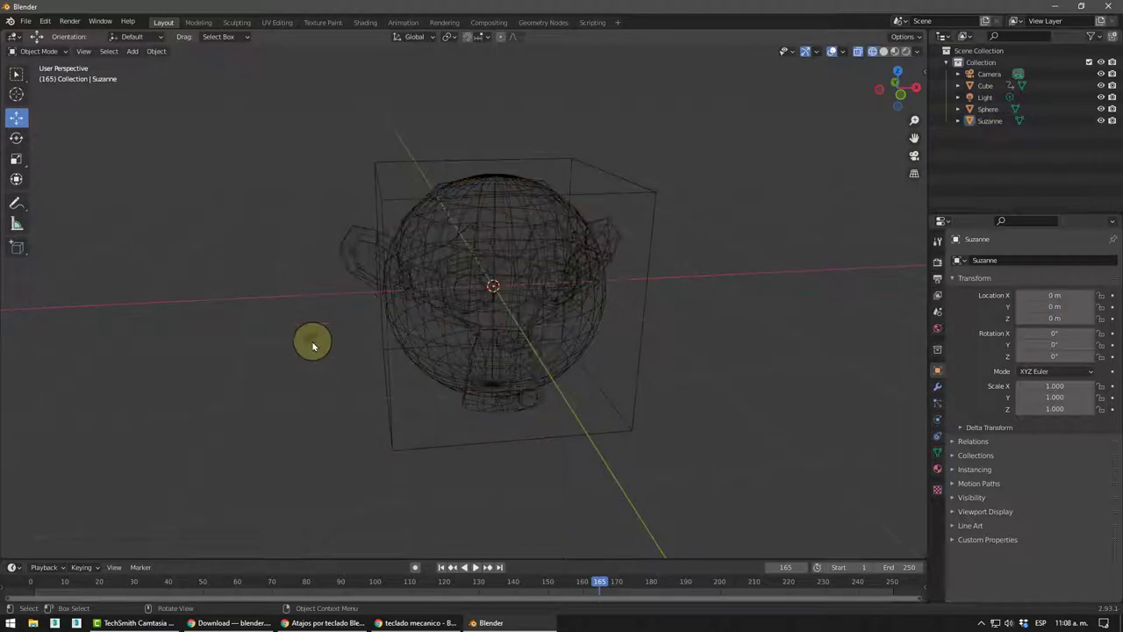
left_click(597, 231)
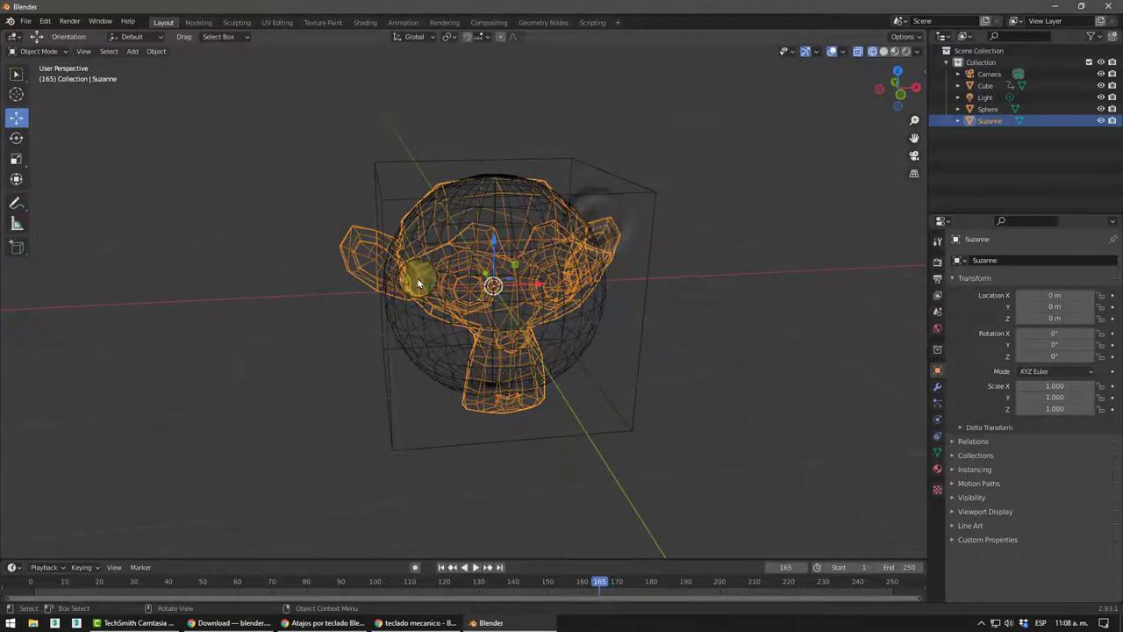
left_click(239, 252)
left_click(386, 267)
left_click(983, 121)
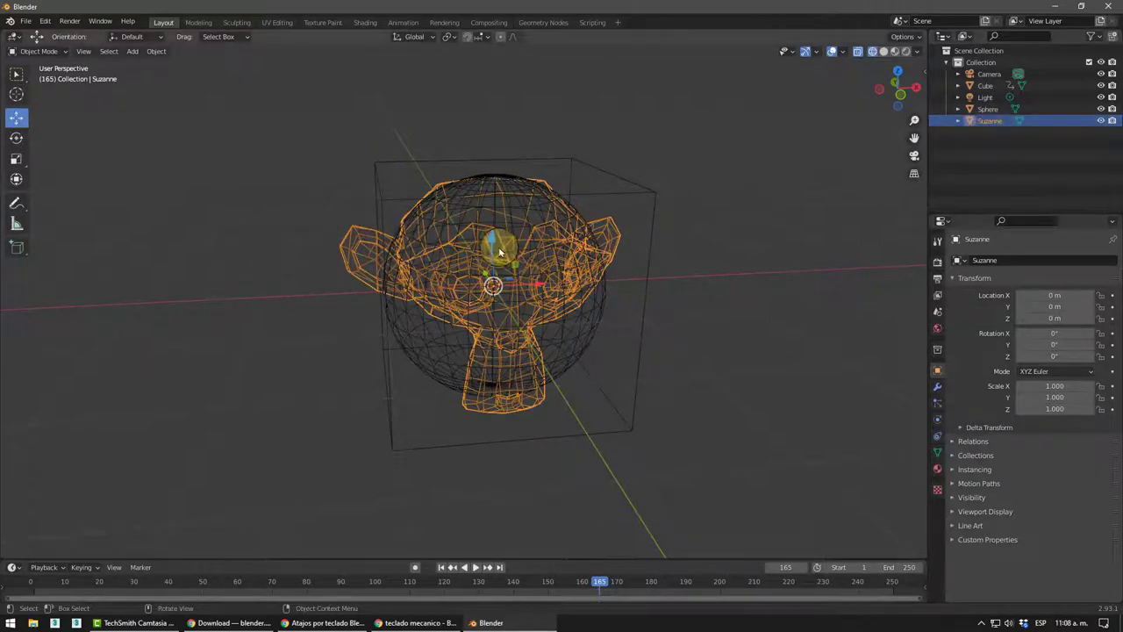
Step: Drag Suzanne up along Z and settle it on the cube's top at Z 1.3895 m in Solid shading
left_click_drag(496, 250, 471, 75)
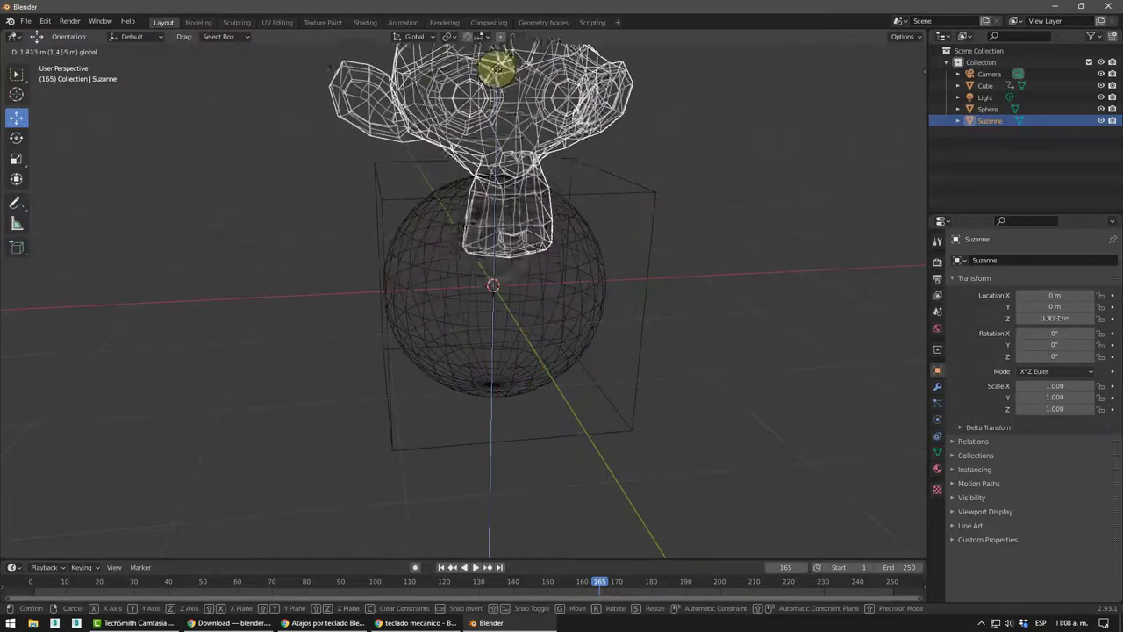
mouse_move(441, 242)
middle_mouse_down()
mouse_move(466, 243)
mouse_move(501, 281)
mouse_move(477, 338)
mouse_move(453, 178)
middle_mouse_up()
key("shift+z")
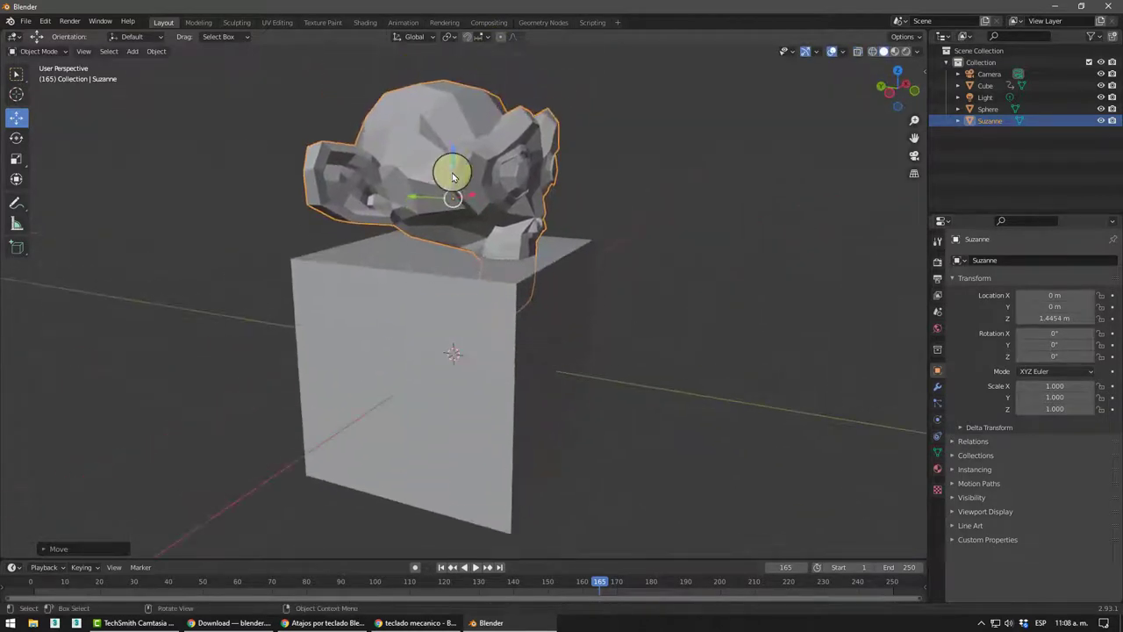
mouse_move(452, 159)
left_mouse_down()
mouse_move(434, 157)
mouse_move(459, 201)
left_mouse_up()
mouse_move(459, 201)
middle_mouse_down()
mouse_move(378, 278)
mouse_move(478, 301)
mouse_move(497, 289)
mouse_move(401, 319)
middle_mouse_up()
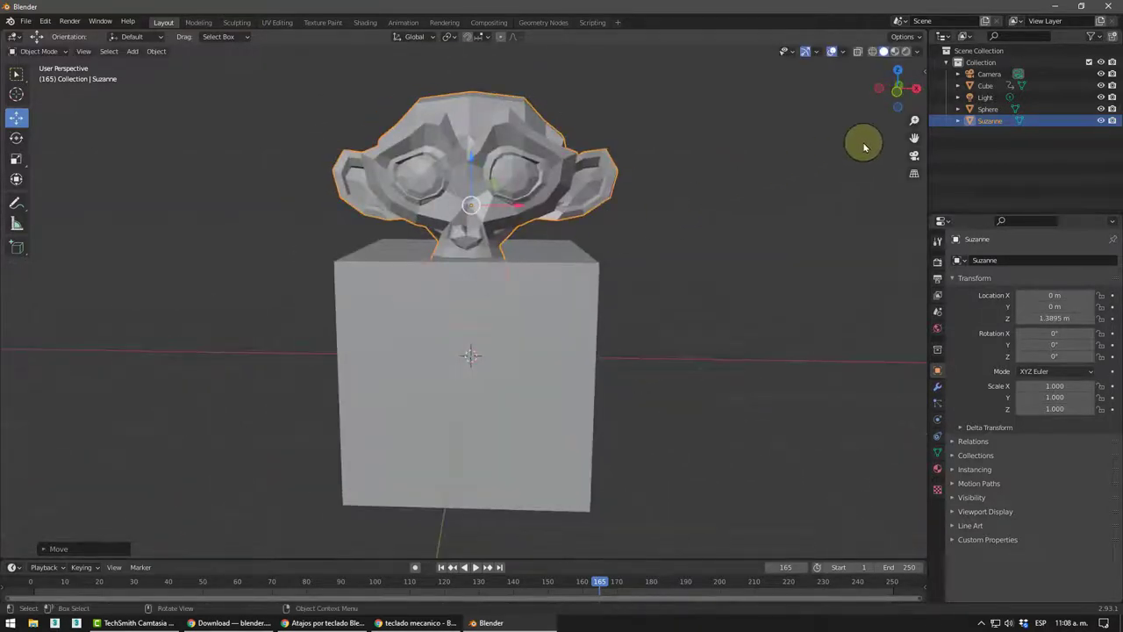
Step: Select the UV sphere and move it left along X to -2.3724 m
left_click(987, 109)
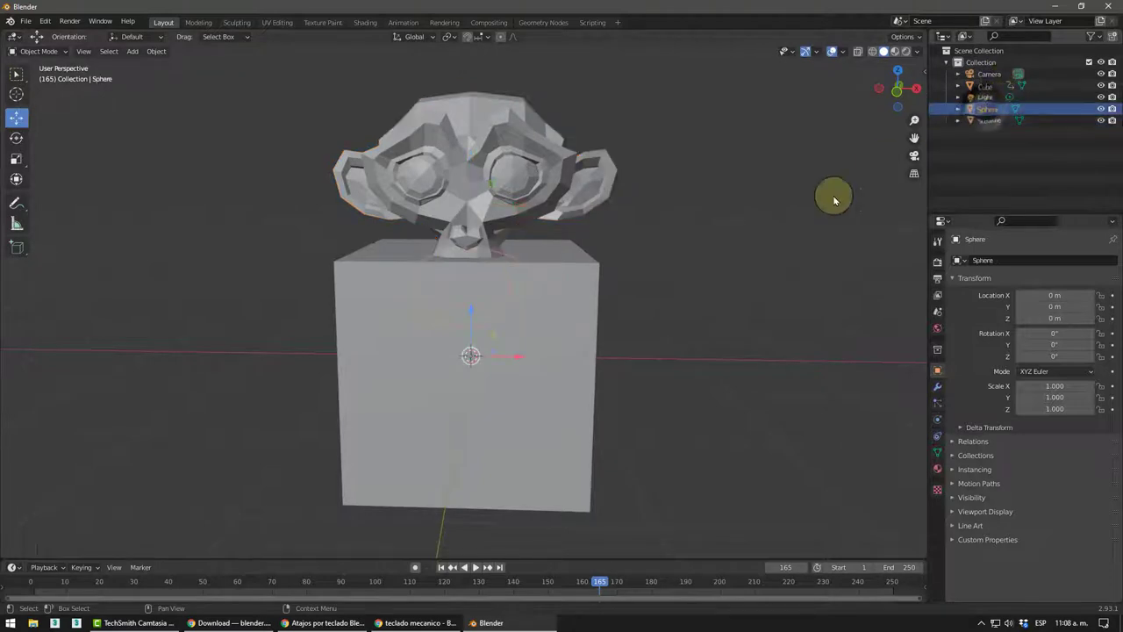
left_click_drag(503, 360, 293, 360)
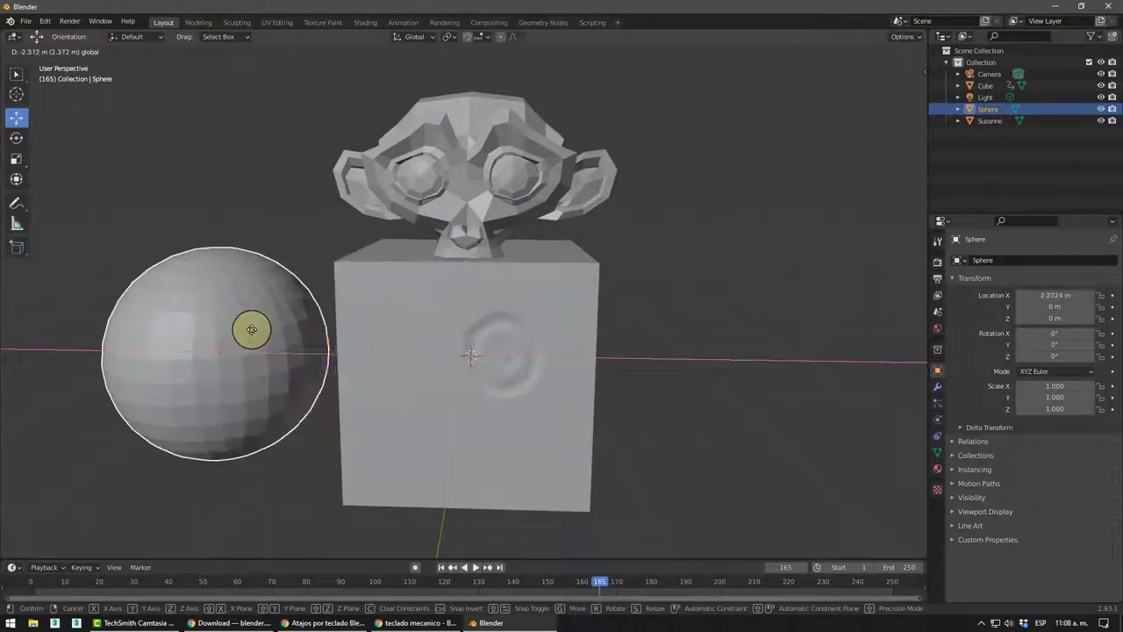
mouse_move(342, 381)
middle_mouse_down()
mouse_move(470, 349)
mouse_move(465, 314)
mouse_move(307, 308)
mouse_move(463, 151)
mouse_move(532, 306)
mouse_move(557, 251)
mouse_move(524, 314)
mouse_move(432, 268)
mouse_move(401, 306)
mouse_move(451, 366)
mouse_move(592, 359)
mouse_move(571, 346)
middle_mouse_up()
Step: Select the cube and raise it along Z to 0.87048 m
left_click(478, 136)
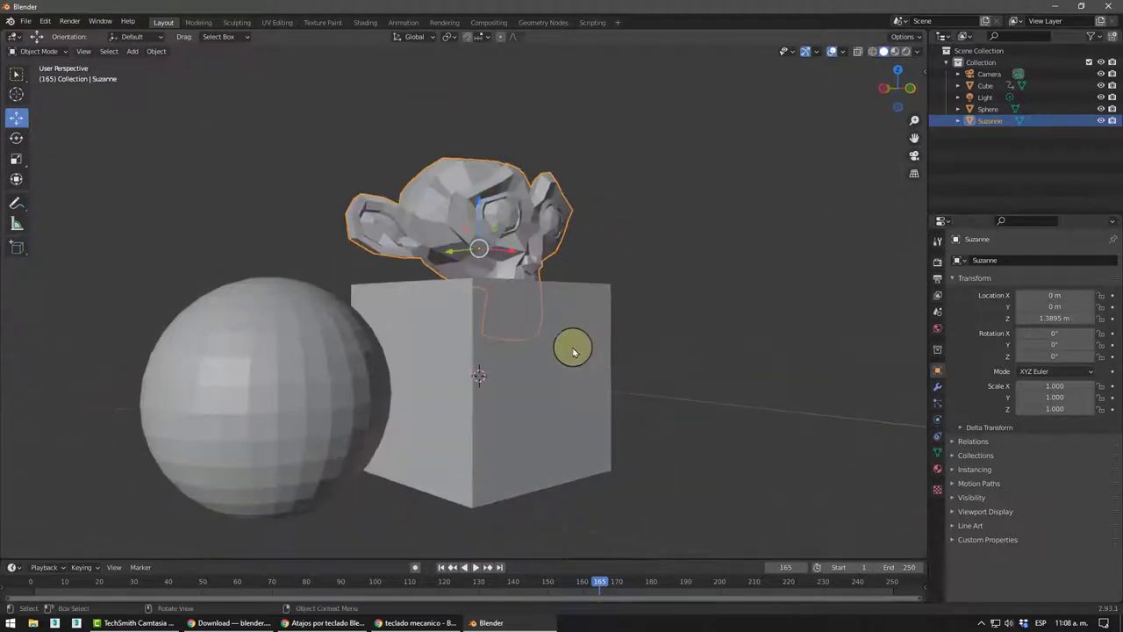
left_click(547, 343)
mouse_move(479, 352)
left_mouse_down()
mouse_move(474, 258)
mouse_move(479, 271)
left_mouse_up()
scroll(607, 402, "up", 3)
mouse_move(607, 401)
middle_mouse_down()
mouse_move(622, 431)
mouse_move(572, 434)
mouse_move(566, 411)
mouse_move(494, 426)
mouse_move(395, 409)
mouse_move(492, 417)
middle_mouse_up()
Step: Undo the cube's lift and show its transform values in the sidebar's Item tab
key("ctrl+z")
scroll(537, 403, "down", 3)
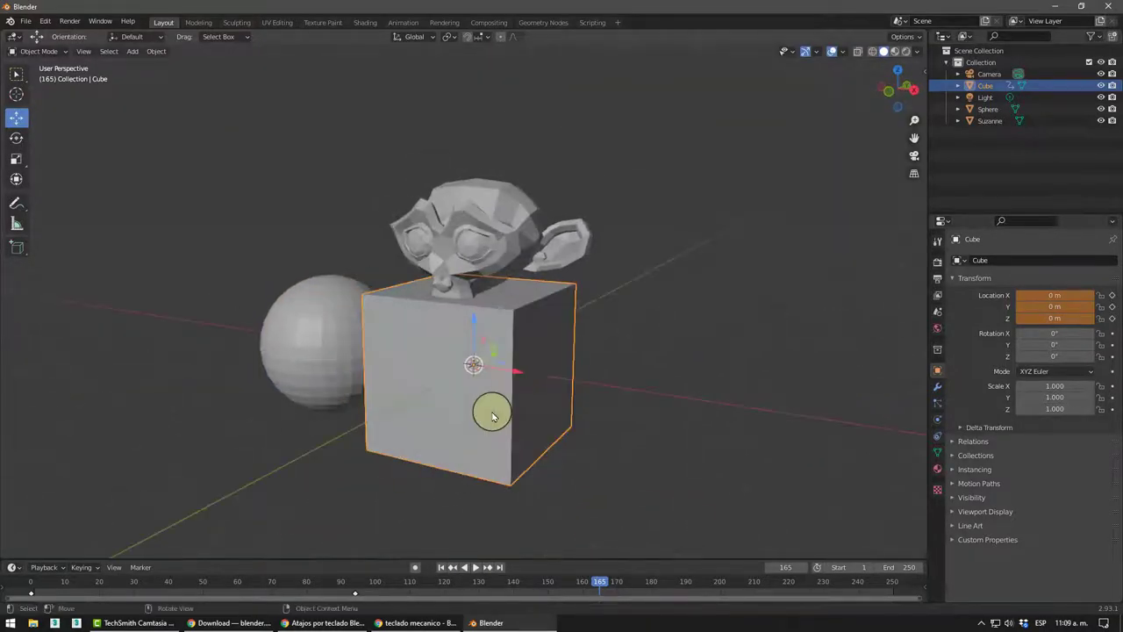
key("n")
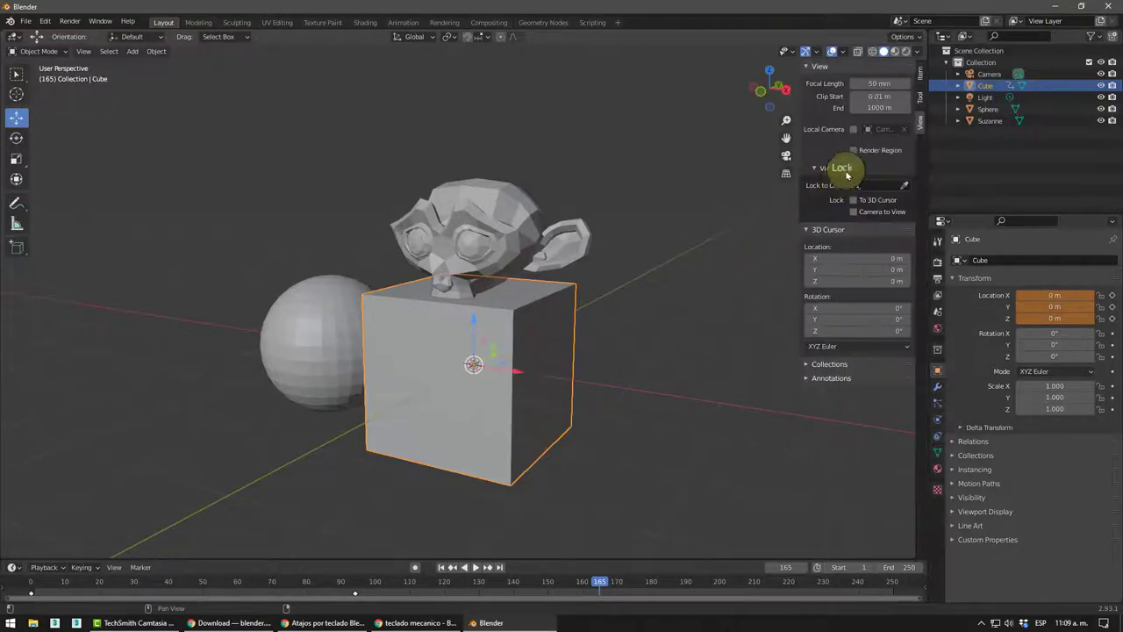
left_click(919, 77)
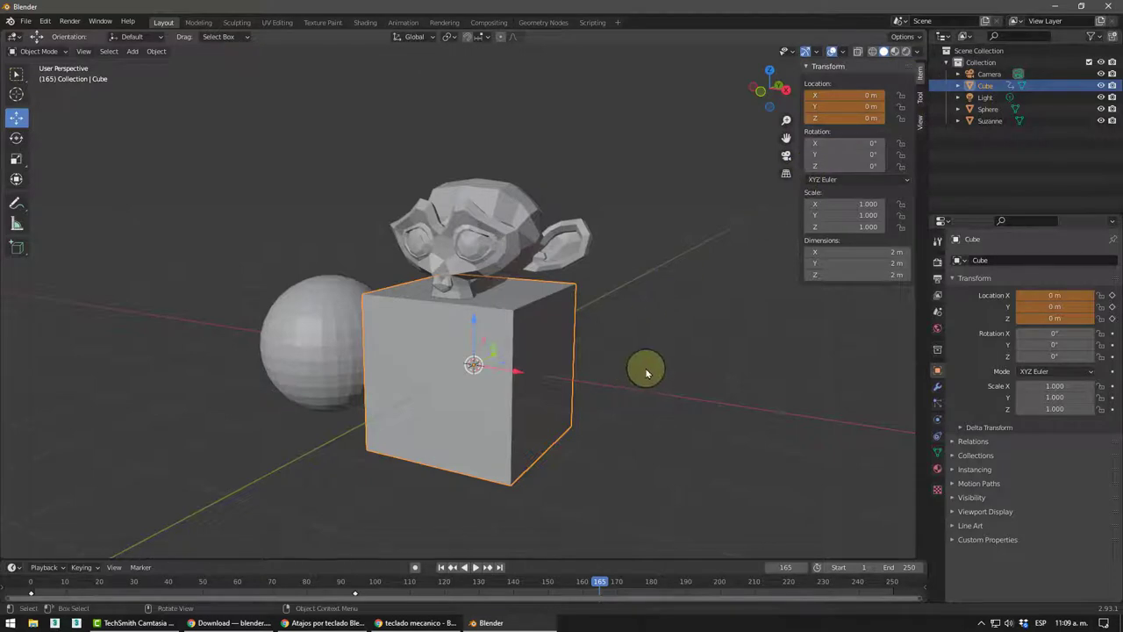
Step: Delete the cube's location keyframes so its location stays at 0 m, then reselect it
left_click(647, 373)
left_click(478, 419)
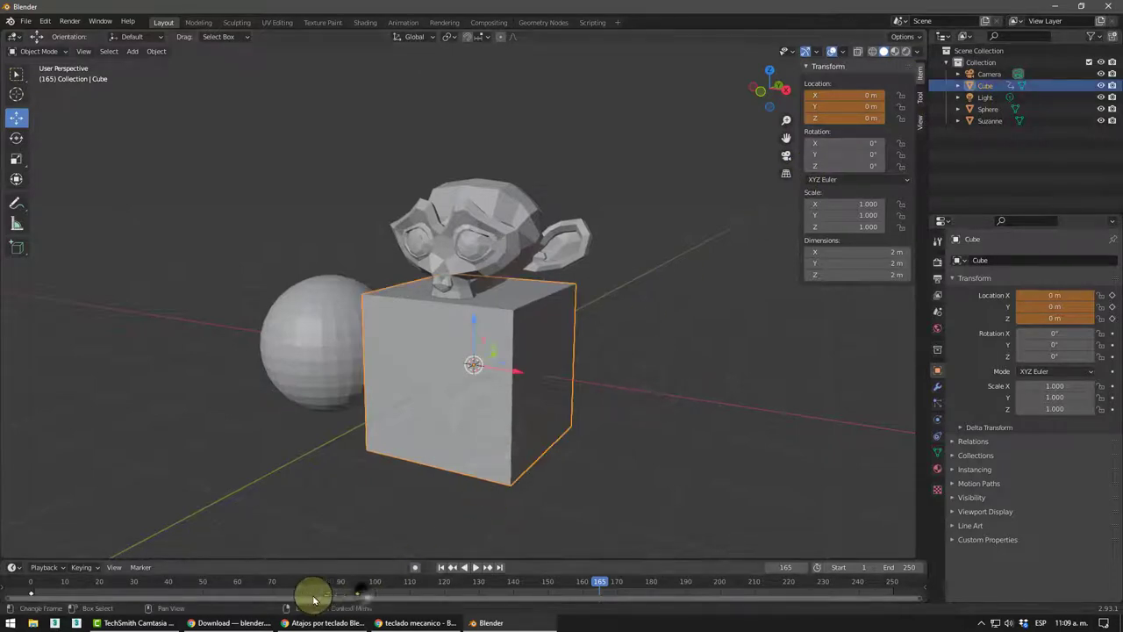
left_click_drag(339, 591, 146, 588)
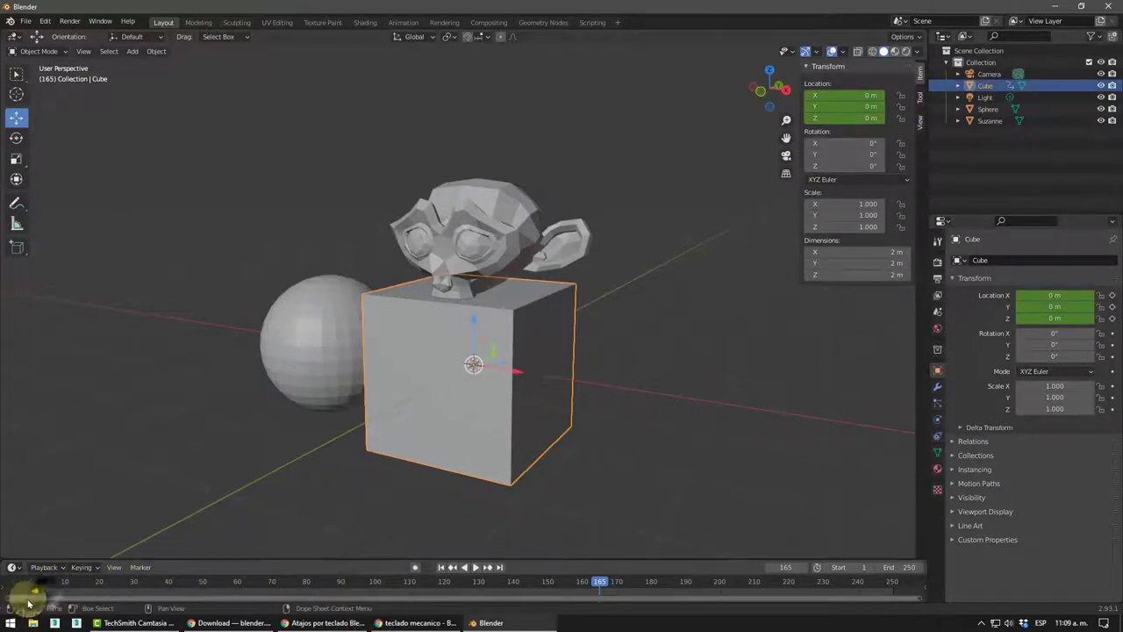
key("Delete")
left_click(645, 410)
left_click(496, 448)
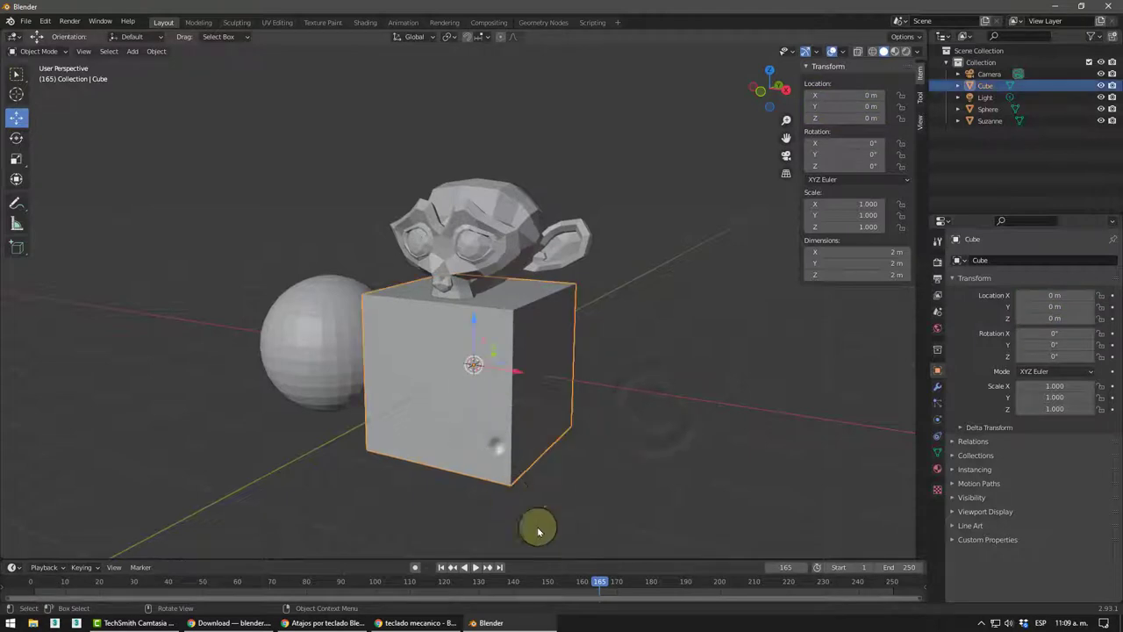
Step: Set the cube's Location Z to 1 m in the Transform panel
mouse_move(537, 456)
middle_mouse_down()
mouse_move(602, 514)
mouse_move(514, 431)
mouse_move(442, 438)
middle_mouse_up()
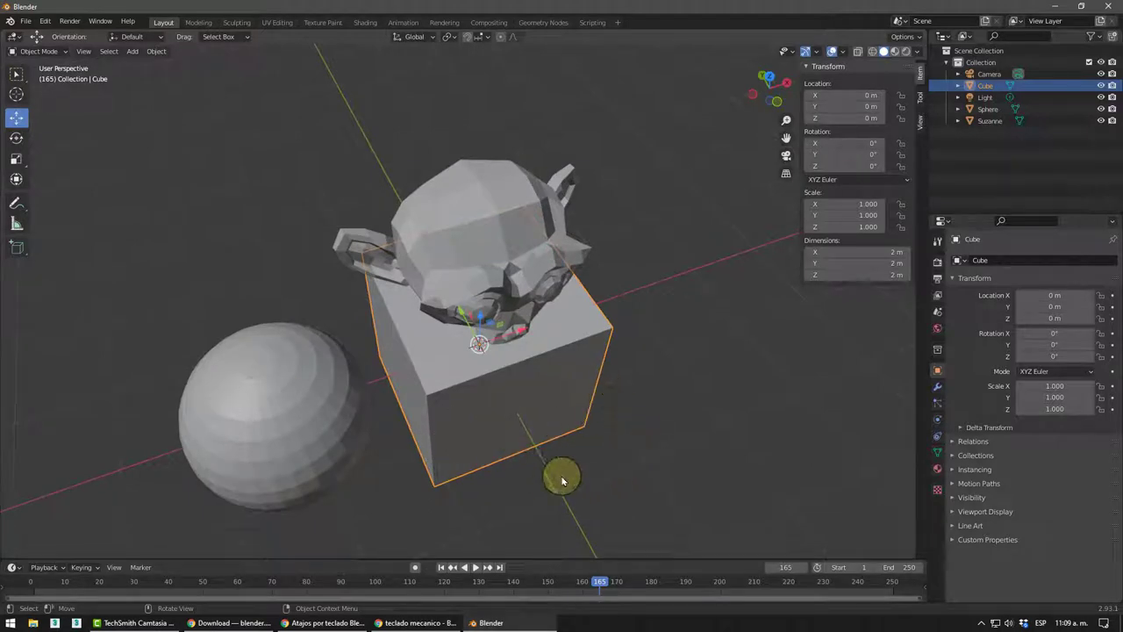
mouse_move(562, 481)
middle_mouse_down()
mouse_move(622, 418)
mouse_move(563, 448)
middle_mouse_up()
mouse_move(616, 420)
middle_mouse_down()
mouse_move(595, 422)
mouse_move(602, 409)
mouse_move(635, 421)
middle_mouse_up()
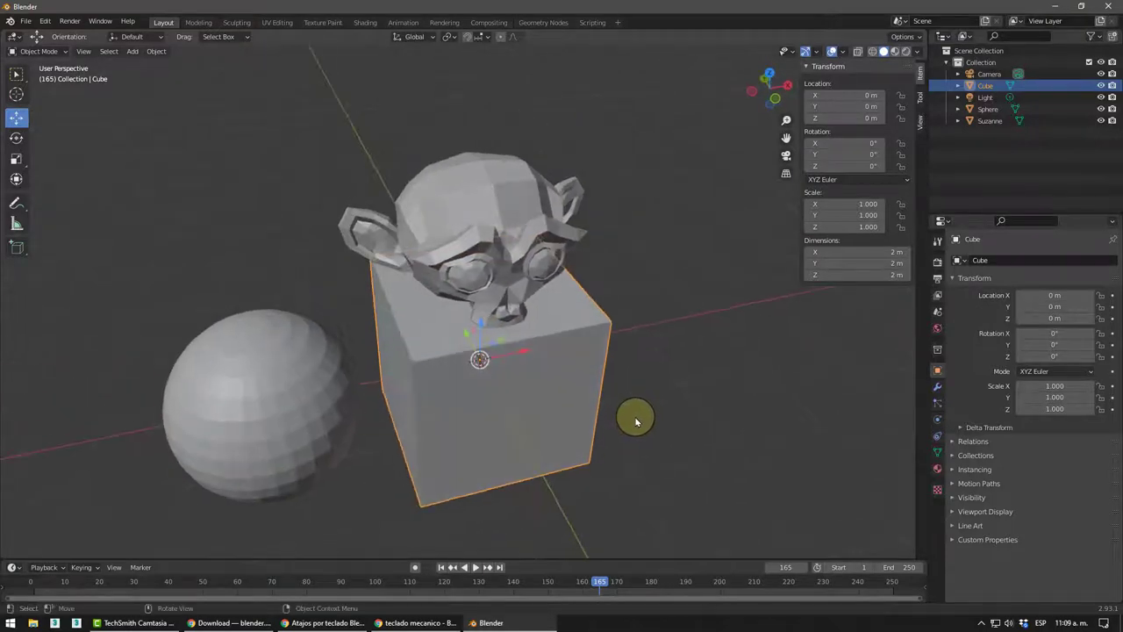
mouse_move(558, 436)
middle_mouse_down()
mouse_move(515, 377)
mouse_move(472, 381)
mouse_move(501, 396)
mouse_move(582, 396)
mouse_move(457, 373)
mouse_move(386, 266)
middle_mouse_up()
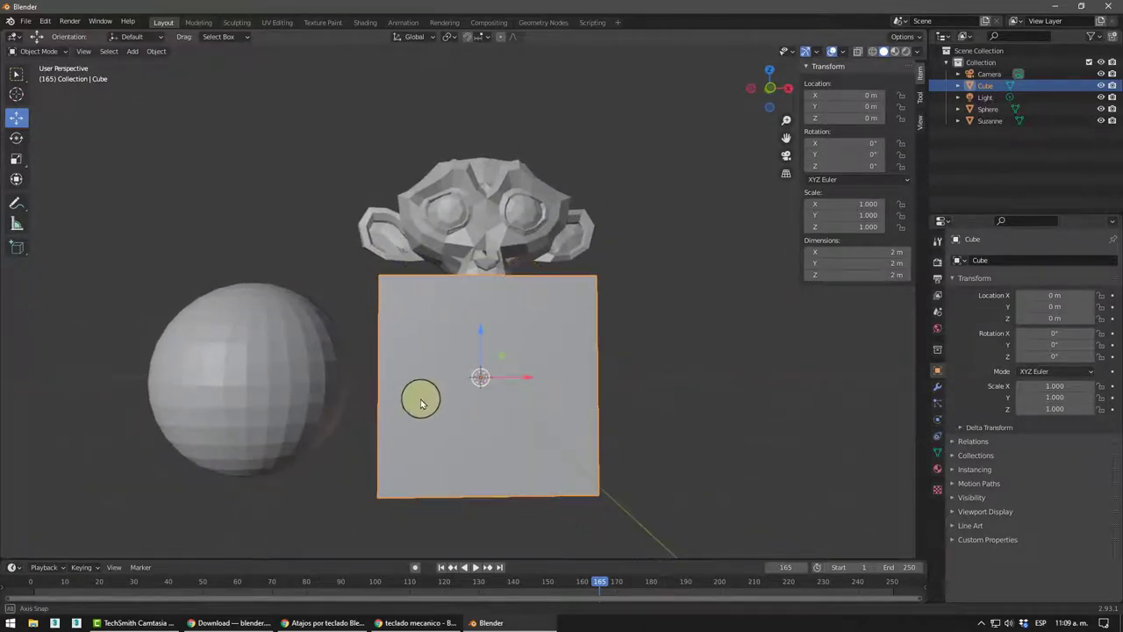
middle_click_drag(421, 402, 422, 389)
mouse_move(429, 349)
middle_mouse_down()
mouse_move(439, 394)
mouse_move(423, 394)
mouse_move(394, 339)
middle_mouse_up()
double_click(847, 117)
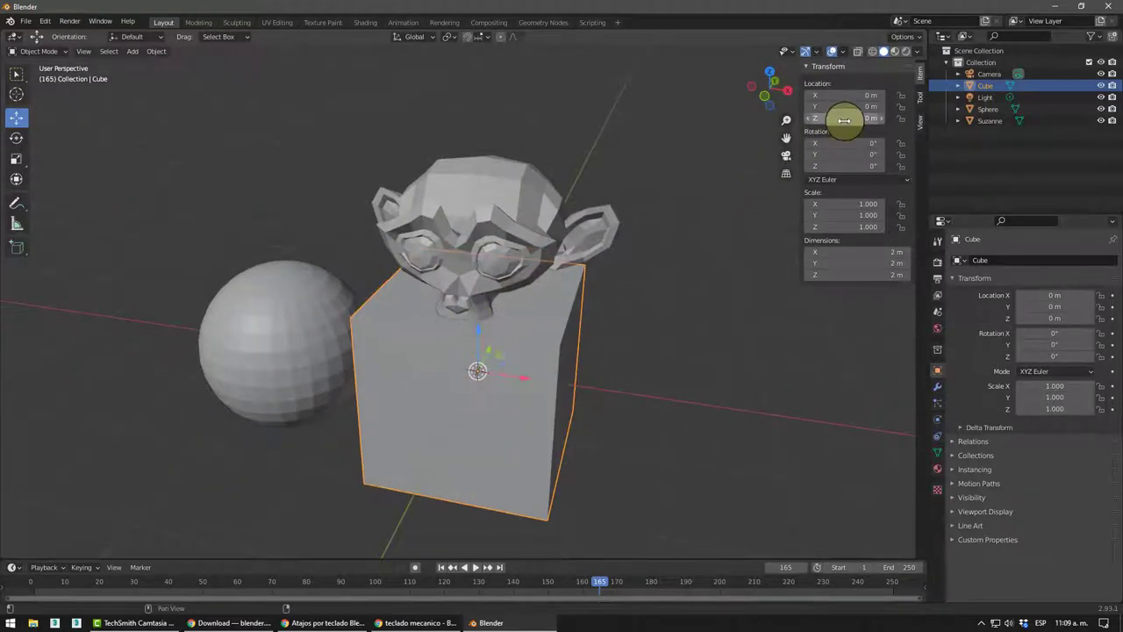
type("1")
key("Return")
Step: Check the raised cube from around it, ending in Right Orthographic view
mouse_move(775, 549)
middle_mouse_down()
mouse_move(501, 363)
mouse_move(474, 360)
mouse_move(500, 395)
mouse_move(453, 436)
middle_mouse_up()
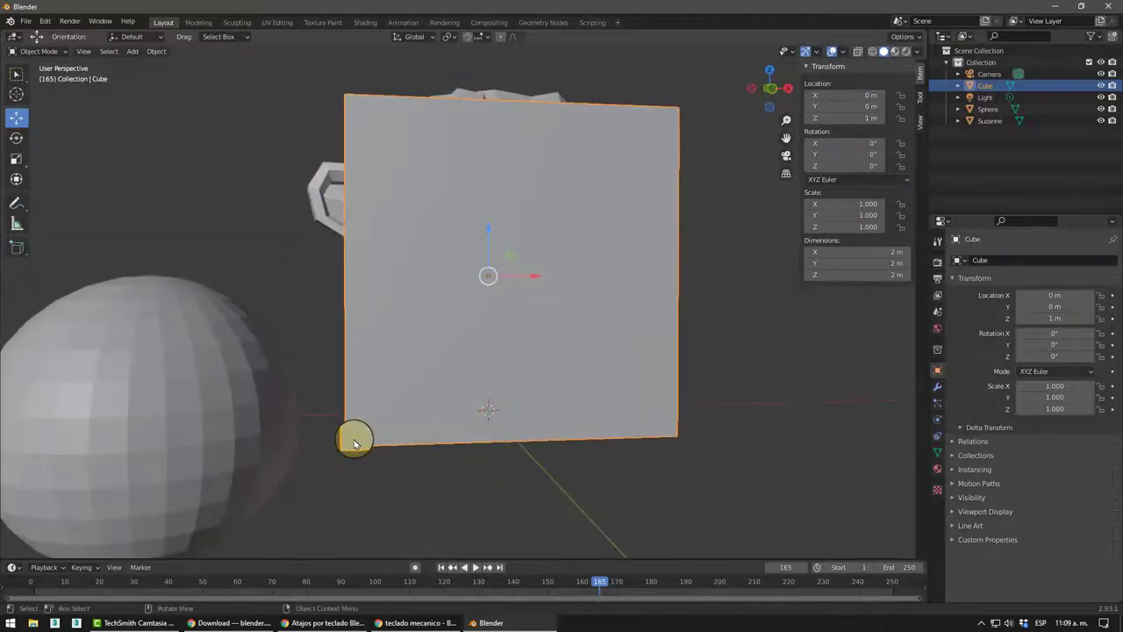
middle_click_drag(354, 443, 379, 450)
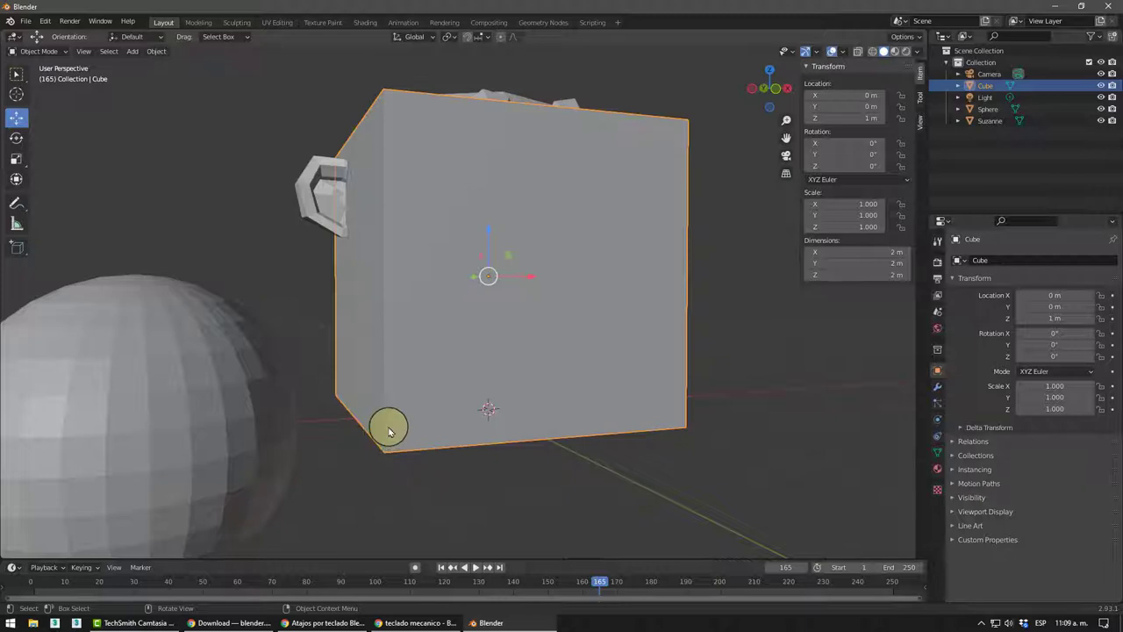
key("KP_3")
Step: Select Suzanne and lift her along Z to about 2.94 m, above the cube
scroll(321, 418, "up", 3)
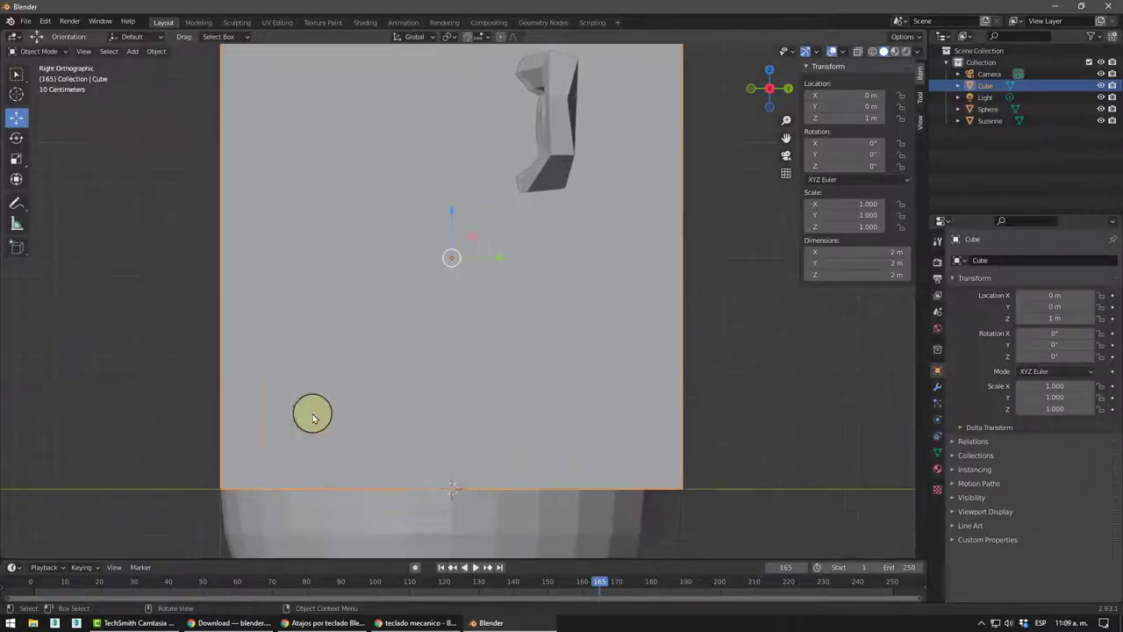
scroll(479, 251, "down", 3)
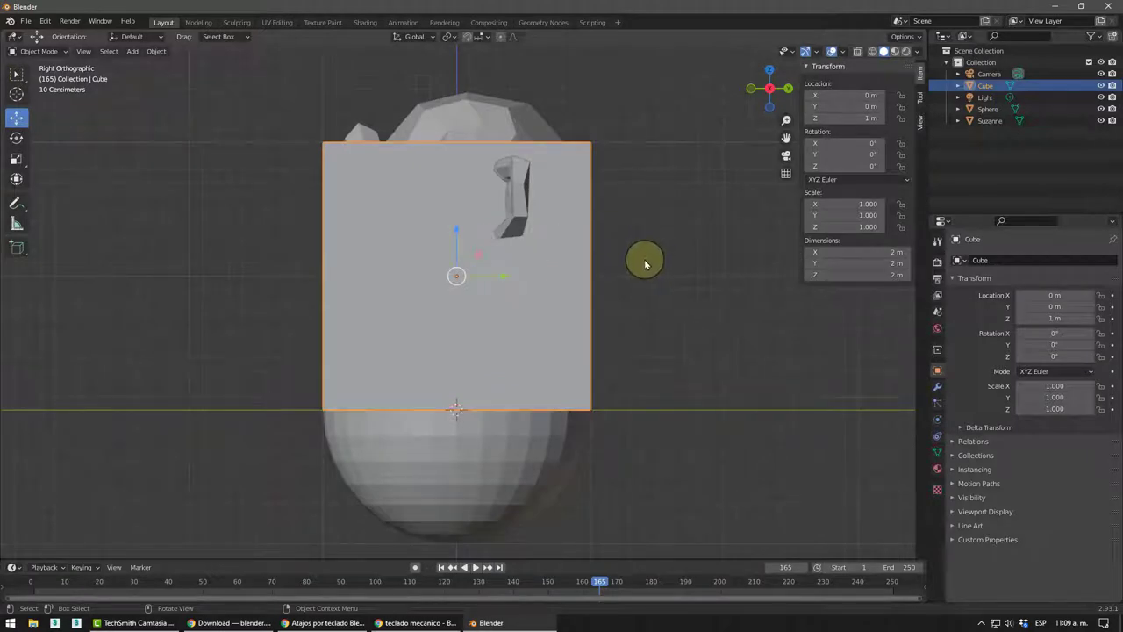
middle_click_drag(605, 262, 606, 378, "shift")
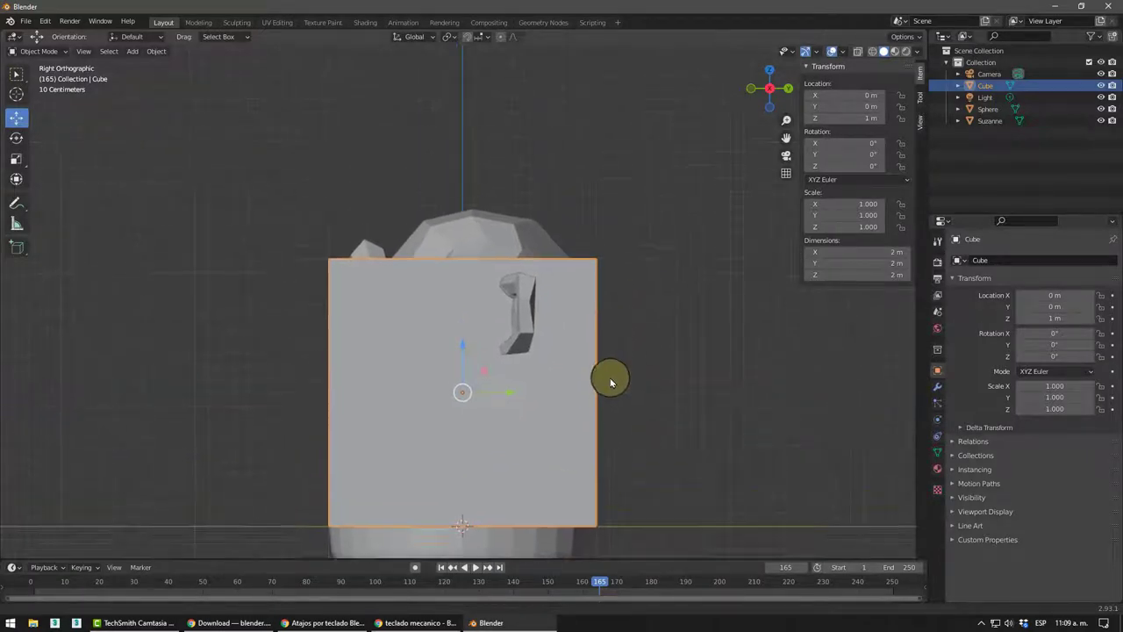
left_click(500, 232)
left_click_drag(463, 318, 463, 100)
middle_click_drag(564, 246, 512, 278, "shift")
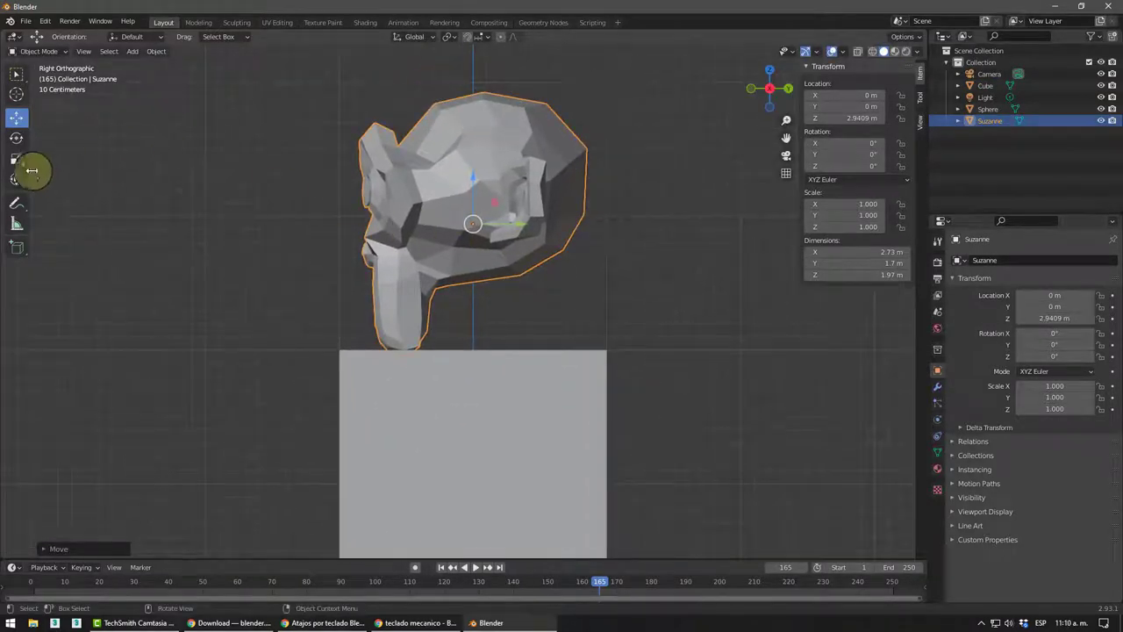
Step: Tilt Suzanne forward to -32.7° around X with the Rotate tool
left_click(17, 138)
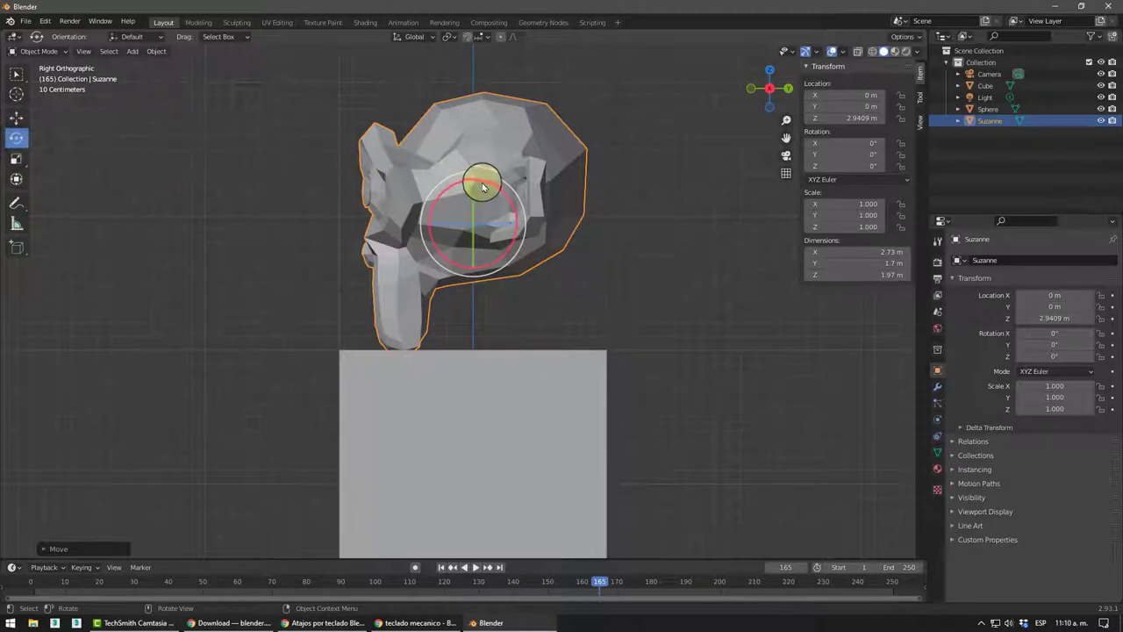
left_click_drag(484, 188, 502, 198)
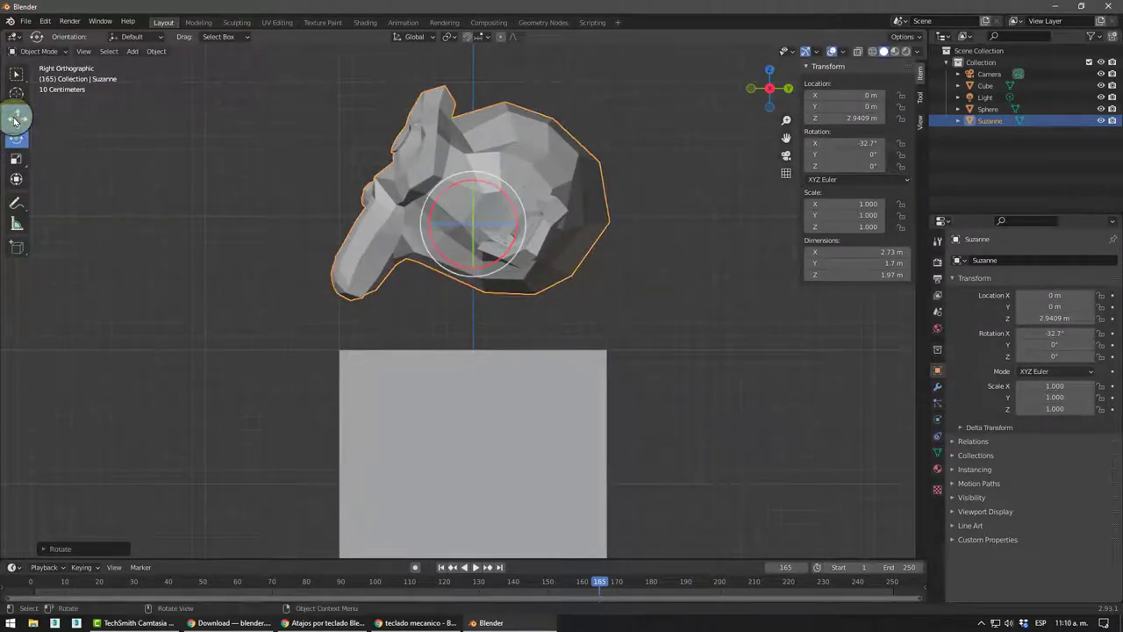
left_click(16, 118)
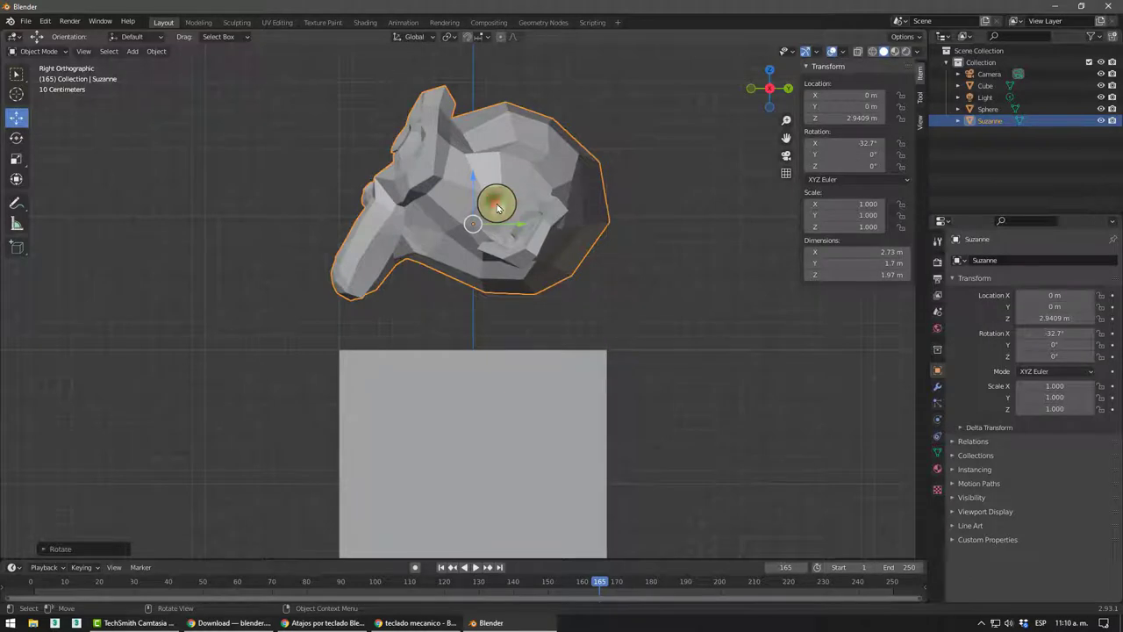
Step: Lower Suzanne toward the cube's top and tilt her slightly further around X
left_click_drag(497, 207, 515, 248)
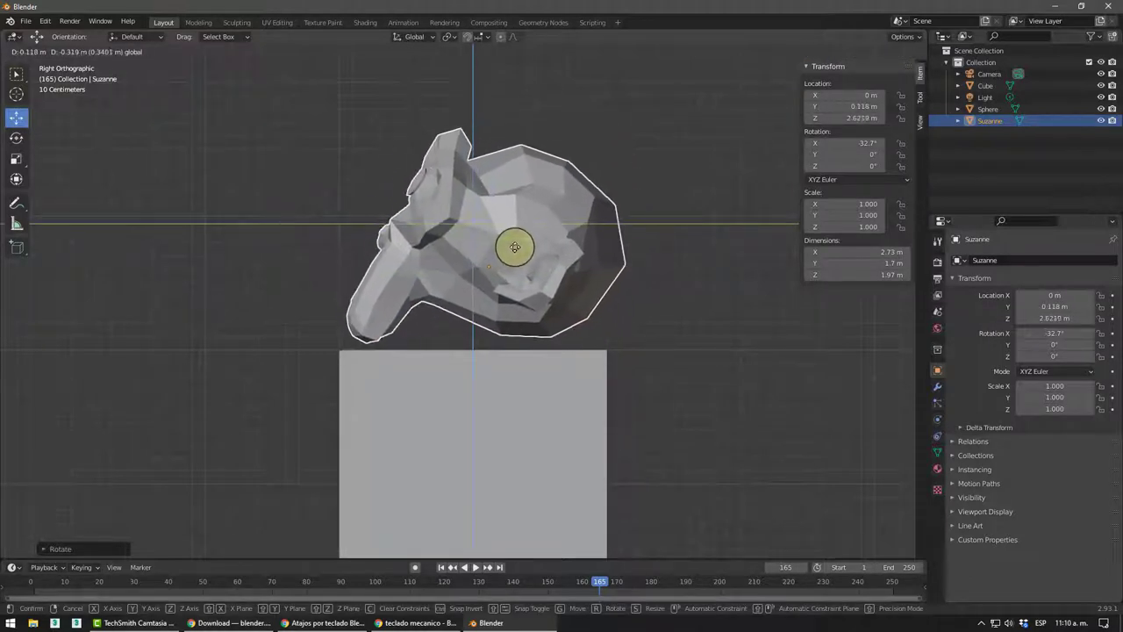
left_click_drag(515, 248, 514, 254)
scroll(533, 351, "up", 2)
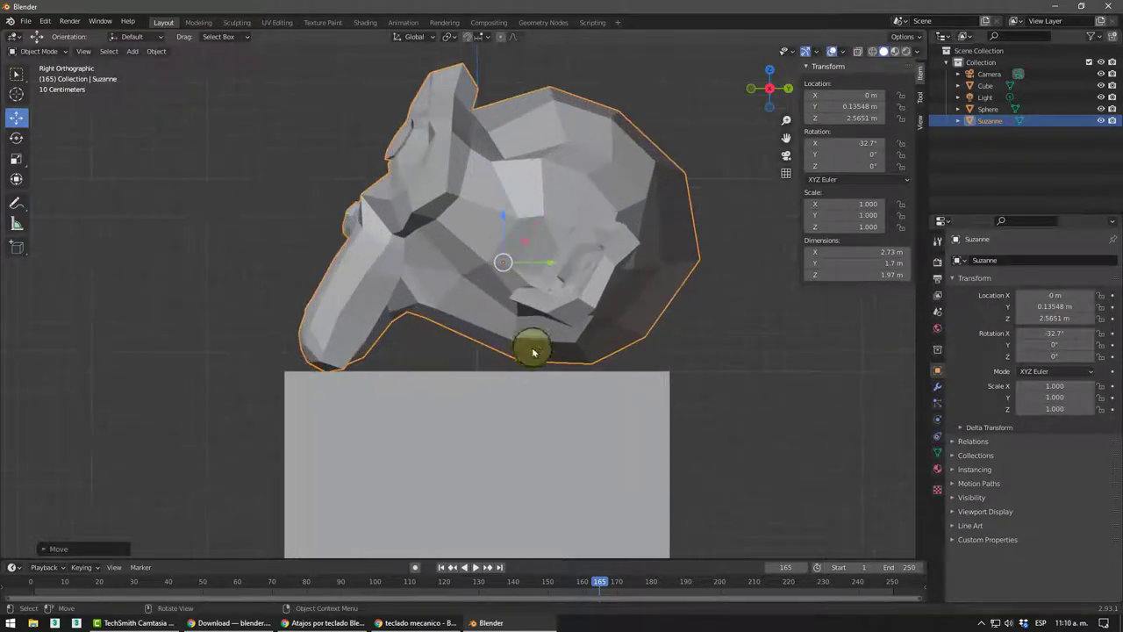
scroll(533, 351, "up", 2)
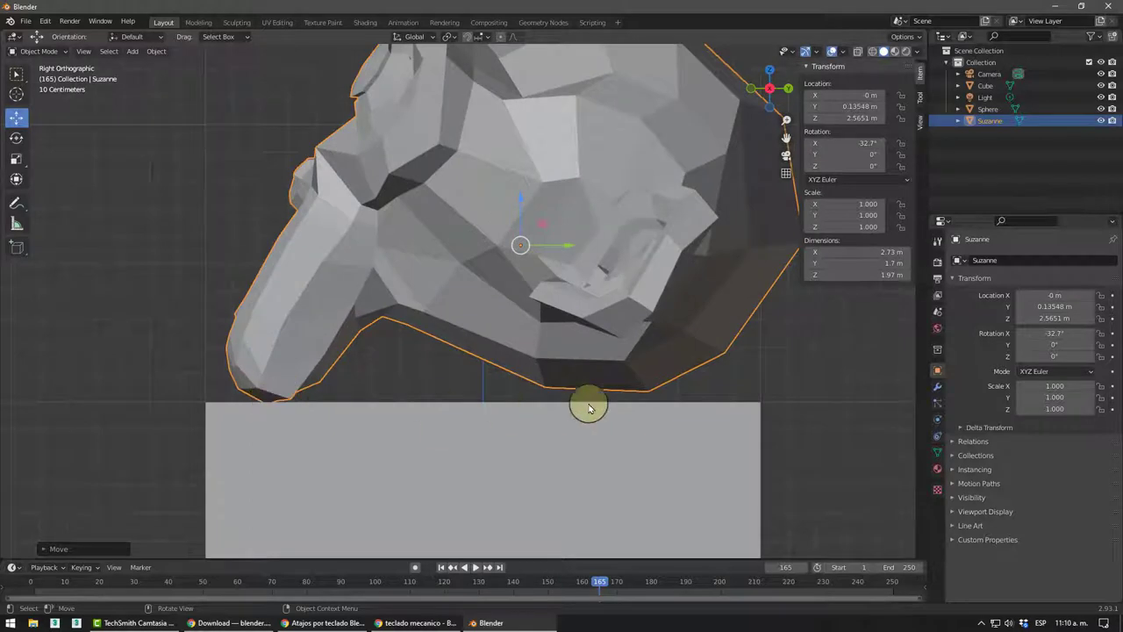
left_click(19, 141)
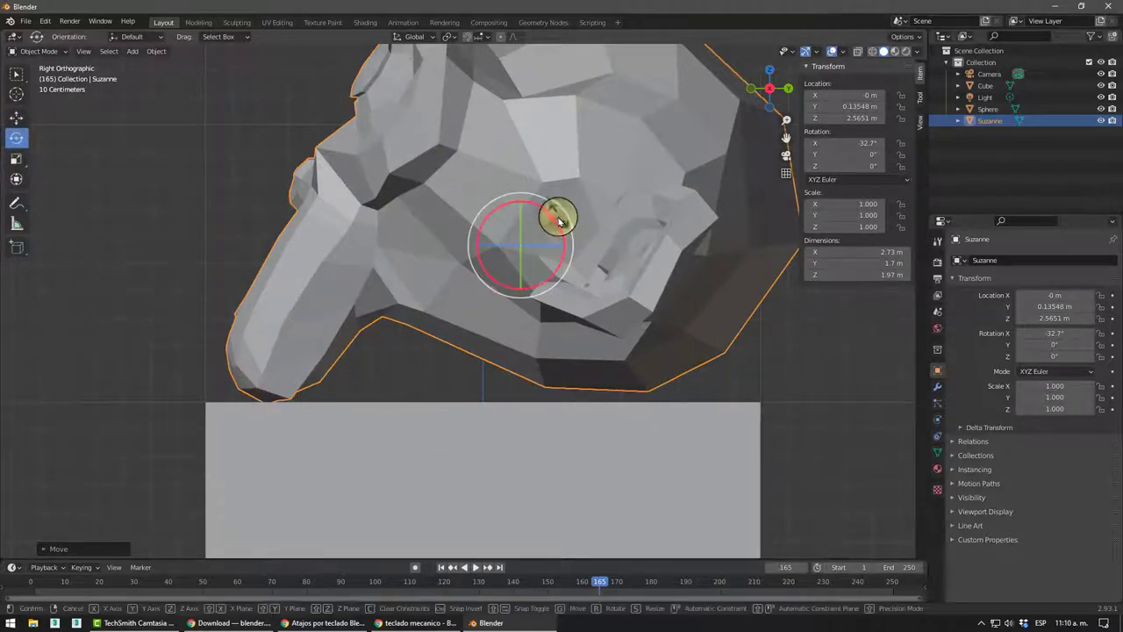
left_click_drag(555, 221, 558, 219)
Step: Rest Suzanne on the cube at Z 2.5419 m with Rotation X set to -34.6°
left_click(32, 122)
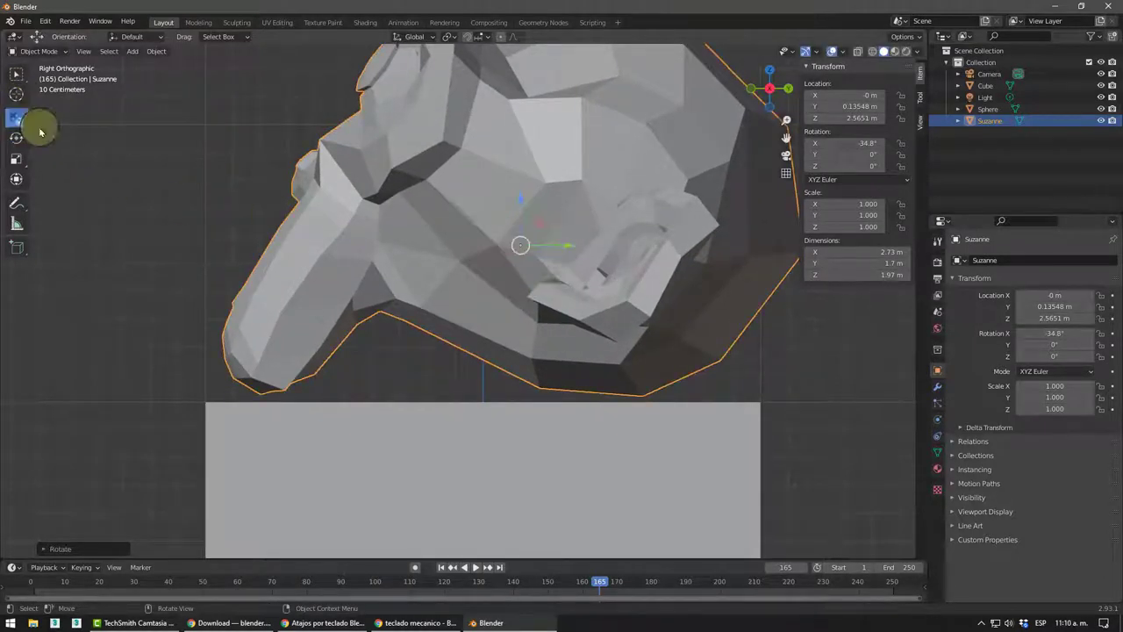
left_click(519, 224)
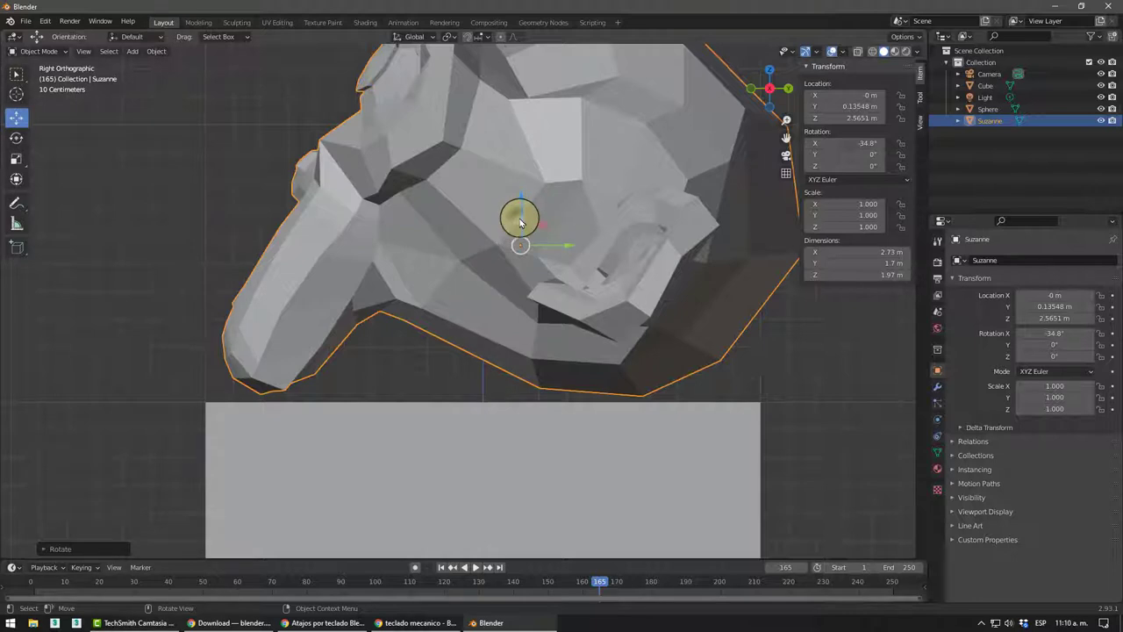
left_click_drag(519, 223, 521, 227)
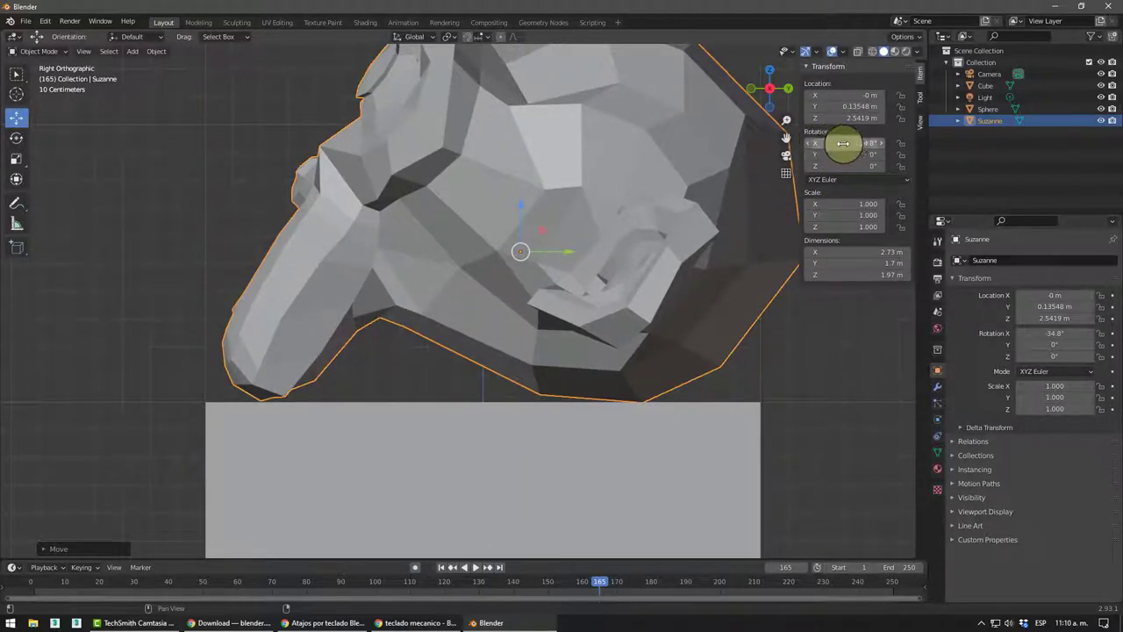
left_click_drag(848, 143, 867, 151)
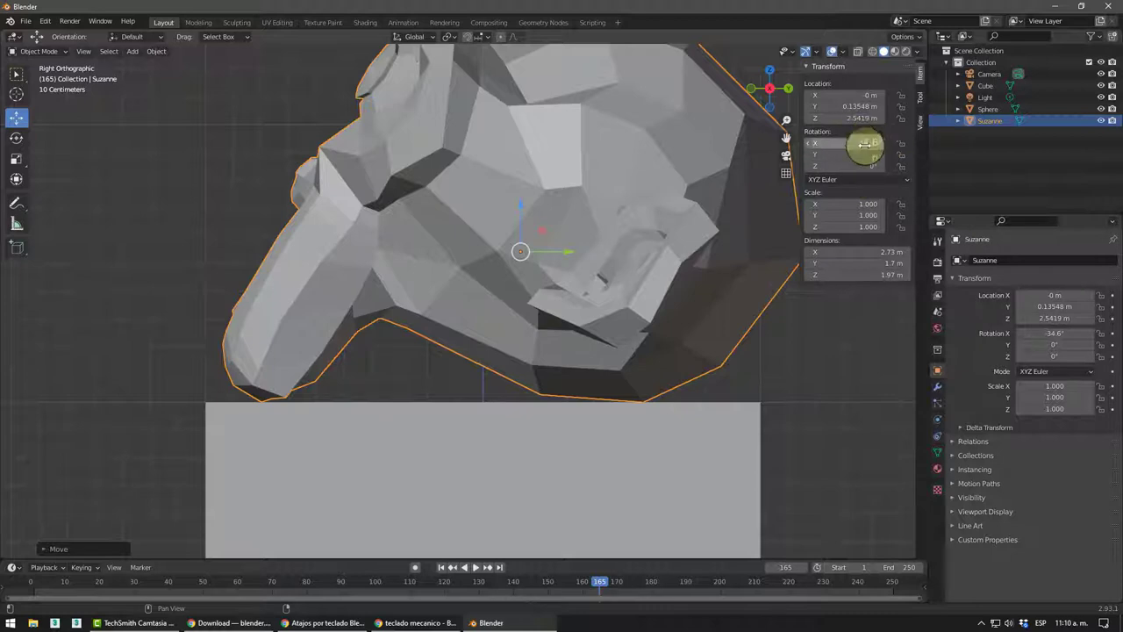
scroll(533, 321, "down", 3)
mouse_move(533, 321)
middle_mouse_down()
mouse_move(498, 347)
mouse_move(562, 328)
mouse_move(546, 346)
mouse_move(532, 301)
mouse_move(512, 354)
mouse_move(529, 379)
mouse_move(586, 394)
mouse_move(624, 389)
mouse_move(377, 389)
mouse_move(471, 406)
mouse_move(494, 316)
mouse_move(466, 376)
mouse_move(466, 358)
middle_mouse_up()
Step: Select the sphere and delete it
left_click(267, 347)
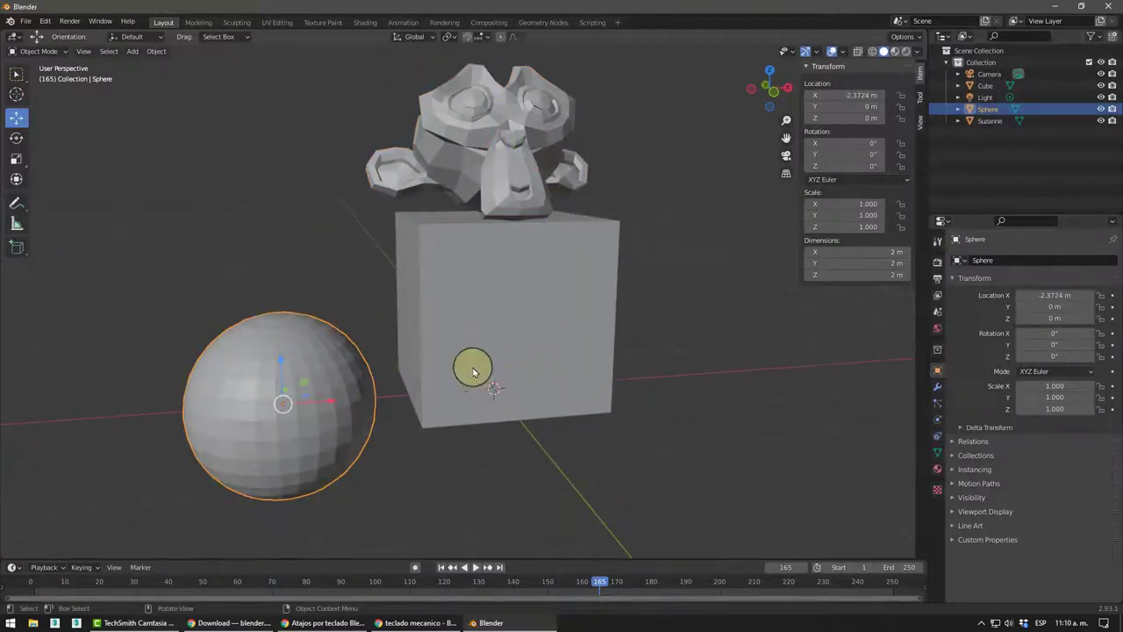
key("Delete")
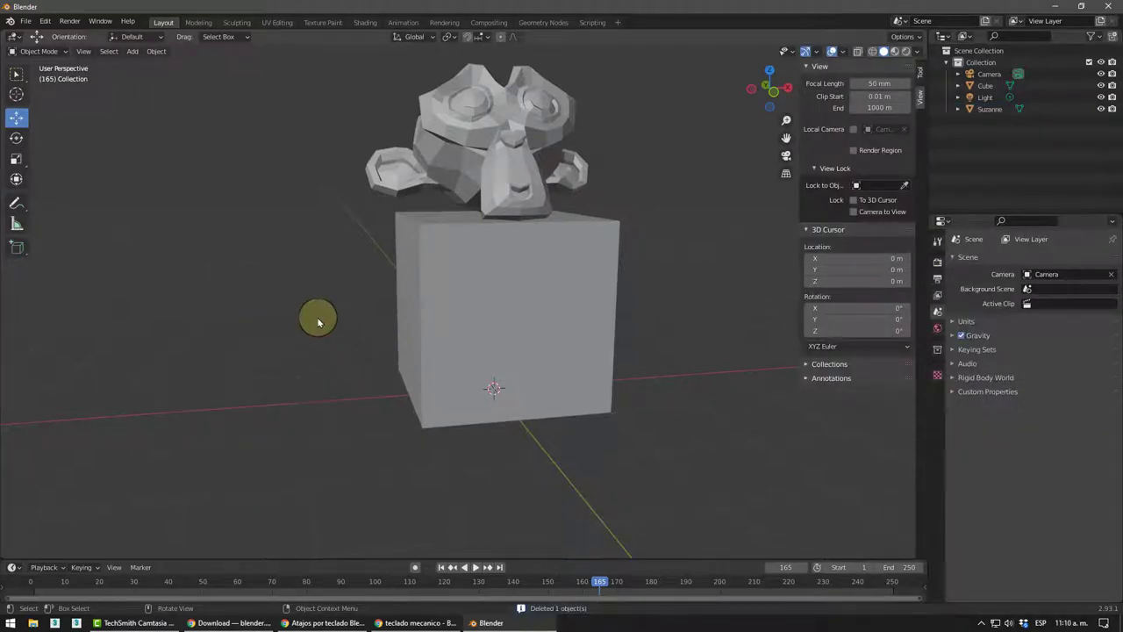
middle_click_drag(318, 323, 378, 327)
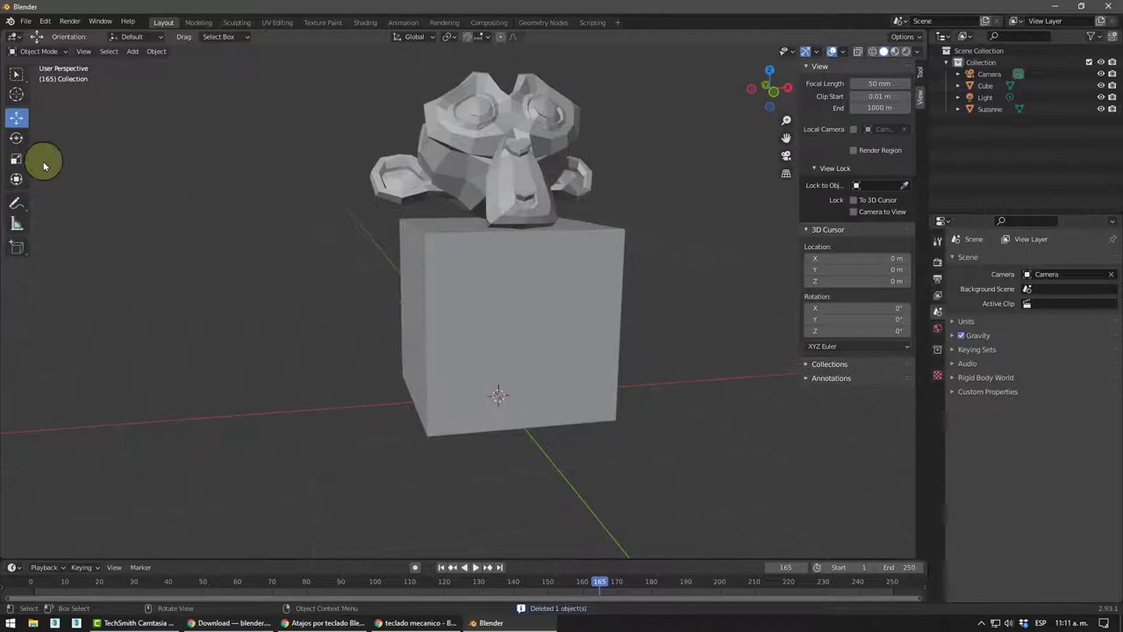
Step: Select Suzanne and inspect the cube with Suzanne on top from new angles
left_click(18, 118)
mouse_move(336, 357)
middle_mouse_down()
mouse_move(381, 343)
mouse_move(342, 367)
mouse_move(421, 355)
middle_mouse_up()
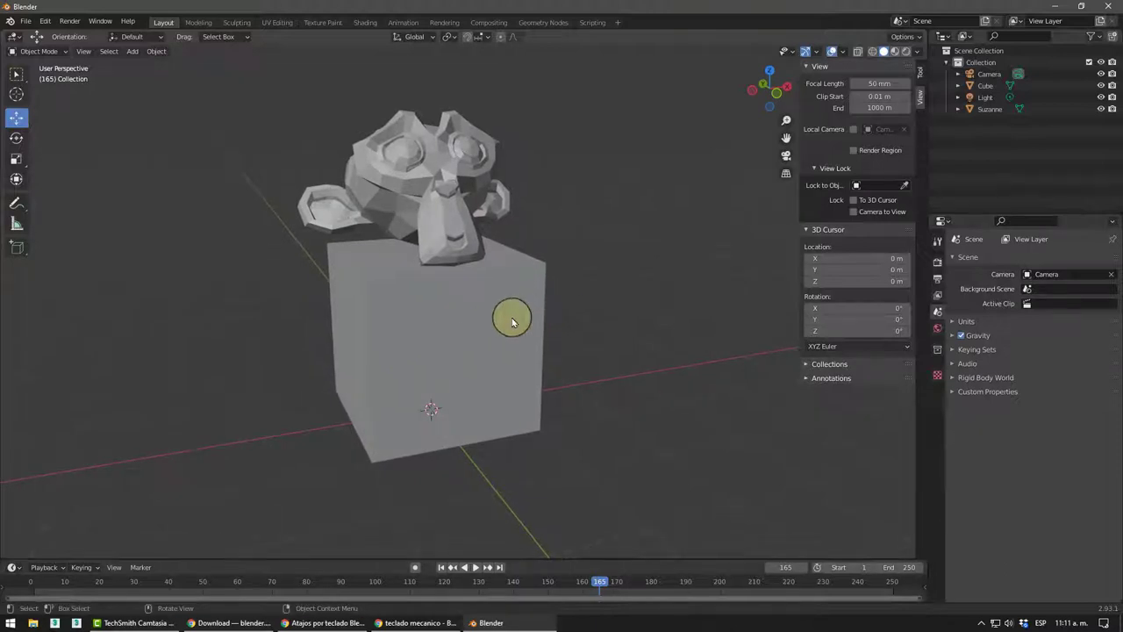
left_click(453, 191)
mouse_move(484, 328)
middle_mouse_down()
mouse_move(439, 336)
mouse_move(526, 339)
mouse_move(488, 347)
middle_mouse_up()
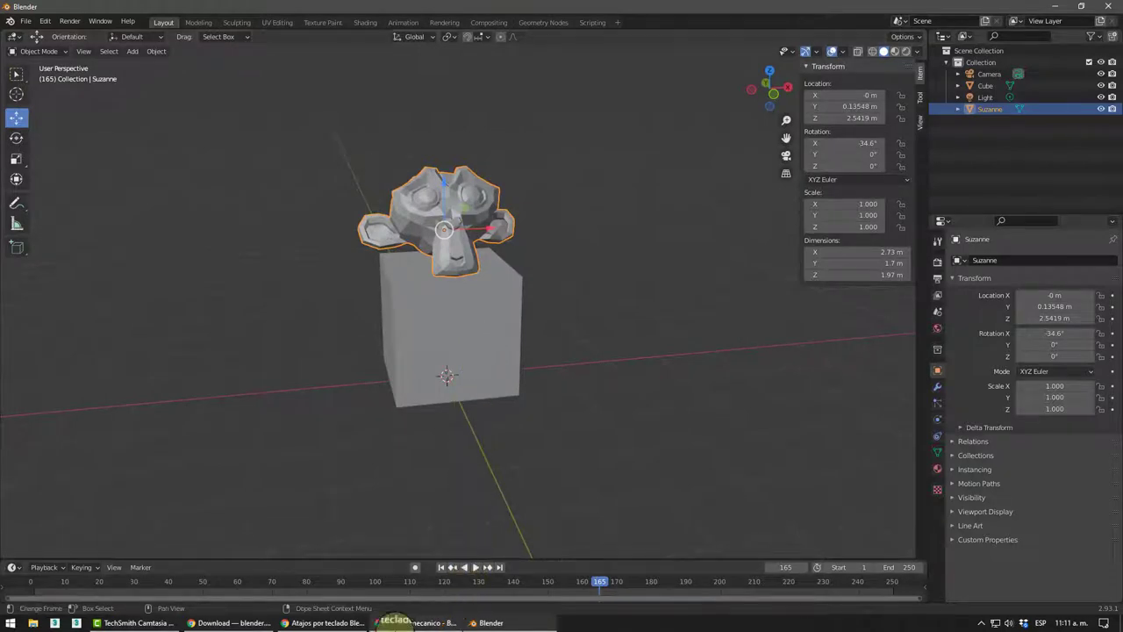
Step: Bring up the 'Atajos por teclado Blender' sheet at rows 17–22: Mover G, Rotar R, Escalar S
left_click(333, 622)
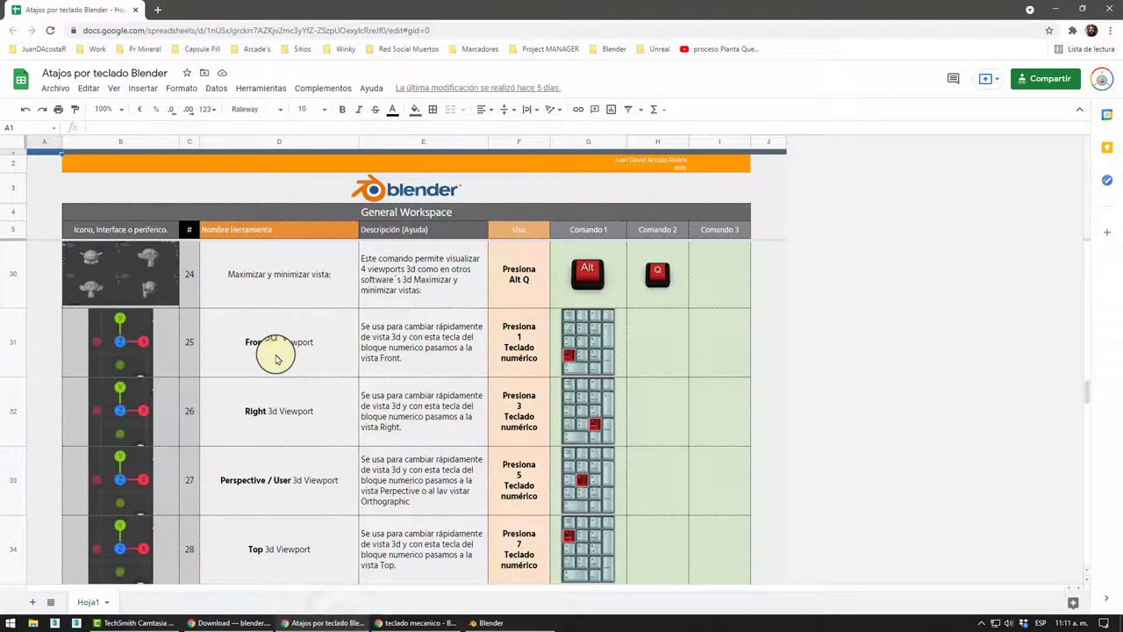
scroll(276, 358, "up", 3)
scroll(276, 358, "up", 3)
scroll(276, 358, "up", 3)
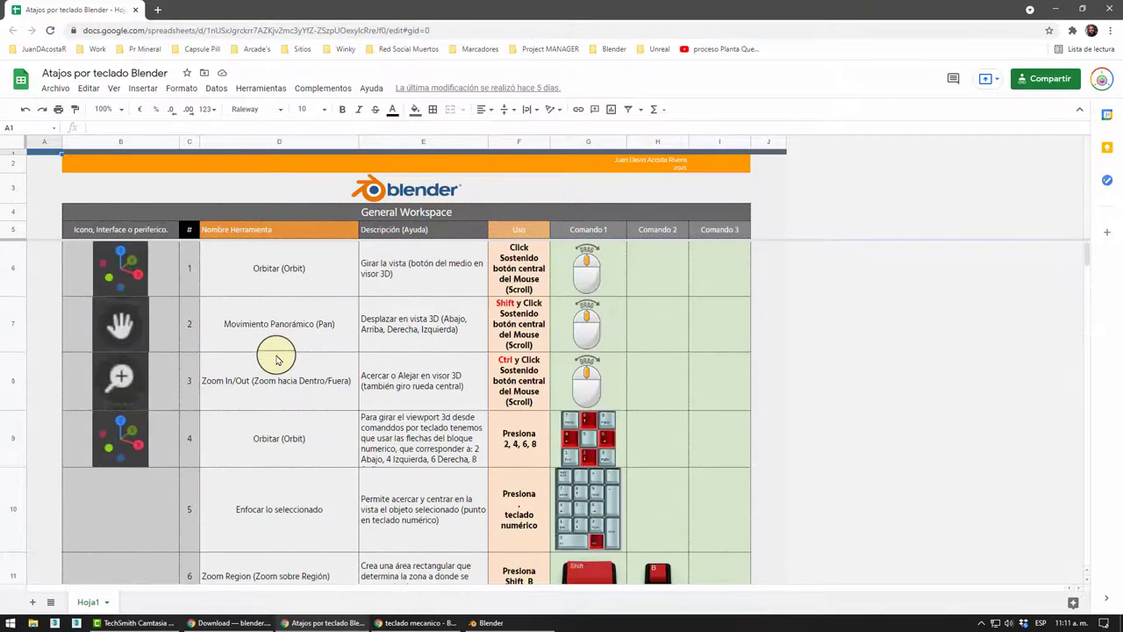
scroll(276, 358, "down", 3)
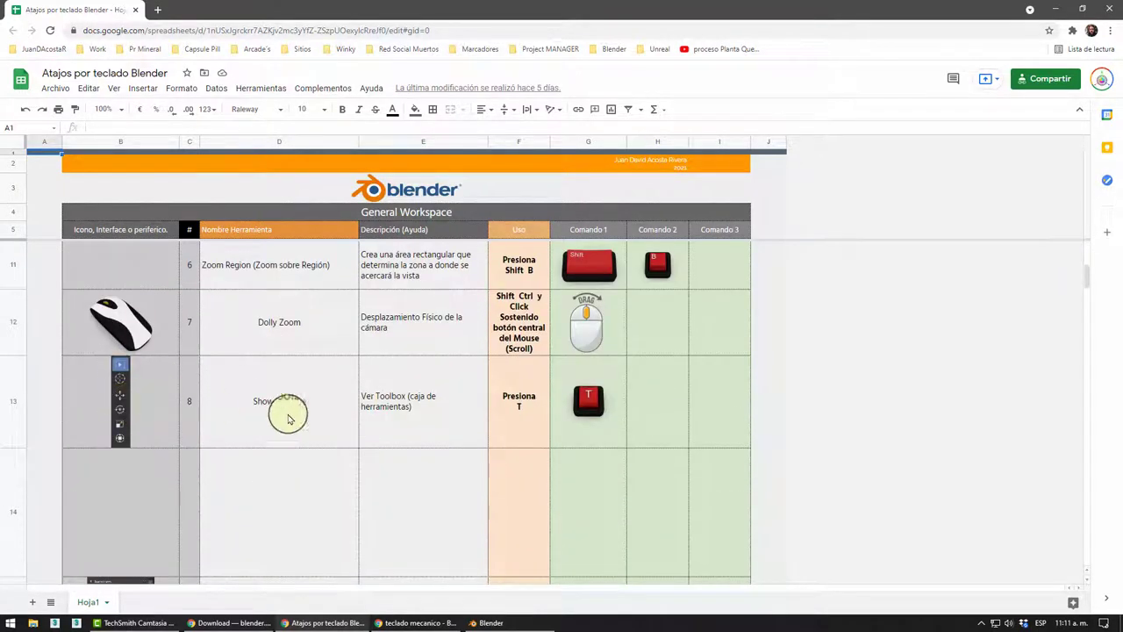
scroll(419, 418, "down", 3)
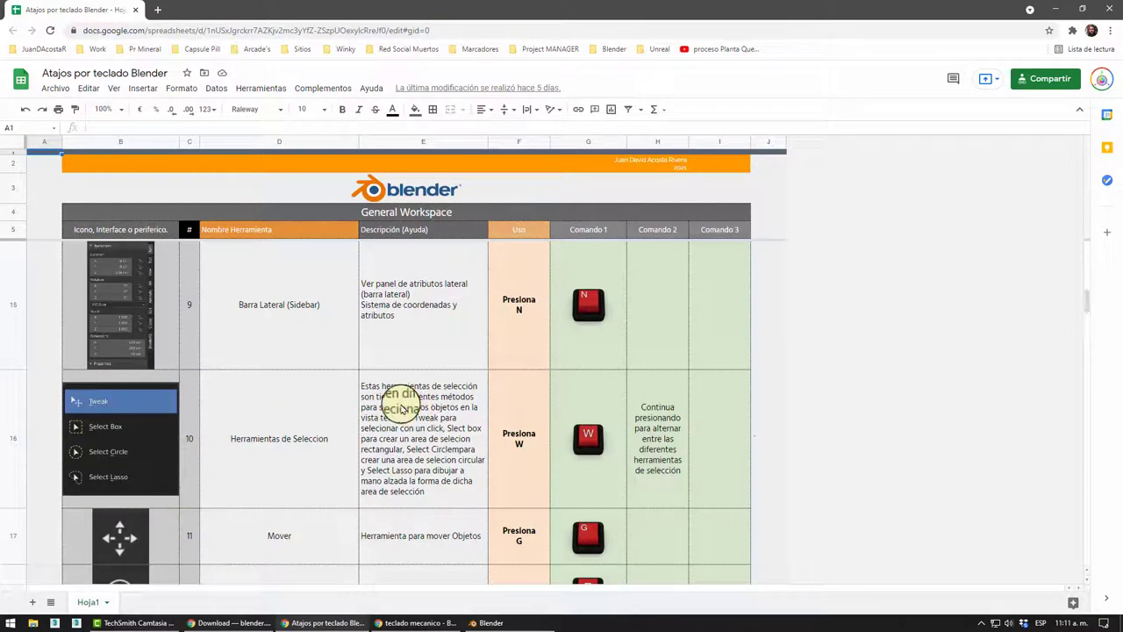
scroll(120, 431, "down", 3)
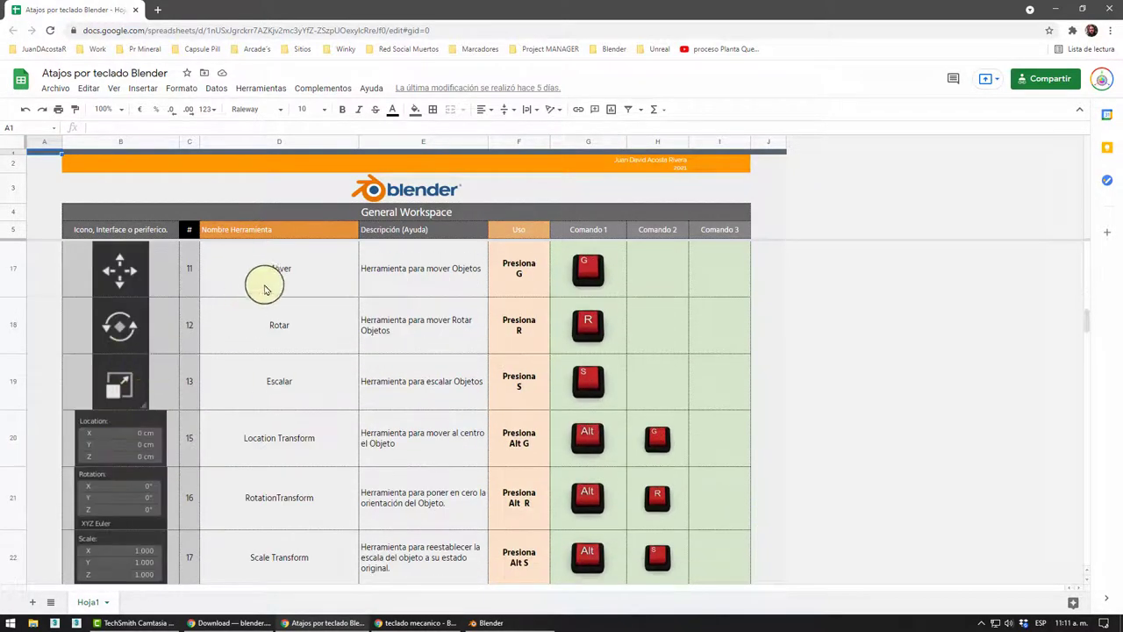
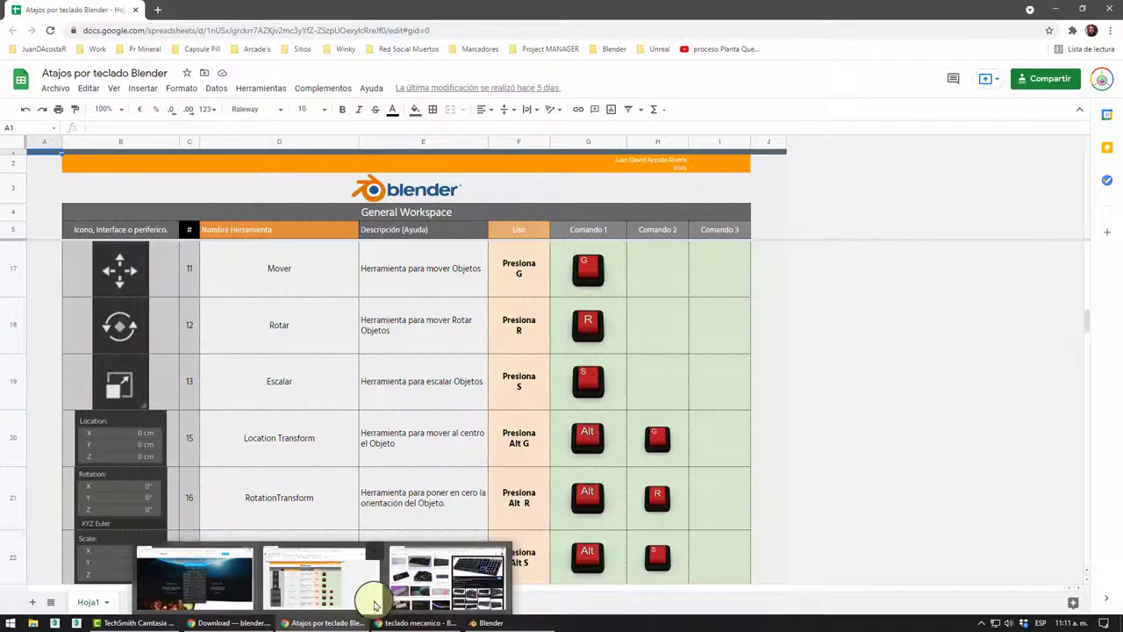
Step: Glance at the Blender download page in Chrome, then return to the shortcuts spreadsheet
left_click(233, 621)
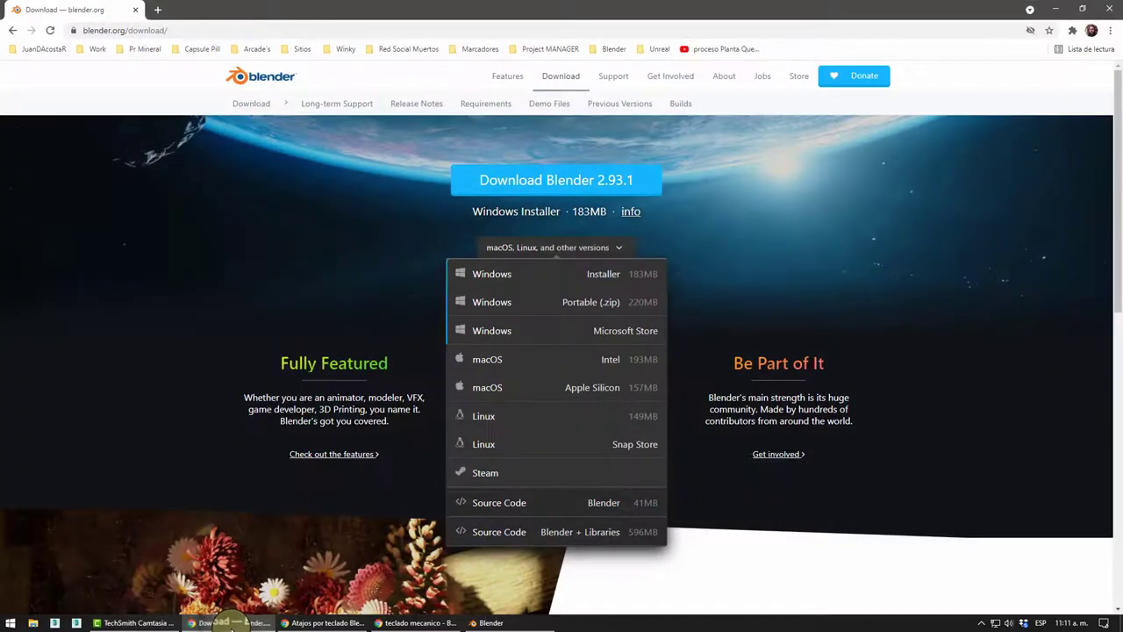
left_click(233, 623)
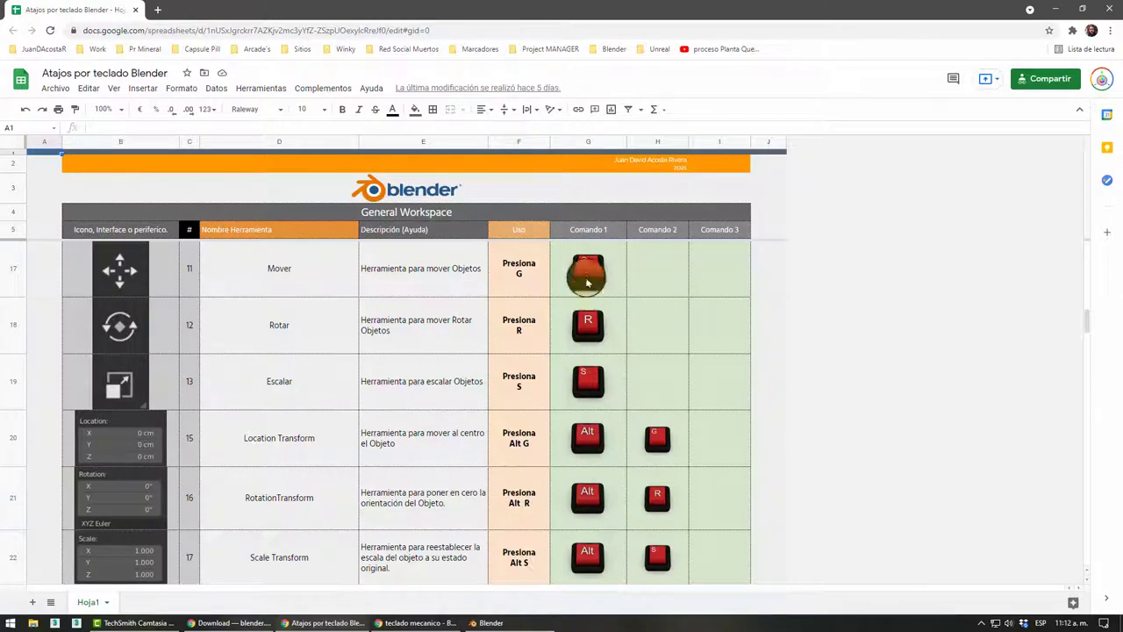
Step: Bring up the Blender scene, orbit around it and pick the Move tool, then Select Box
left_click(508, 619)
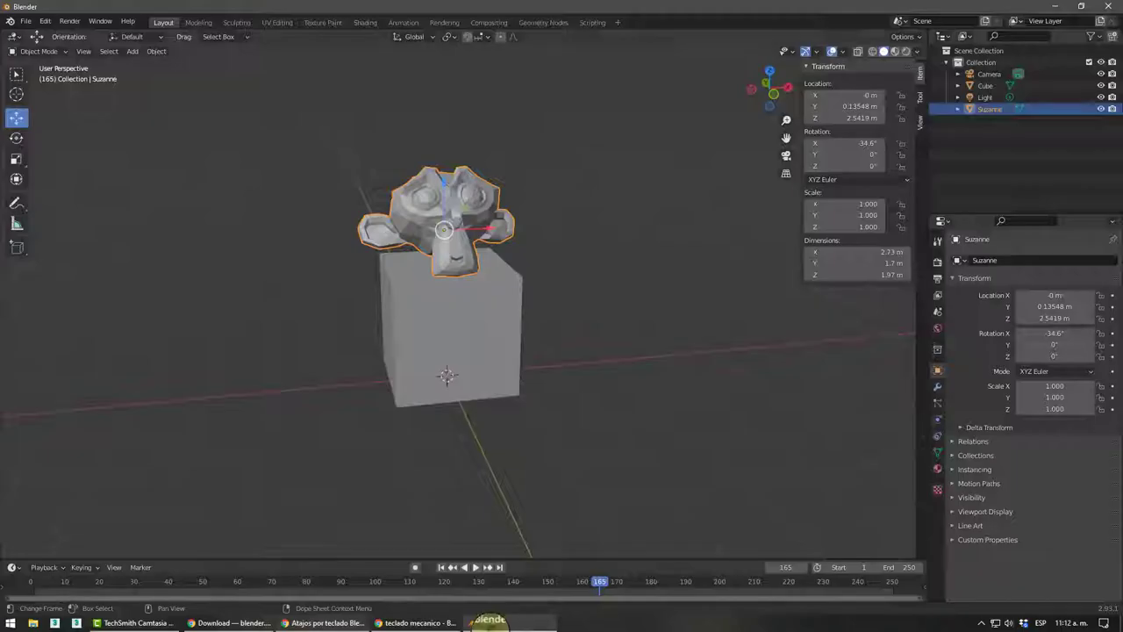
middle_click_drag(438, 305, 182, 204)
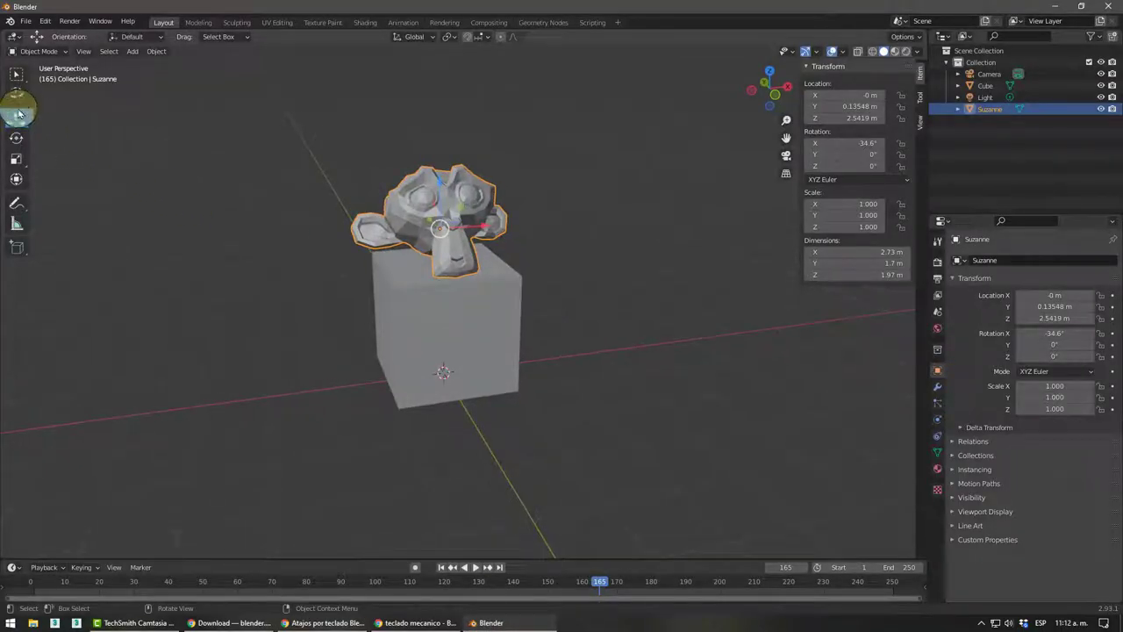
left_click(16, 119)
left_click(15, 78)
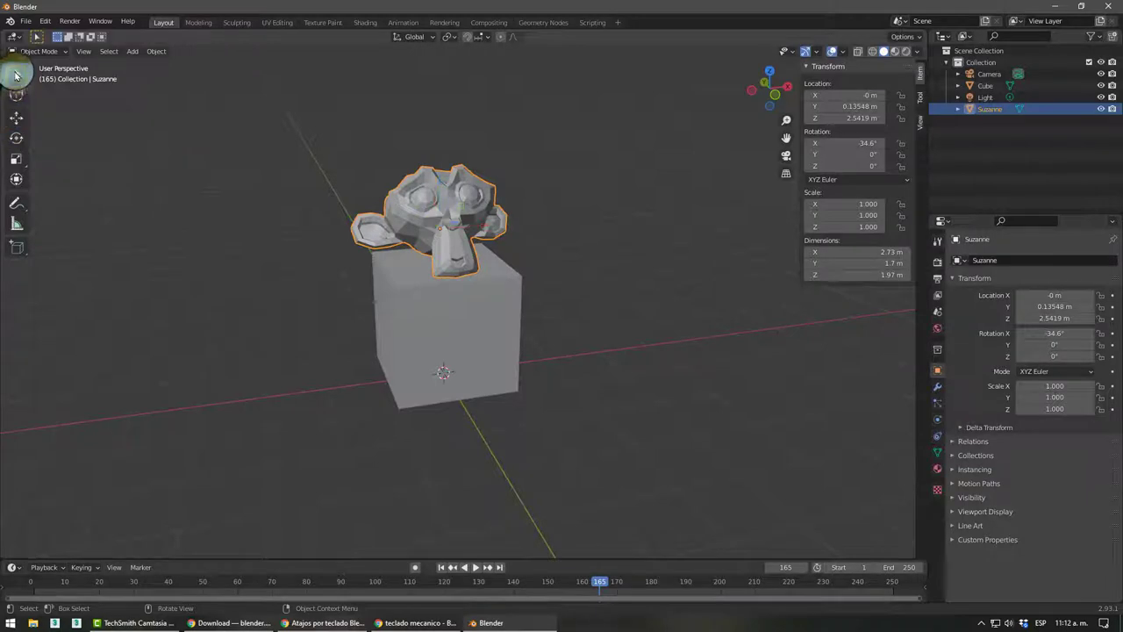
Step: Click-select the cube and Suzanne one at a time, alternating between them
left_click(296, 273)
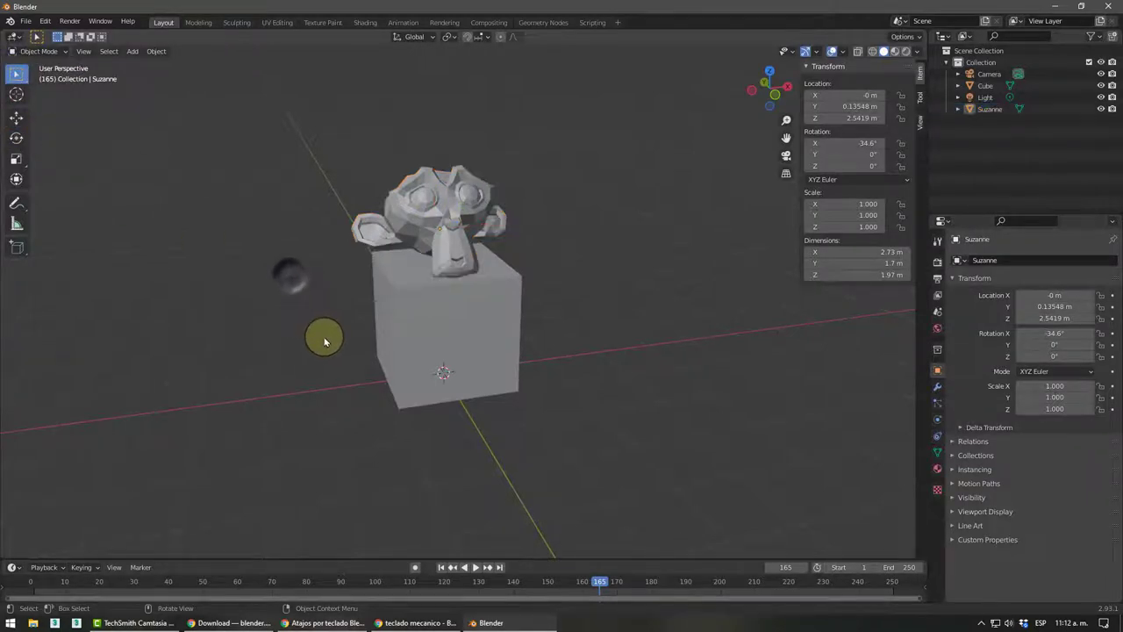
left_click(407, 321)
left_click(448, 189)
left_click(304, 301)
left_click(409, 281)
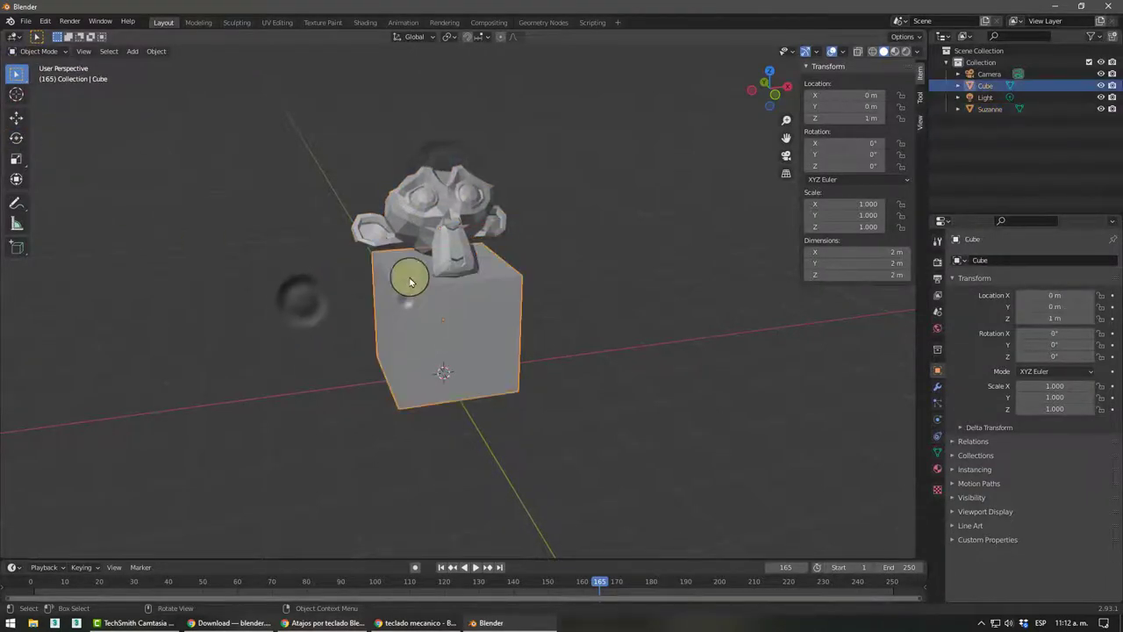
left_click(426, 231)
left_click(437, 250)
left_click(426, 215)
left_click(414, 302)
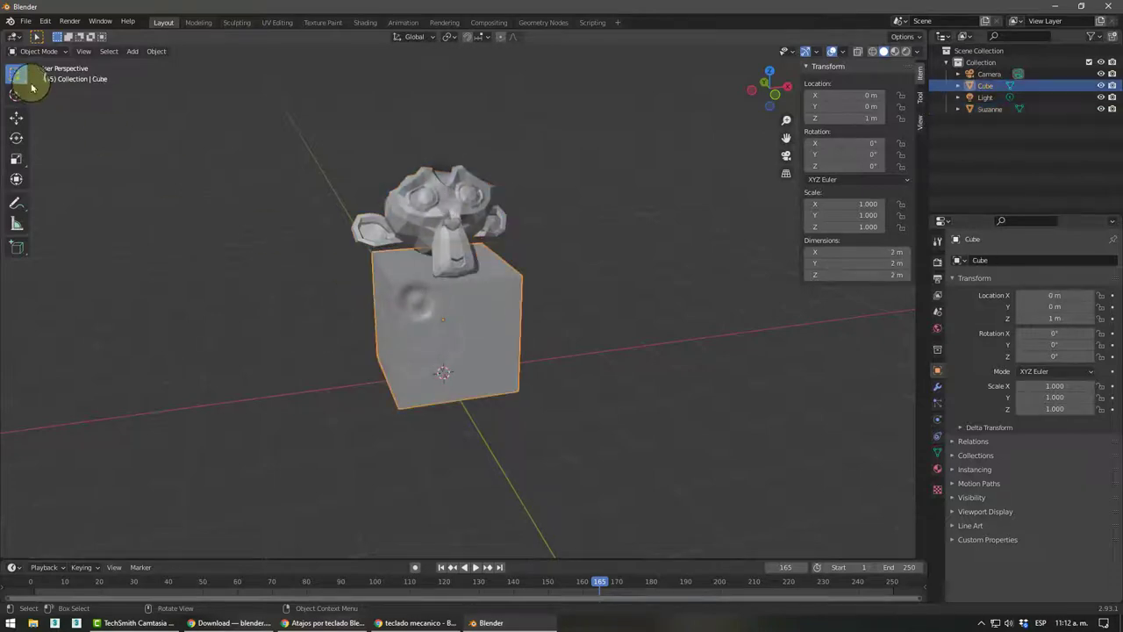
Step: Choose box selection from the selection flyout, box-select cube and Suzanne together, then deselect
left_click_drag(15, 74, 42, 83)
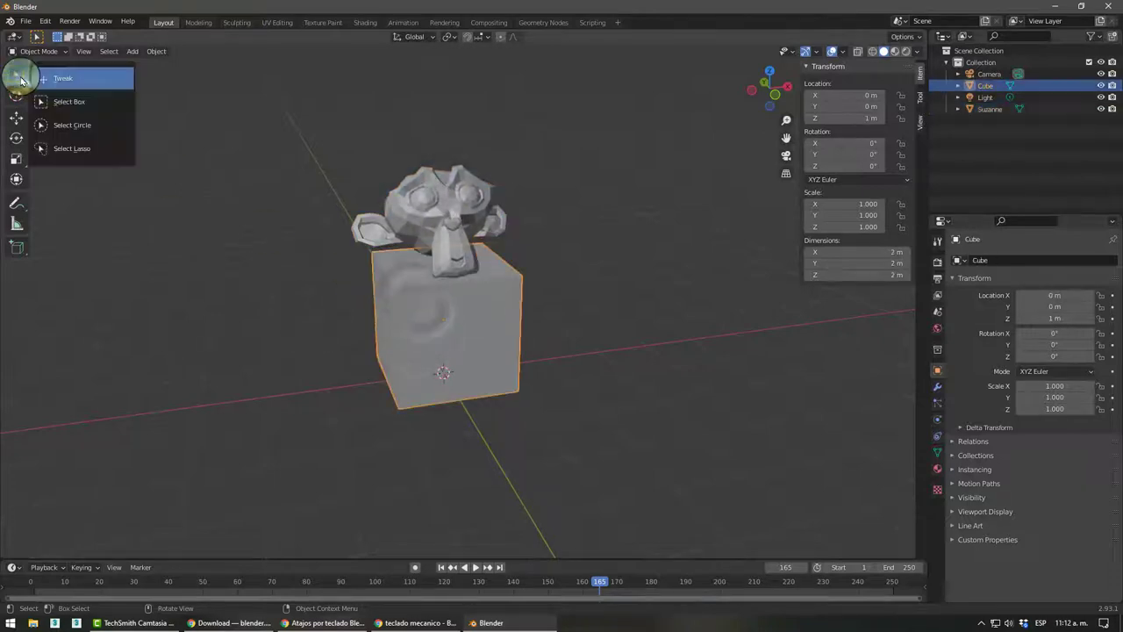
left_click(70, 102)
left_click_drag(258, 131, 570, 446)
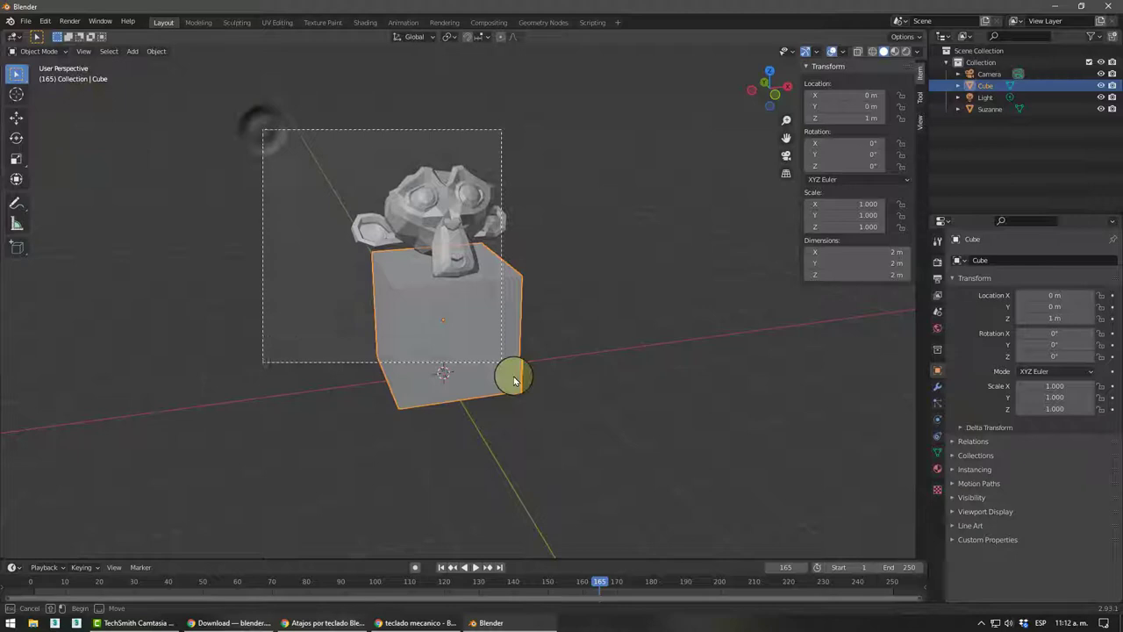
left_click(569, 446)
Step: Switch to simple click selection, Shift-click to combine and toggle the cube, then select only Suzanne
left_click_drag(16, 75, 54, 82)
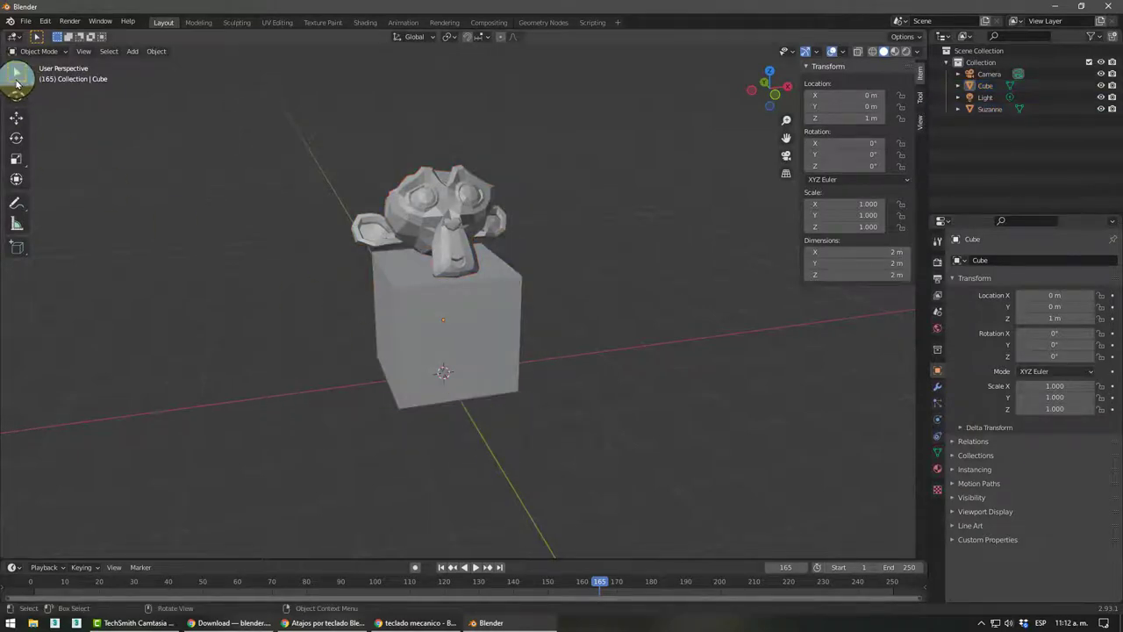
left_click(446, 186)
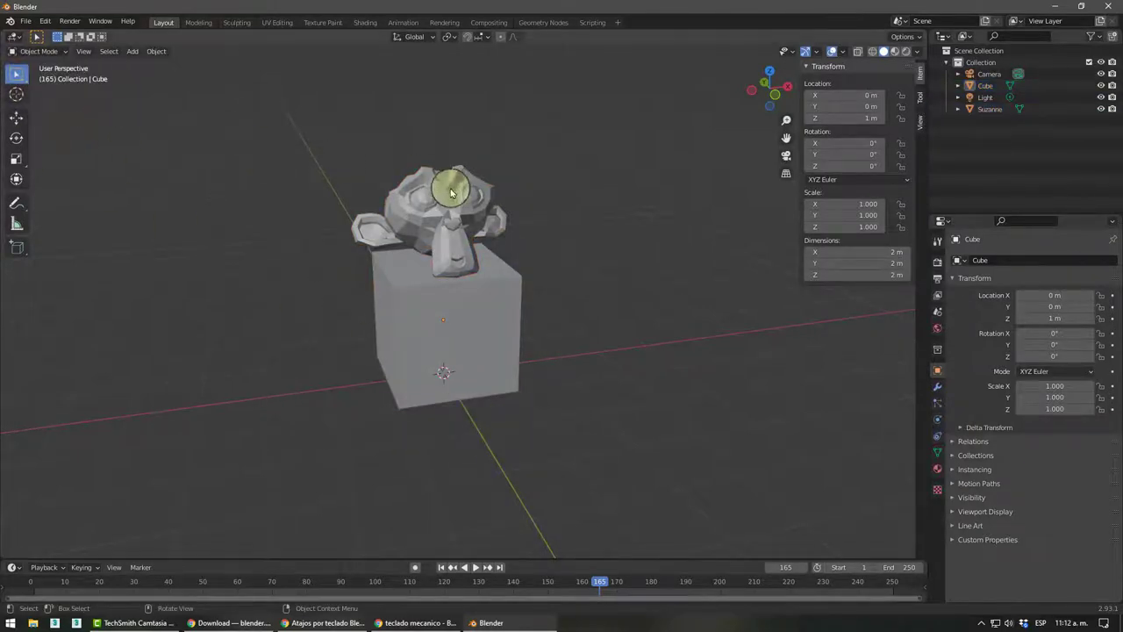
left_click(506, 295, "shift")
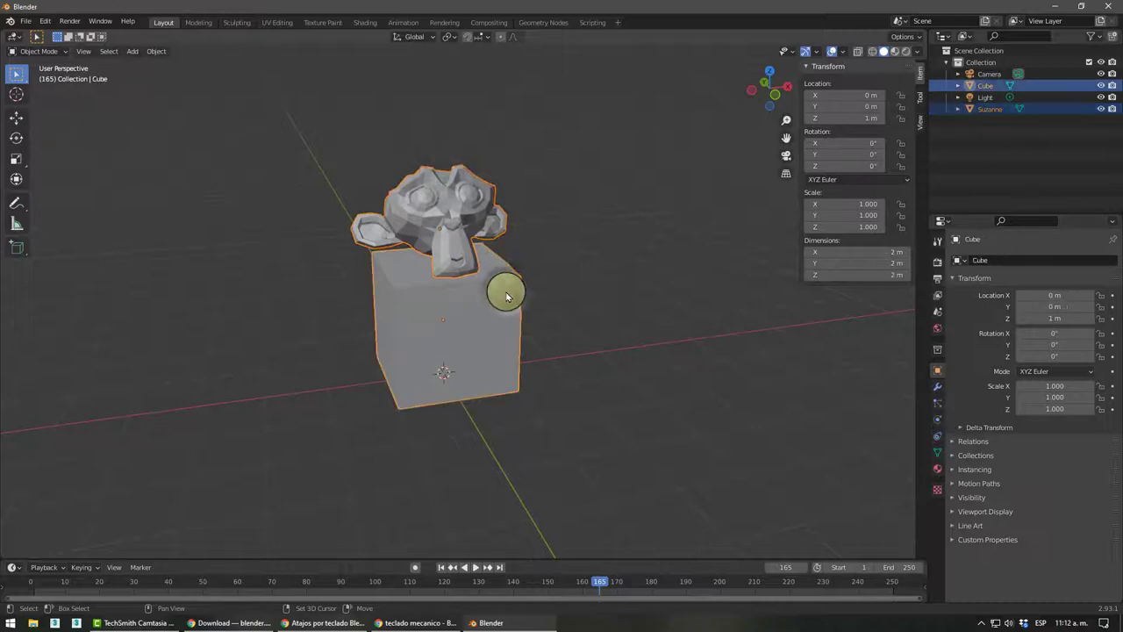
left_click(507, 295, "shift")
left_click(471, 208, "shift")
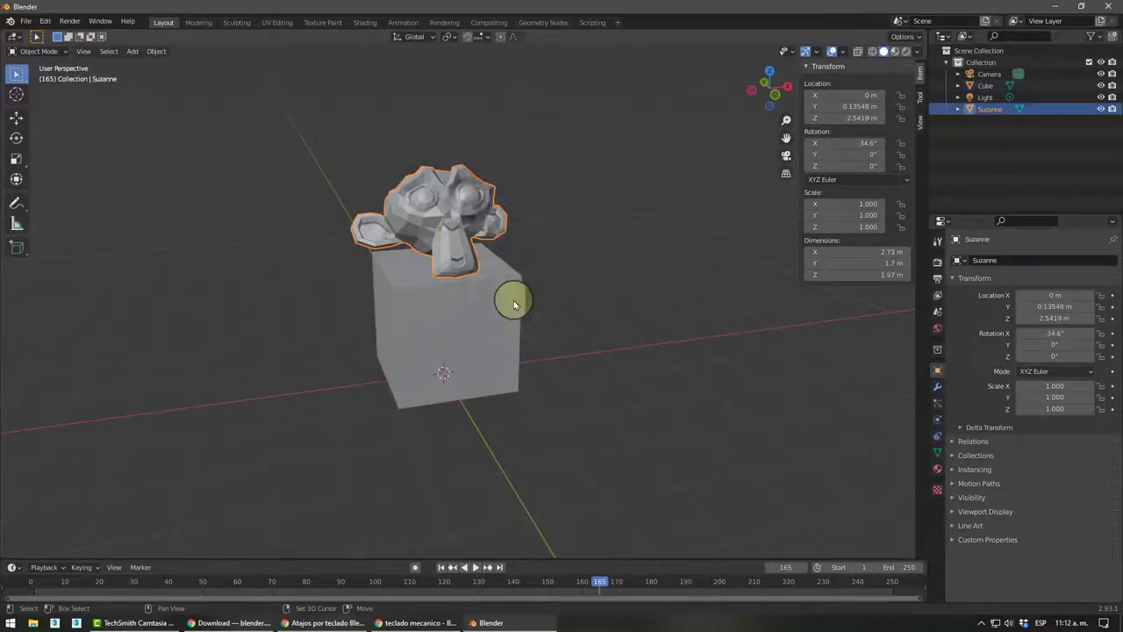
left_click(514, 301, "shift")
left_click(570, 235)
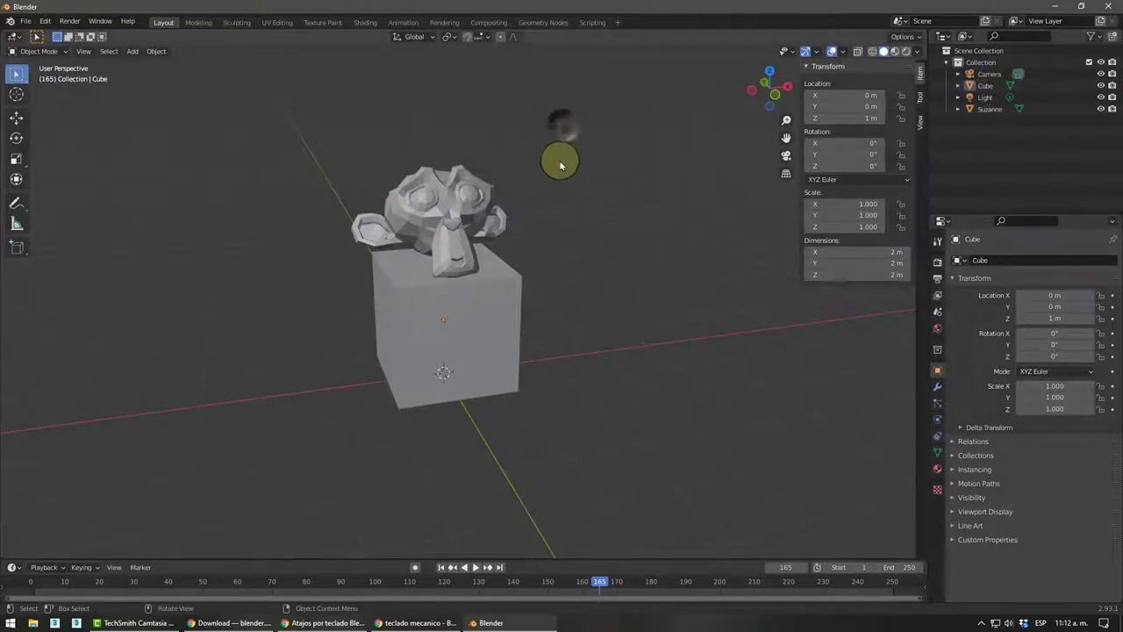
left_click(462, 196)
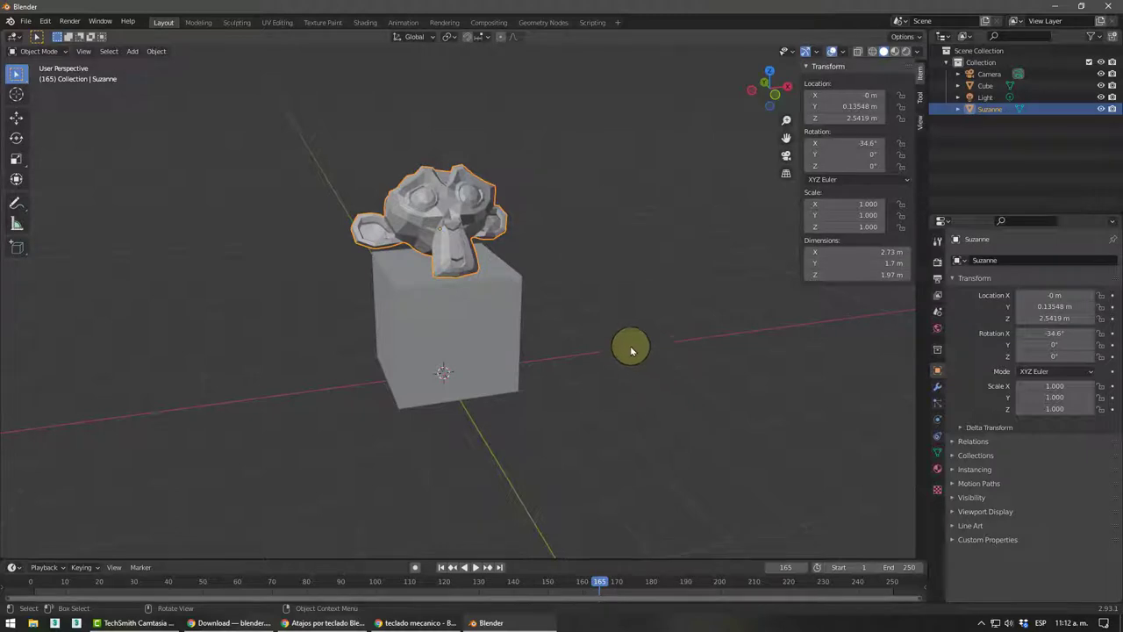
key("g")
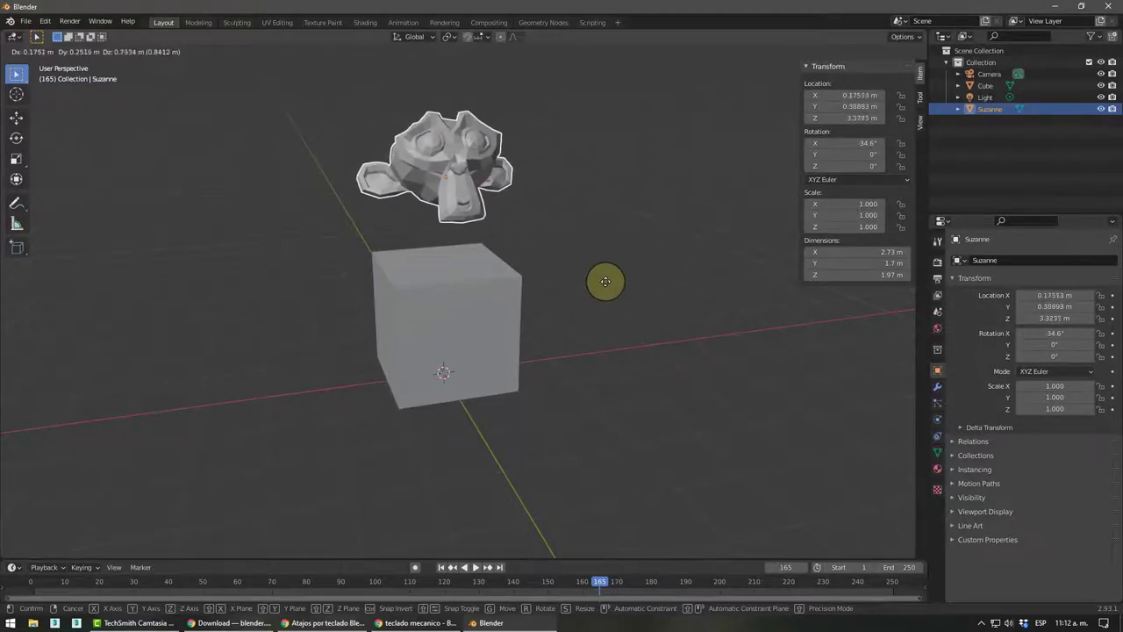
key("x")
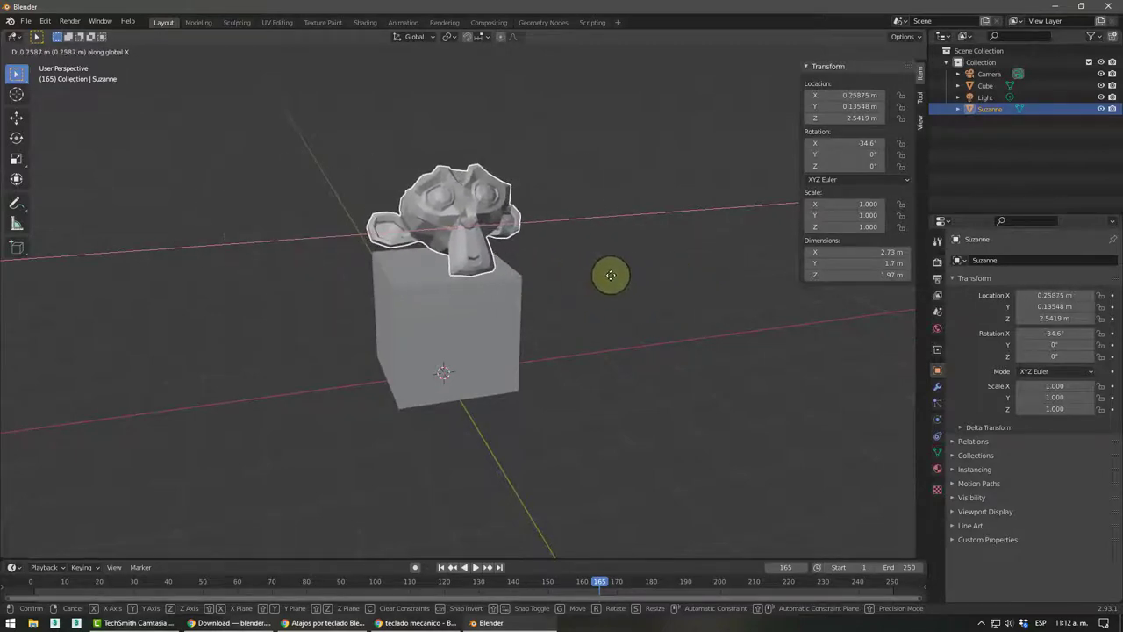
key("y")
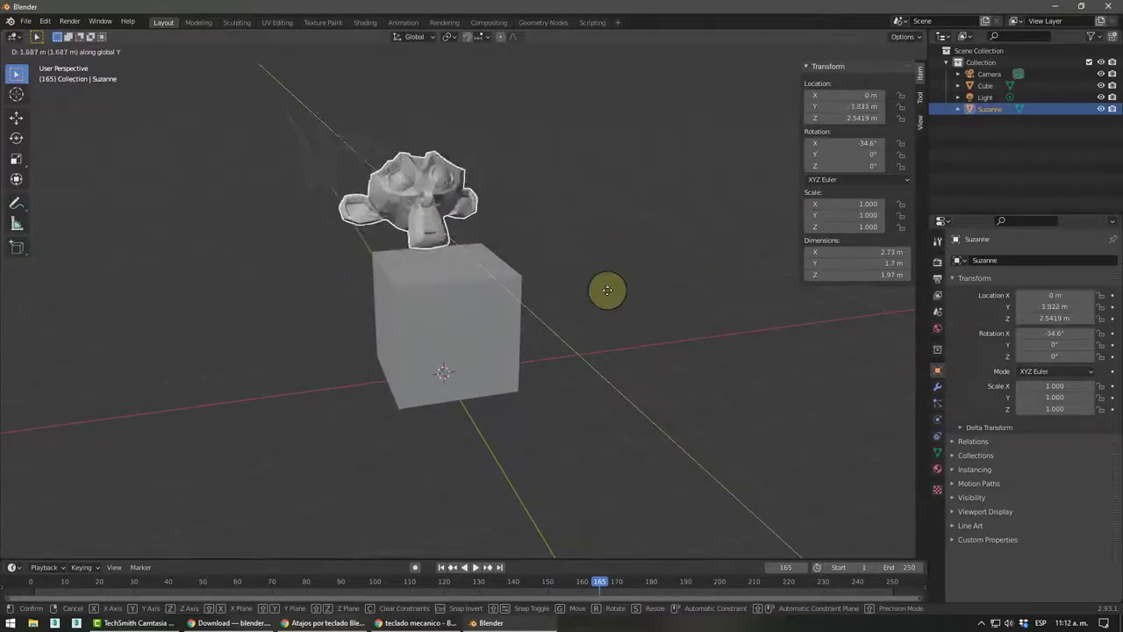
key("z")
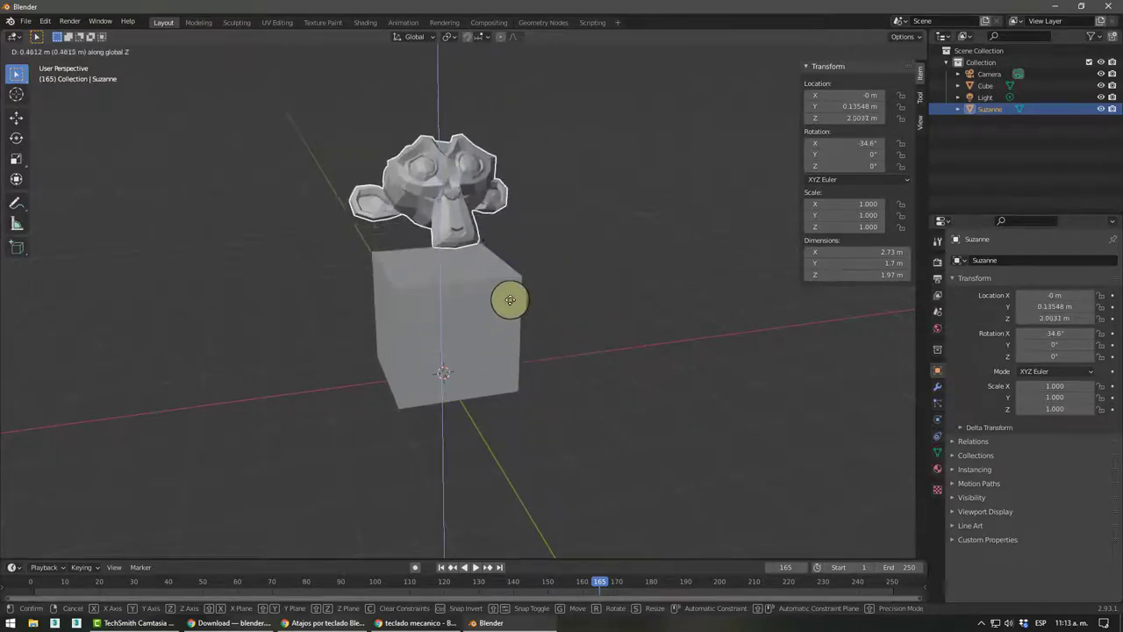
left_click(516, 343)
mouse_move(529, 338)
middle_mouse_down()
mouse_move(562, 339)
mouse_move(547, 339)
middle_mouse_up()
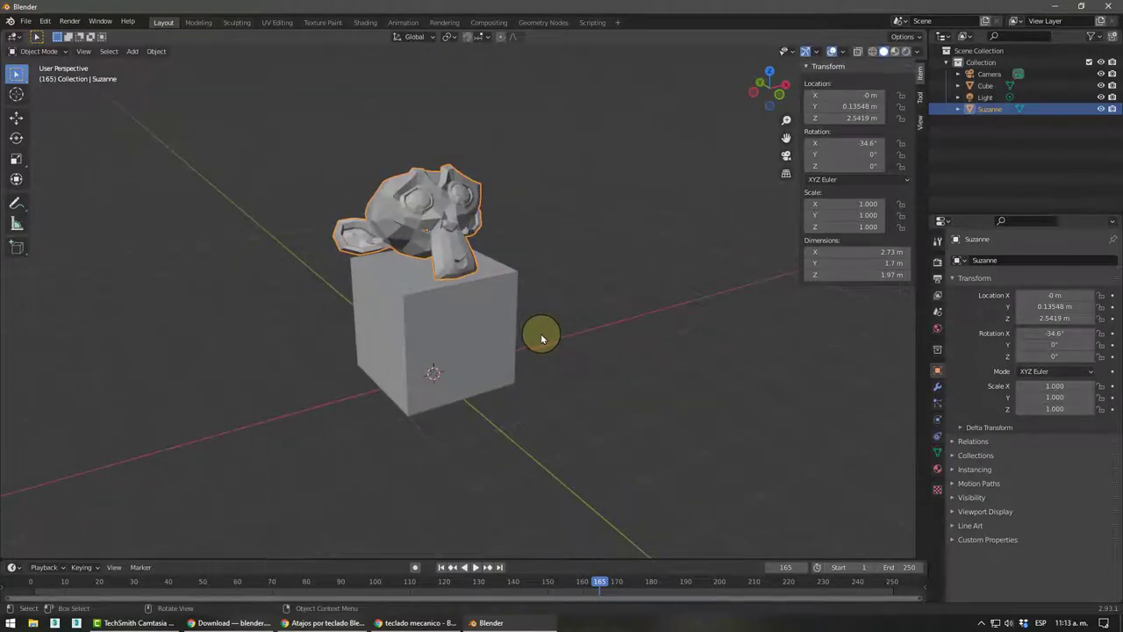
Step: Start a free R rotation of Suzanne, try G and Y, Z, X axis locks, then cancel with Esc
key("r")
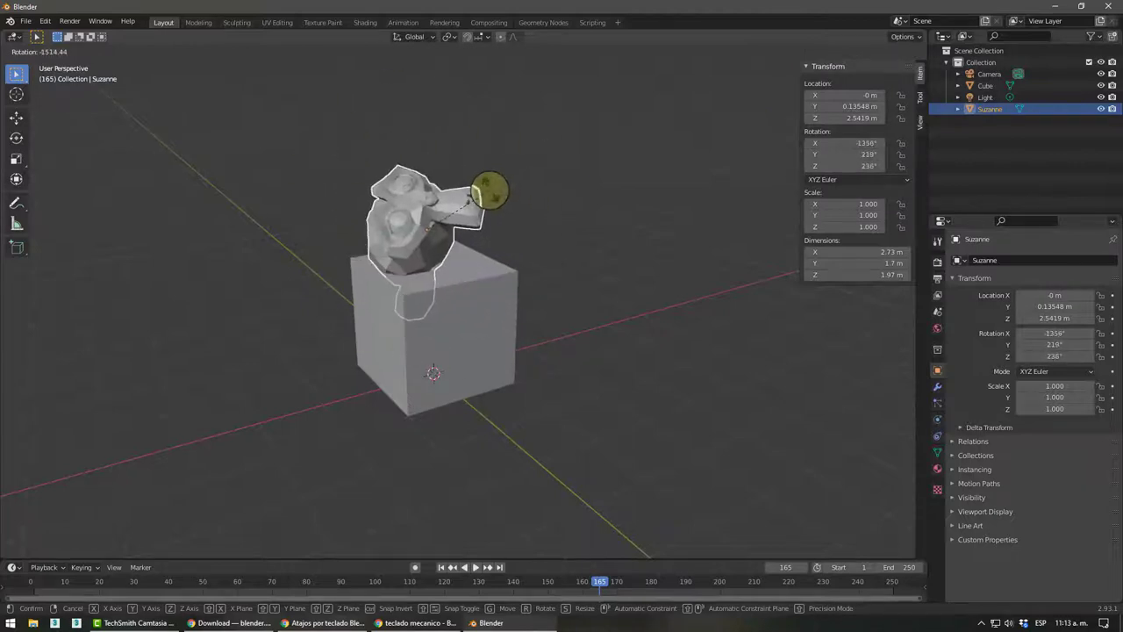
key("g")
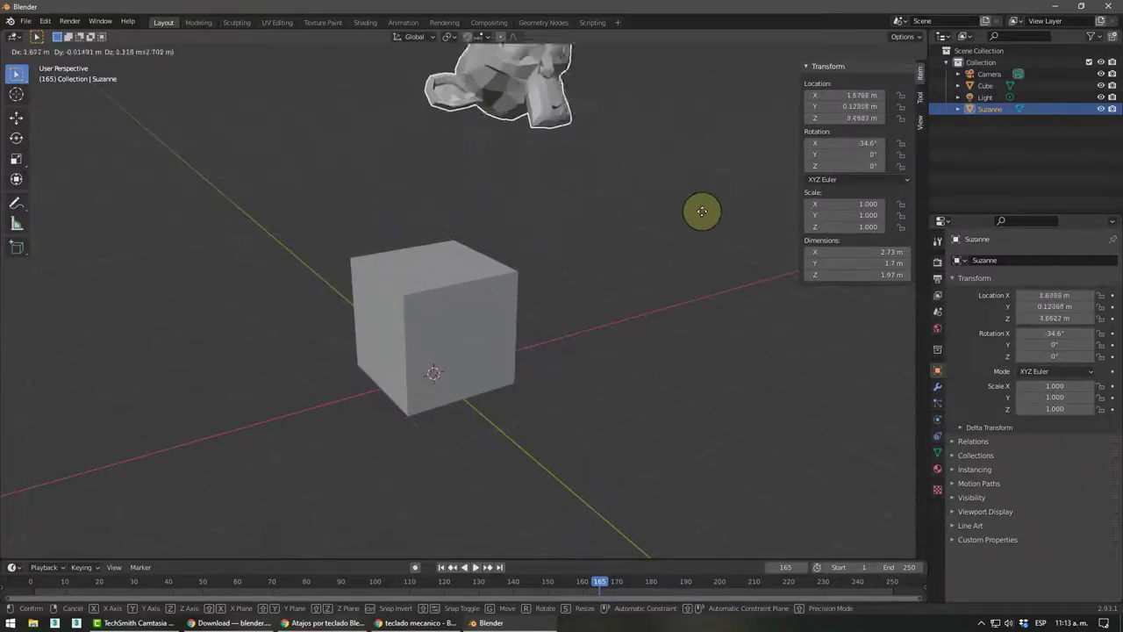
key("r")
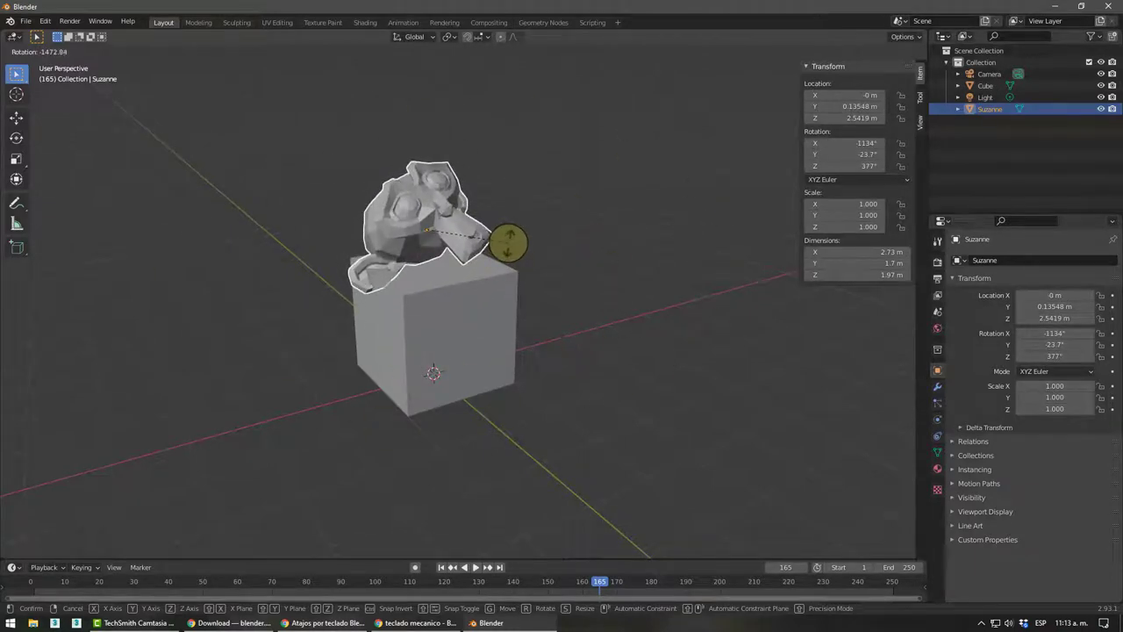
key("y")
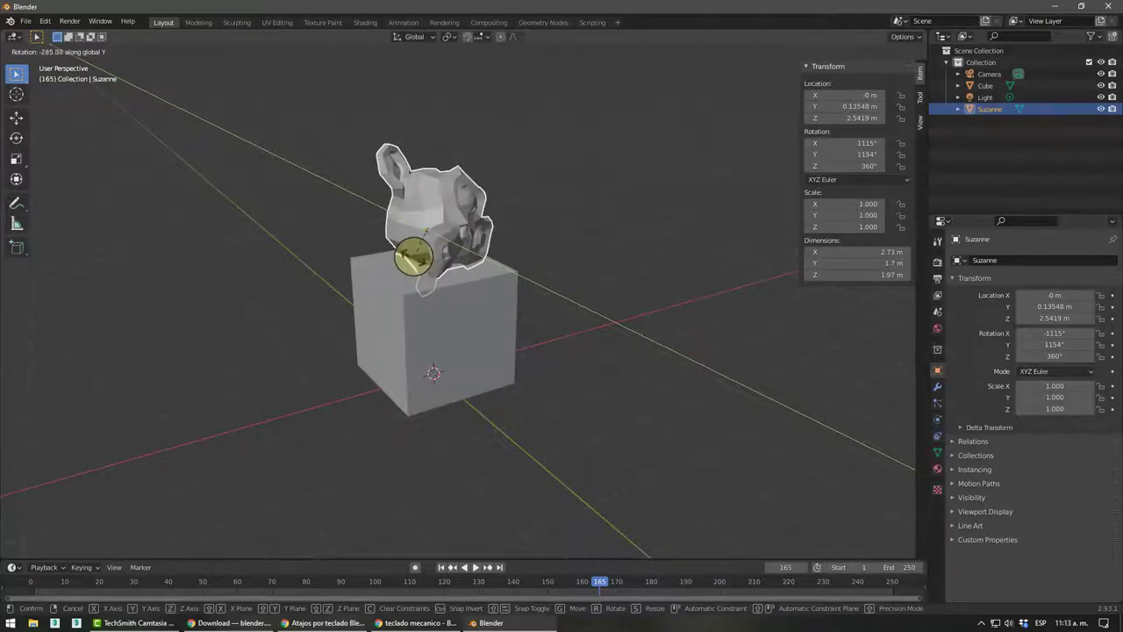
key("z")
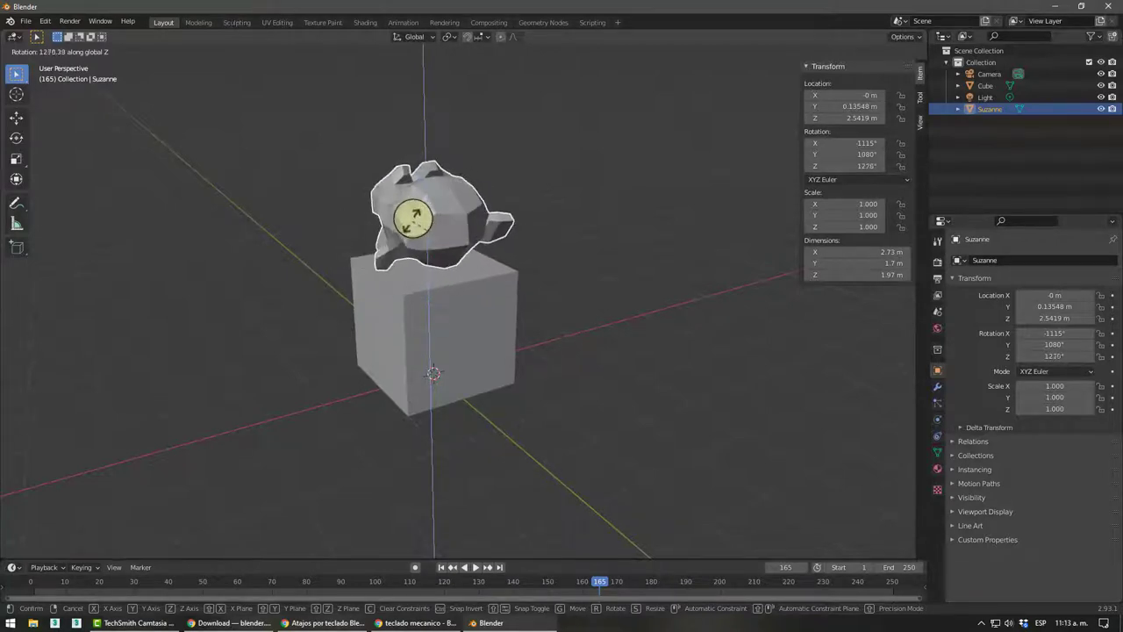
key("x")
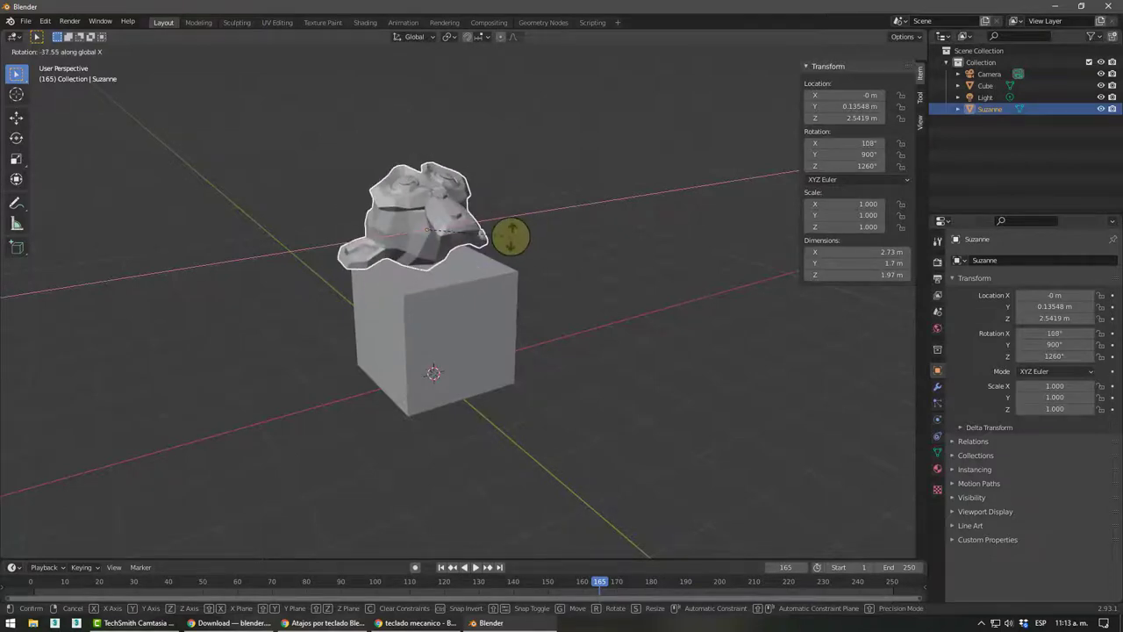
key("Escape")
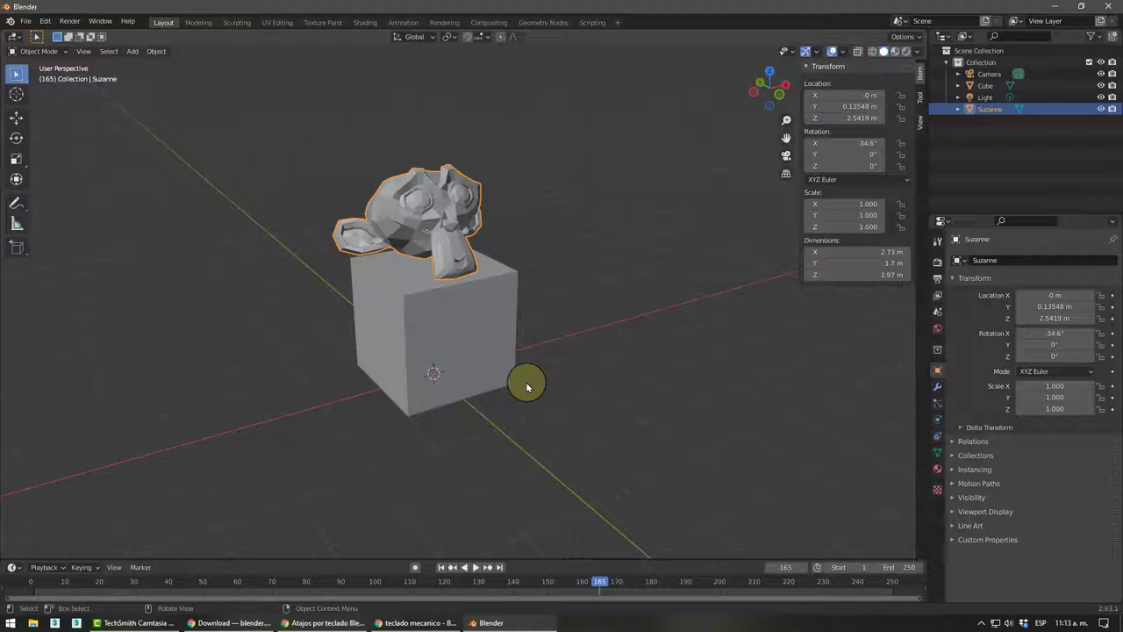
Step: Rotate Suzanne with R Z 90 and confirm the N-panel Rotation Z reads 90°
key("r")
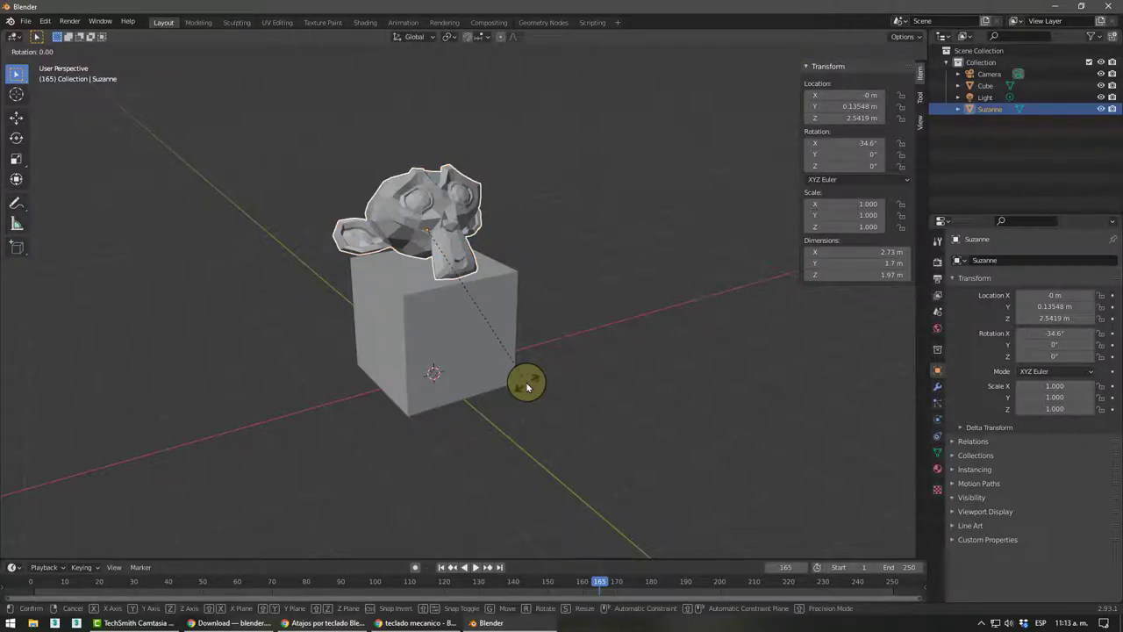
type("z")
type("90")
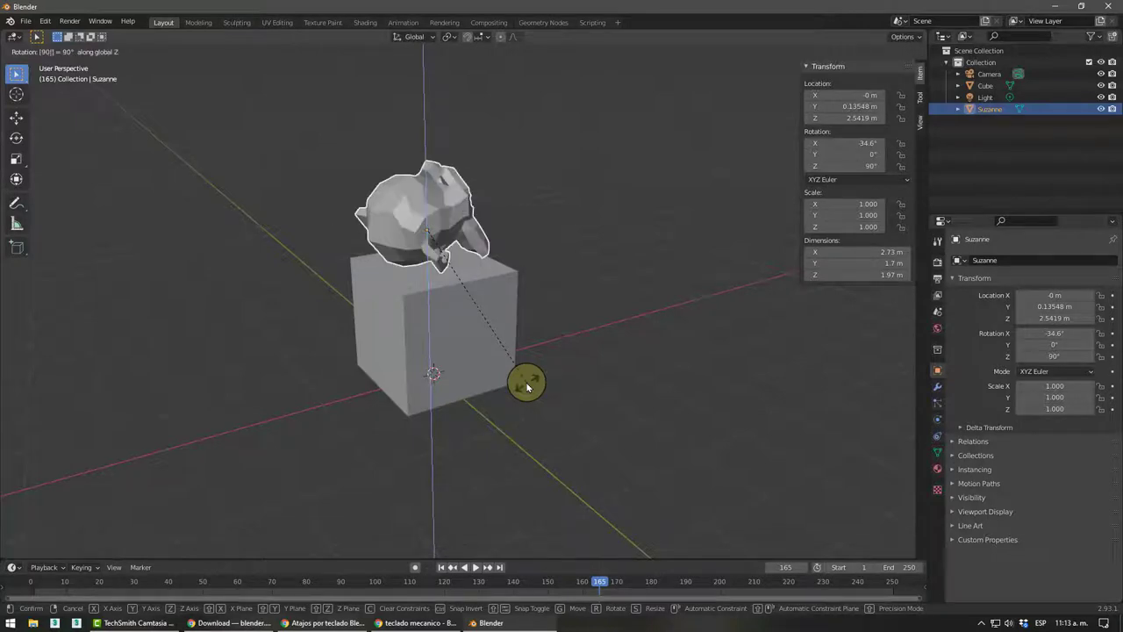
key("Return")
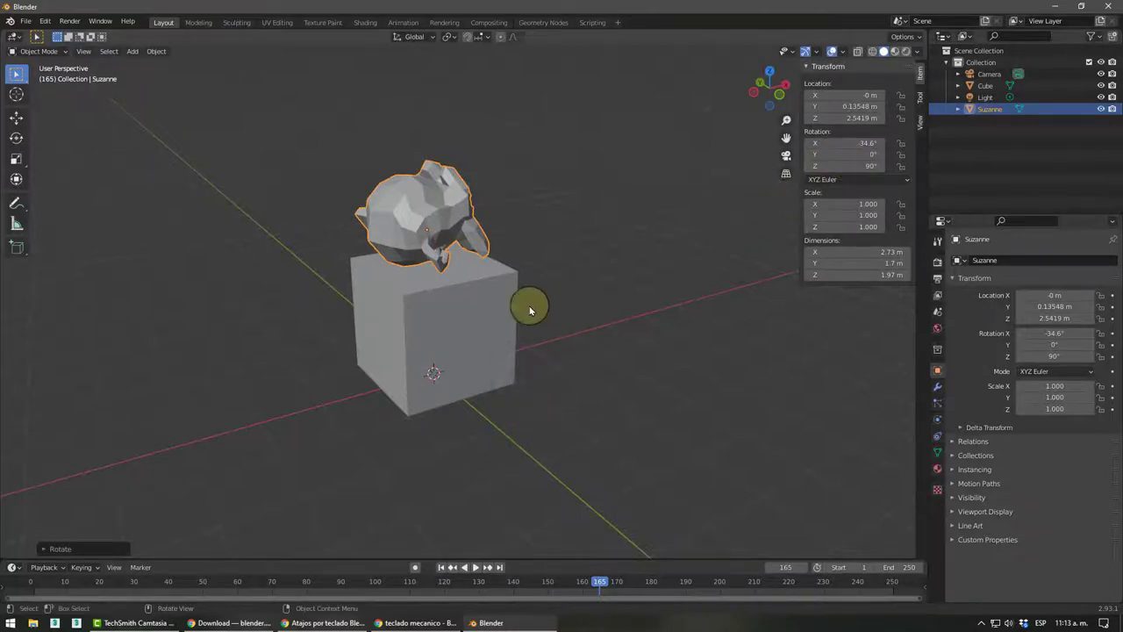
mouse_move(526, 307)
middle_mouse_down()
mouse_move(363, 308)
mouse_move(359, 338)
middle_mouse_up()
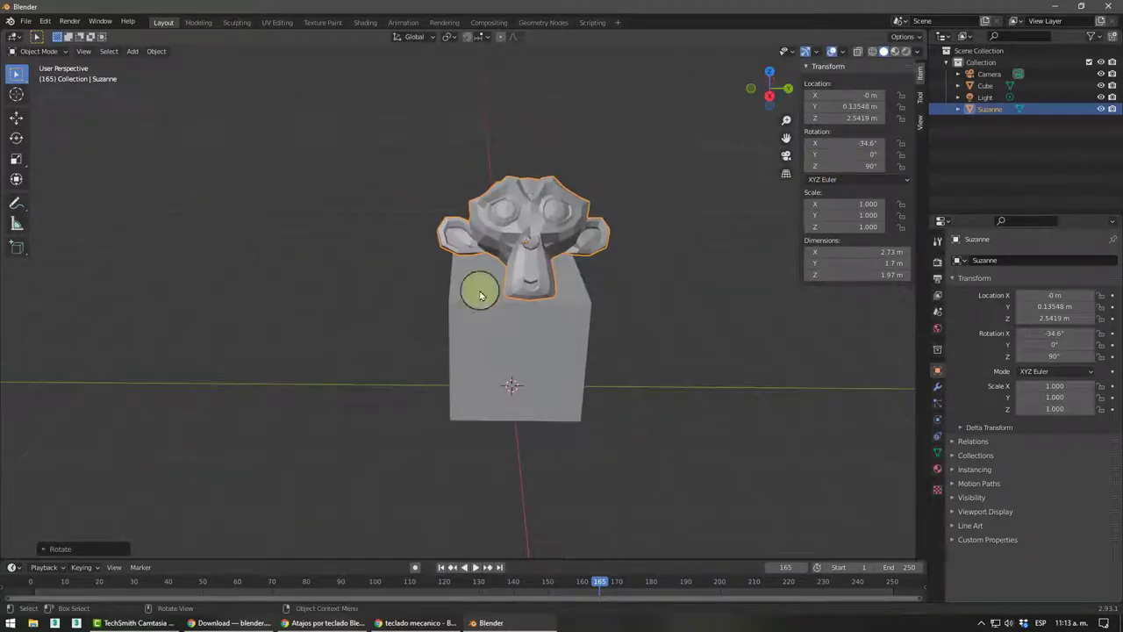
left_click(851, 166)
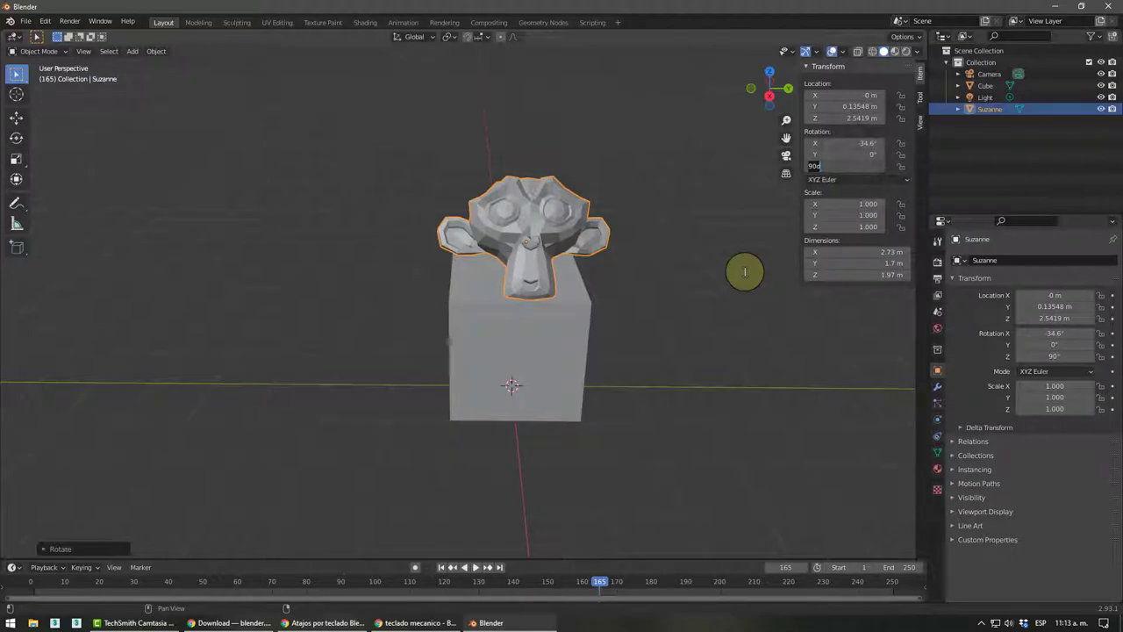
key("Return")
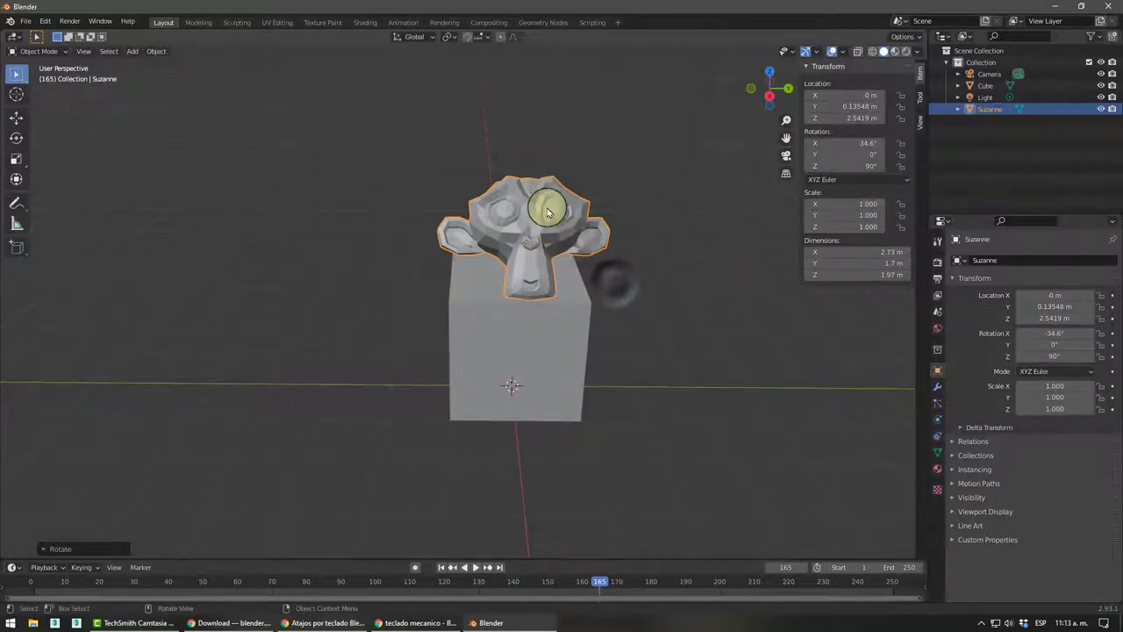
mouse_move(539, 201)
middle_mouse_down()
mouse_move(572, 225)
mouse_move(569, 237)
middle_mouse_up()
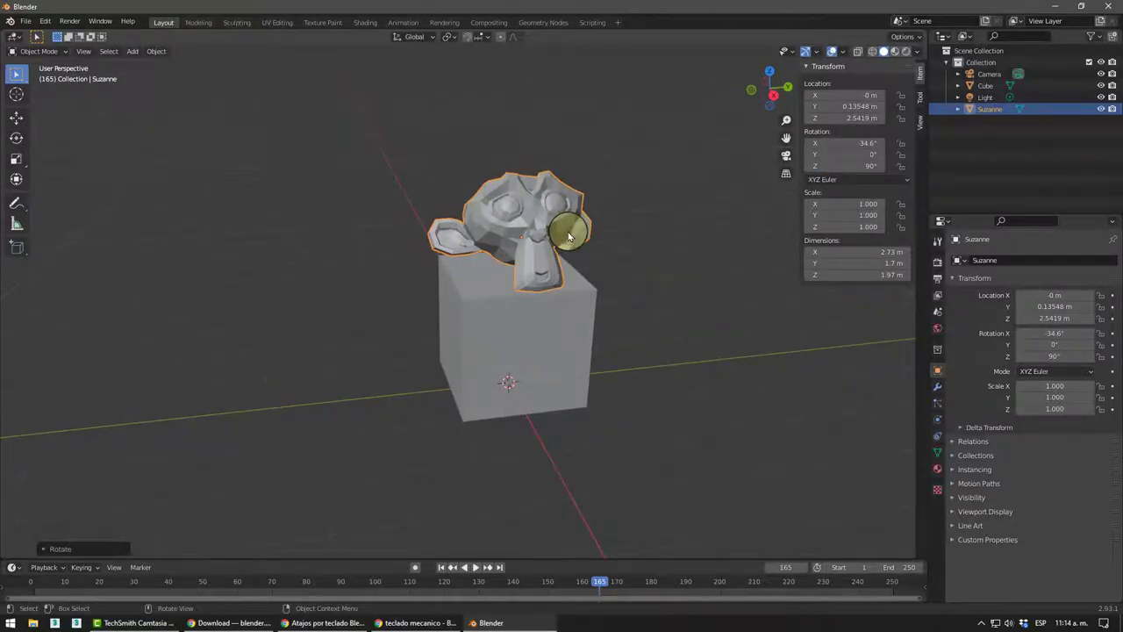
Step: Cancel a stray rotation and an abandoned vertical move, leaving Suzanne on the cube
key("r")
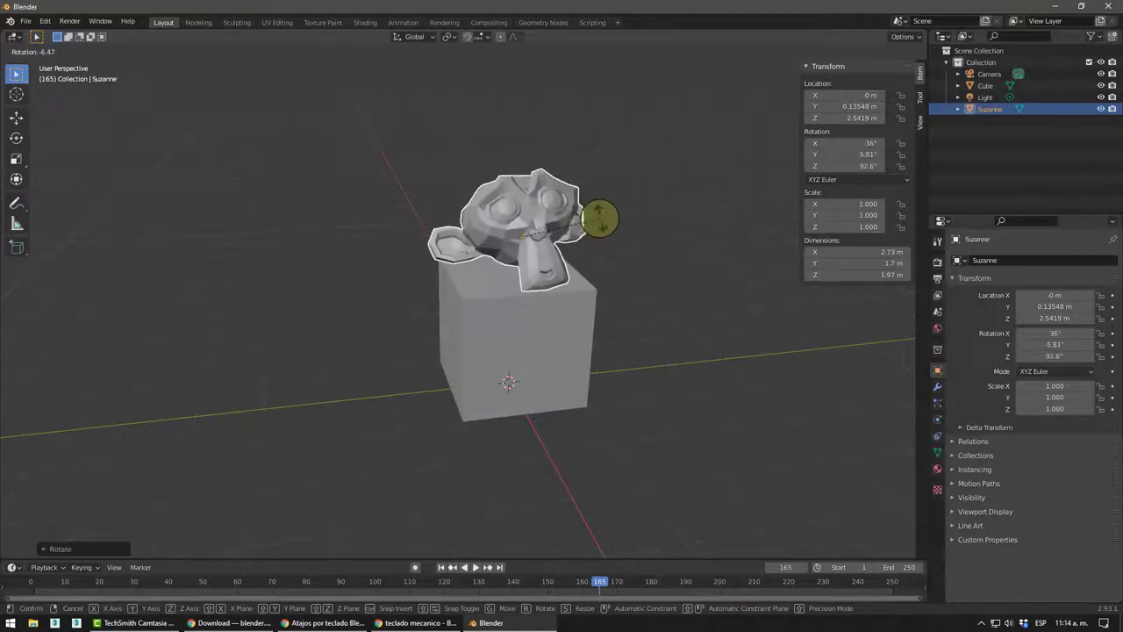
key("Escape")
key("g")
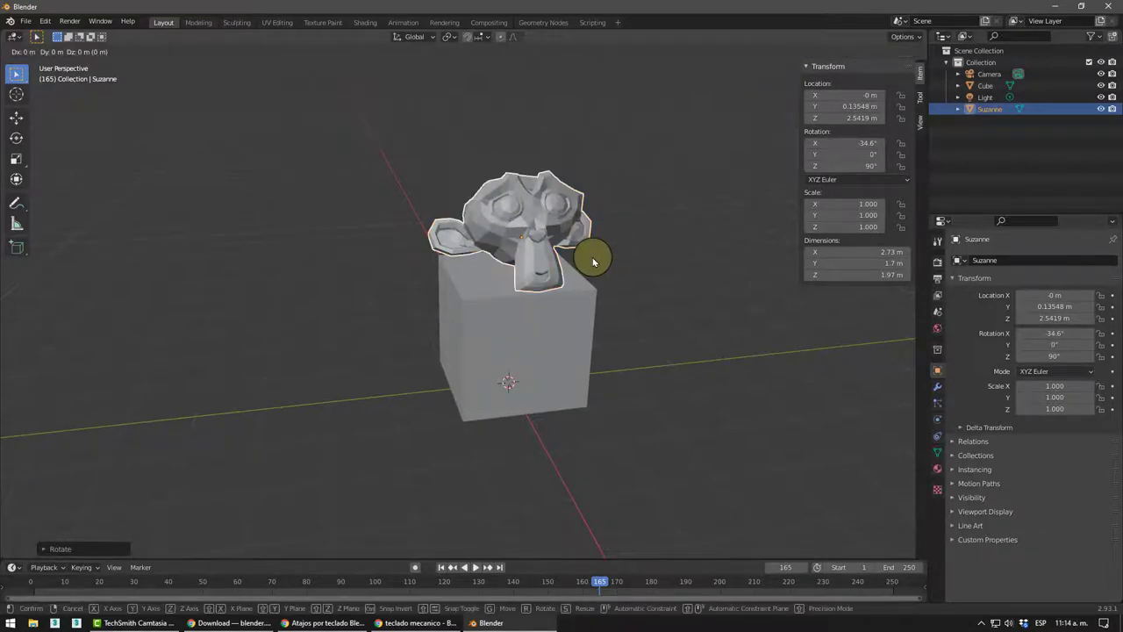
key("z")
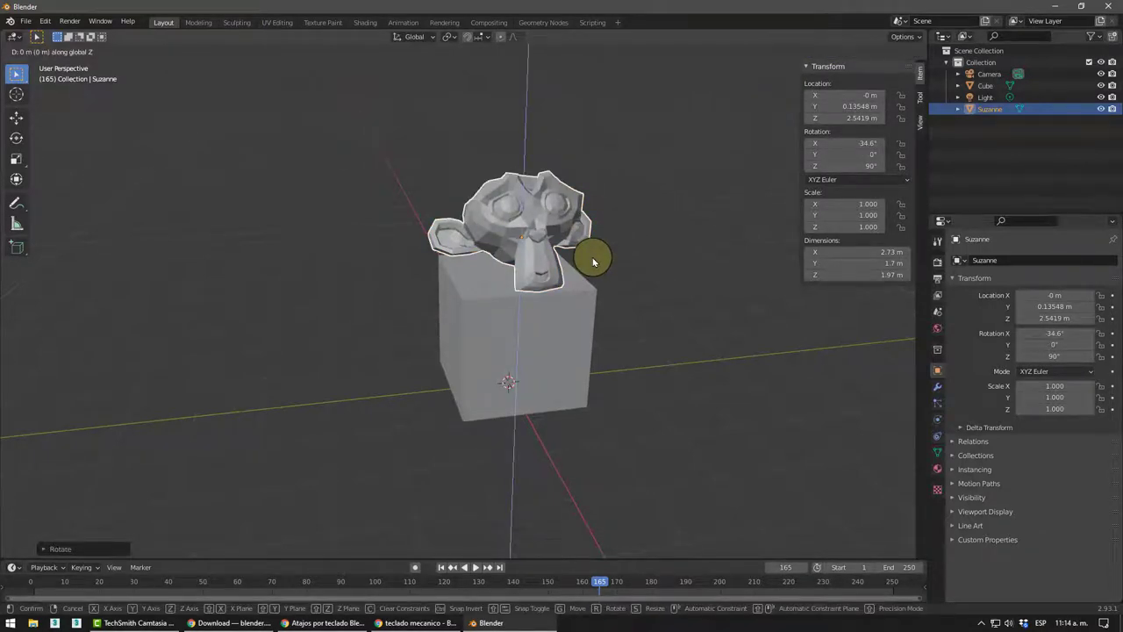
type("5")
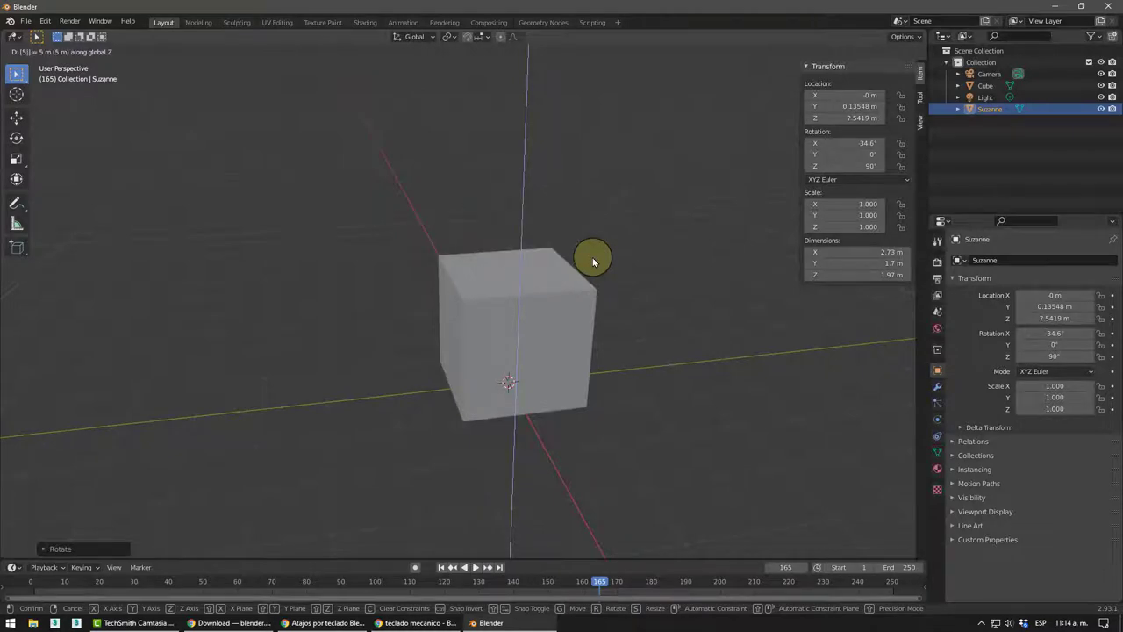
type("y")
type("x")
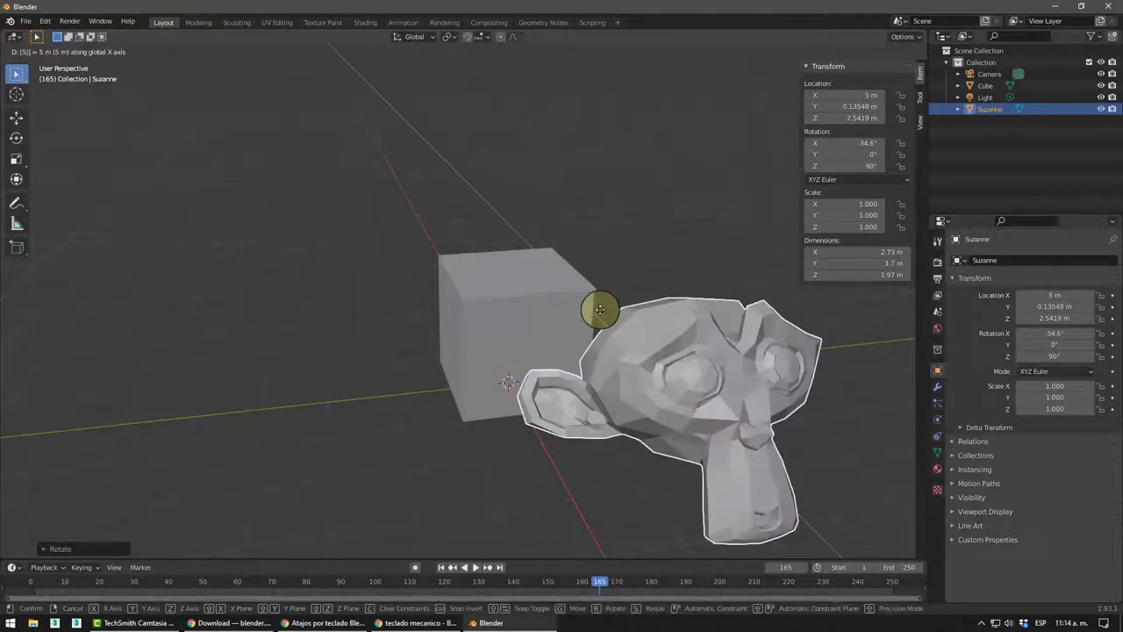
key("Escape")
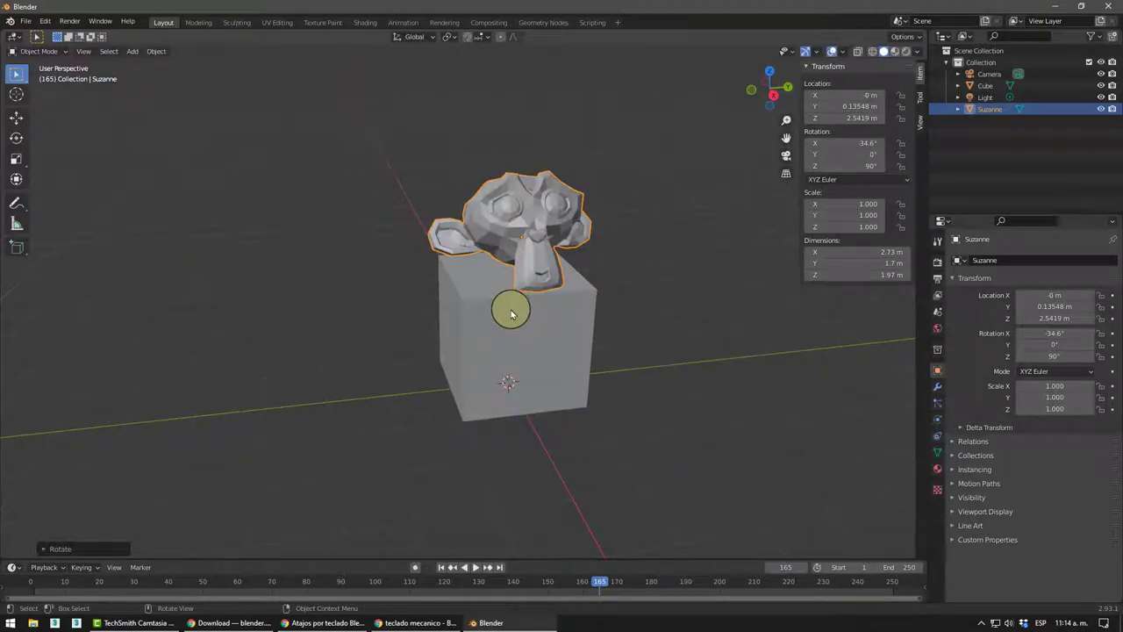
Step: Move Suzanne 3 m up along Z with G Z 3, then orbit to view her floating
key("g")
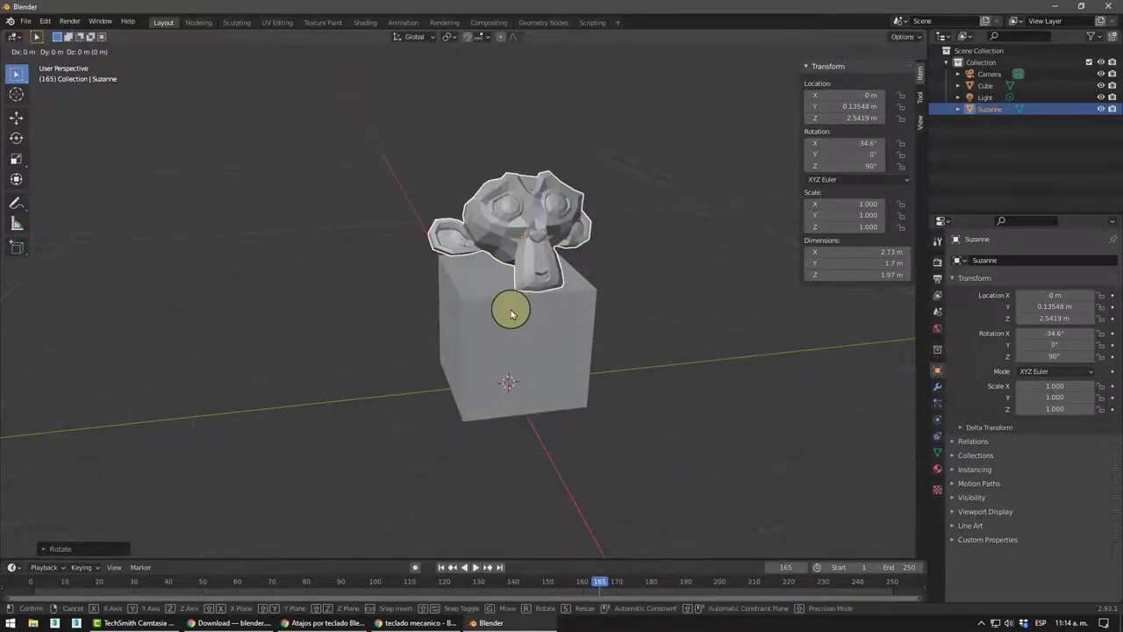
key("z")
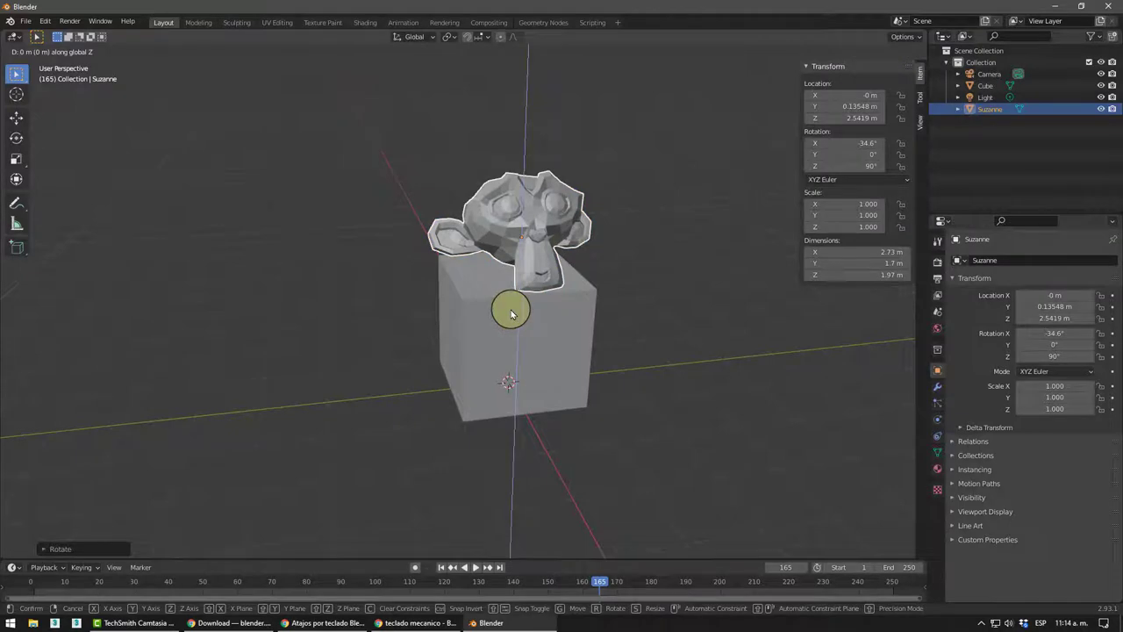
key("3")
key("Return")
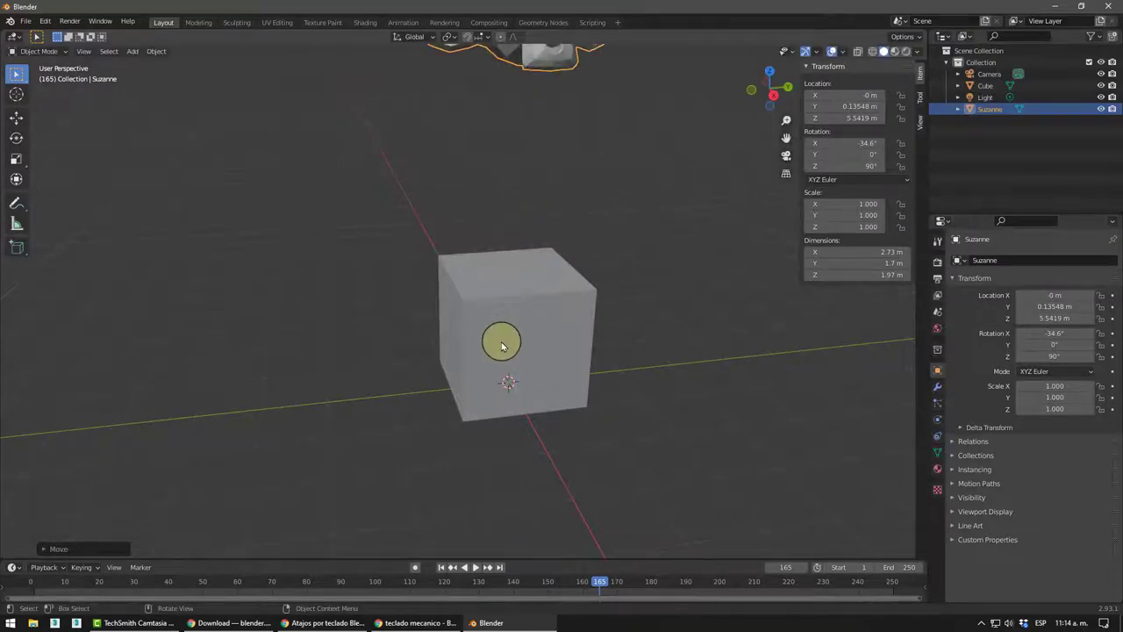
scroll(527, 334, "down", 3)
middle_click_drag(589, 306, 452, 354)
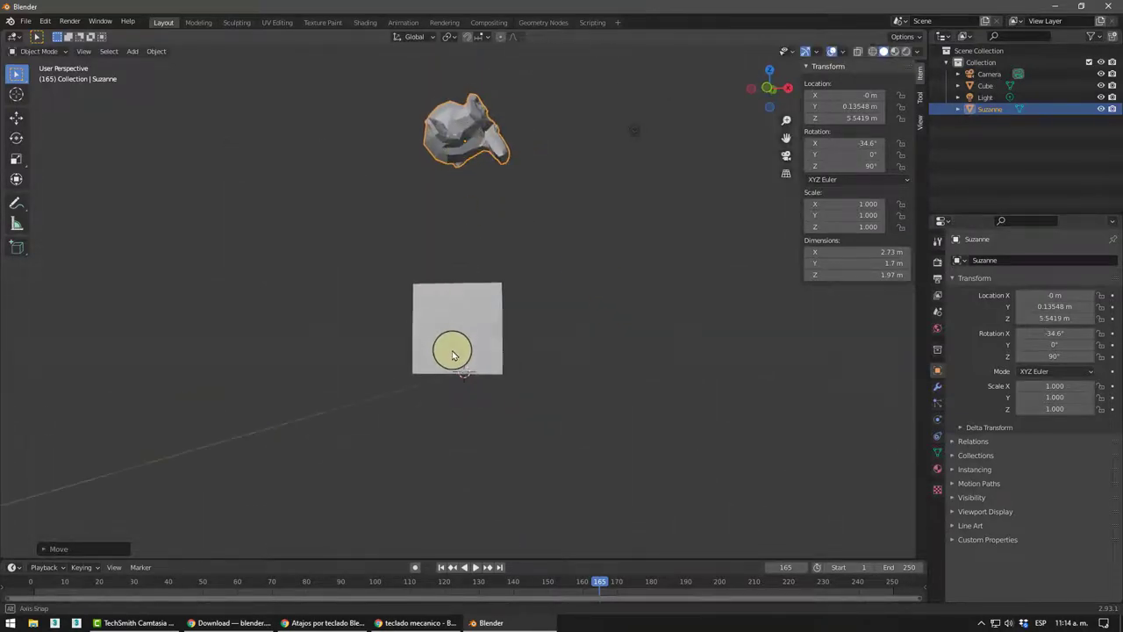
mouse_move(459, 261)
middle_mouse_down()
mouse_move(413, 339)
mouse_move(392, 355)
mouse_move(356, 354)
mouse_move(476, 281)
mouse_move(528, 293)
mouse_move(449, 268)
mouse_move(519, 273)
mouse_move(501, 277)
mouse_move(501, 266)
middle_mouse_up()
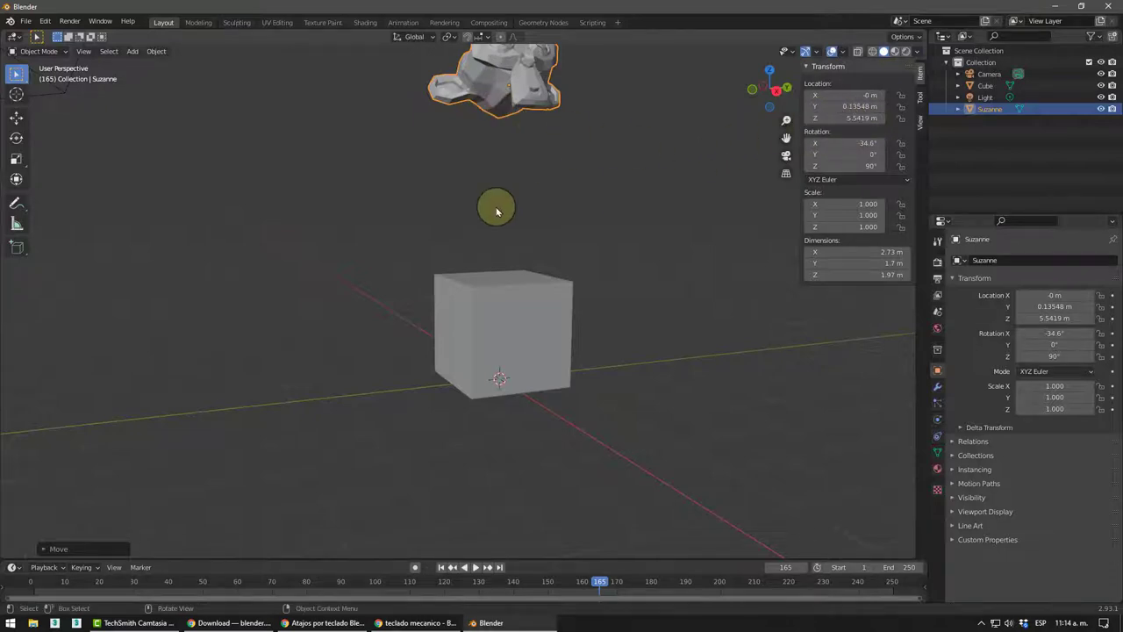
mouse_move(487, 215)
middle_mouse_down()
mouse_move(381, 220)
mouse_move(503, 220)
mouse_move(503, 238)
middle_mouse_up()
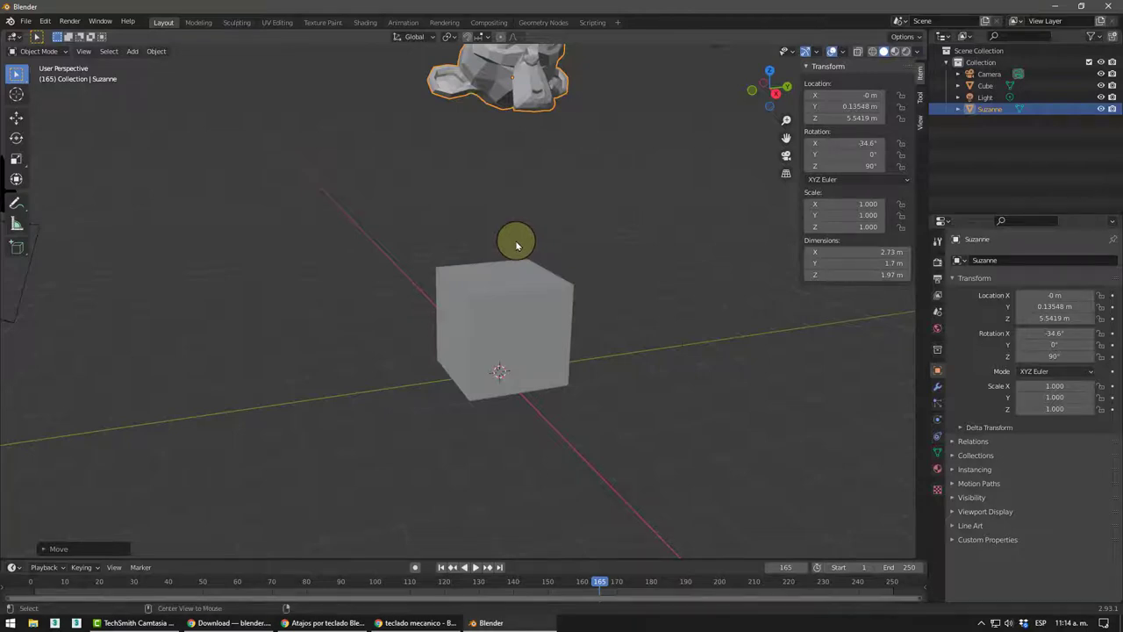
Step: Clear Suzanne's location with Alt+G, then put her back on the cube
key("alt+g")
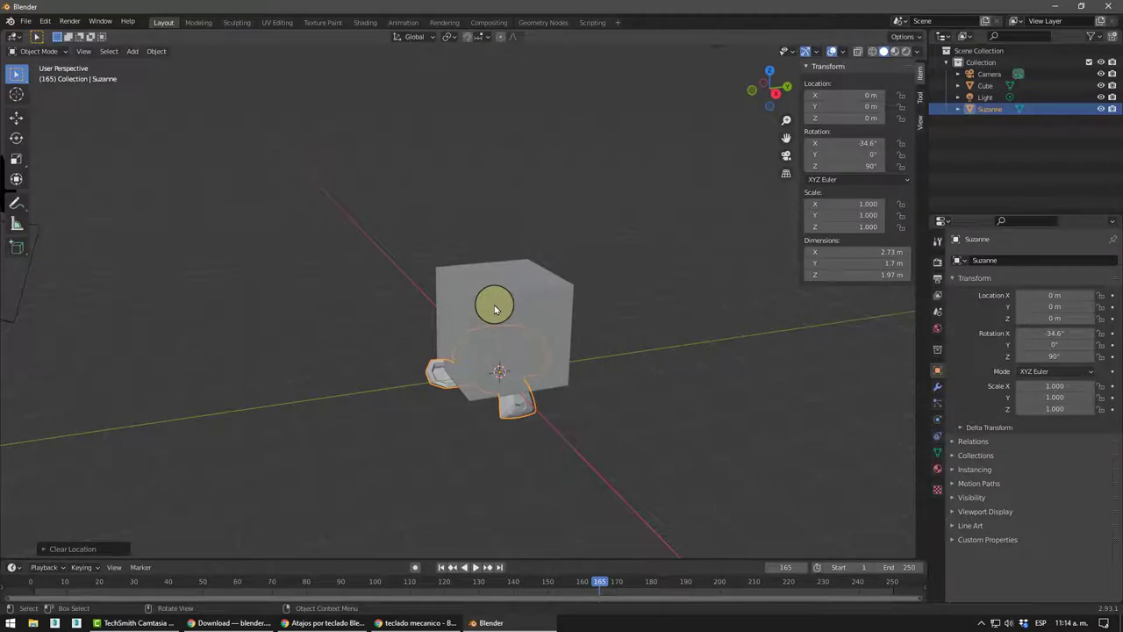
key("g")
left_click(492, 304, "ctrl")
mouse_move(491, 303)
middle_mouse_down()
mouse_move(527, 306)
mouse_move(524, 275)
mouse_move(489, 281)
mouse_move(462, 320)
mouse_move(565, 321)
mouse_move(259, 273)
middle_mouse_up()
Step: Select the cube, stretch it along Y, Z and X with the Scale tool, then clear scale with Alt+S
left_click(484, 313)
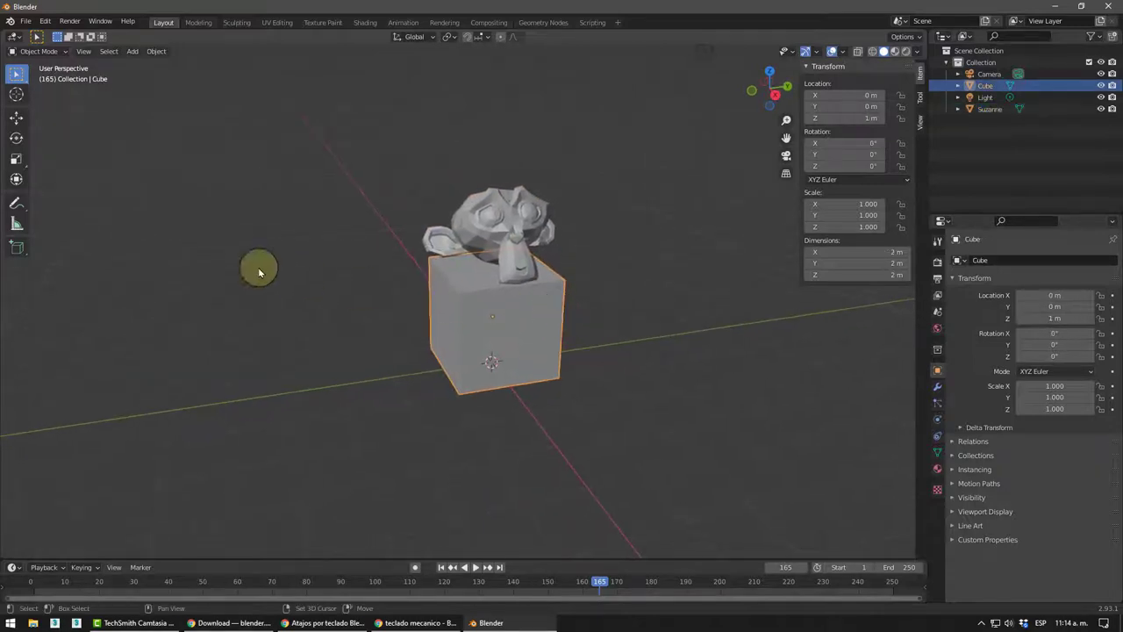
left_click(19, 159)
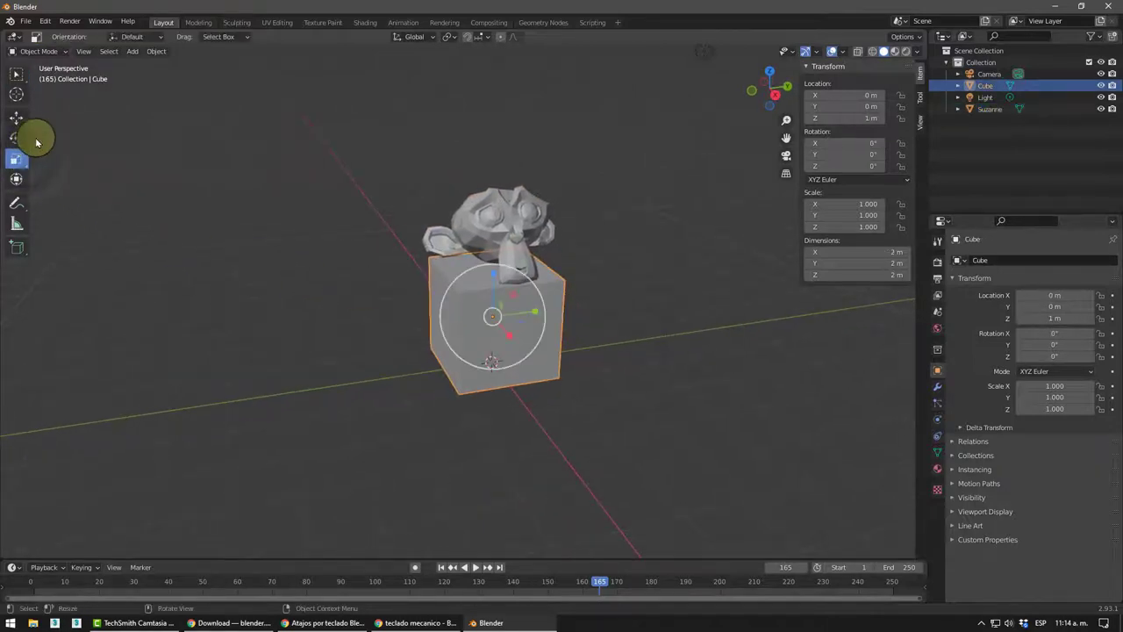
mouse_move(593, 368)
middle_mouse_down()
mouse_move(519, 334)
mouse_move(550, 348)
middle_mouse_up()
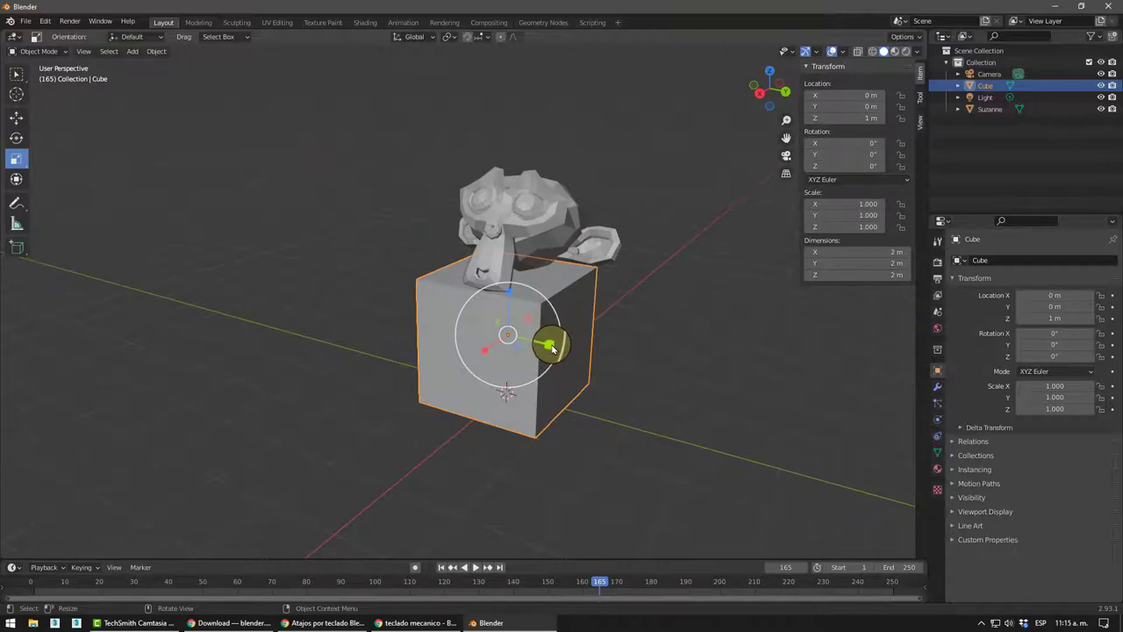
left_click_drag(552, 348, 657, 364)
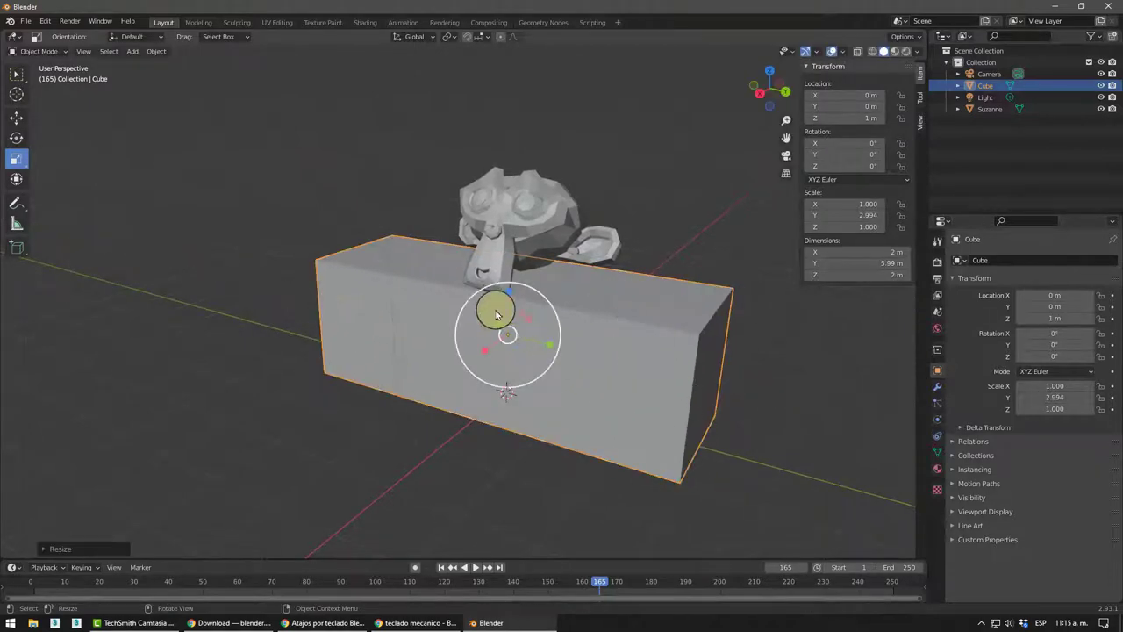
mouse_move(512, 300)
left_mouse_down()
mouse_move(478, 340)
mouse_move(414, 360)
left_mouse_up()
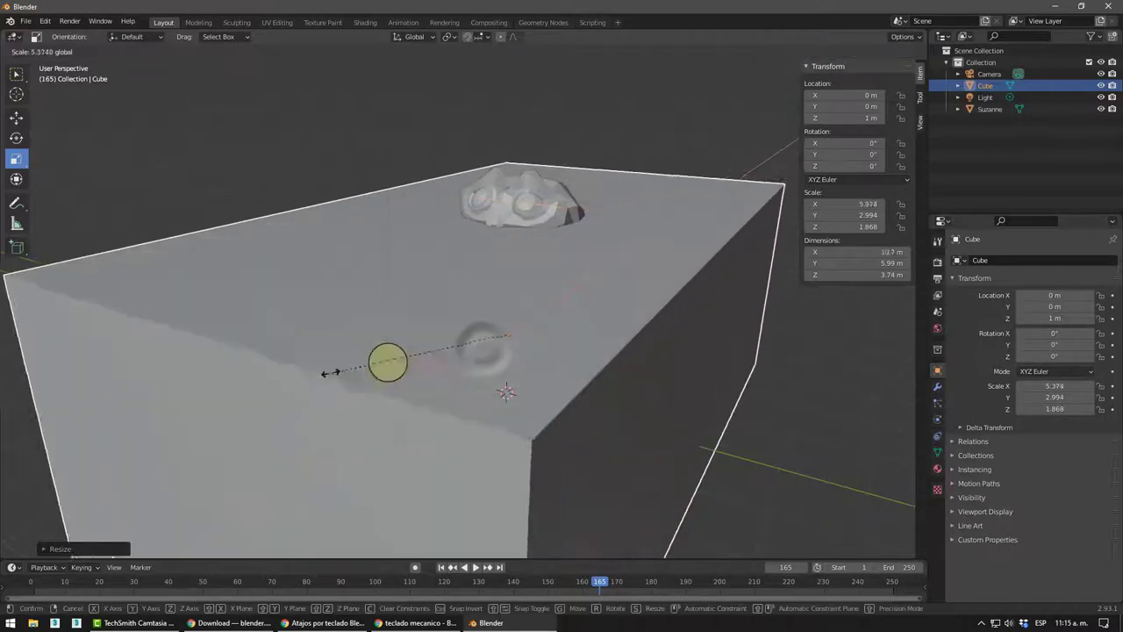
key("ctrl+z")
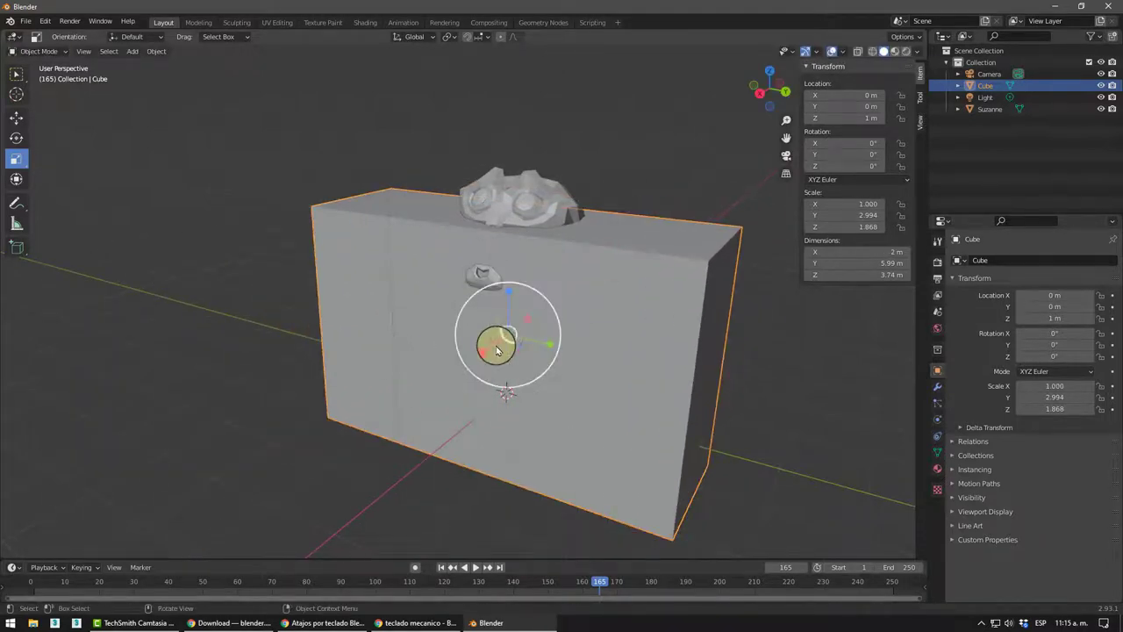
left_click_drag(487, 353, 465, 385)
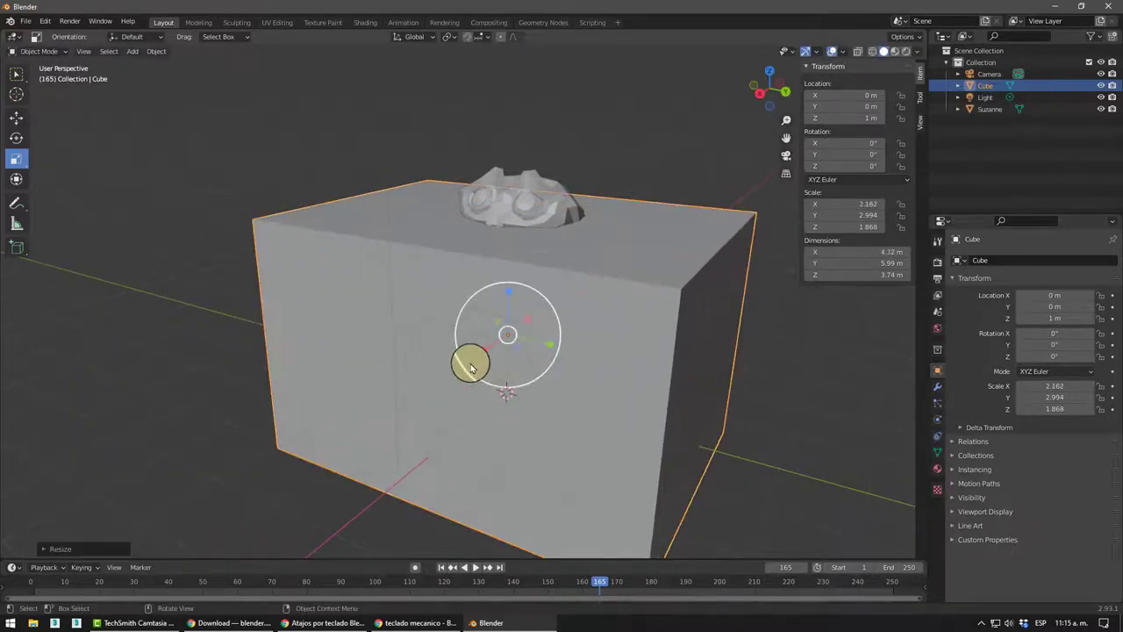
key("alt+s")
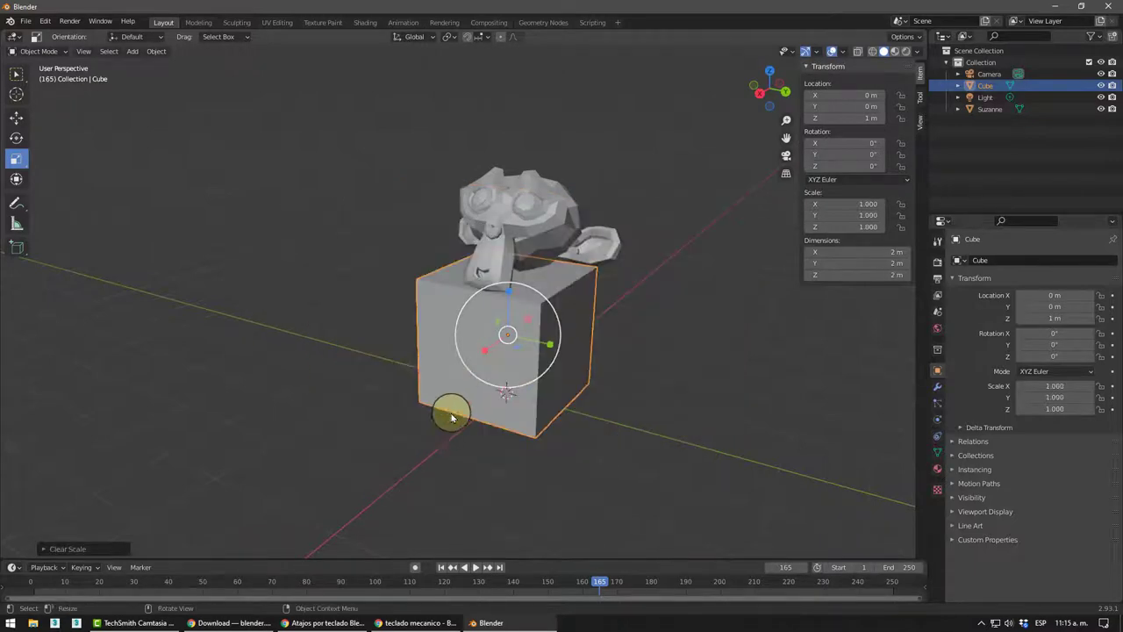
middle_click_drag(451, 416, 489, 404)
left_click(18, 81)
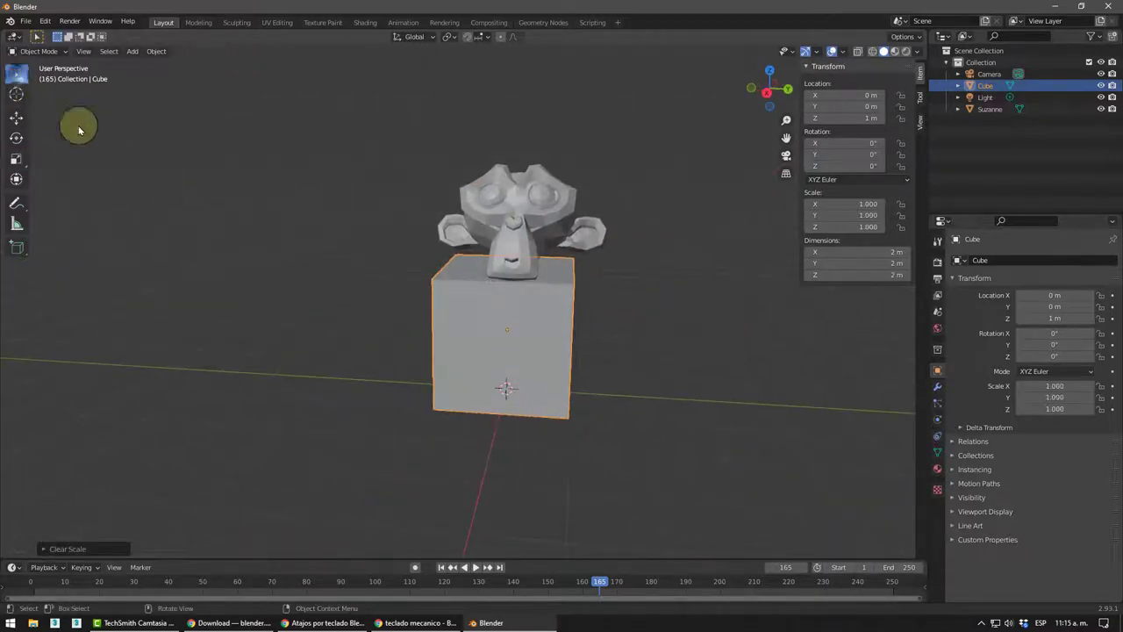
middle_click_drag(394, 361, 425, 367)
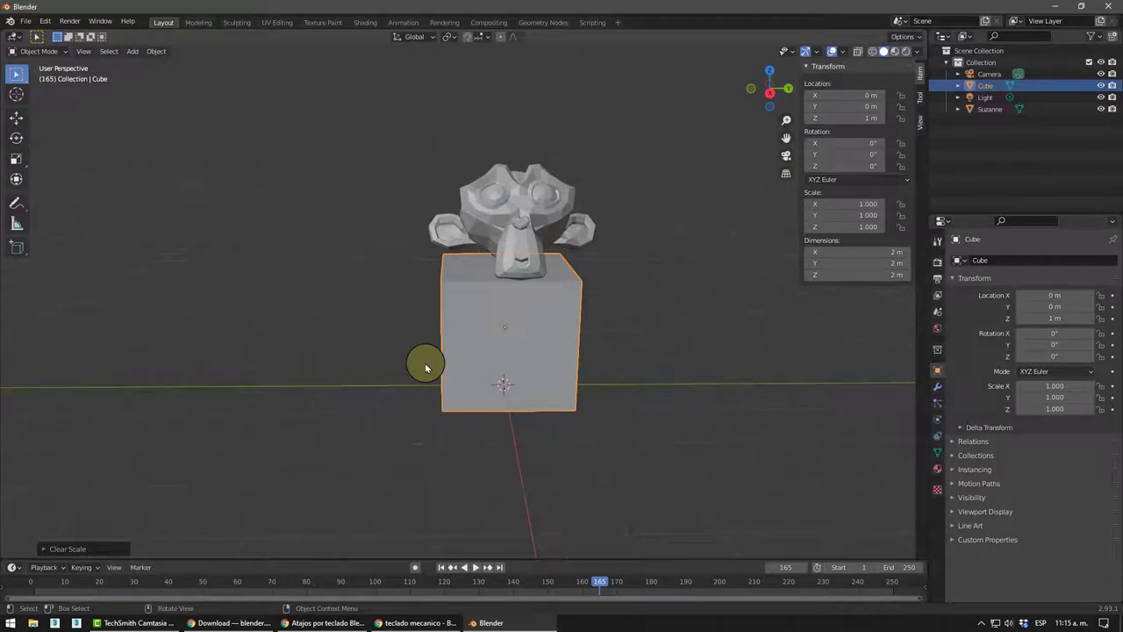
key("s")
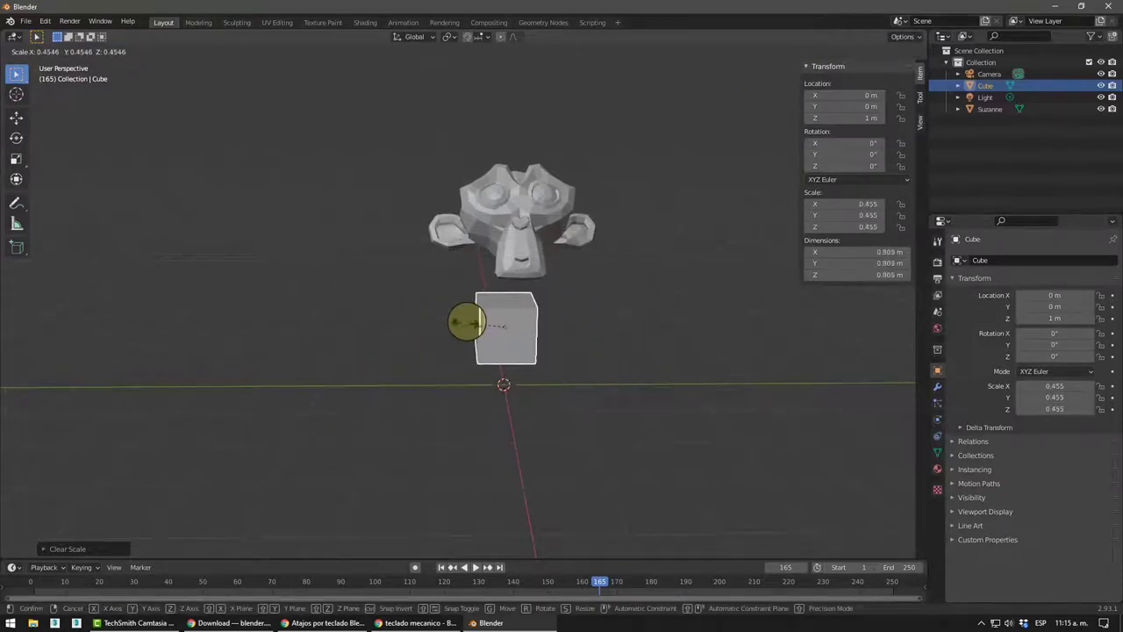
key("x")
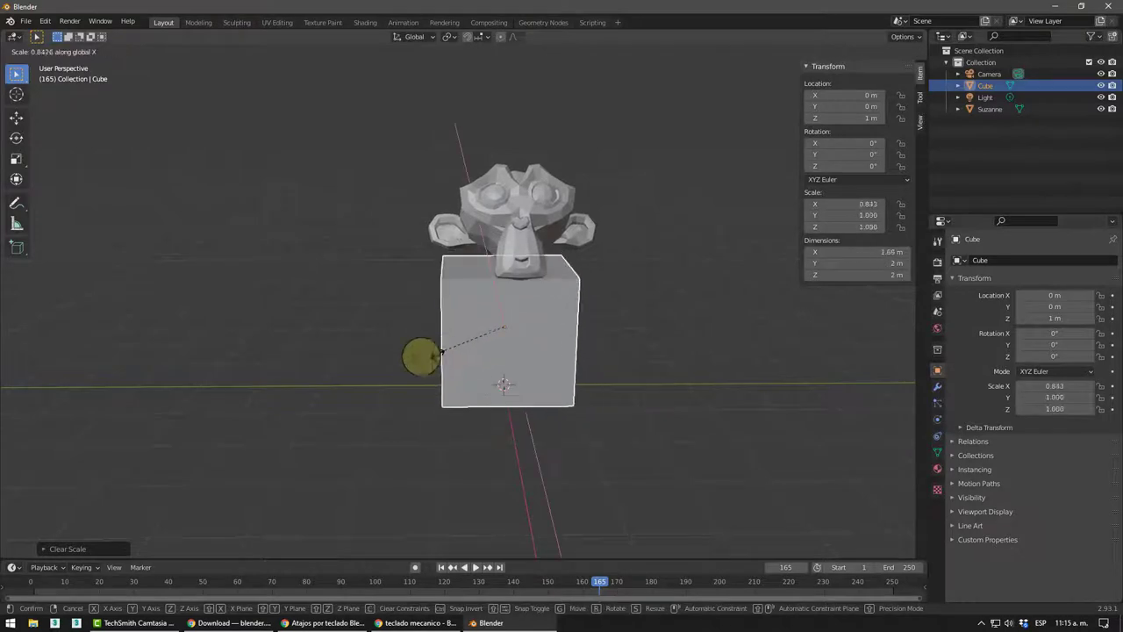
key("y")
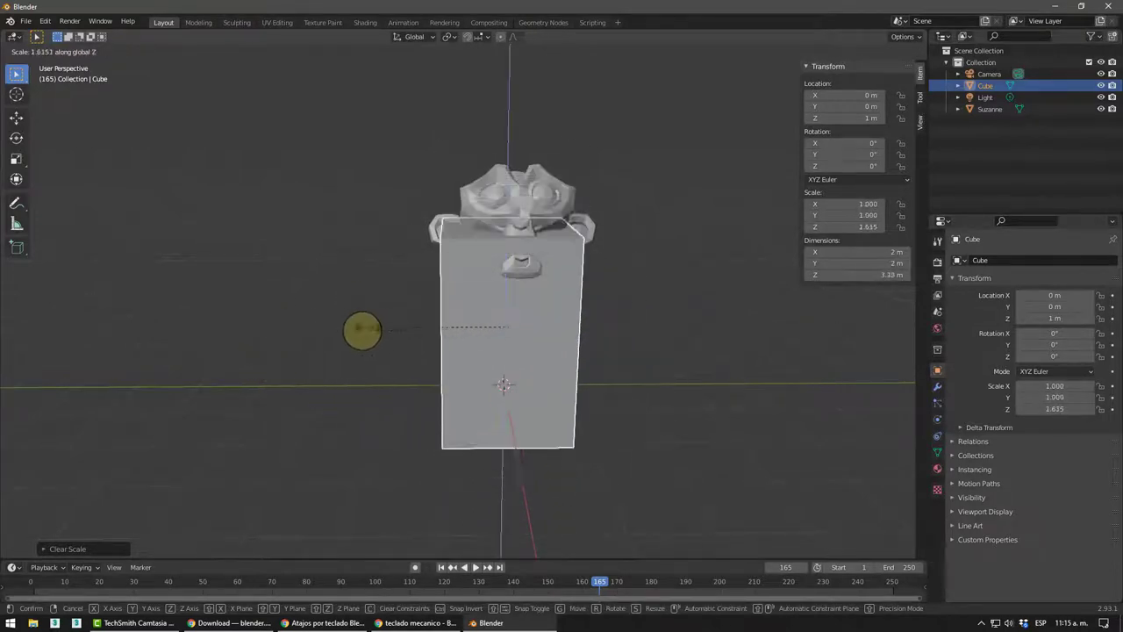
right_click(379, 378)
mouse_move(379, 377)
middle_mouse_down()
mouse_move(514, 416)
mouse_move(501, 389)
middle_mouse_up()
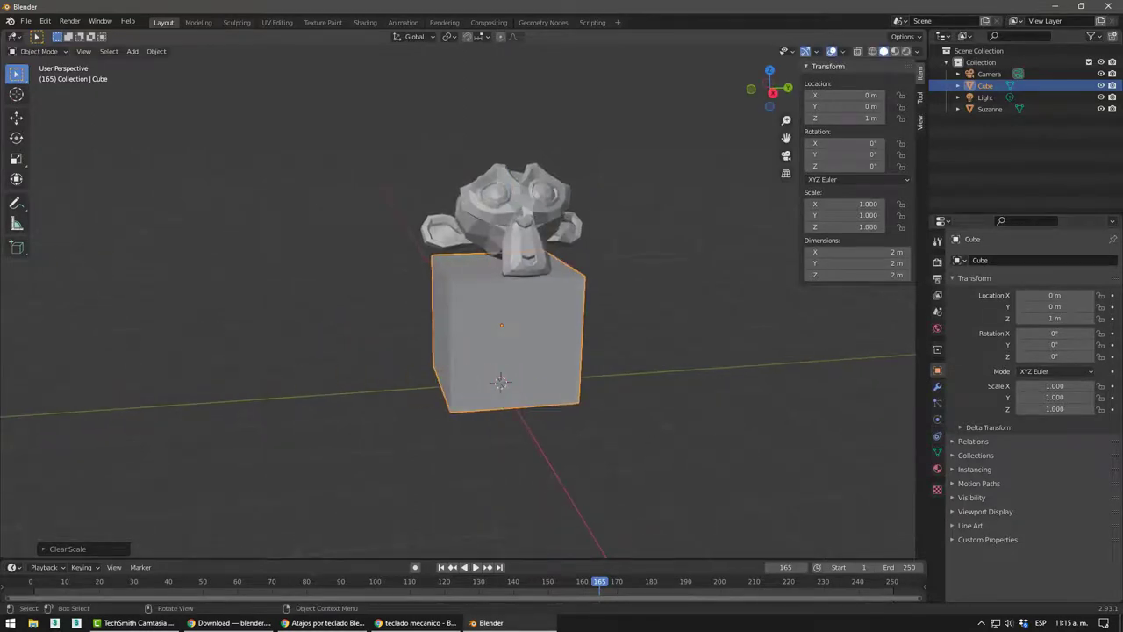
mouse_move(175, 246)
middle_mouse_down()
mouse_move(396, 319)
mouse_move(131, 228)
middle_mouse_up()
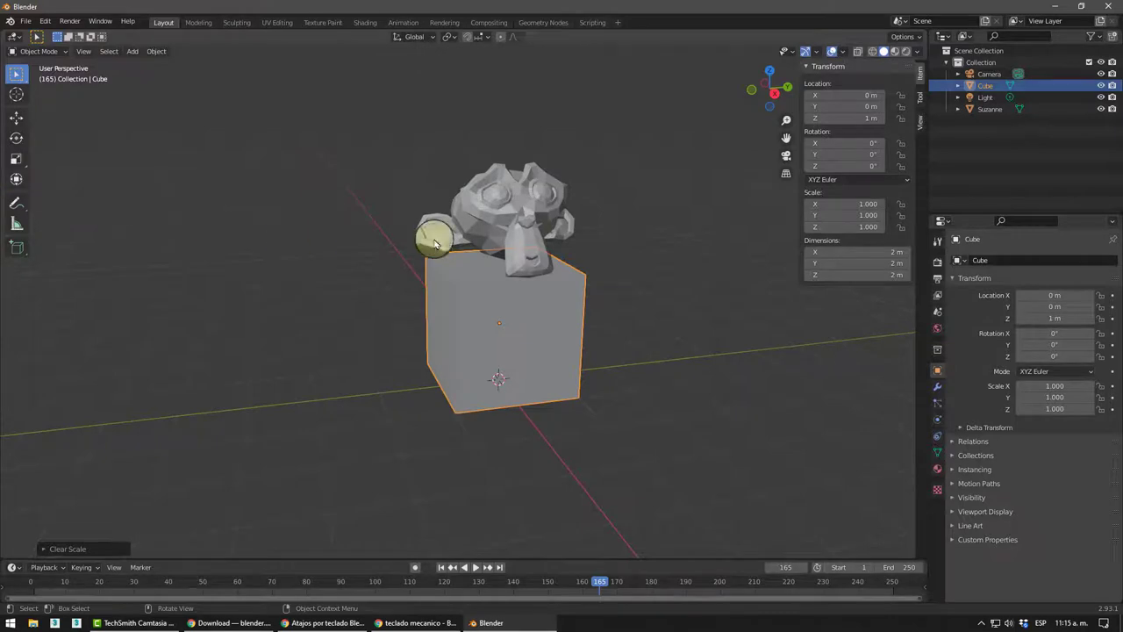
Step: Select Suzanne and set her Location Y to 0 m
left_click(491, 207)
mouse_move(459, 347)
middle_mouse_down()
mouse_move(476, 339)
mouse_move(500, 278)
mouse_move(493, 289)
middle_mouse_up()
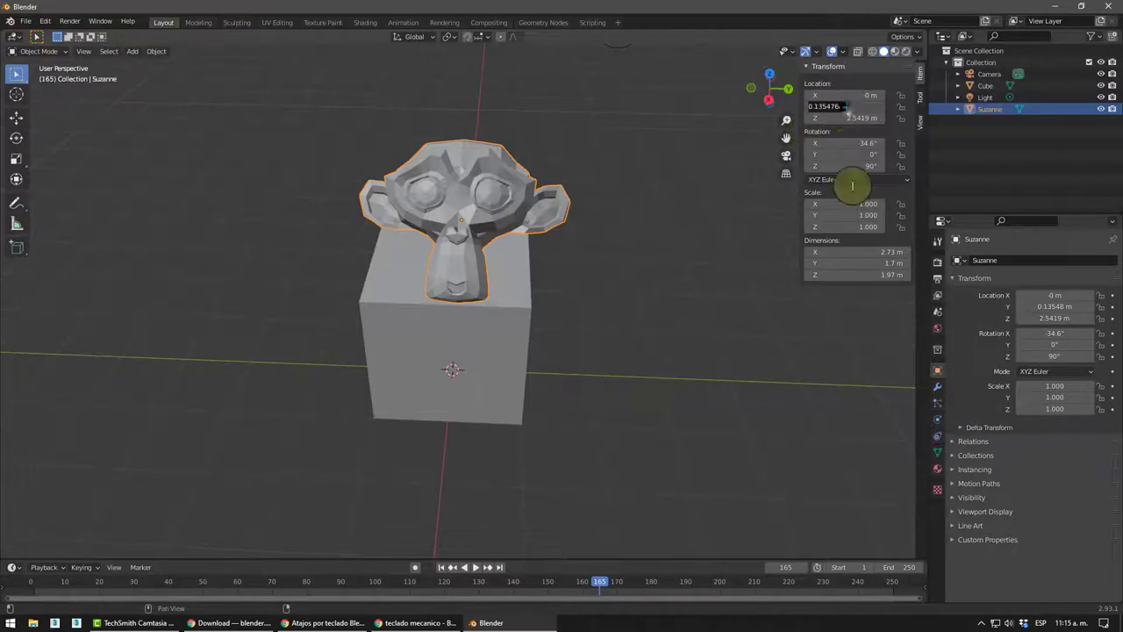
type("0")
key("Return")
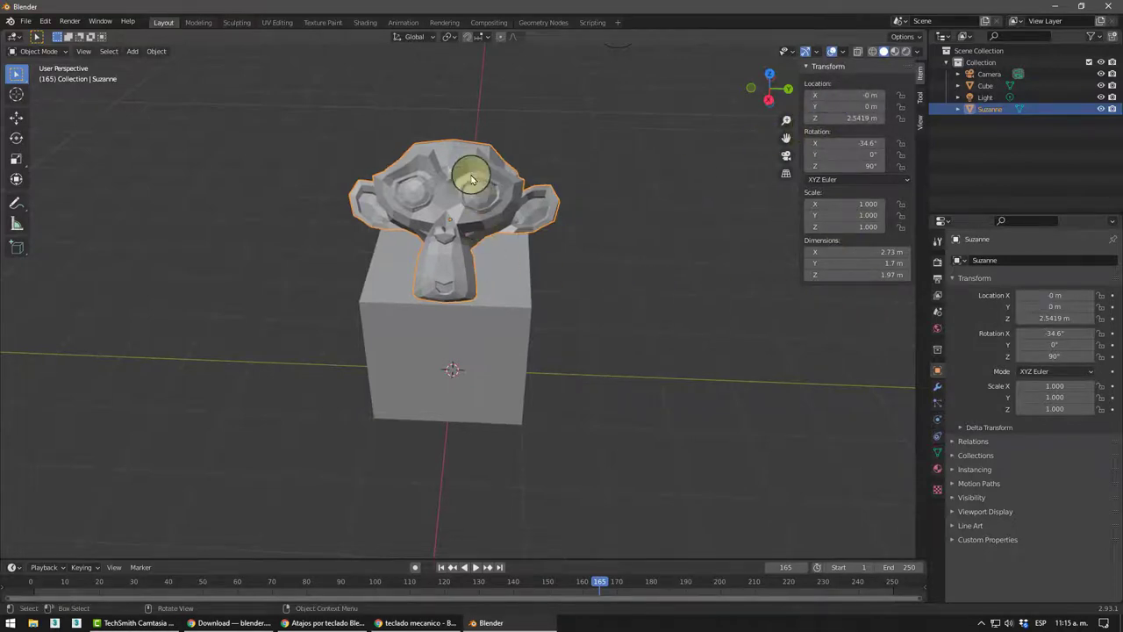
mouse_move(472, 179)
middle_mouse_down()
mouse_move(520, 244)
mouse_move(15, 201)
middle_mouse_up()
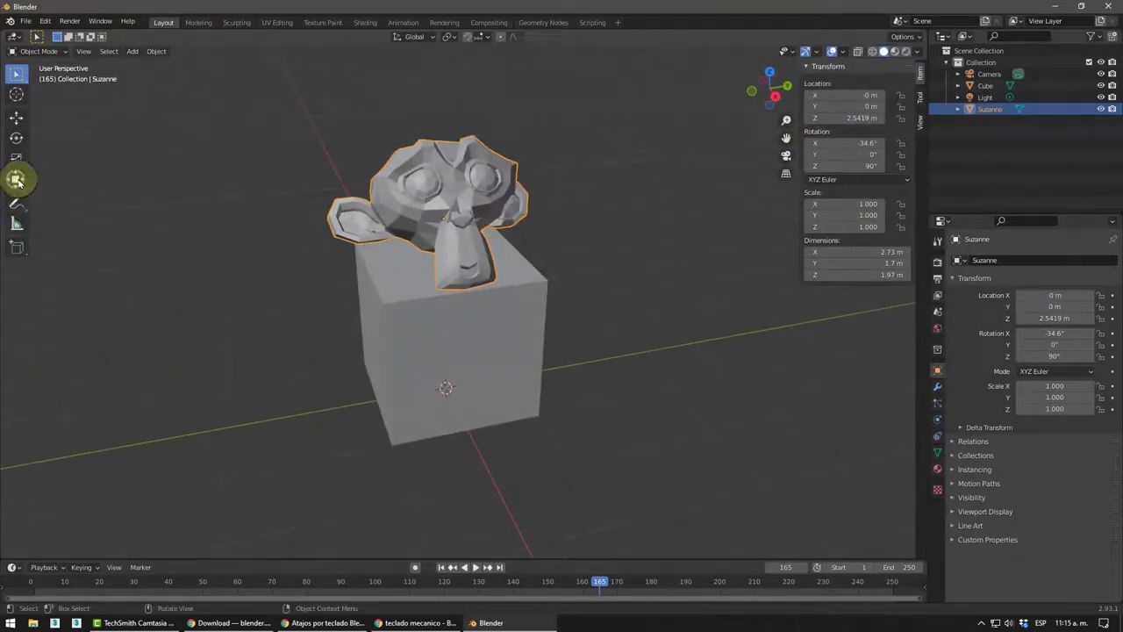
Step: Pick the Transform tool and try rotating Suzanne with its gizmo, cancelling with right-click
left_click(16, 184)
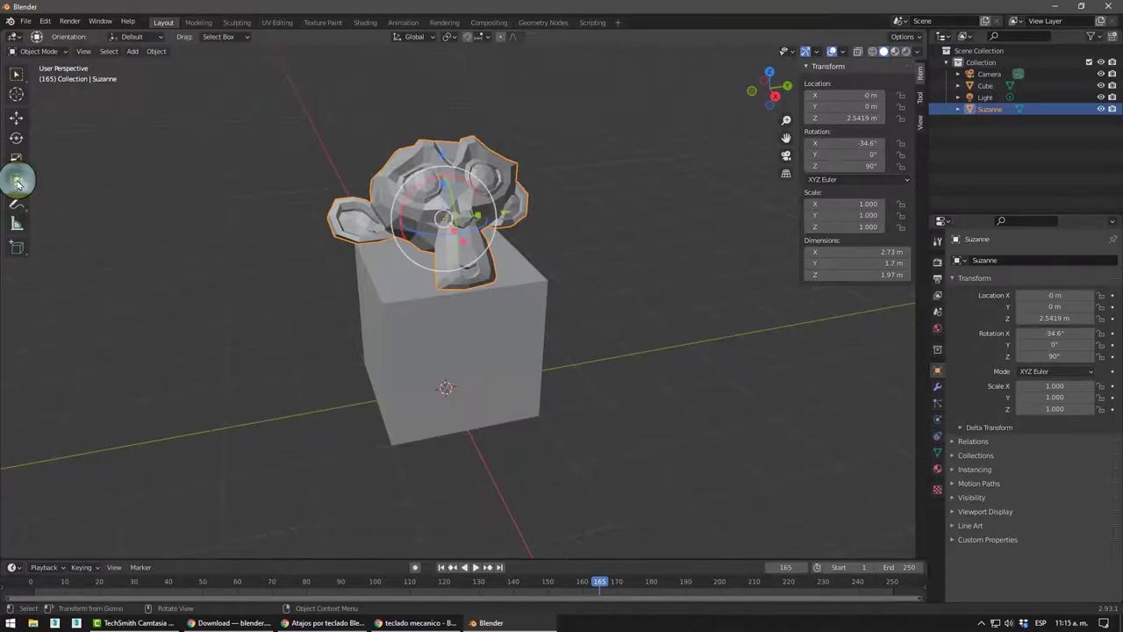
mouse_move(434, 211)
middle_mouse_down()
mouse_move(501, 183)
mouse_move(4, 184)
middle_mouse_up()
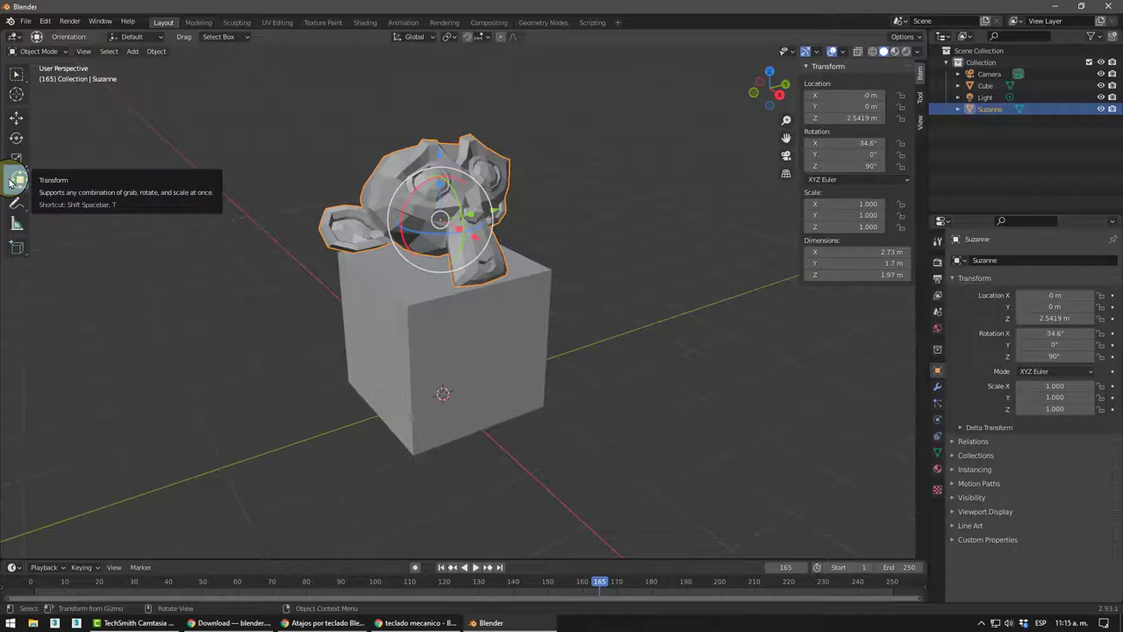
mouse_move(472, 239)
middle_mouse_down()
mouse_move(409, 220)
mouse_move(439, 243)
mouse_move(333, 243)
mouse_move(403, 225)
mouse_move(439, 238)
mouse_move(434, 203)
middle_mouse_up()
mouse_move(437, 198)
left_mouse_down()
mouse_move(427, 226)
mouse_move(430, 195)
mouse_move(452, 241)
mouse_move(442, 181)
mouse_move(440, 195)
left_mouse_up()
right_click(434, 192)
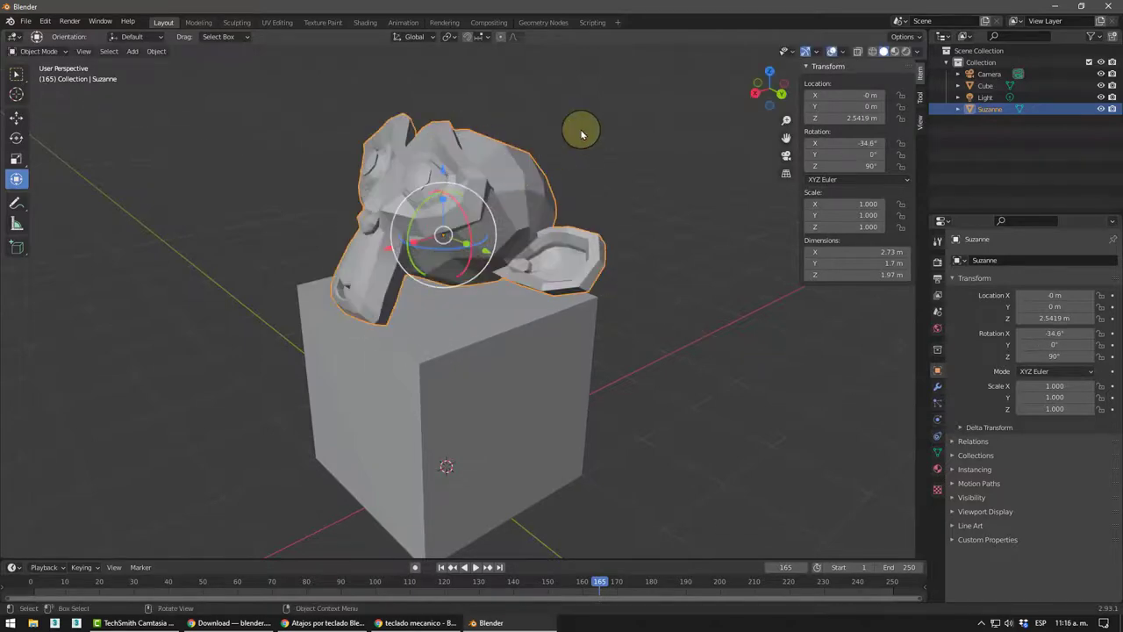
Step: Click back and forth between Suzanne and the cube, ending with Suzanne selected
mouse_move(582, 131)
middle_mouse_down()
mouse_move(615, 150)
mouse_move(175, 312)
middle_mouse_up()
left_click(371, 281)
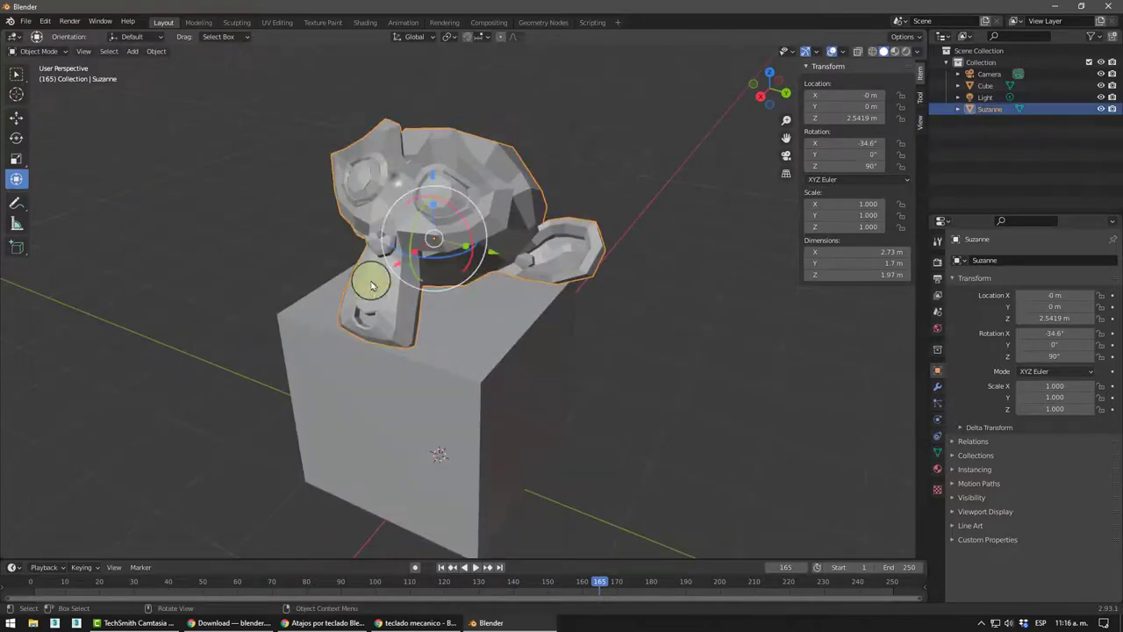
left_click(456, 342)
left_click(469, 306)
left_click(351, 243)
left_click(369, 338)
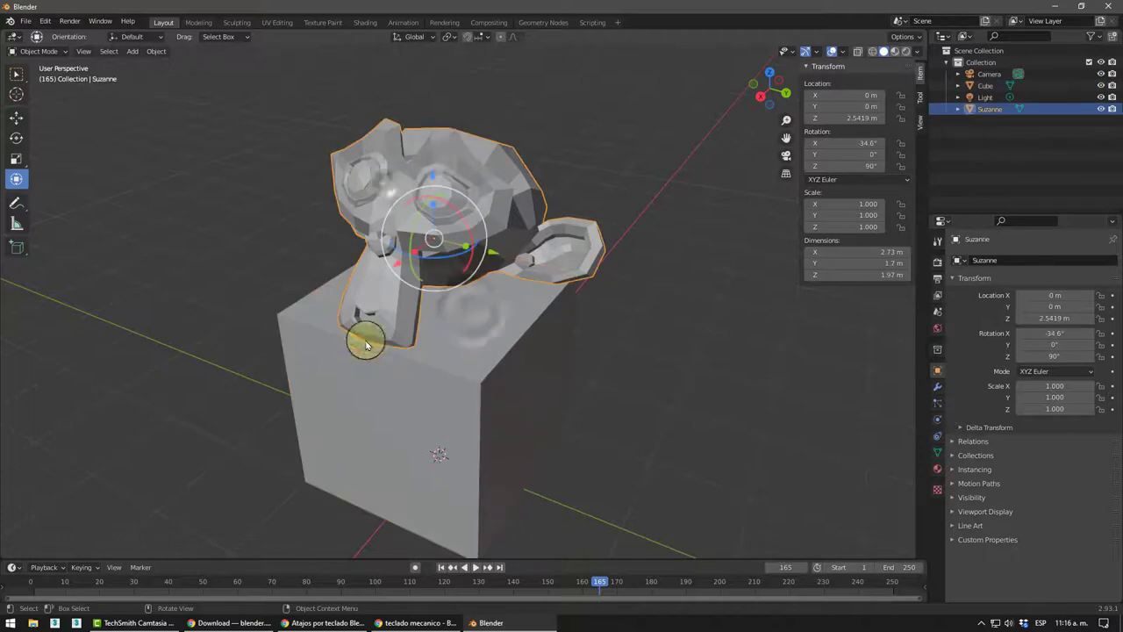
middle_click_drag(368, 338, 44, 161)
Step: Return to Select Box, deselect everything and orbit the scene, ending on the Move tool
left_click(16, 78)
left_click(100, 275)
mouse_move(100, 276)
middle_mouse_down()
mouse_move(258, 316)
mouse_move(322, 291)
mouse_move(311, 284)
mouse_move(341, 336)
mouse_move(523, 351)
mouse_move(422, 379)
mouse_move(645, 371)
mouse_move(527, 349)
mouse_move(513, 368)
mouse_move(502, 363)
middle_mouse_up()
scroll(334, 301, "down", 2)
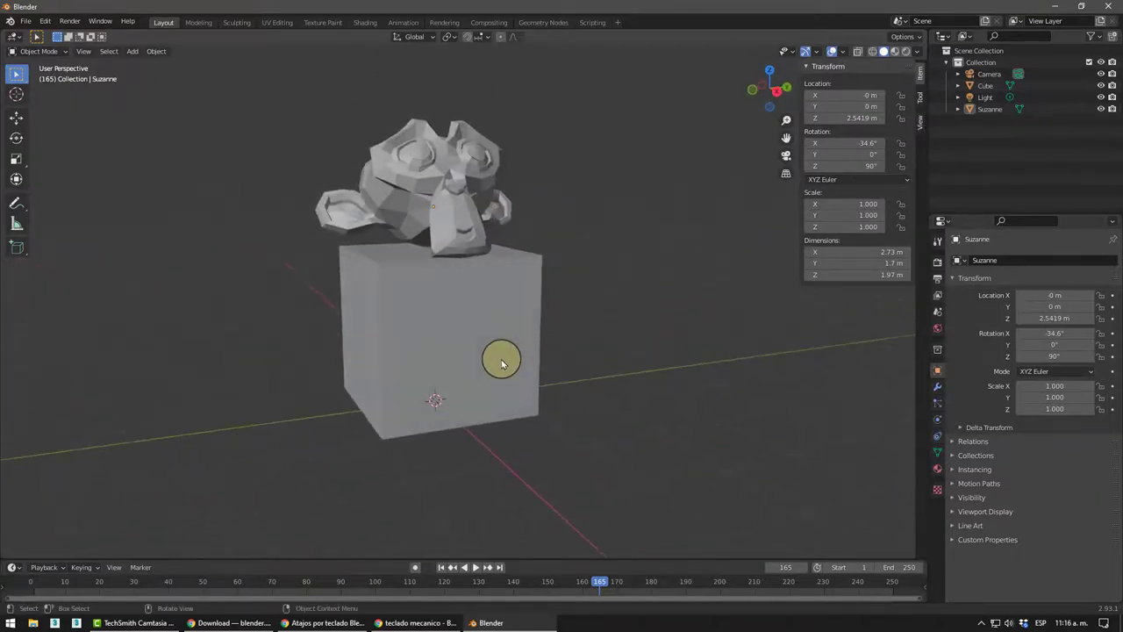
mouse_move(487, 272)
middle_mouse_down()
mouse_move(339, 275)
mouse_move(360, 282)
middle_mouse_up()
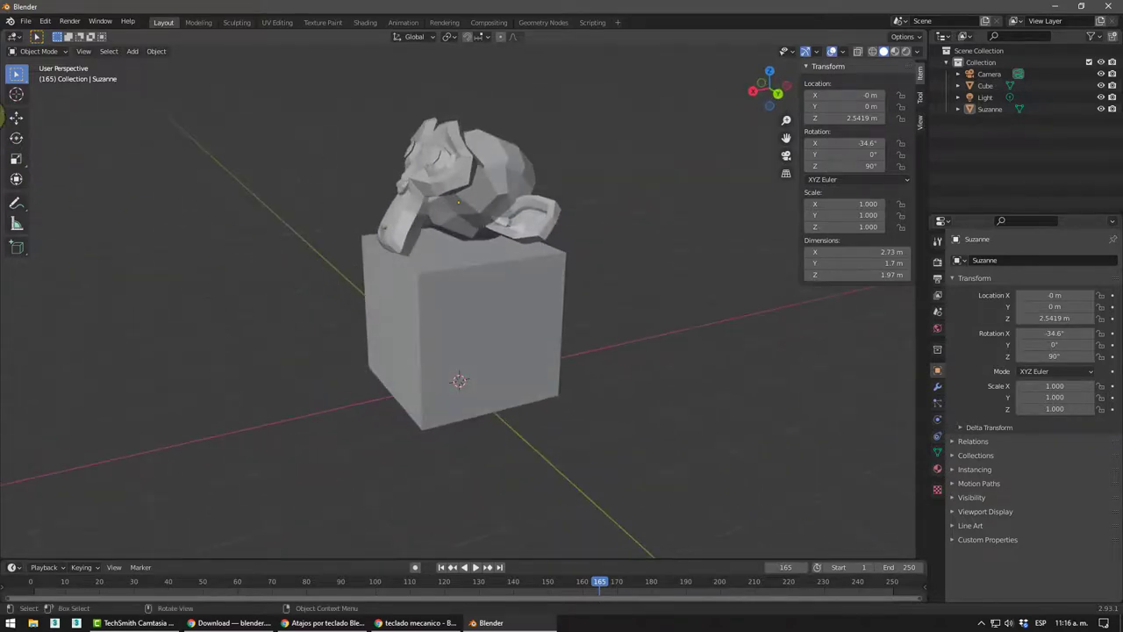
left_click(18, 119)
left_click(15, 116)
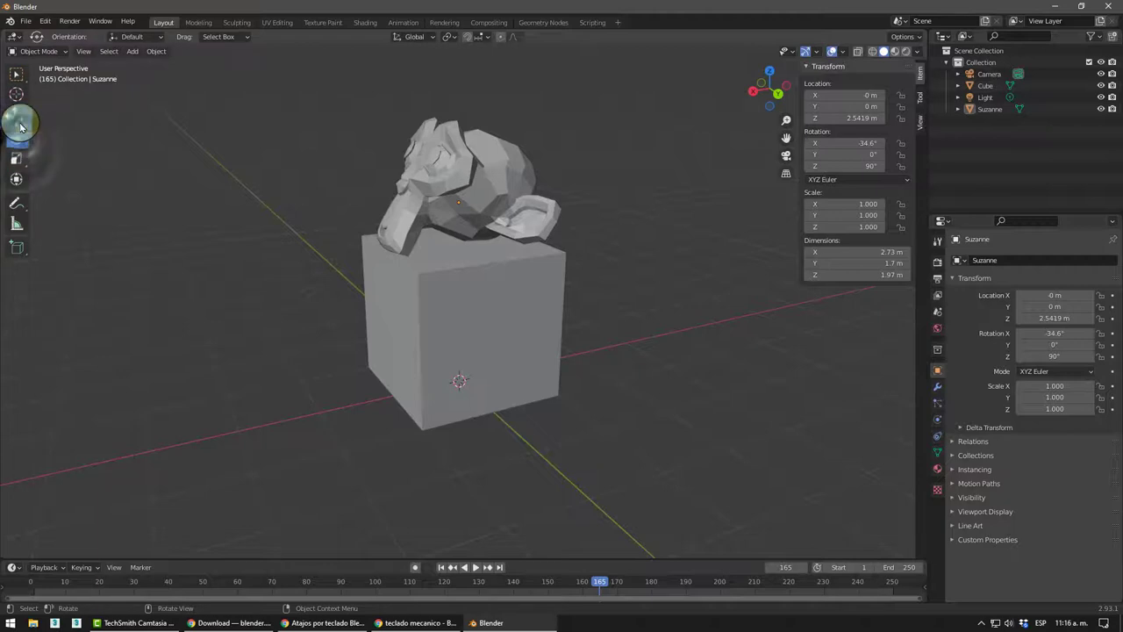
left_click(426, 163)
left_click(17, 75)
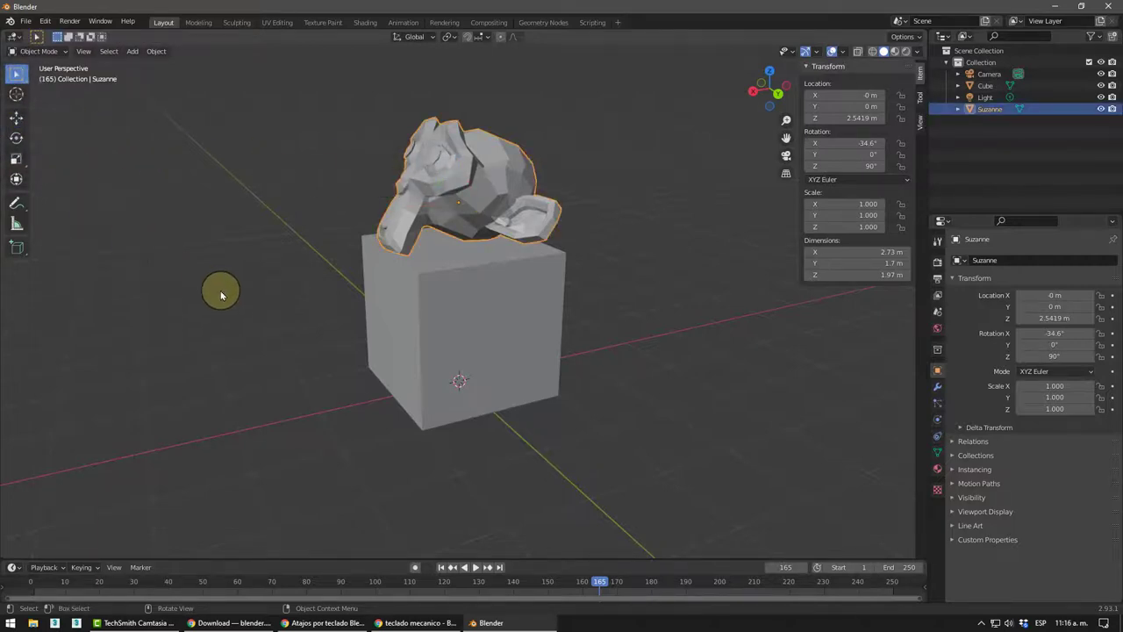
mouse_move(221, 295)
middle_mouse_down()
mouse_move(339, 308)
mouse_move(324, 301)
middle_mouse_up()
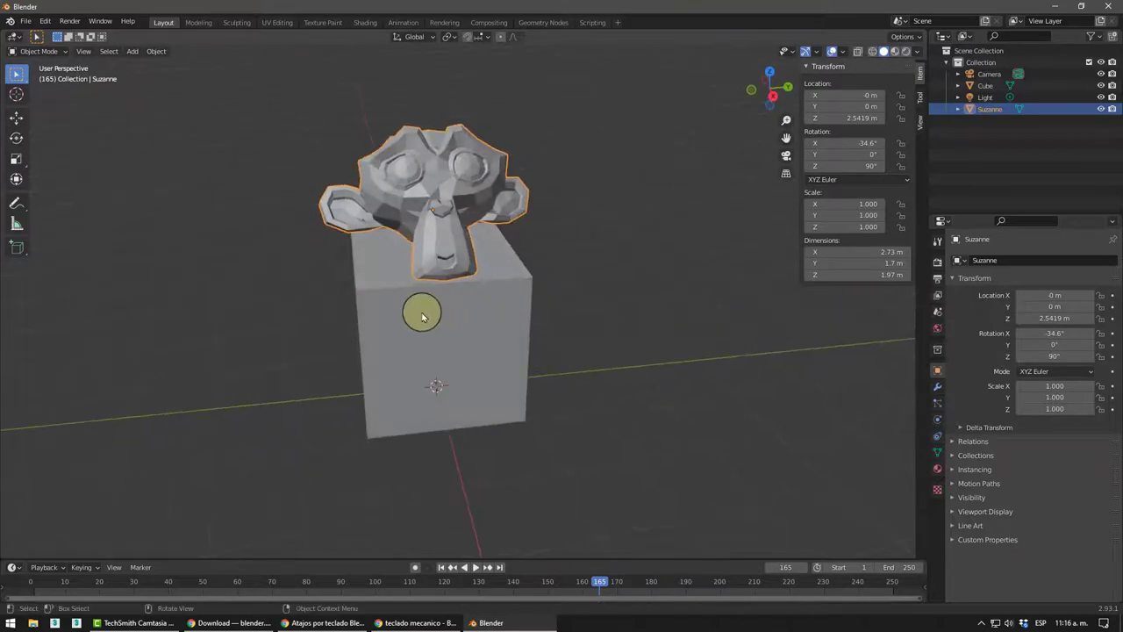
mouse_move(421, 316)
middle_mouse_down()
mouse_move(253, 275)
mouse_move(442, 284)
middle_mouse_up()
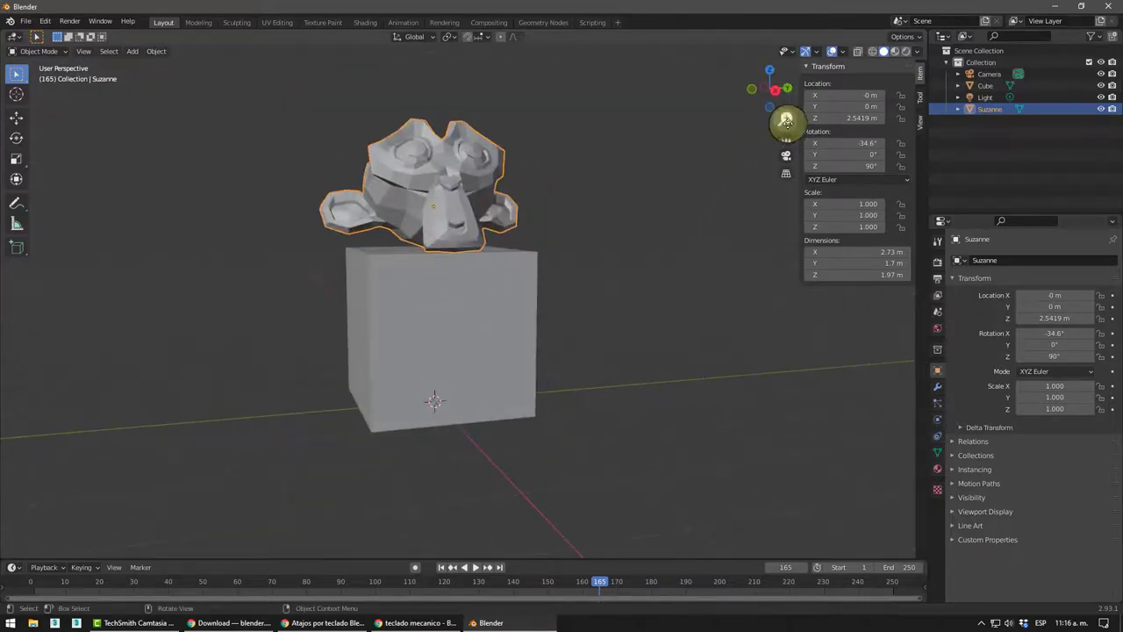
mouse_move(548, 289)
middle_mouse_down()
mouse_move(509, 306)
mouse_move(403, 309)
mouse_move(539, 276)
mouse_move(389, 266)
mouse_move(494, 268)
mouse_move(322, 281)
mouse_move(446, 281)
mouse_move(427, 295)
mouse_move(441, 246)
middle_mouse_up()
scroll(442, 272, "up", 4)
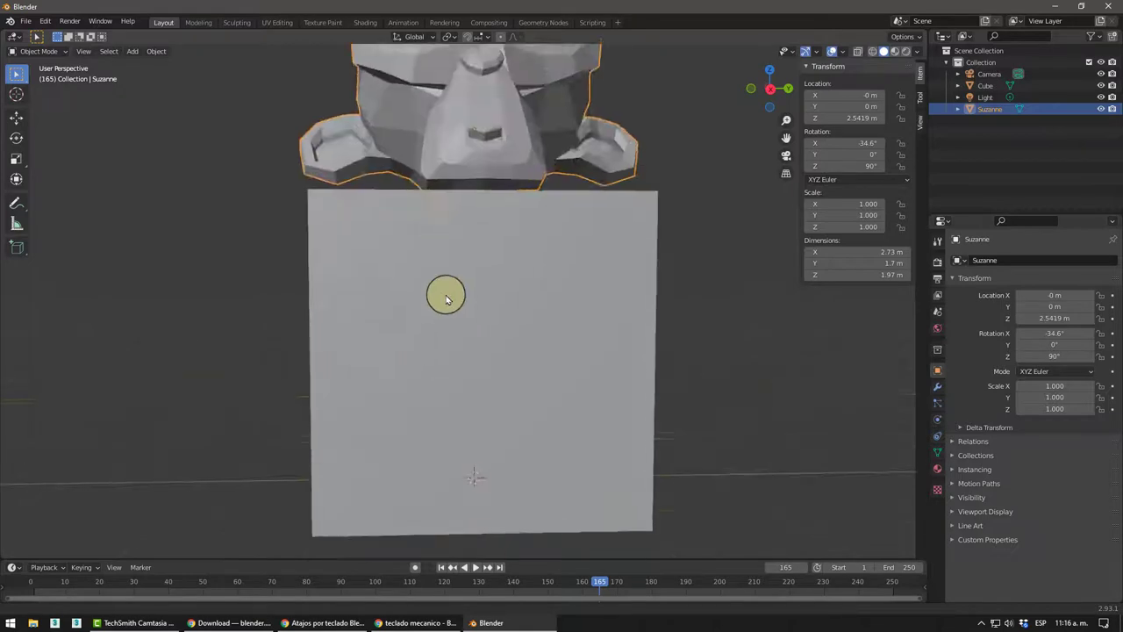
scroll(412, 287, "down", 6)
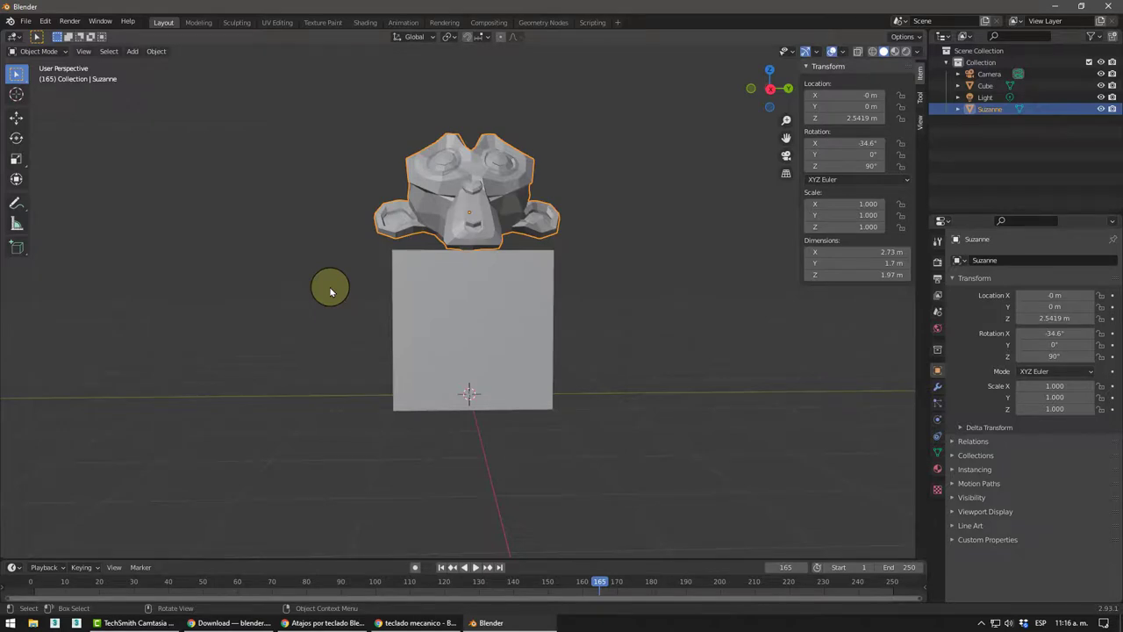
middle_click_drag(323, 316, 363, 339)
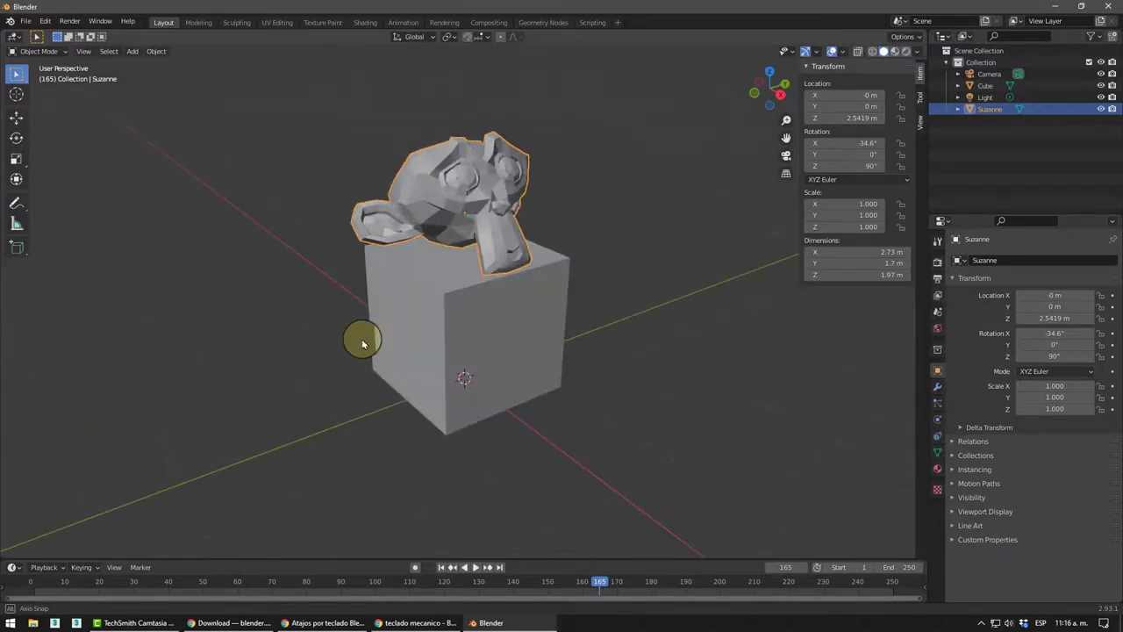